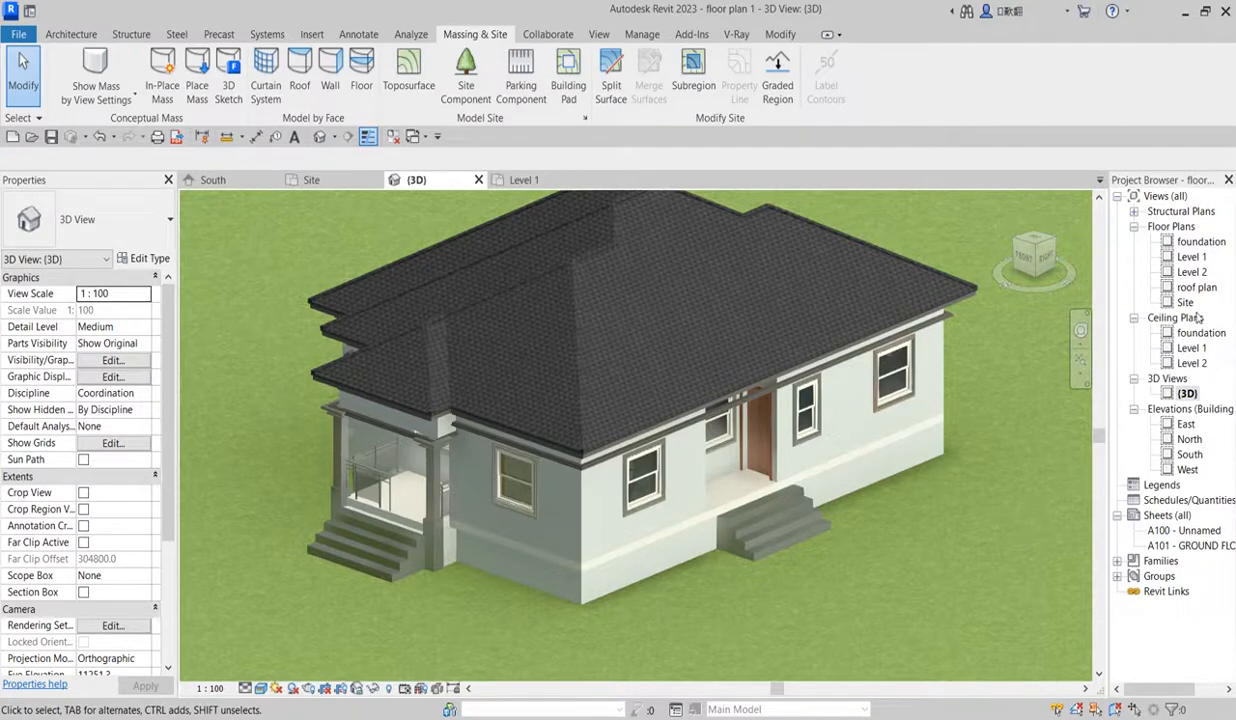
# Step: Open the Level 1 floor plan and examine the layout of the whole house
pyautogui.doubleClick(1189, 257)
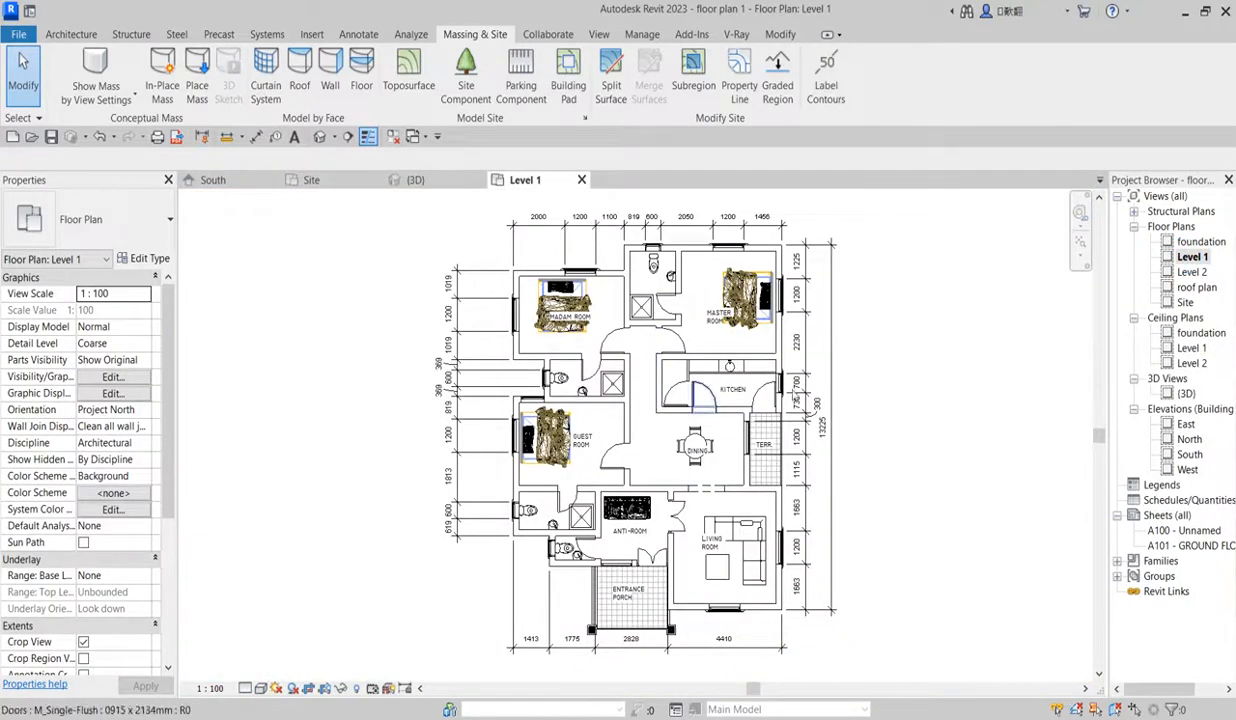
pyautogui.scroll(1, 826, 482)
pyautogui.scroll(-2, 510, 478)
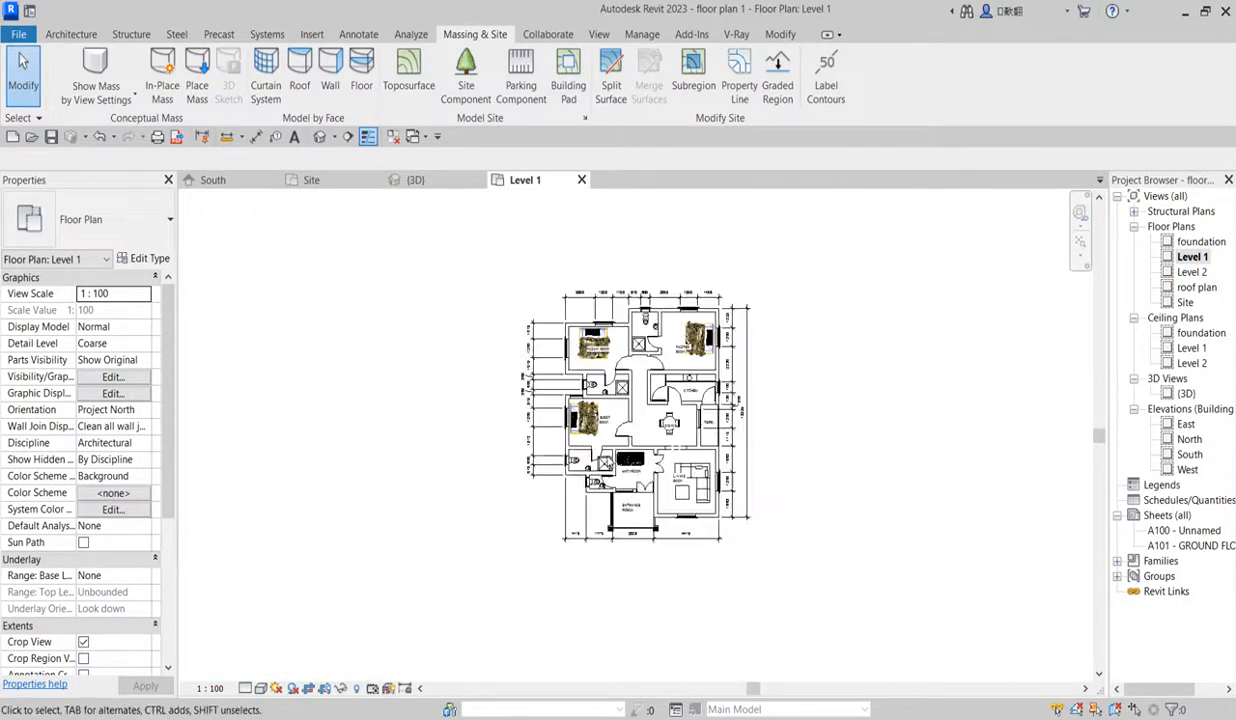
pyautogui.scroll(2, 733, 302)
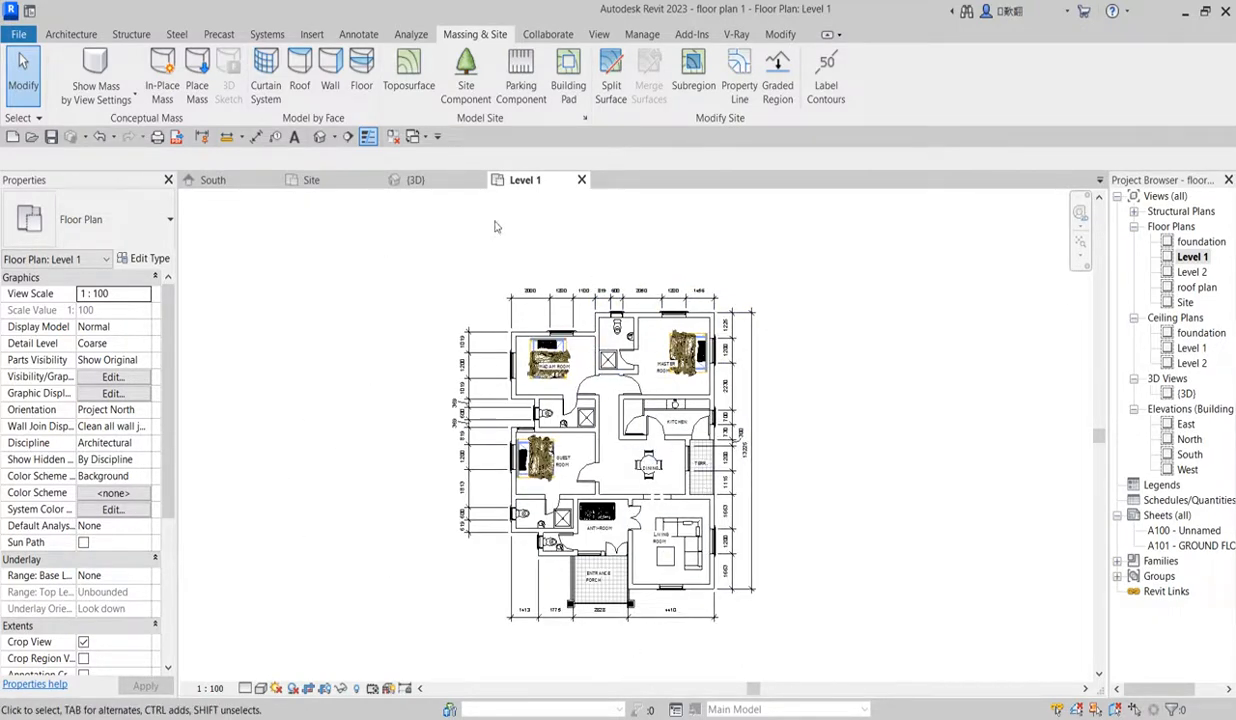
pyautogui.scroll(2, 418, 375)
pyautogui.scroll(-1, 406, 465)
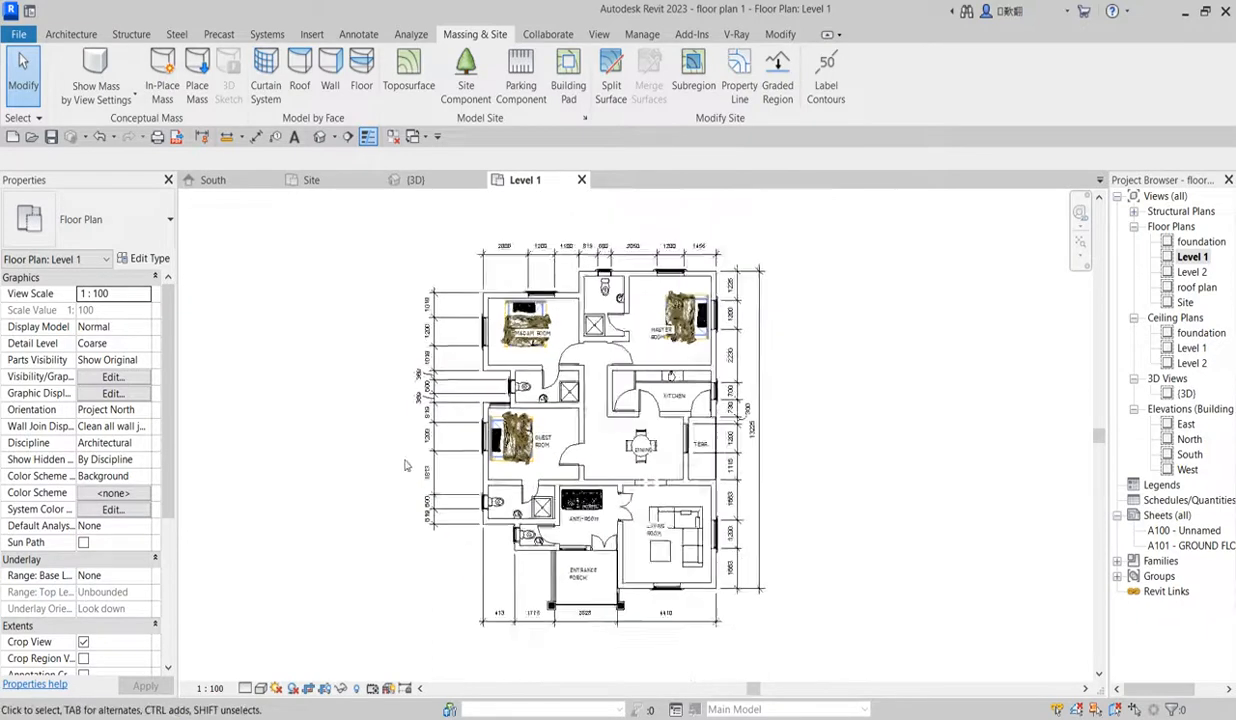
pyautogui.scroll(-1, 406, 465)
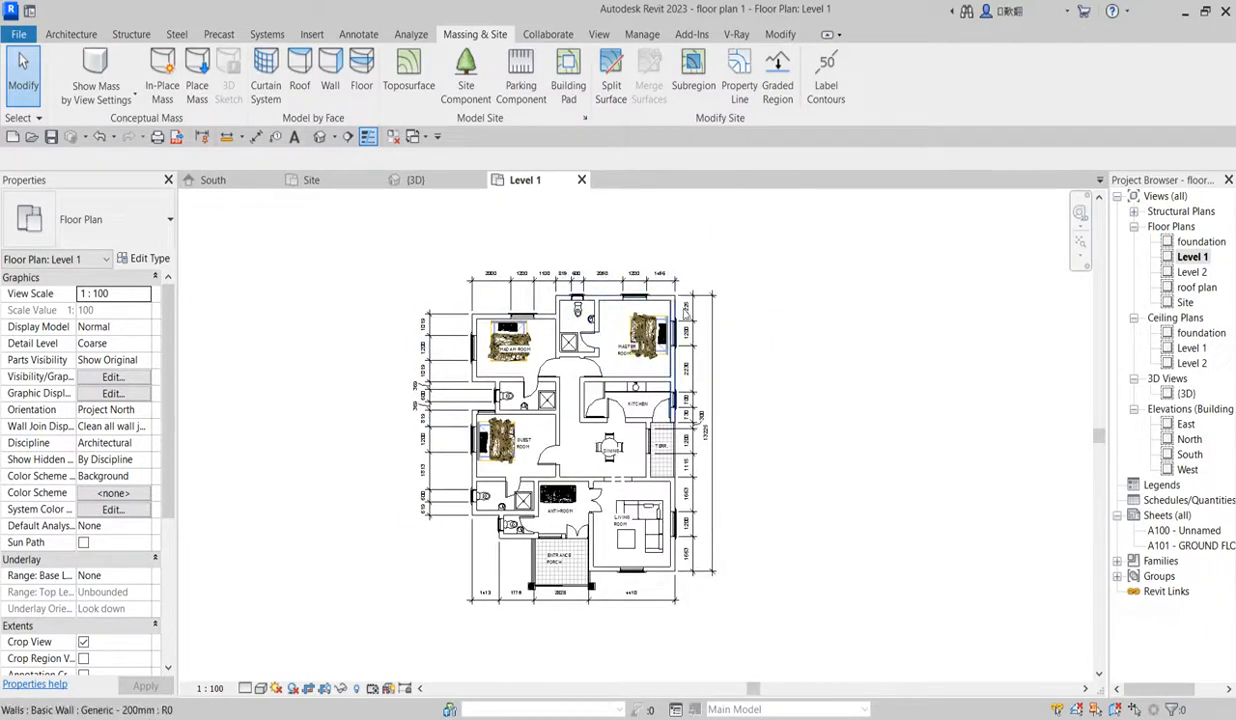
pyautogui.scroll(2, 685, 311)
pyautogui.scroll(-3, 717, 470)
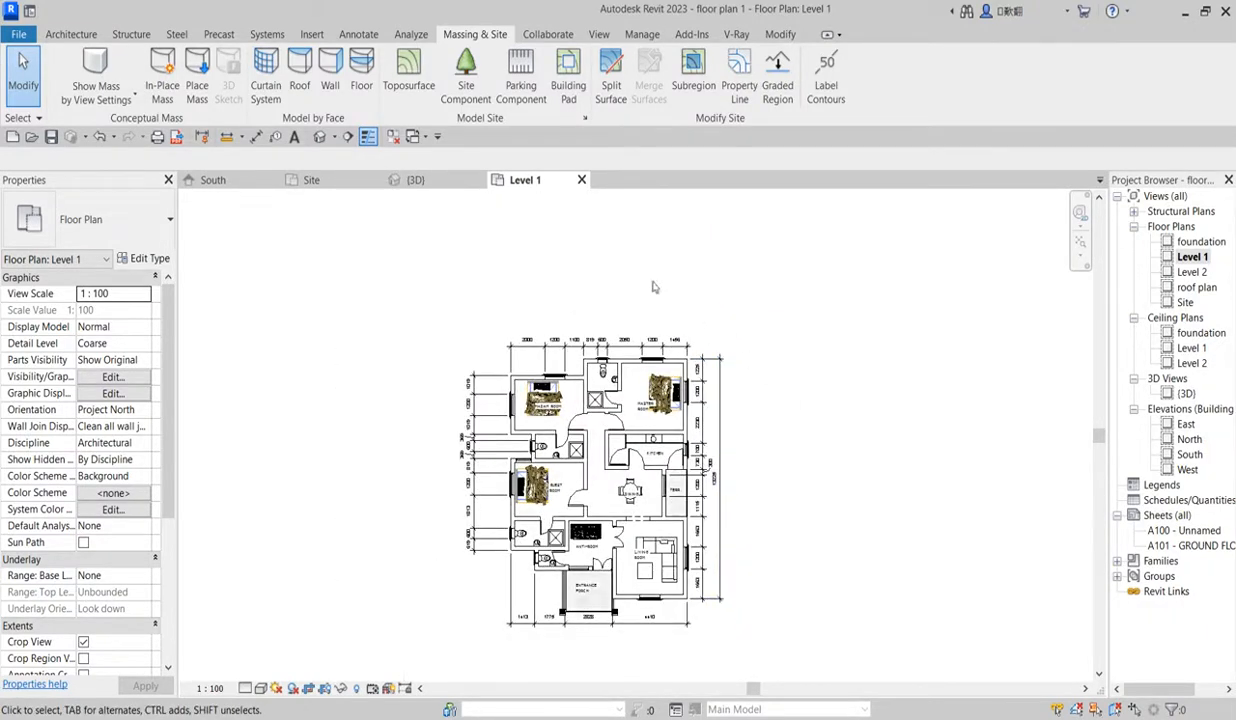
pyautogui.scroll(3, 533, 379)
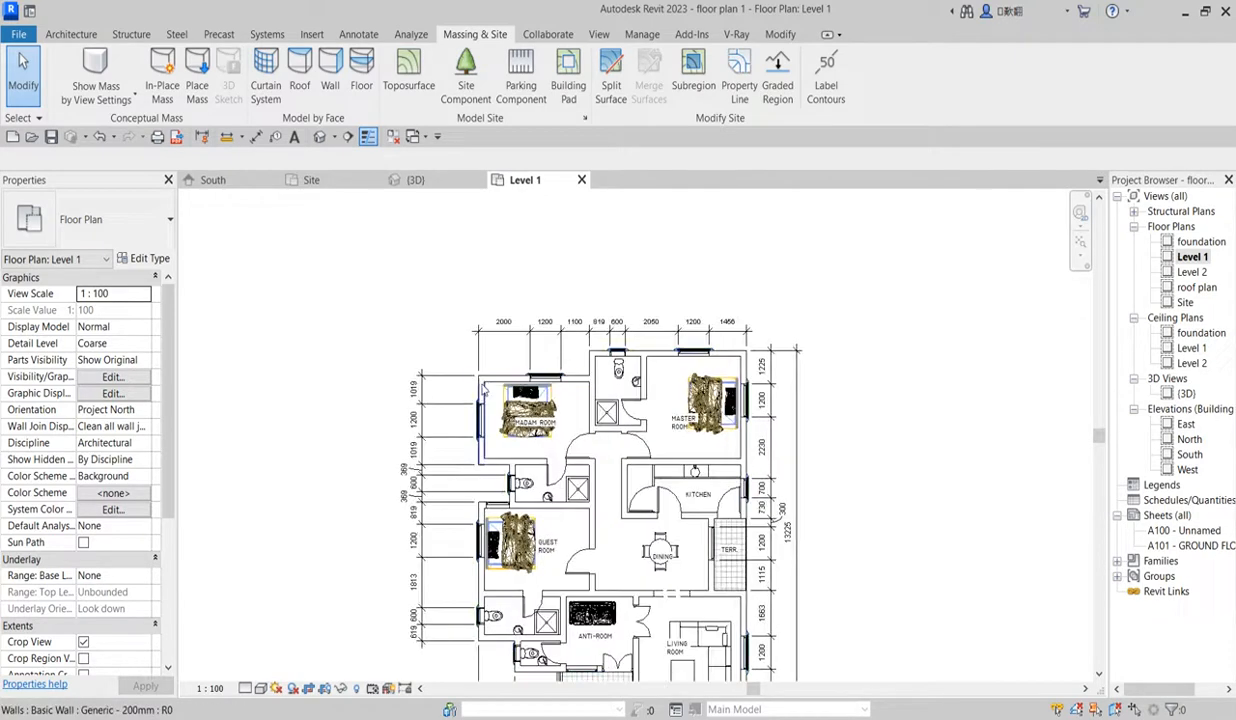
pyautogui.scroll(-1, 456, 338)
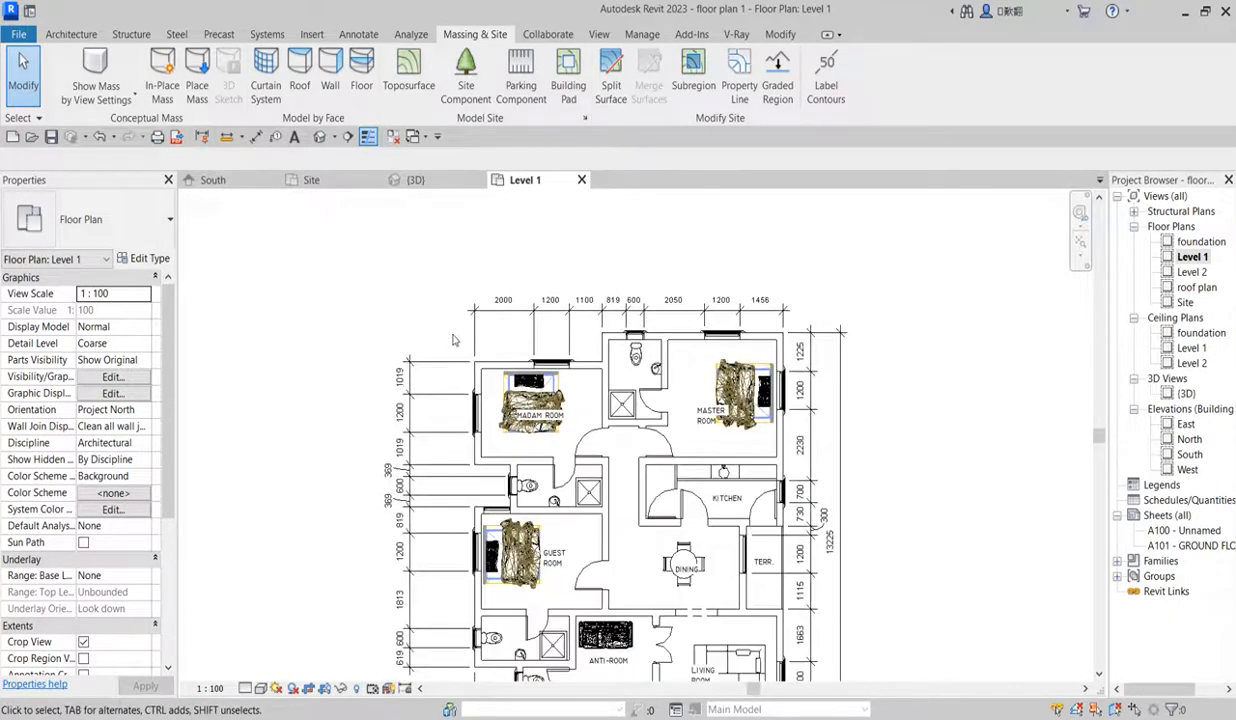
pyautogui.scroll(-2, 763, 284)
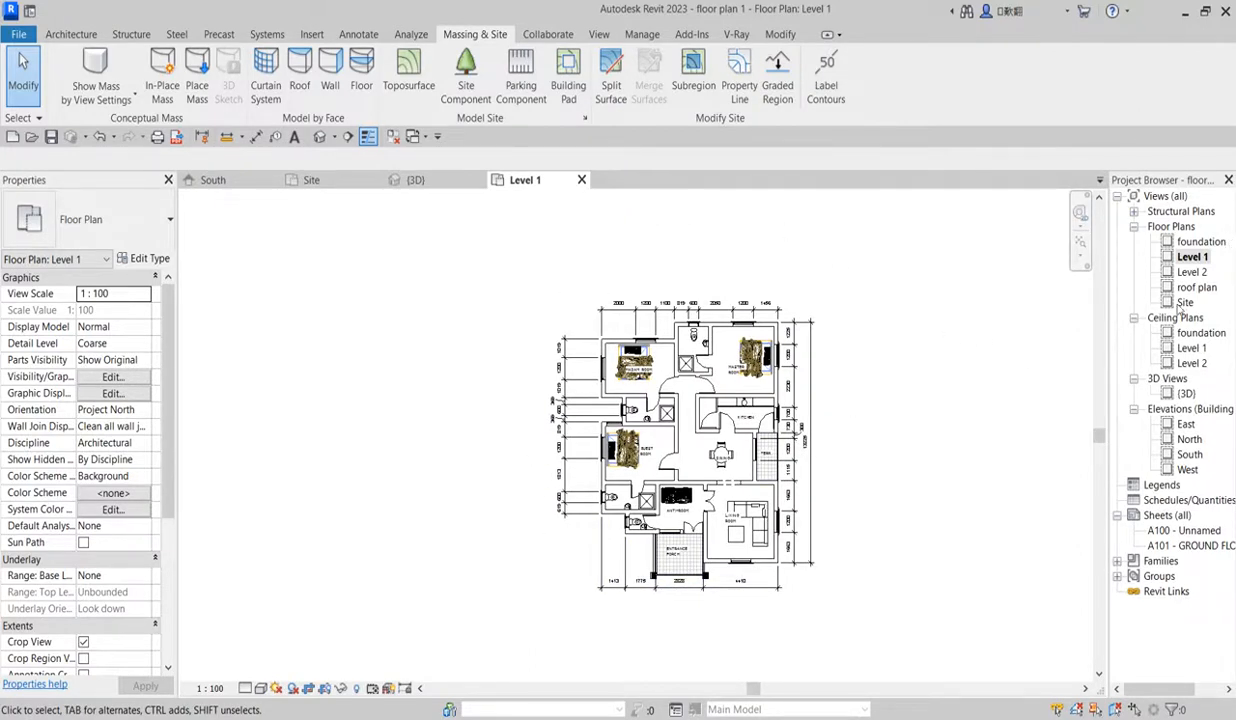
# Step: Start an in-place model component in the Casework category and name it sitework
pyautogui.click(70, 34)
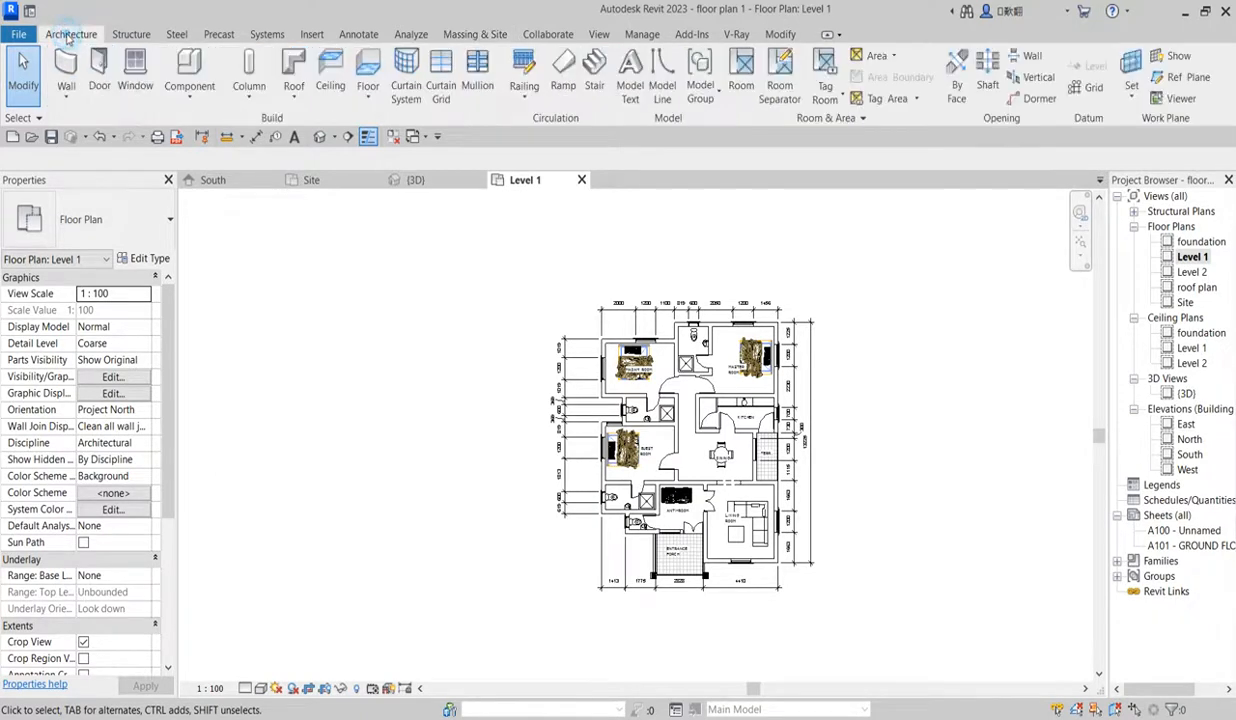
pyautogui.click(192, 68)
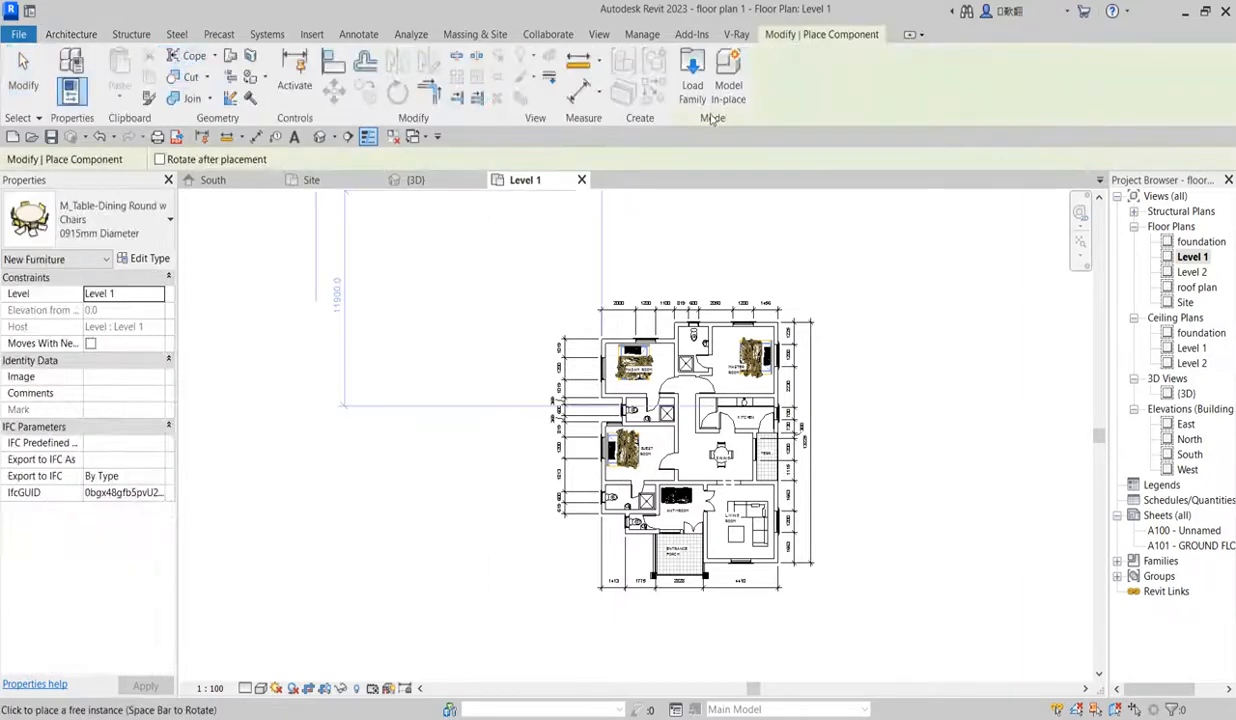
pyautogui.click(729, 92)
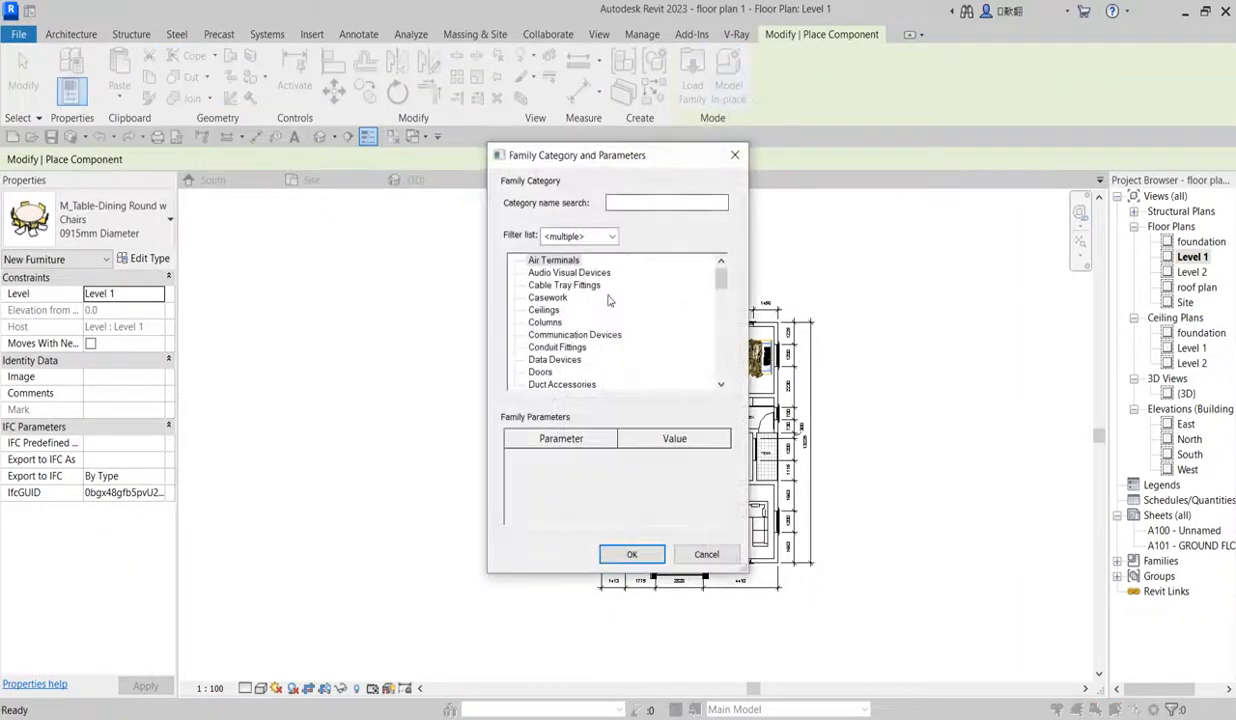
pyautogui.click(560, 298)
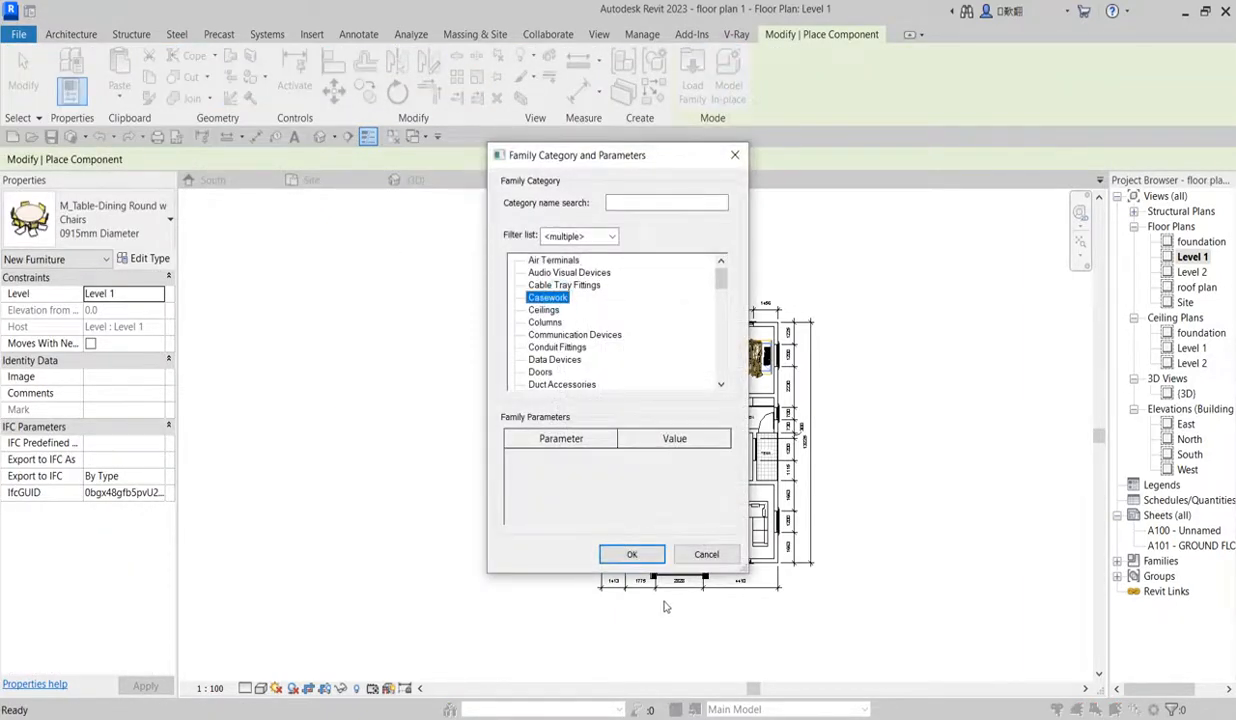
pyautogui.click(627, 553)
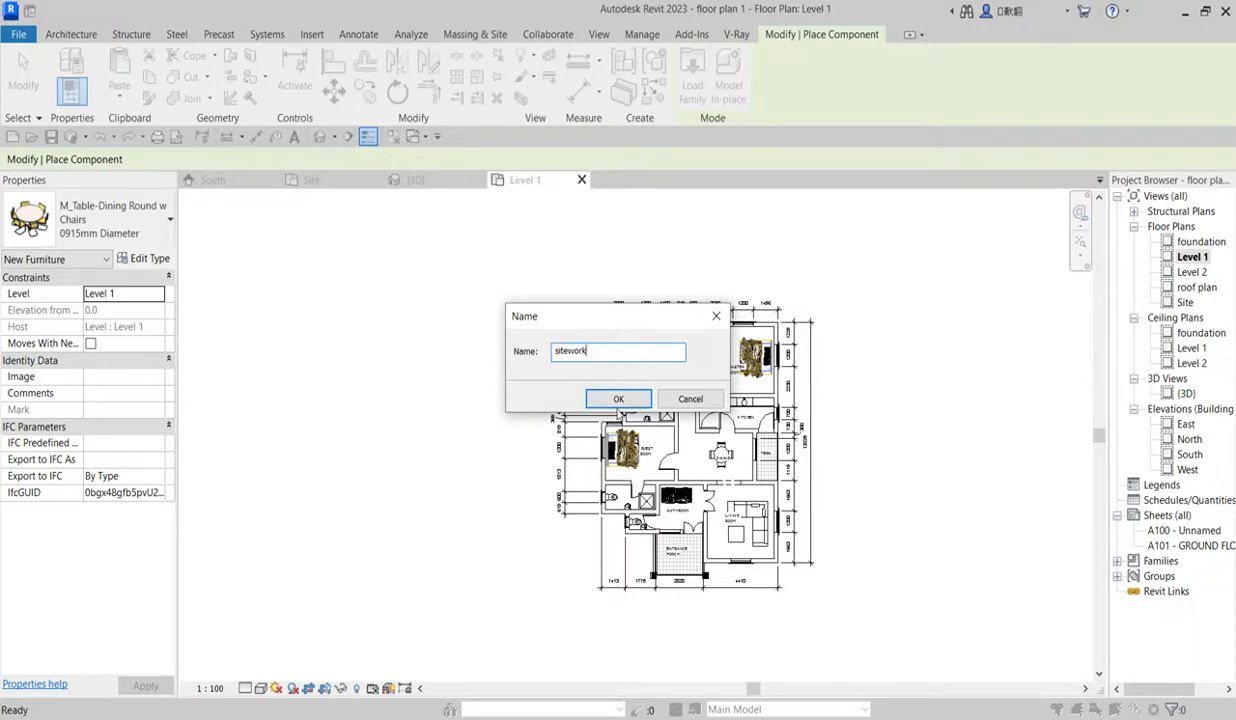
pyautogui.click(619, 399)
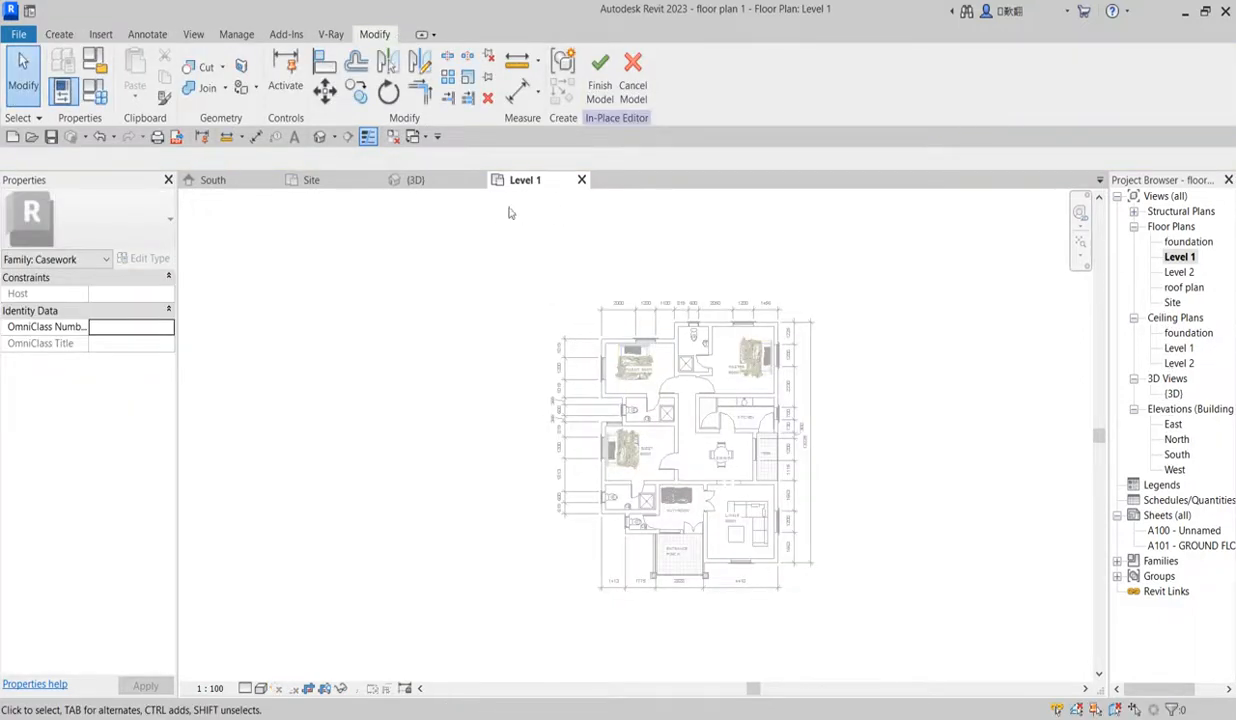
# Step: Begin an Extrusion with Pick Lines and pick the outer wall edges along the master room's upper side and around the Madam Room
pyautogui.click(59, 34)
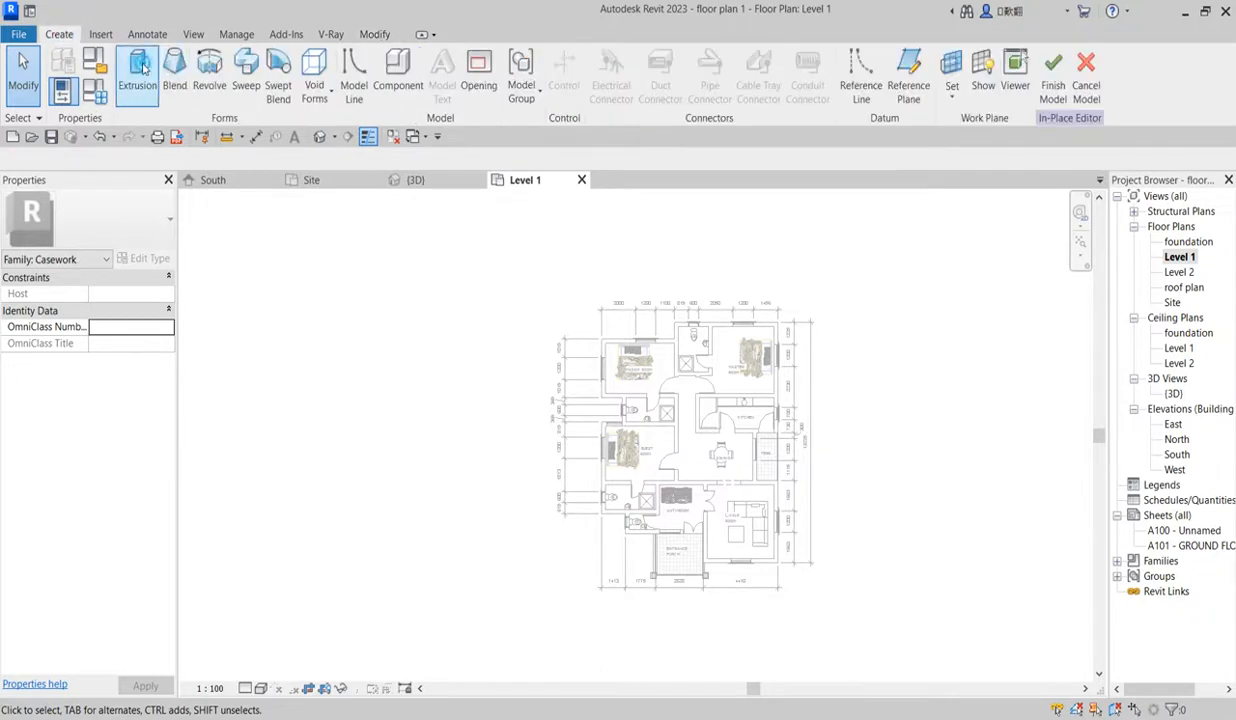
pyautogui.click(138, 72)
pyautogui.scroll(1, 738, 308)
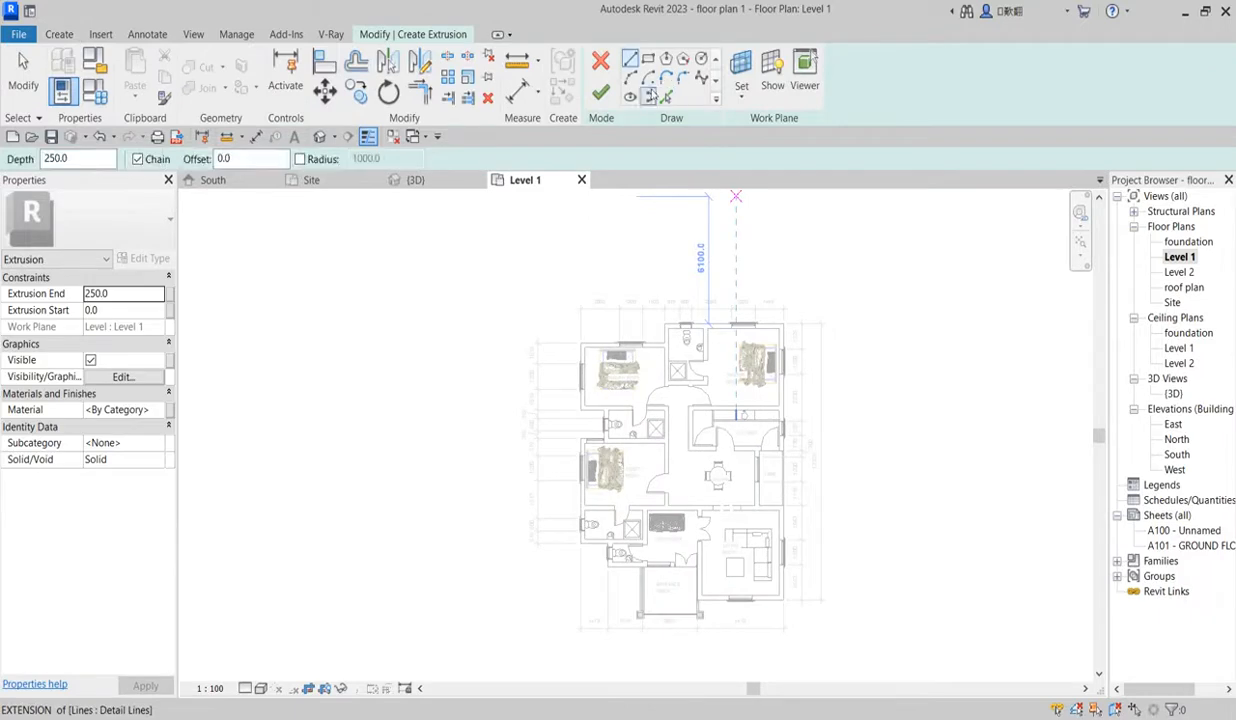
pyautogui.click(665, 97)
pyautogui.scroll(4, 740, 336)
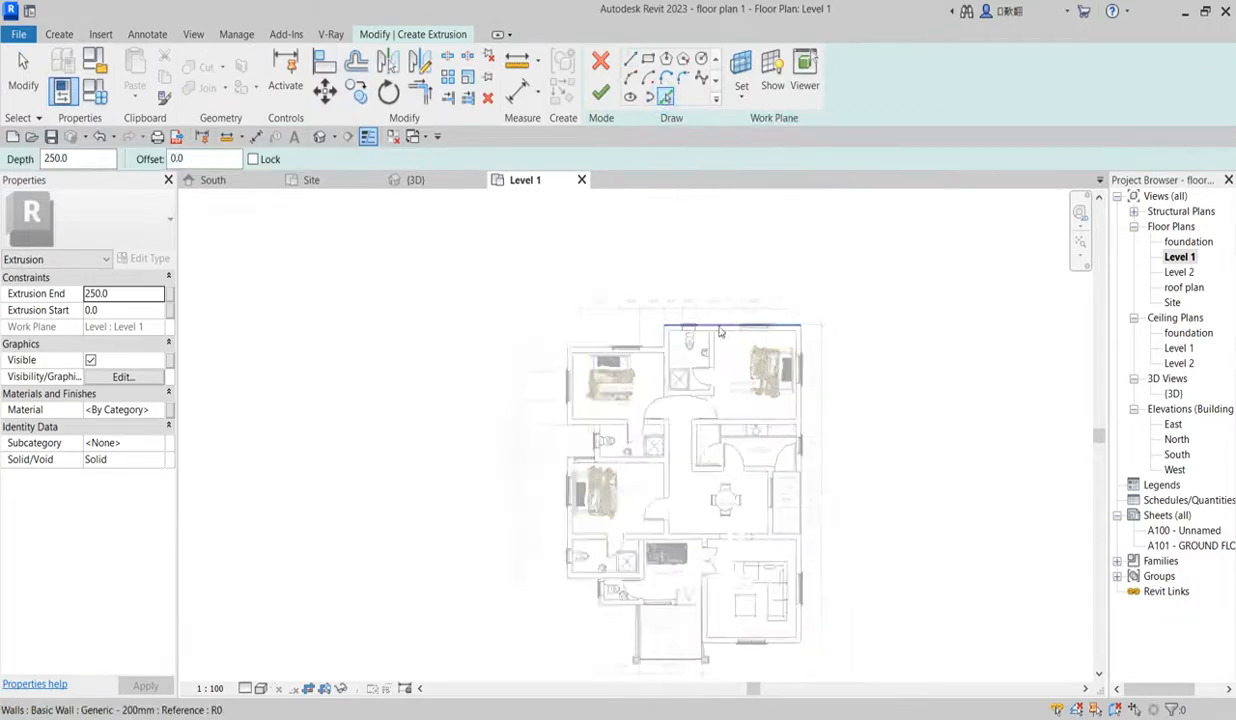
pyautogui.click(738, 320)
pyautogui.click(577, 340)
pyautogui.click(552, 380)
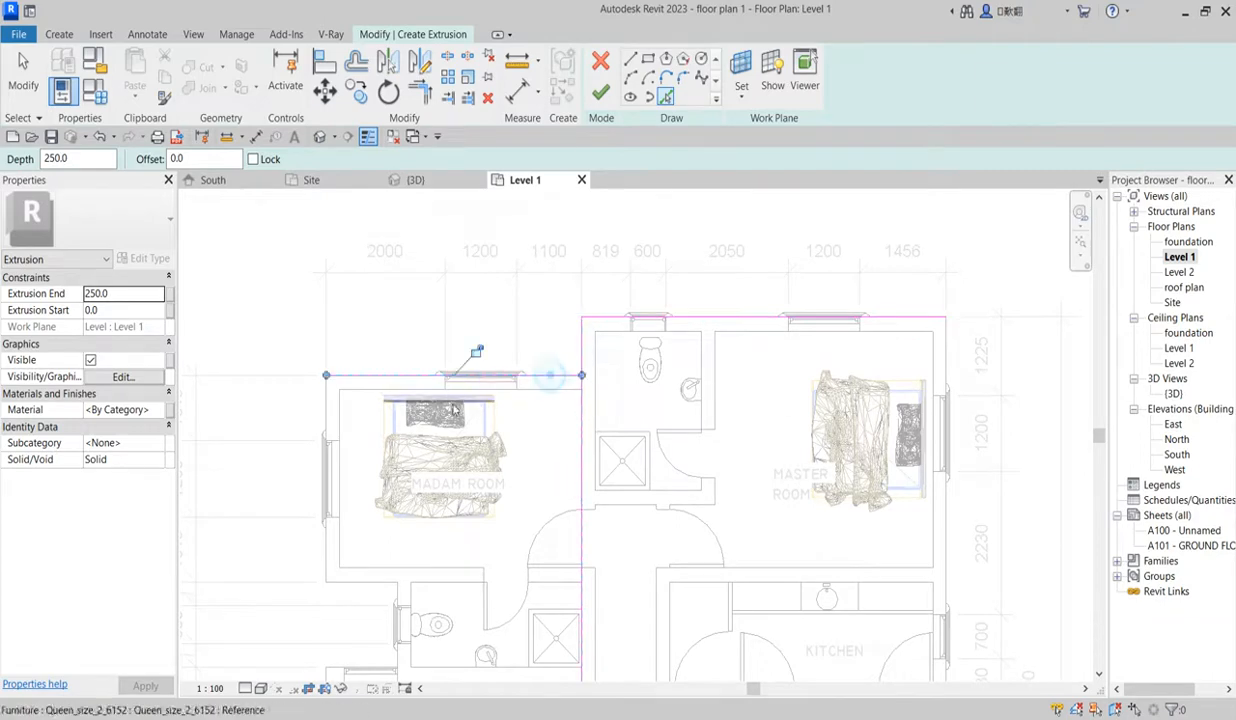
pyautogui.click(327, 404)
pyautogui.click(372, 576)
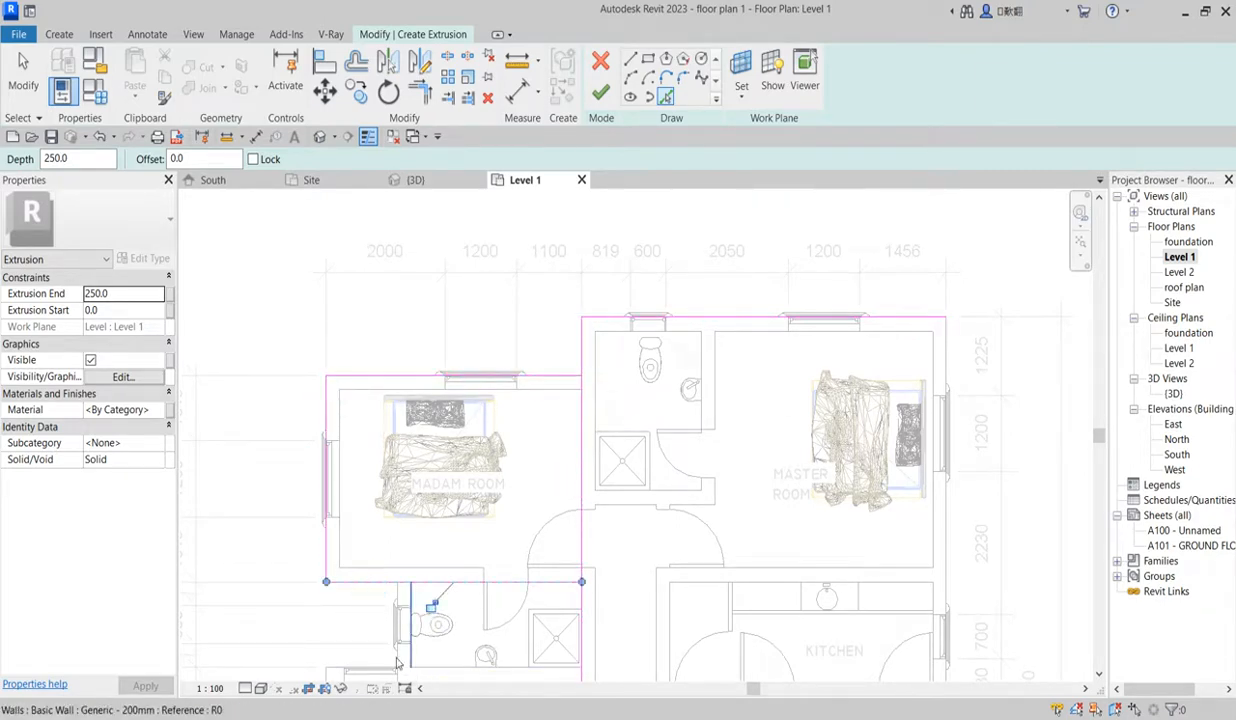
# Step: Pick the outer wall edge of the bathroom below the Madam Room and the Guest Room's outer side wall as sketch lines
pyautogui.scroll(2, 400, 640)
pyautogui.click(400, 600)
pyautogui.scroll(-2, 380, 580)
pyautogui.scroll(2, 350, 560)
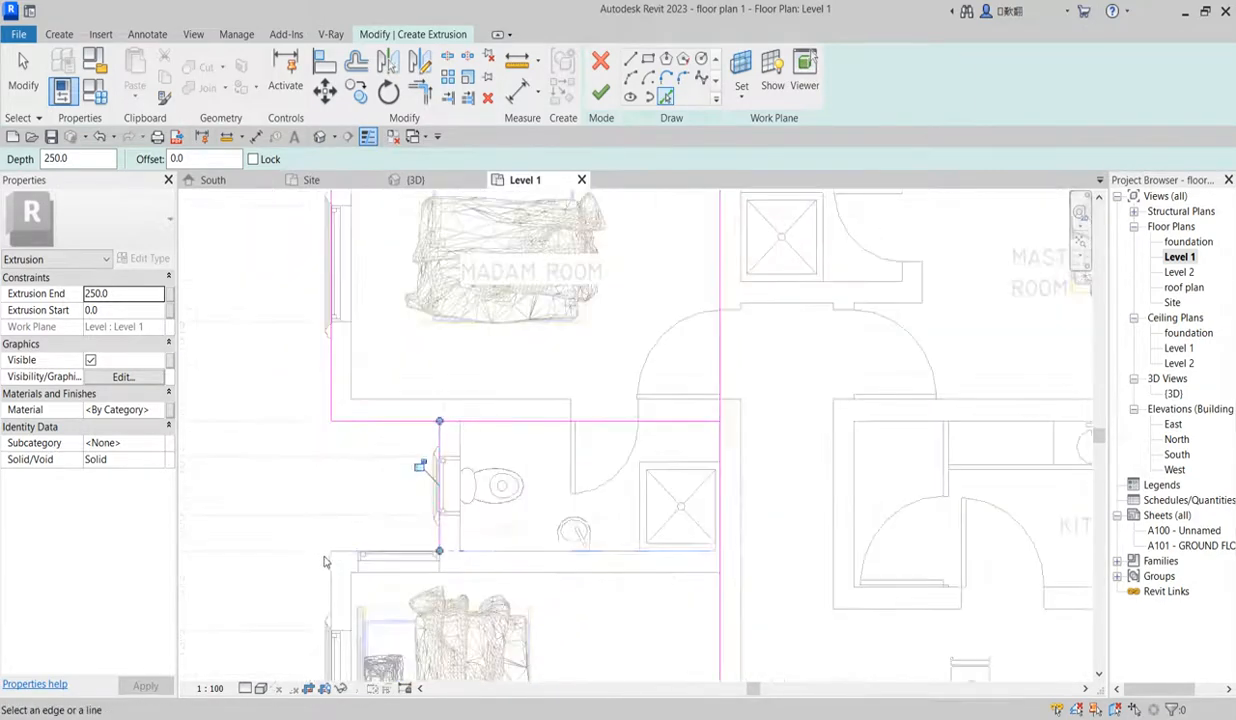
pyautogui.click(336, 572)
pyautogui.scroll(-3, 331, 566)
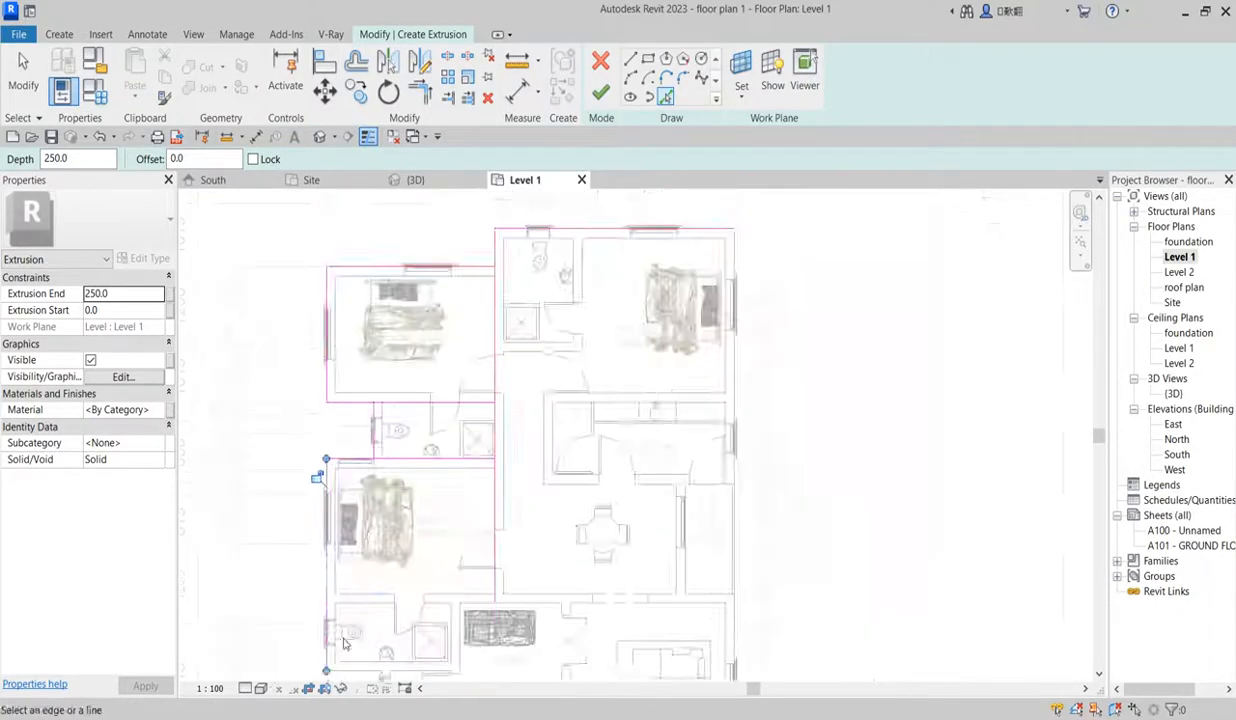
# Step: Pick the guest bathroom's lower wall edge and the side and lower wall edges of the small toilet beside the Anti-Room
pyautogui.scroll(2, 371, 470)
pyautogui.click(360, 540)
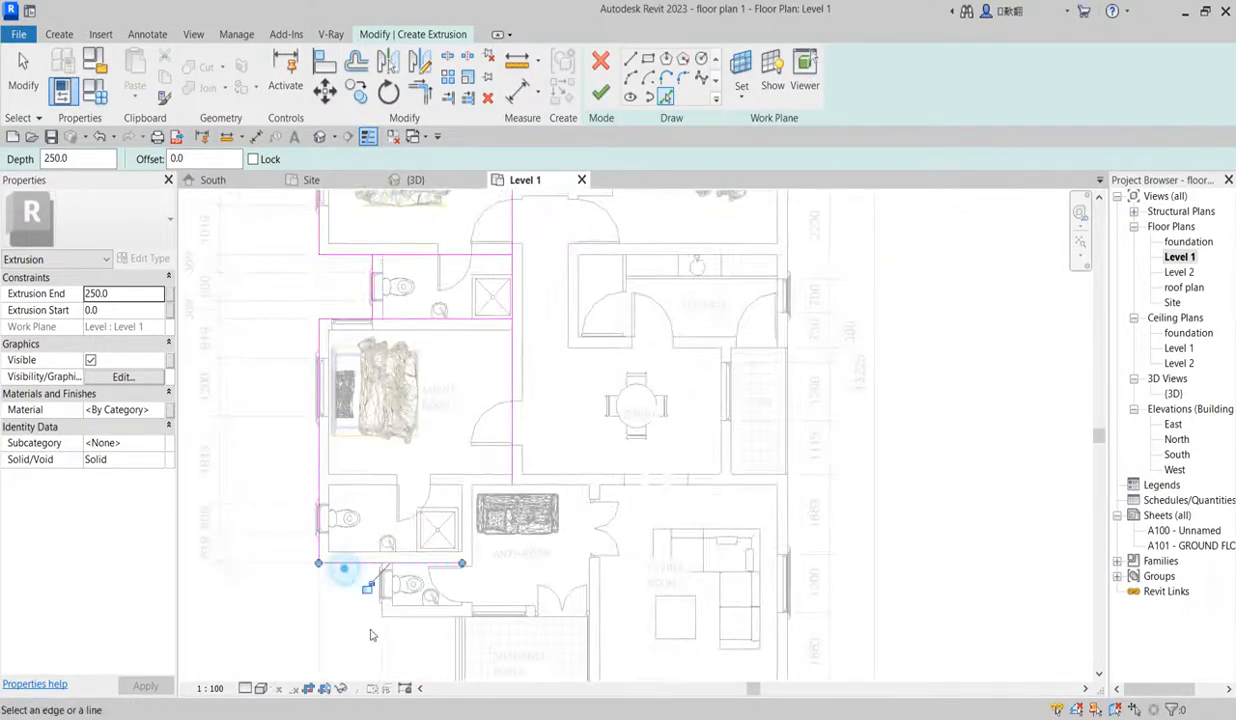
pyautogui.scroll(2, 393, 607)
pyautogui.click(404, 590)
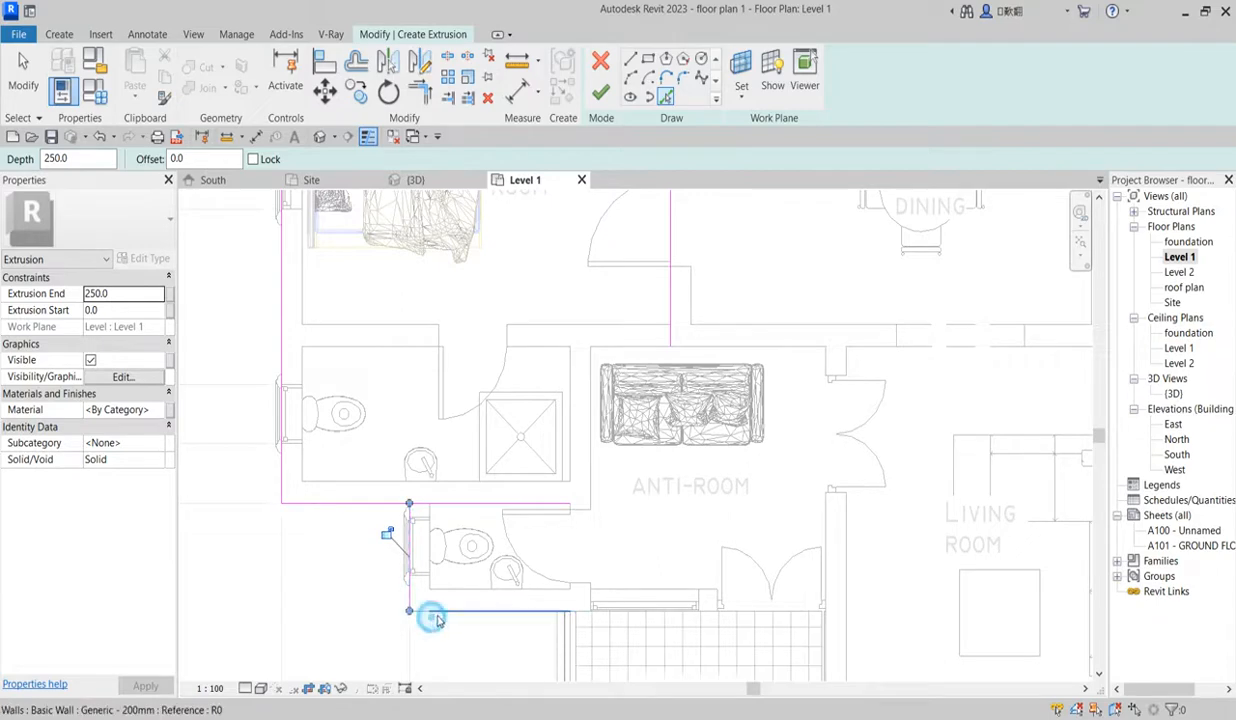
pyautogui.click(443, 615)
pyautogui.scroll(-3, 435, 630)
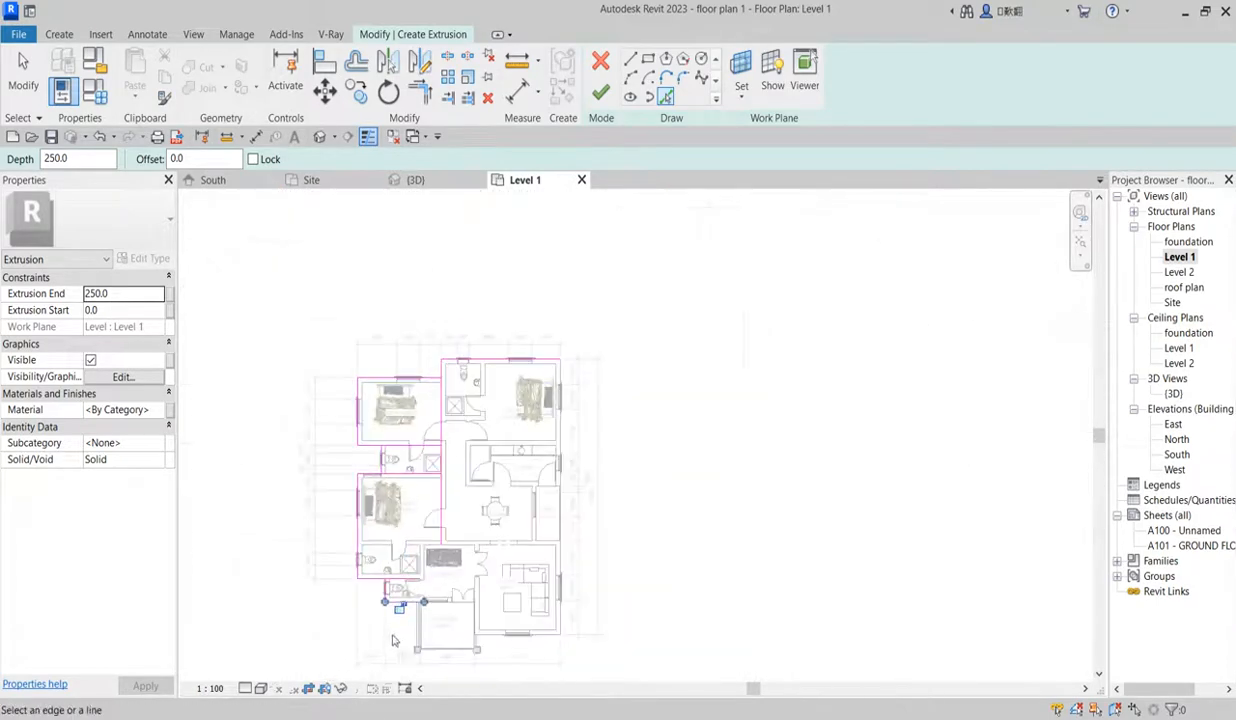
# Step: Add sketch lines from the Entrance Porch's outer railing and the Living Room's lower and outer side wall edges
pyautogui.scroll(5, 433, 635)
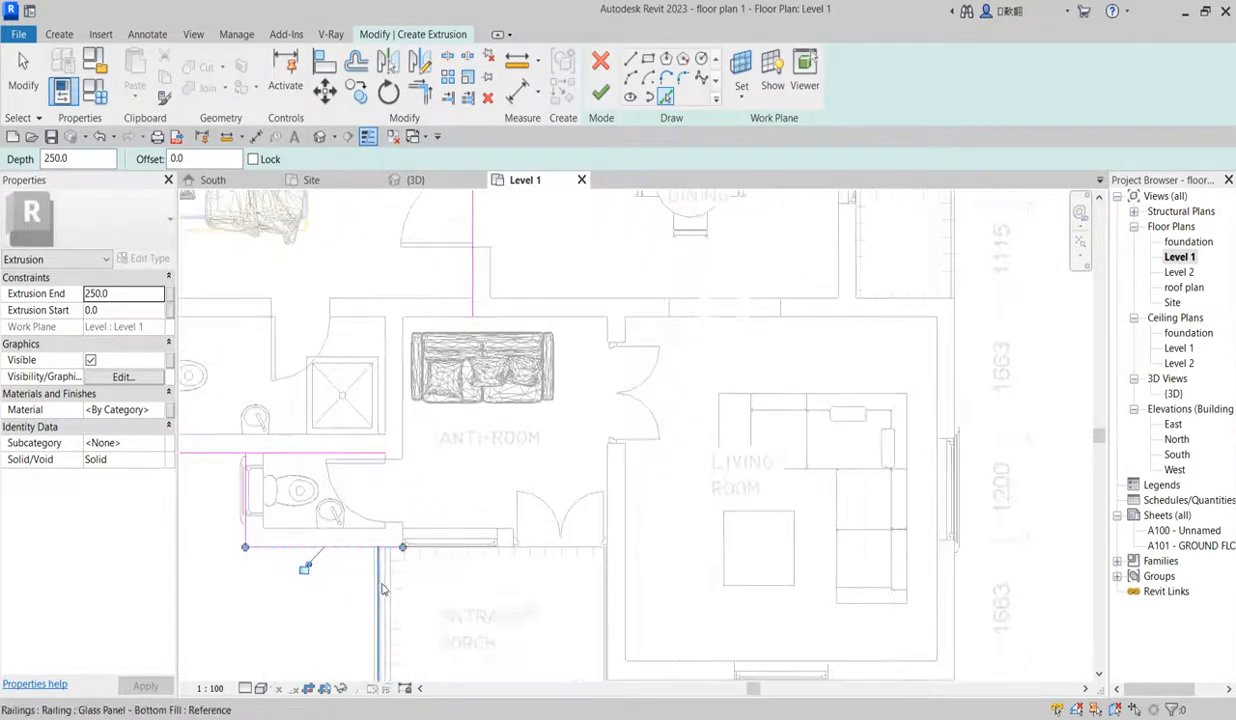
pyautogui.scroll(1, 386, 579)
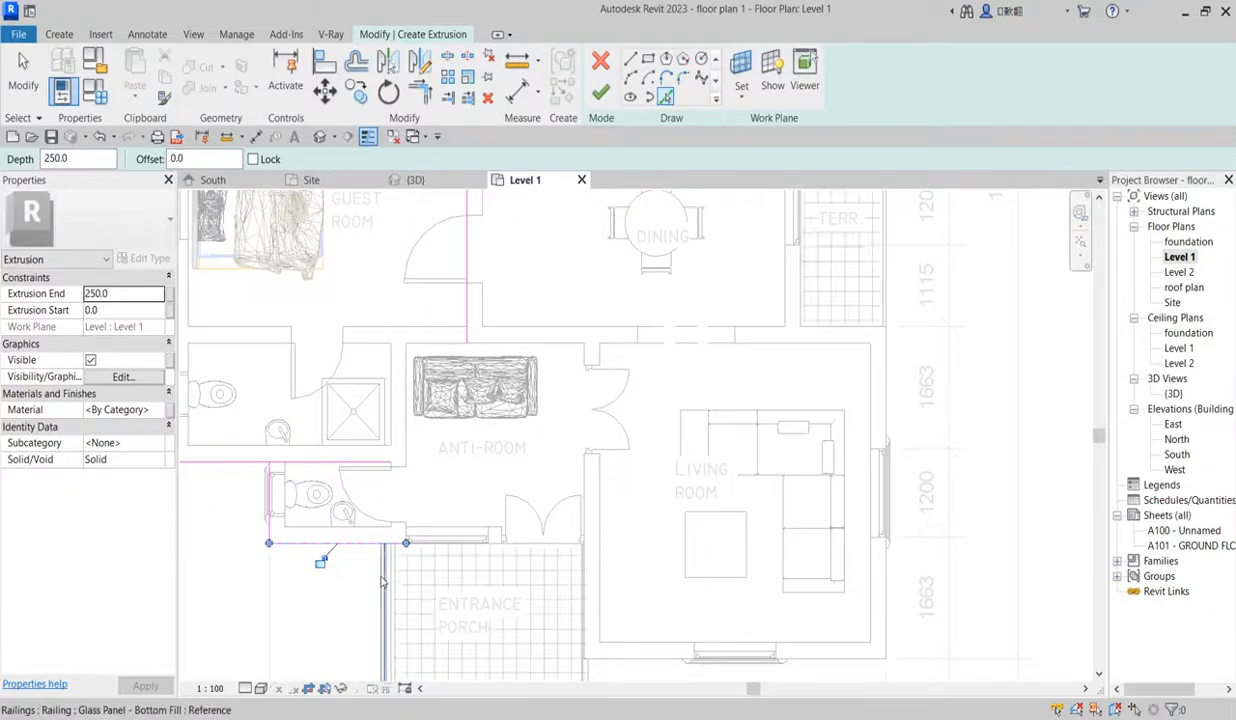
pyautogui.click(385, 573)
pyautogui.scroll(-3, 390, 585)
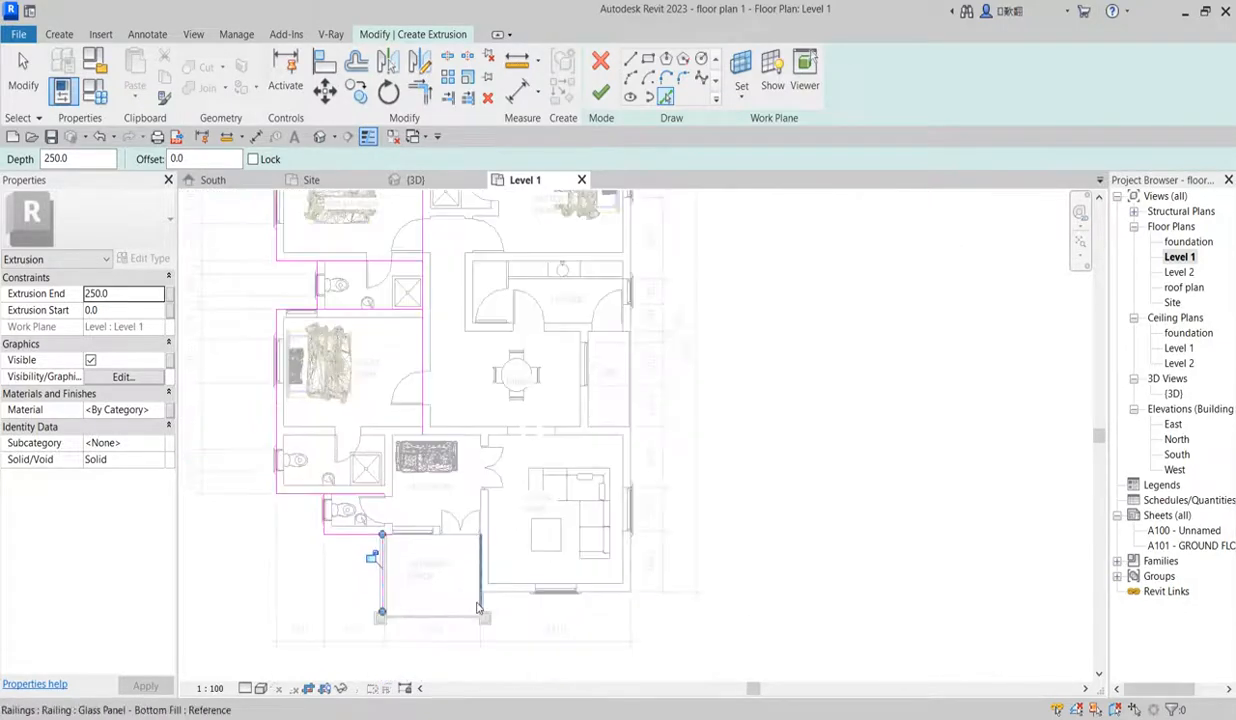
pyautogui.scroll(3, 509, 596)
pyautogui.click(509, 596)
pyautogui.click(714, 520)
pyautogui.scroll(-2, 712, 615)
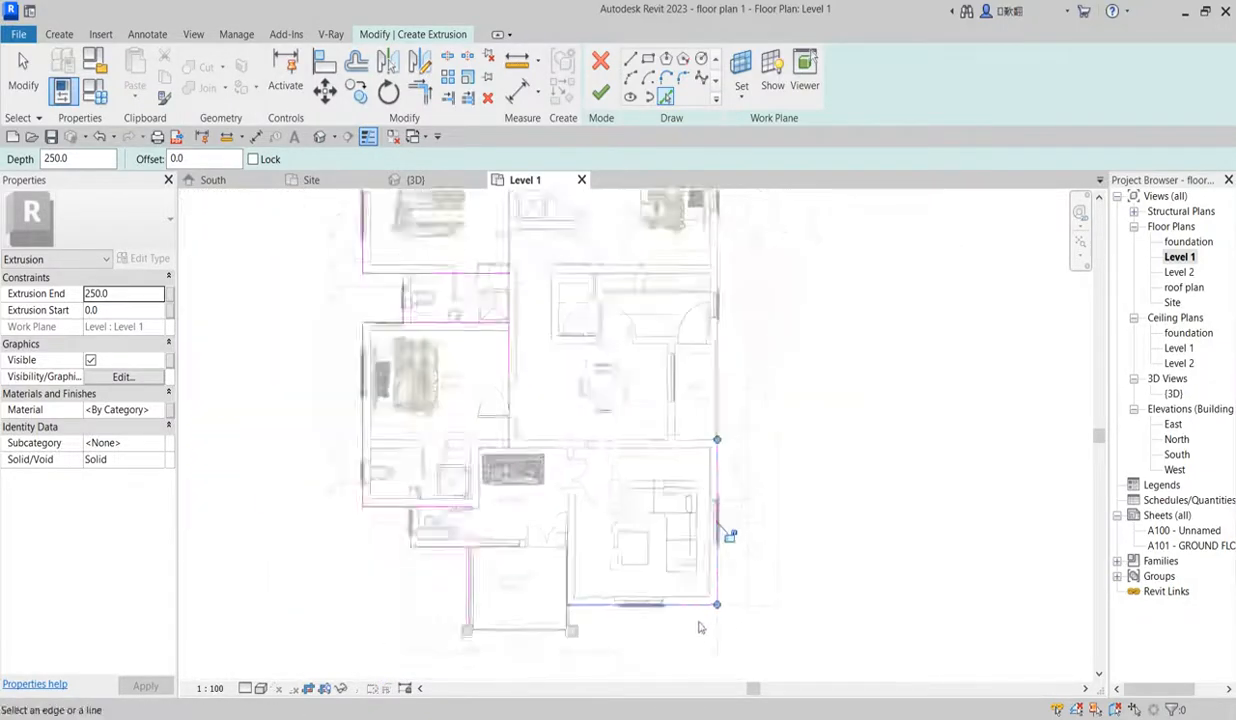
# Step: Trim the sketch lines to a corner where the Madam Room's upper wall meets the master bathroom wall, unjoining the conflicting elements
pyautogui.scroll(-2, 676, 317)
pyautogui.scroll(2, 716, 401)
pyautogui.press('t')
pyautogui.press('r')
pyautogui.click(473, 355)
pyautogui.click(488, 340)
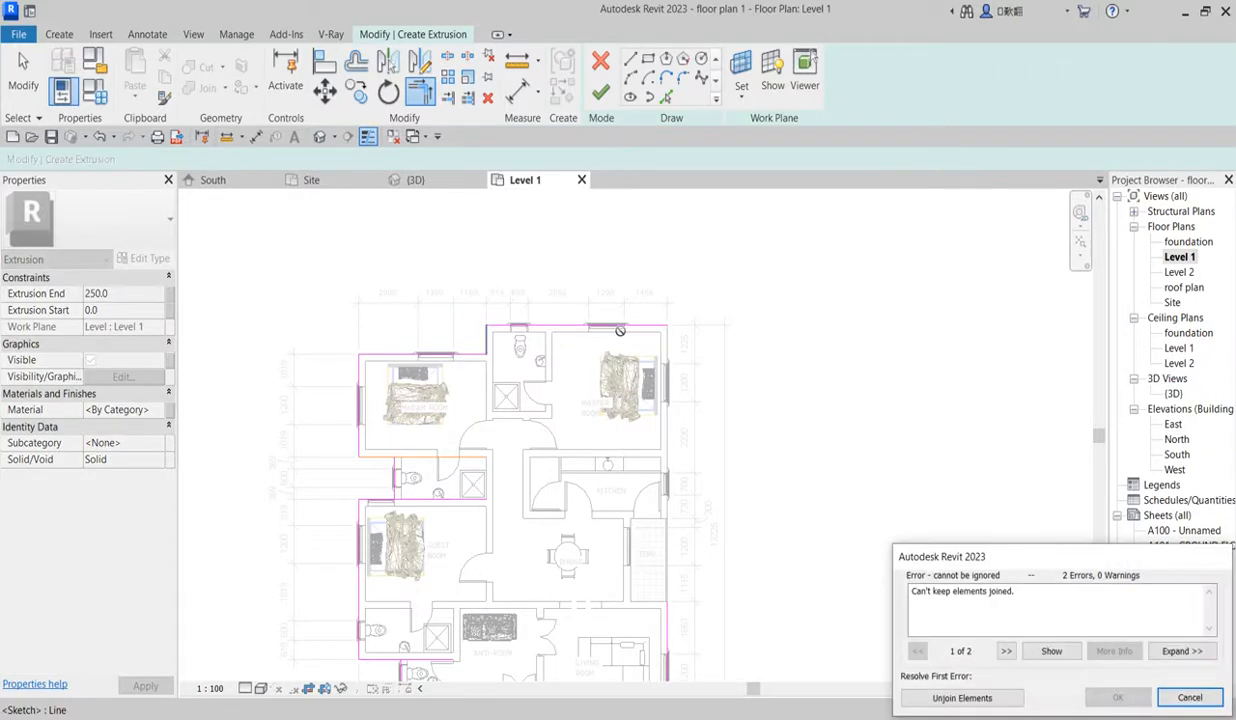
pyautogui.click(962, 697)
# Step: Trim/extend the master room's upper sketch line and the Living Room's outer side line to form one corner
pyautogui.click(636, 323)
pyautogui.scroll(-4, 703, 271)
pyautogui.scroll(3, 686, 497)
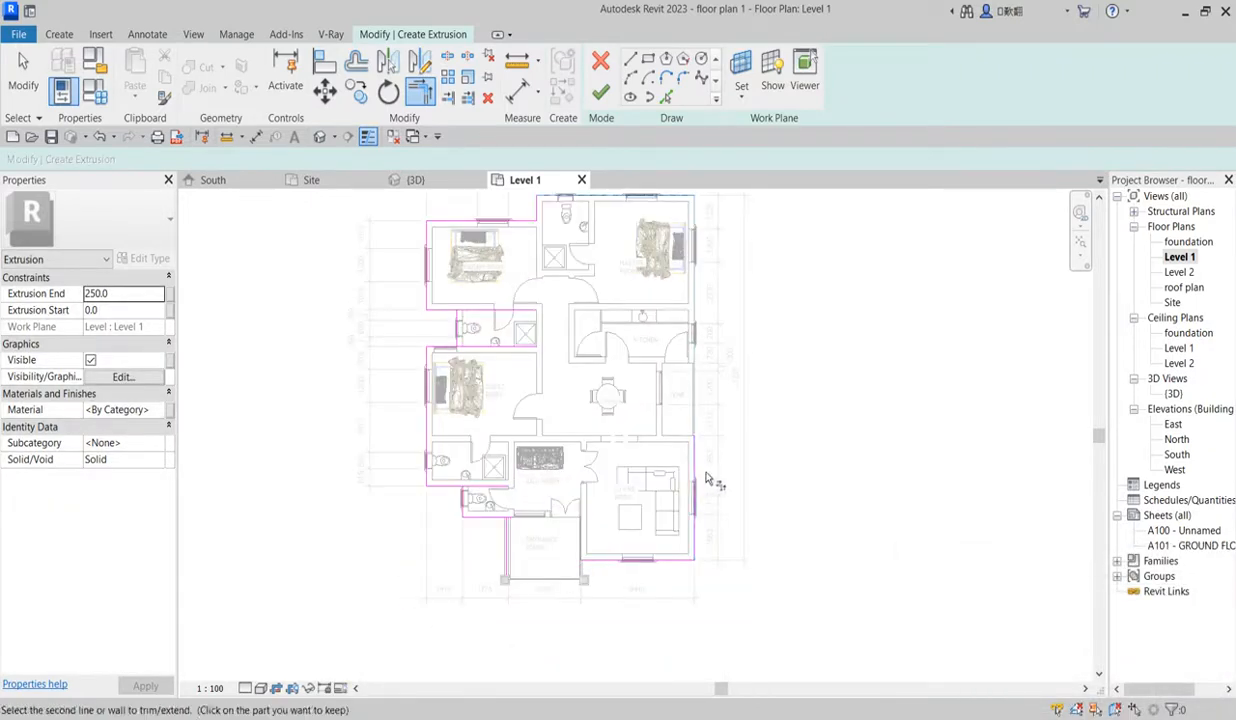
pyautogui.click(700, 481)
pyautogui.scroll(2, 450, 486)
# Step: Trim the sketch corners between the guest bathroom and small toilet, and between the Guest Room's upper wall and the bathroom above it
pyautogui.click(440, 481)
pyautogui.click(463, 487)
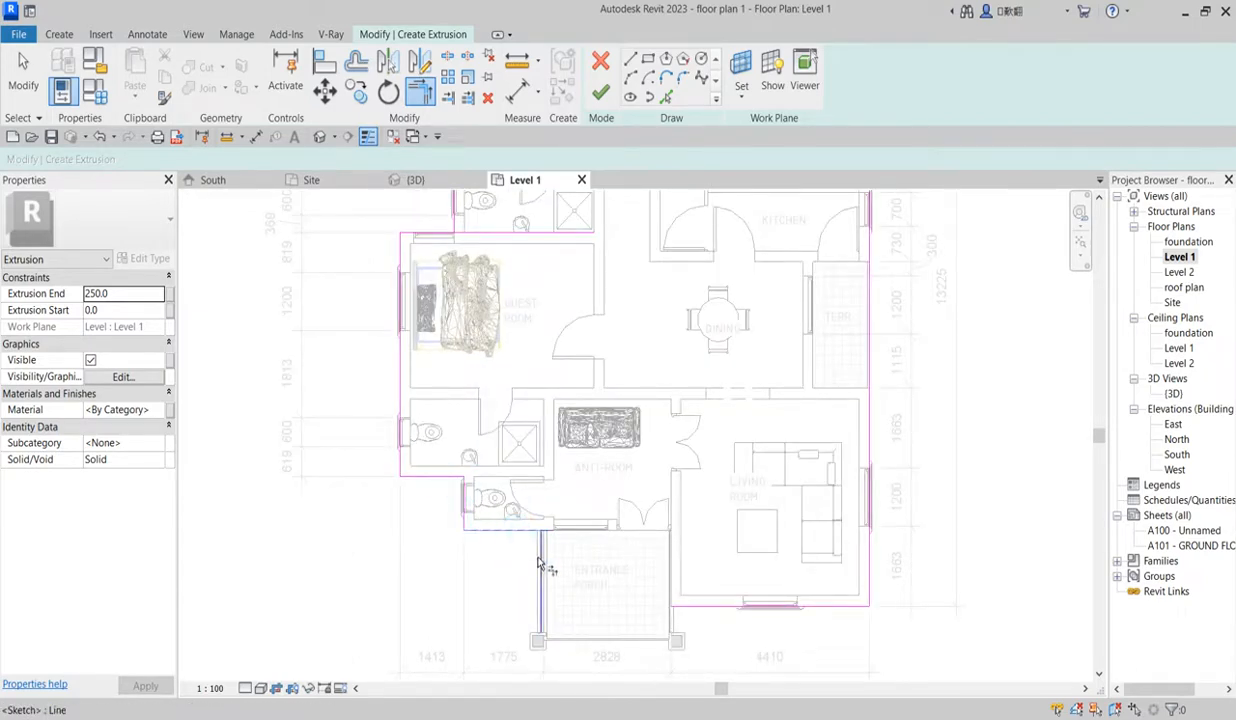
pyautogui.scroll(-2, 508, 587)
pyautogui.scroll(4, 508, 587)
pyautogui.click(469, 410)
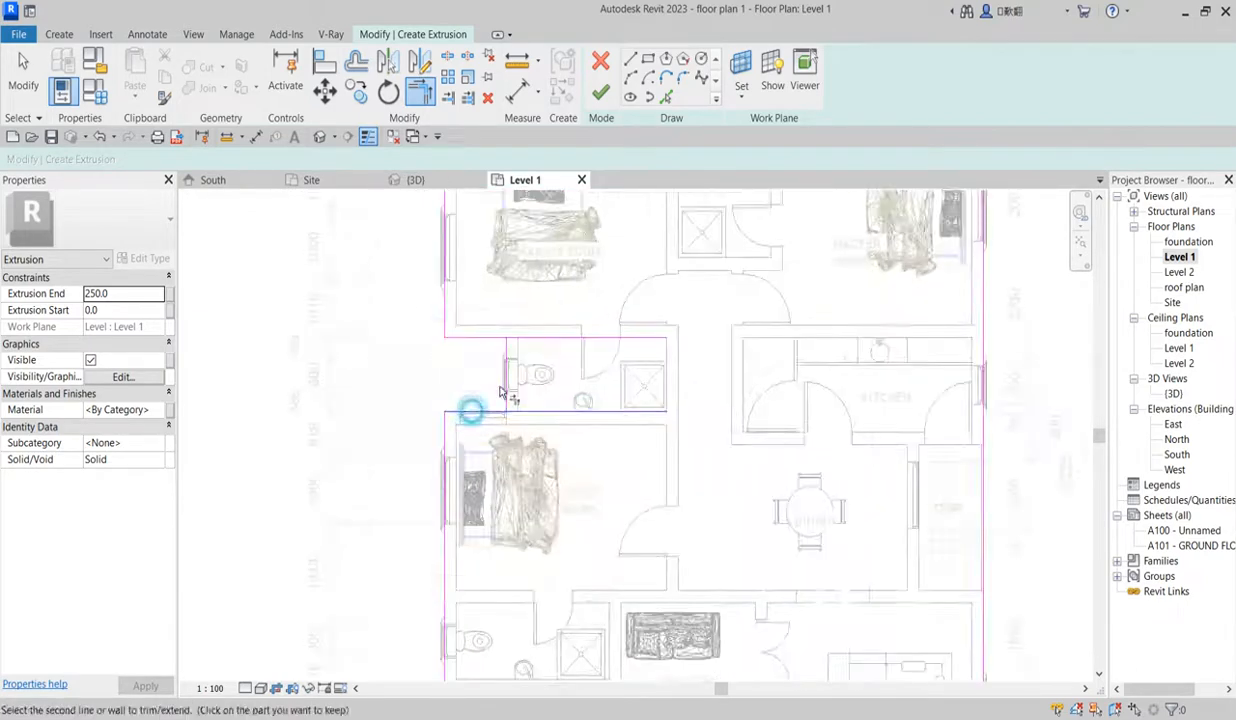
pyautogui.click(507, 385)
pyautogui.scroll(-4, 500, 430)
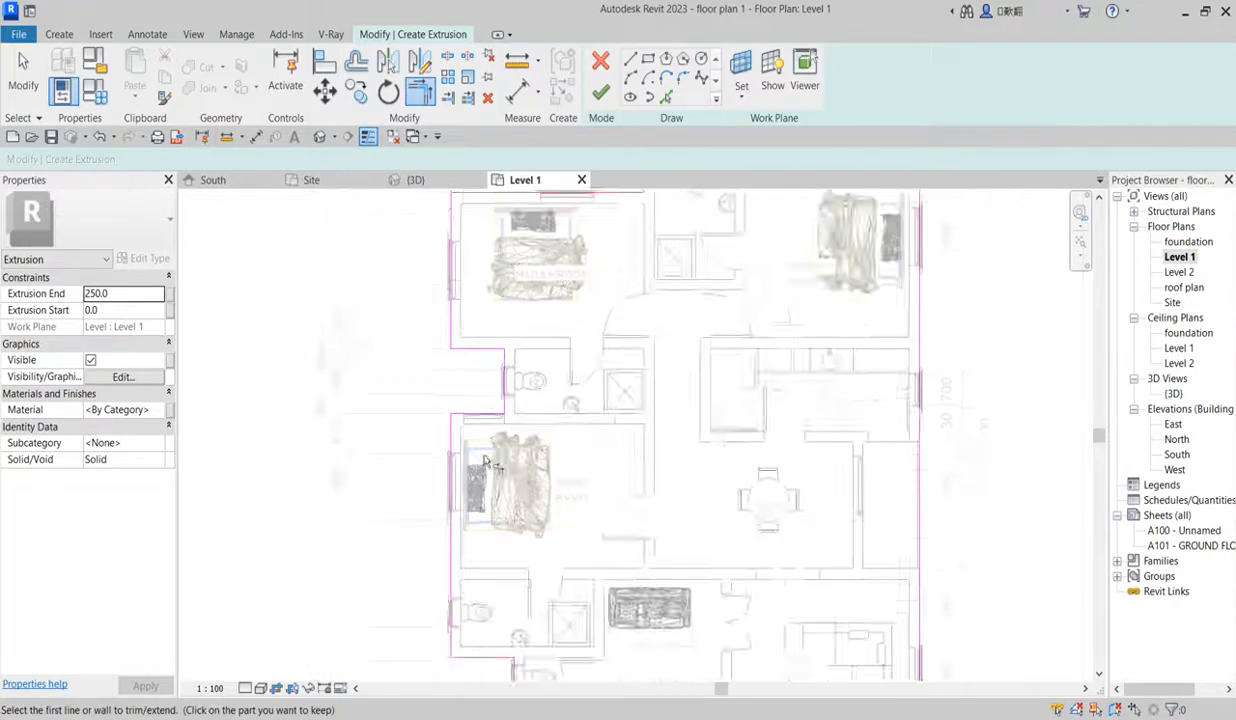
pyautogui.scroll(1, 680, 425)
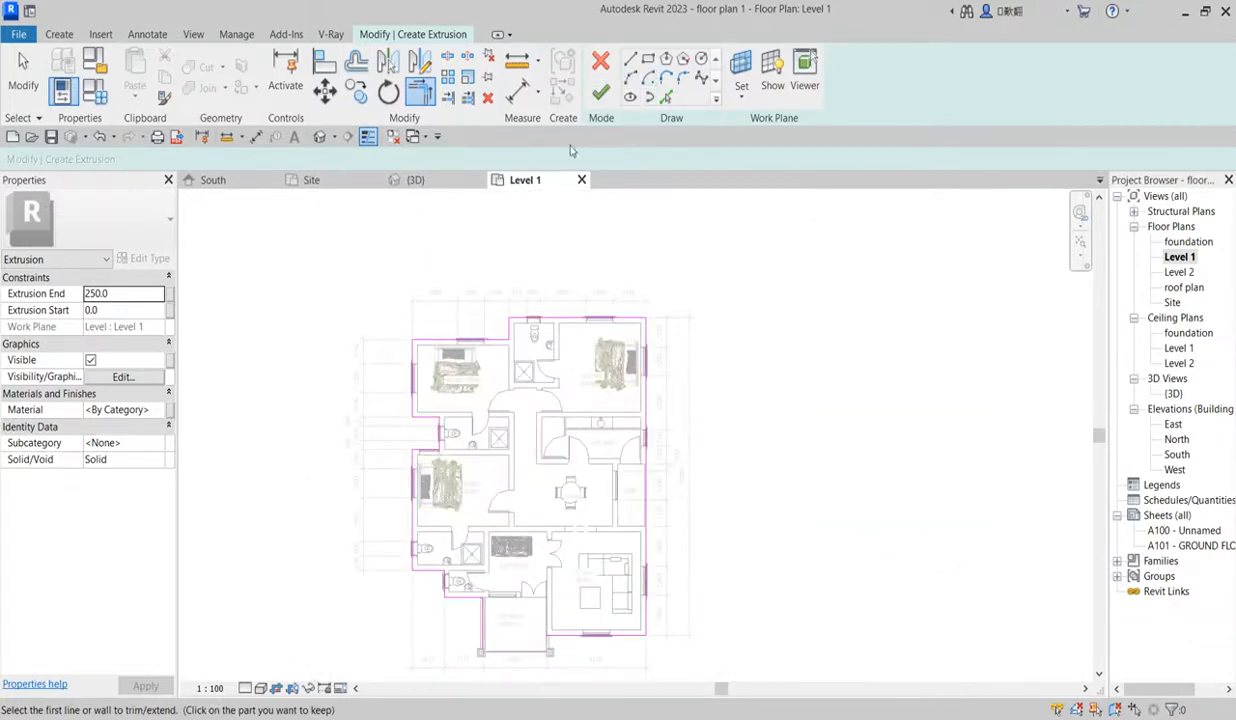
# Step: Offset copies of the master room's and Madam Room's upper and outer side sketch lines outward by 700 mm
pyautogui.click(356, 62)
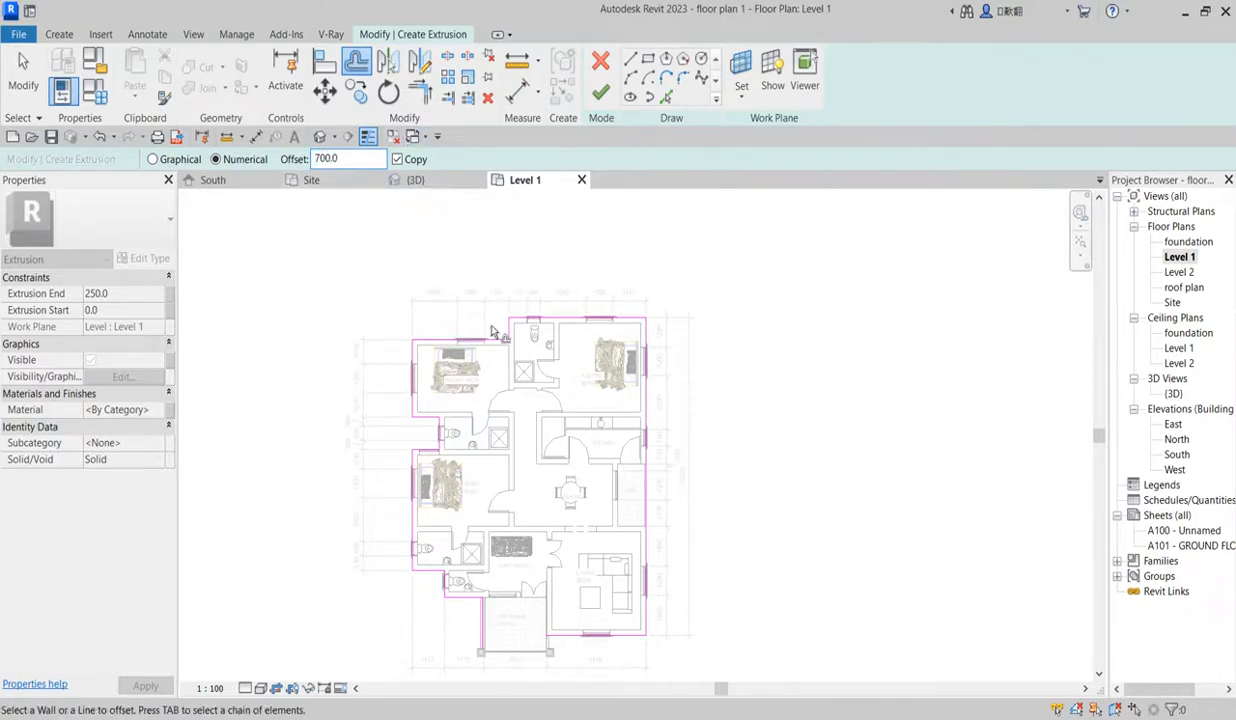
pyautogui.click(554, 319)
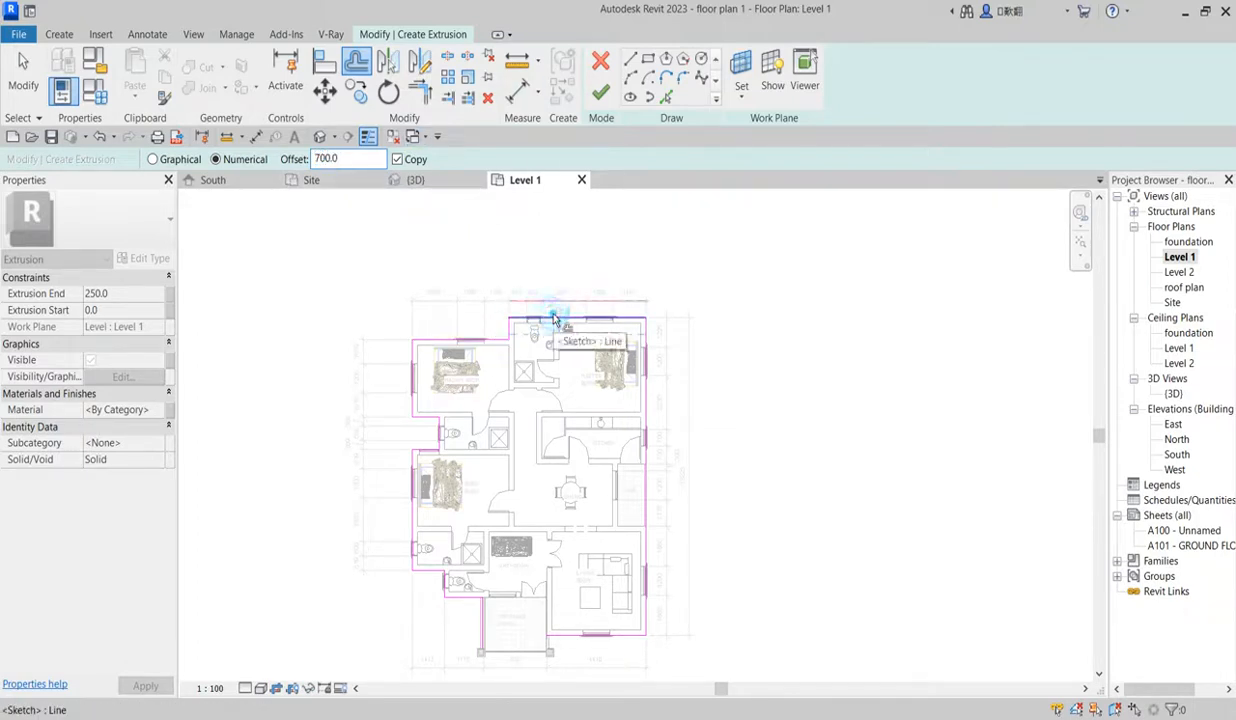
pyautogui.click(504, 326)
pyautogui.click(458, 335)
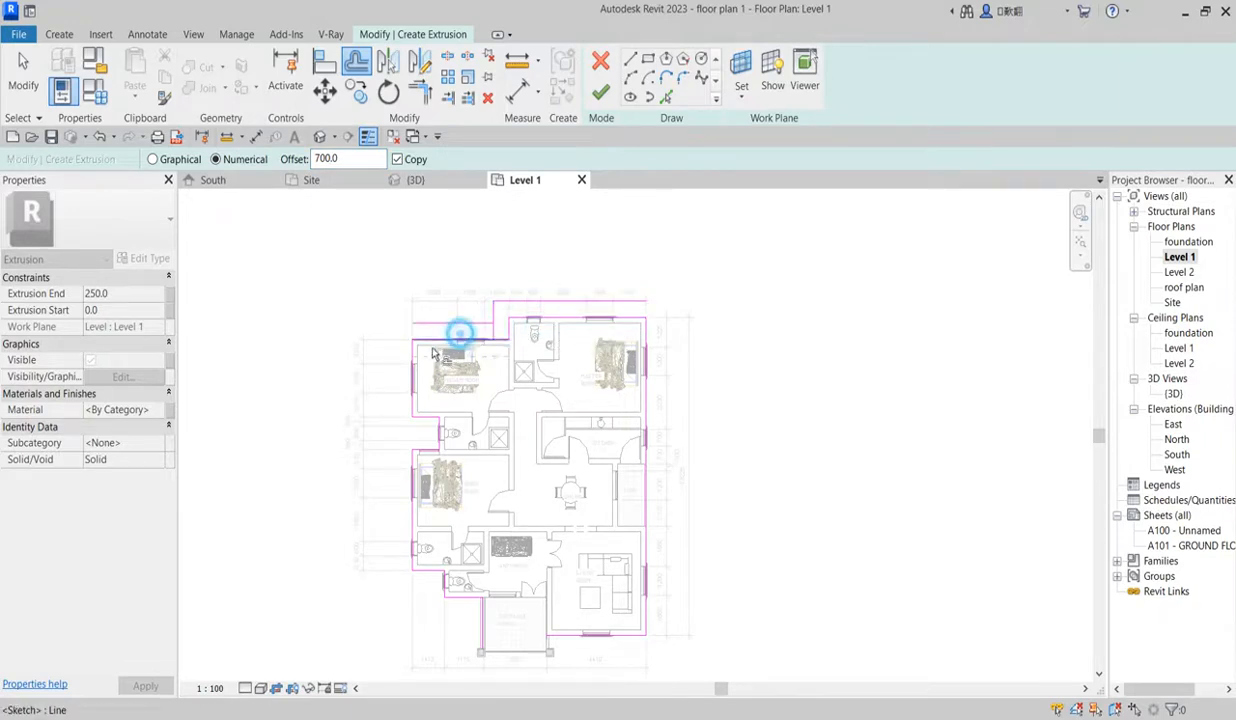
pyautogui.click(413, 360)
# Step: Offset copies of the guest bathroom, small toilet, porch railing and Living Room exterior sketch lines outward by 700 mm
pyautogui.scroll(3, 415, 400)
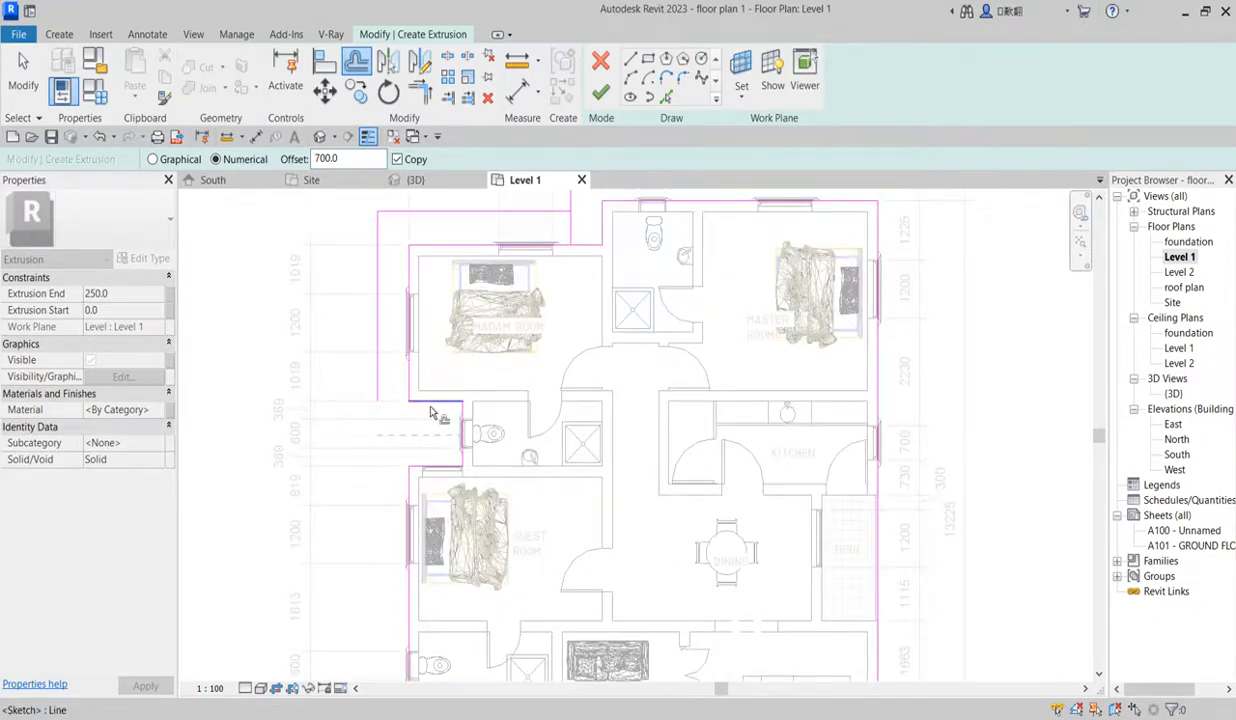
pyautogui.scroll(-4, 422, 441)
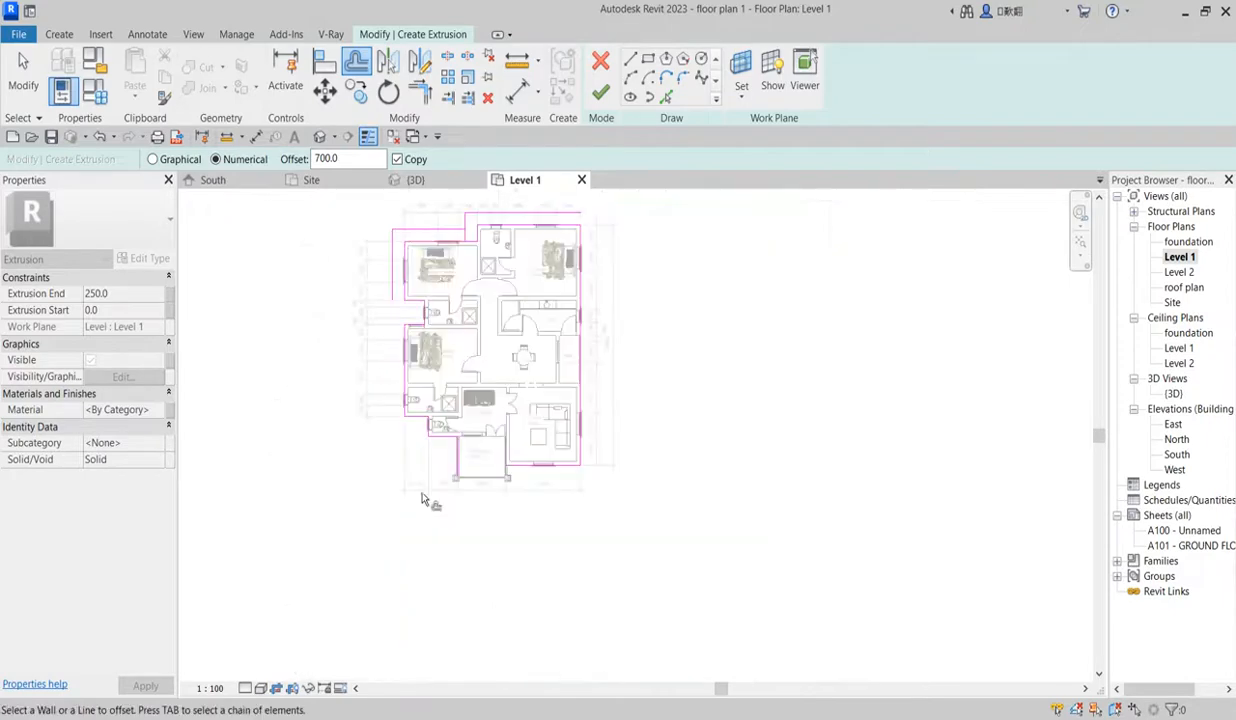
pyautogui.scroll(2, 428, 490)
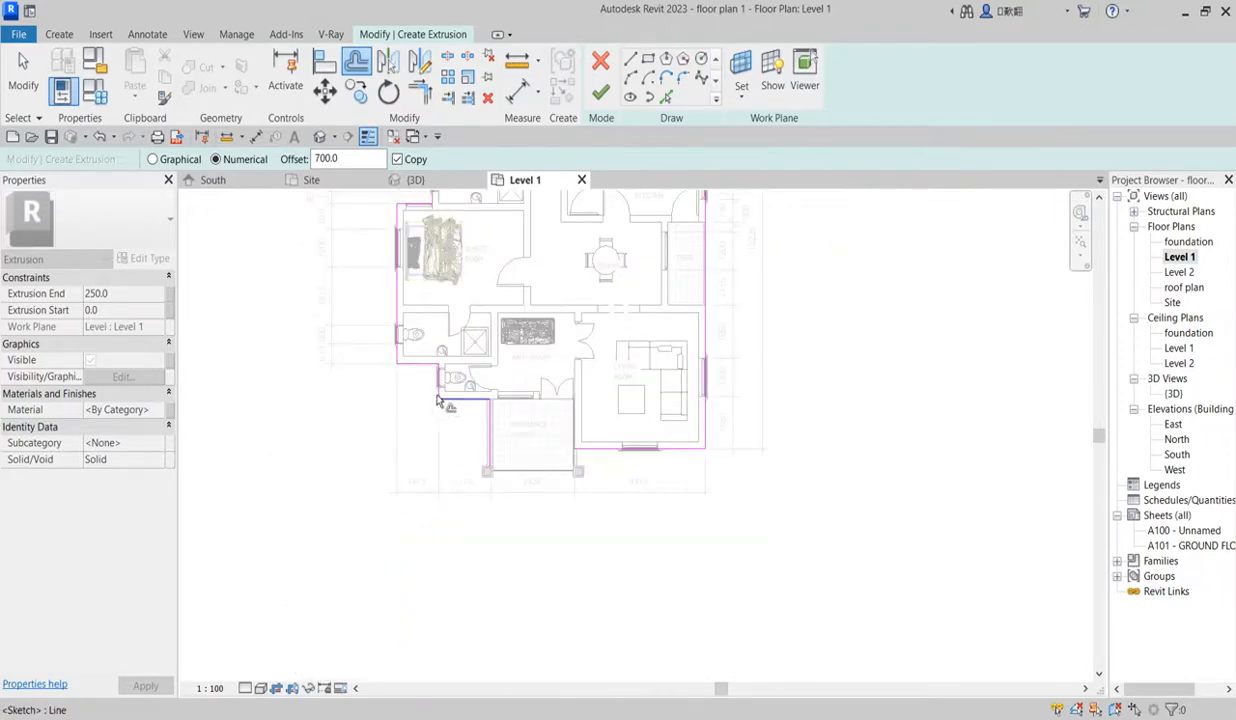
pyautogui.click(411, 367)
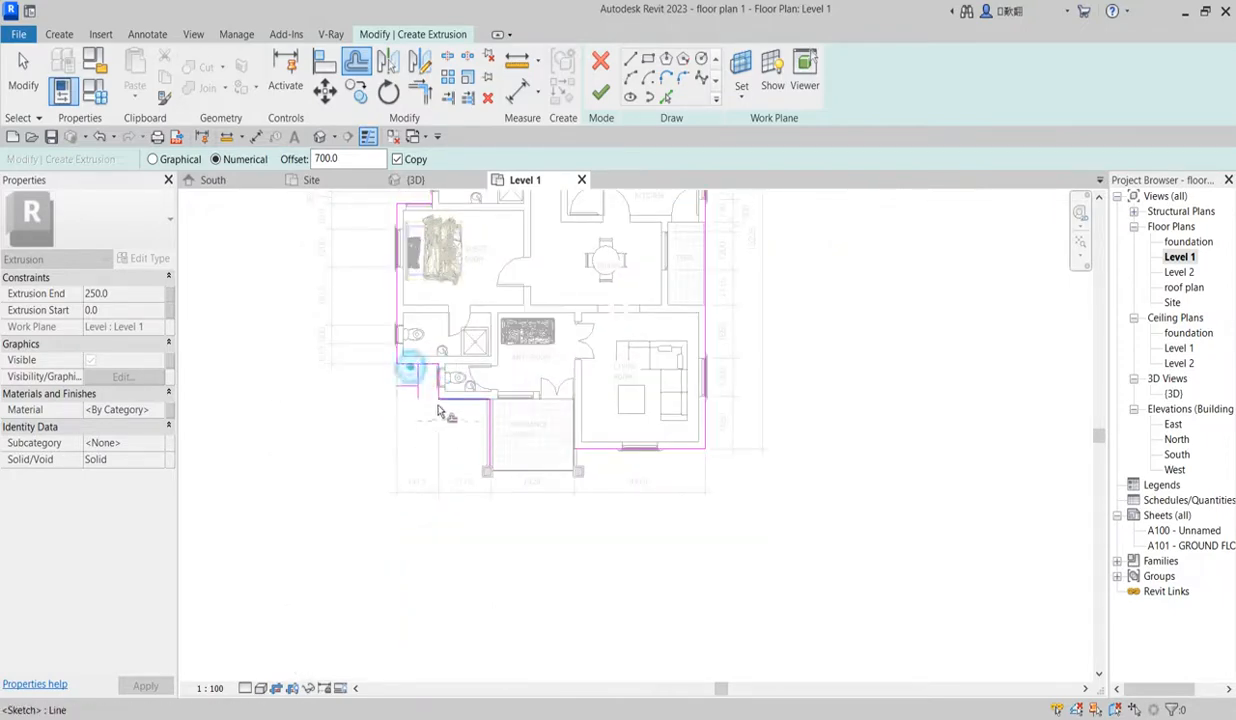
pyautogui.click(459, 405)
pyautogui.click(488, 441)
pyautogui.click(641, 469)
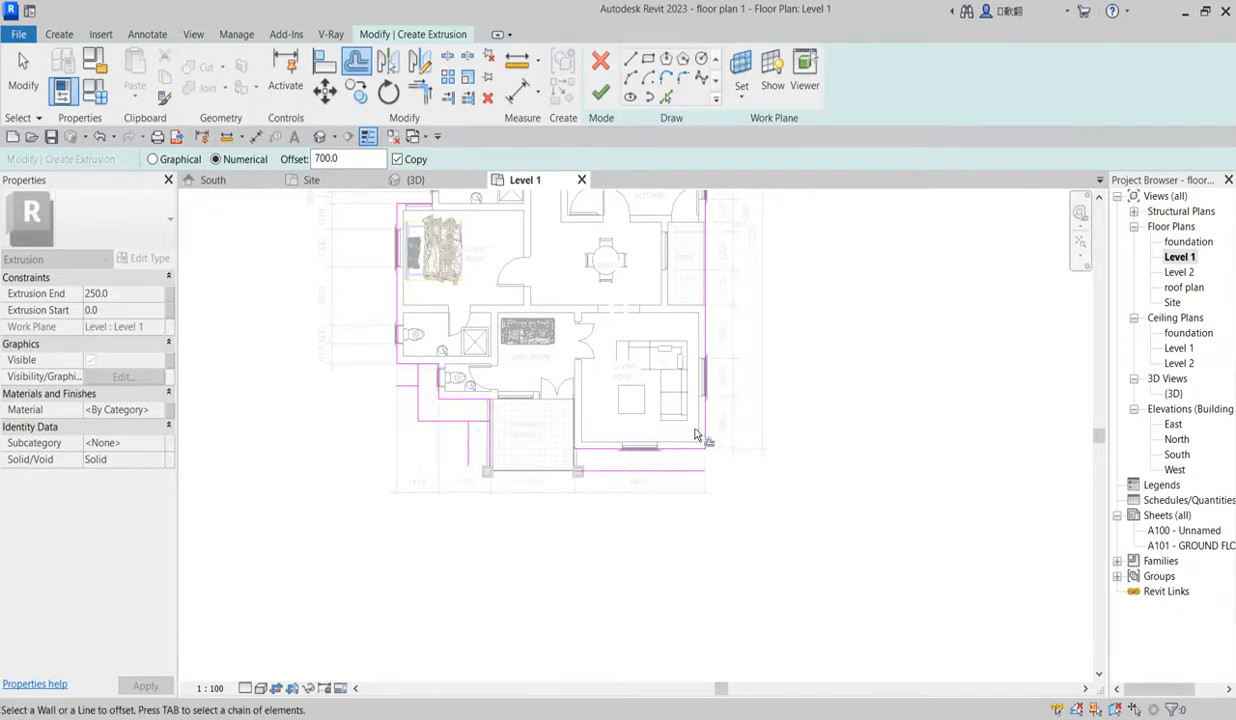
pyautogui.click(708, 430)
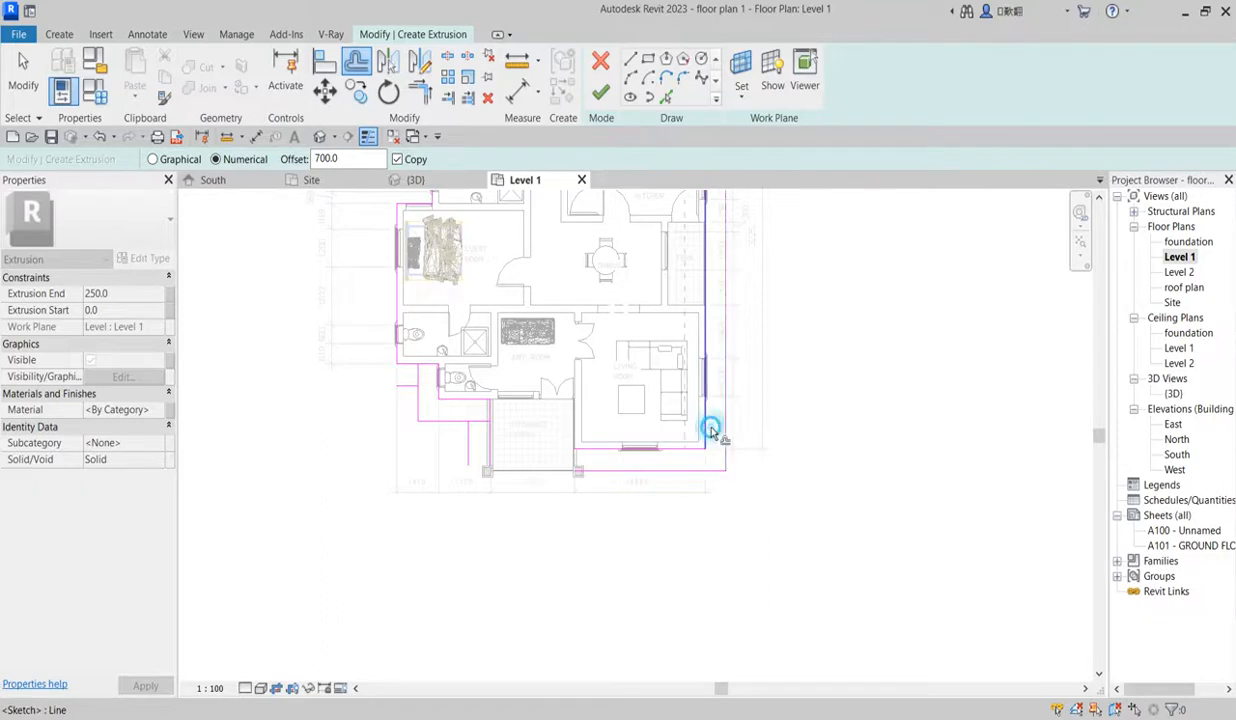
# Step: Trim/extend the offset lines to corners around the master room and where its bathroom steps to the Madam Room
pyautogui.scroll(-3, 687, 537)
pyautogui.scroll(2, 700, 326)
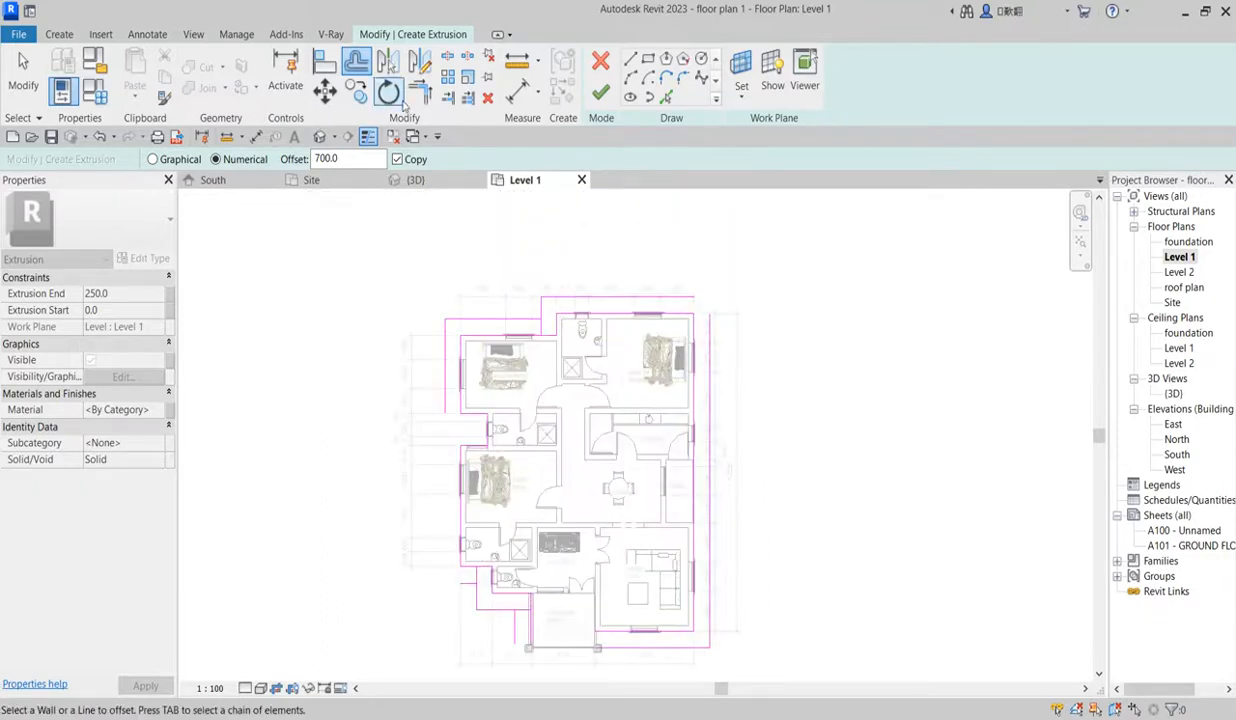
pyautogui.click(420, 92)
pyautogui.click(657, 298)
pyautogui.click(709, 338)
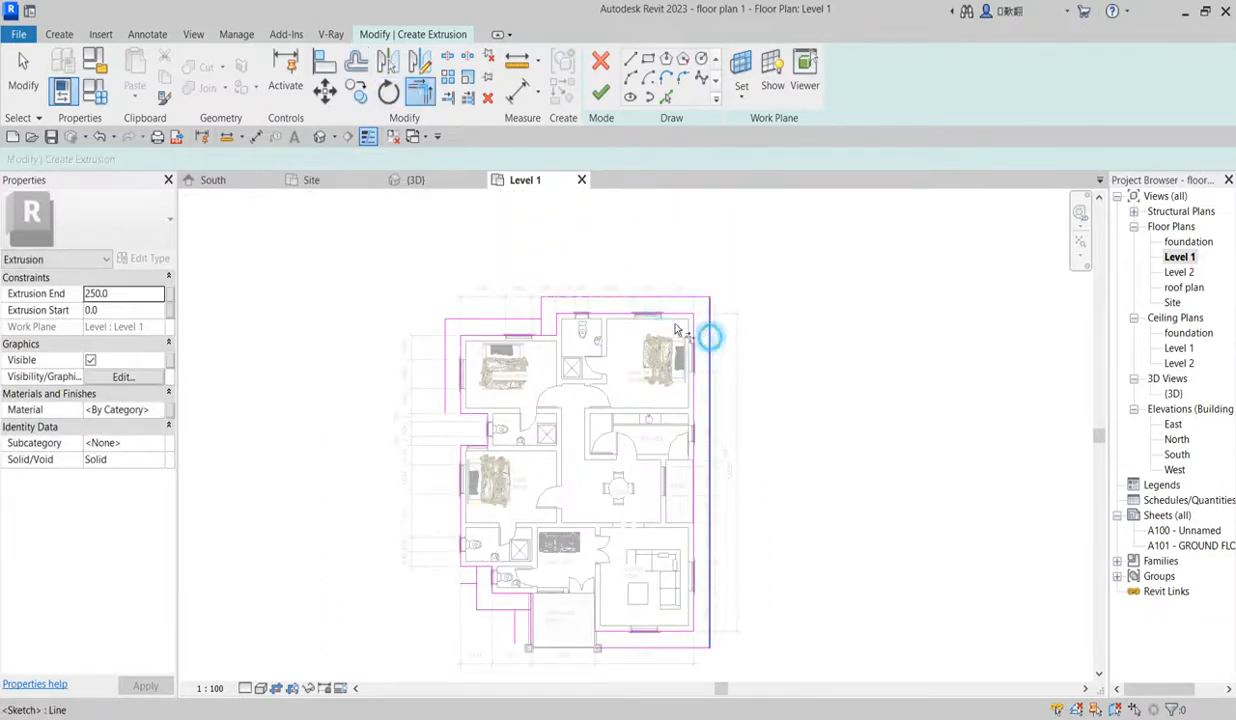
pyautogui.click(508, 319)
pyautogui.click(541, 309)
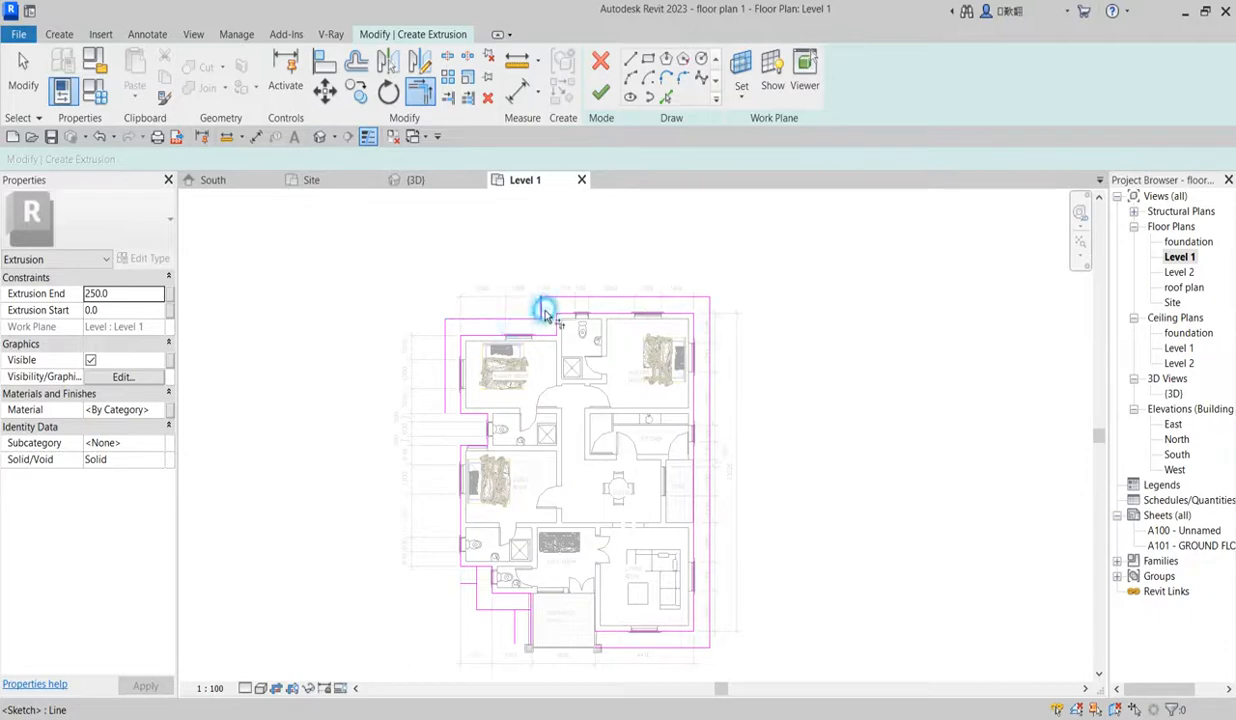
# Step: Trim/extend the offset lines to corners from the Madam Room's outer side line around the guest bathroom and small toilet
pyautogui.click(445, 395)
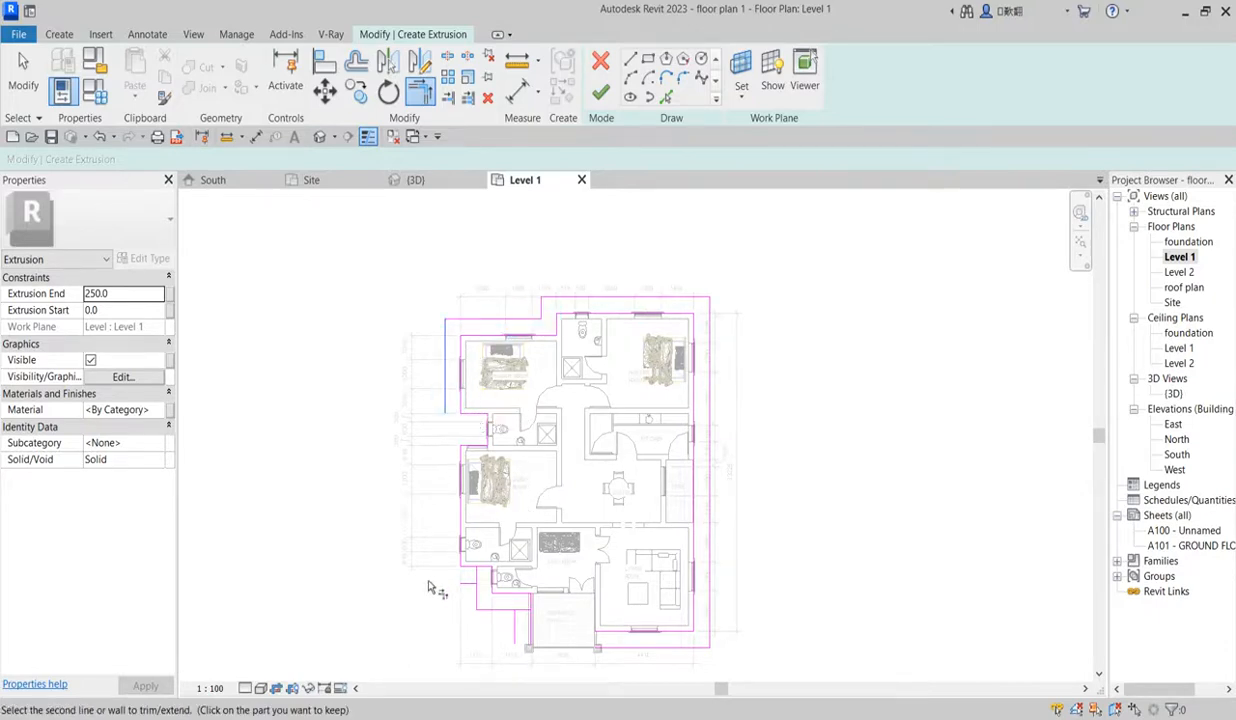
pyautogui.click(462, 582)
pyautogui.click(468, 584)
pyautogui.click(504, 611)
pyautogui.click(513, 623)
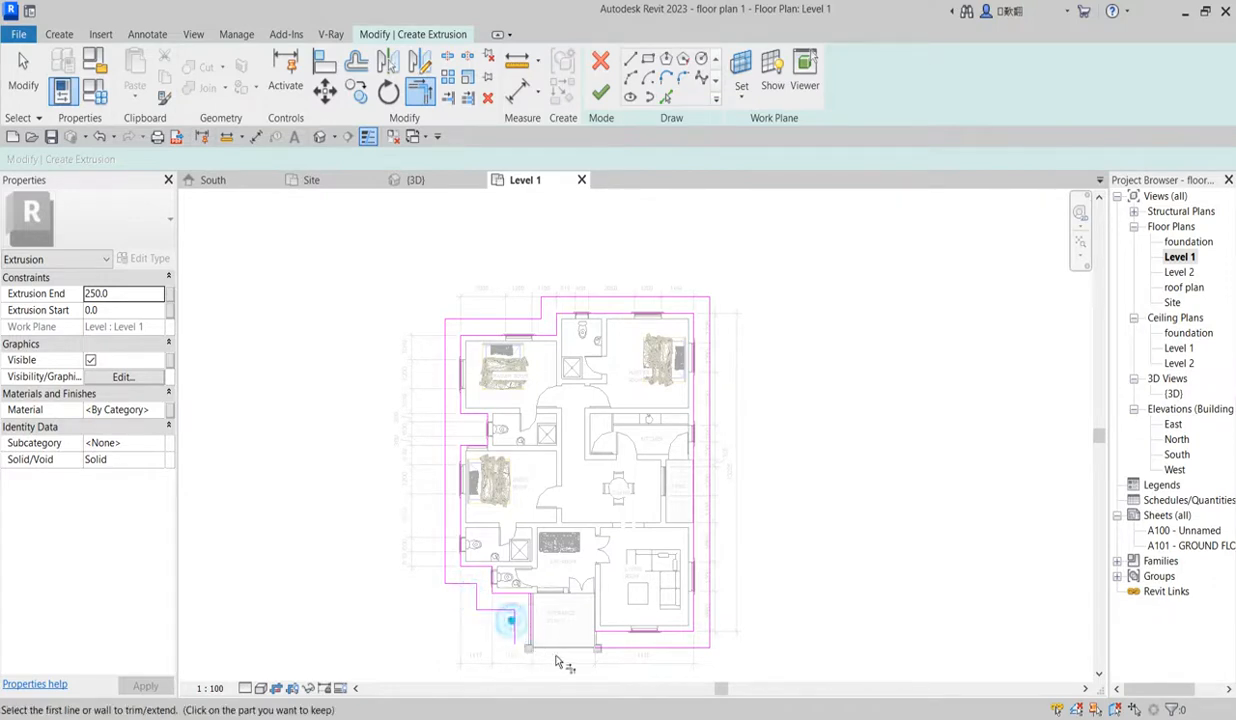
# Step: Close the outline with sketch lines on both sides of the Entrance Porch and finish the extrusion with a 250 mm depth
pyautogui.scroll(1, 671, 670)
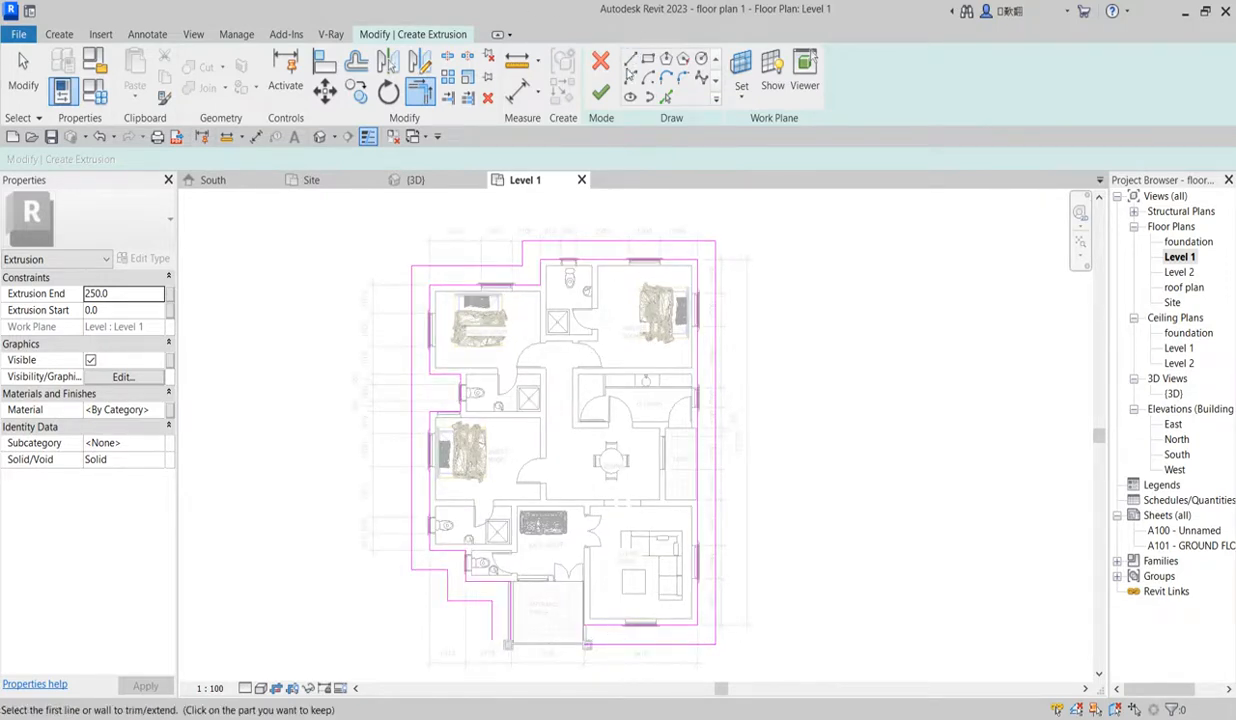
pyautogui.click(629, 61)
pyautogui.scroll(2, 490, 640)
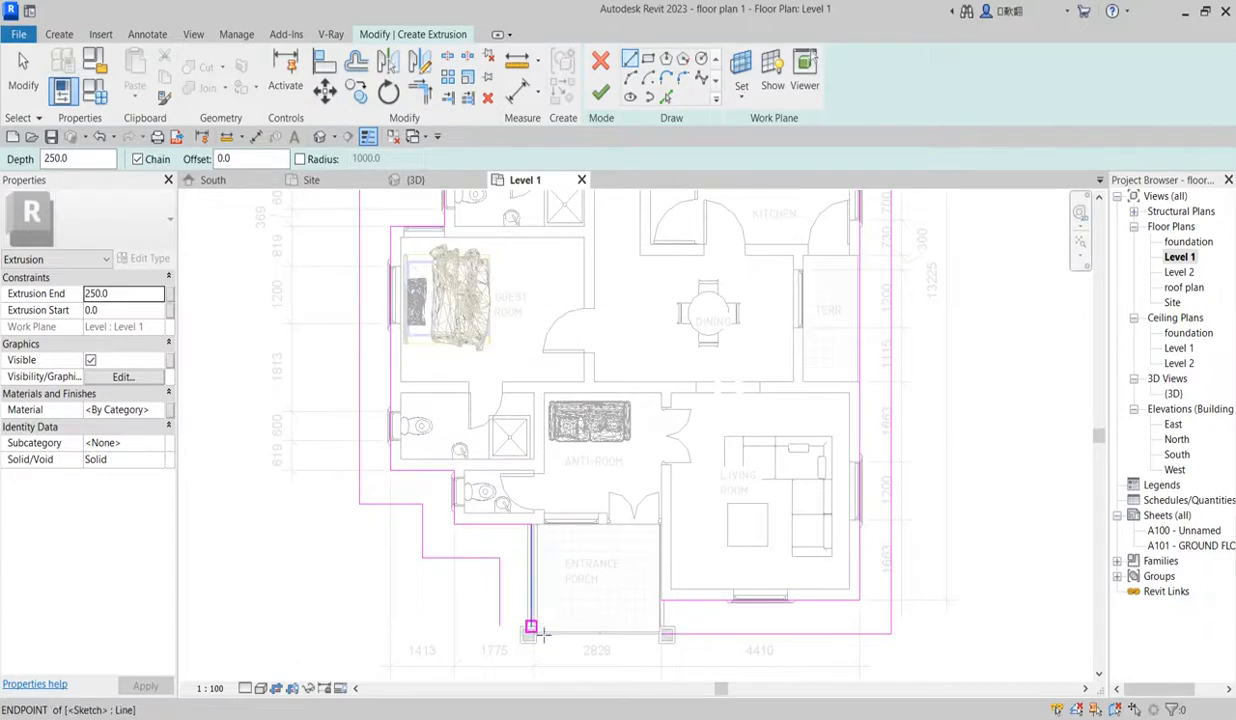
pyautogui.click(500, 626)
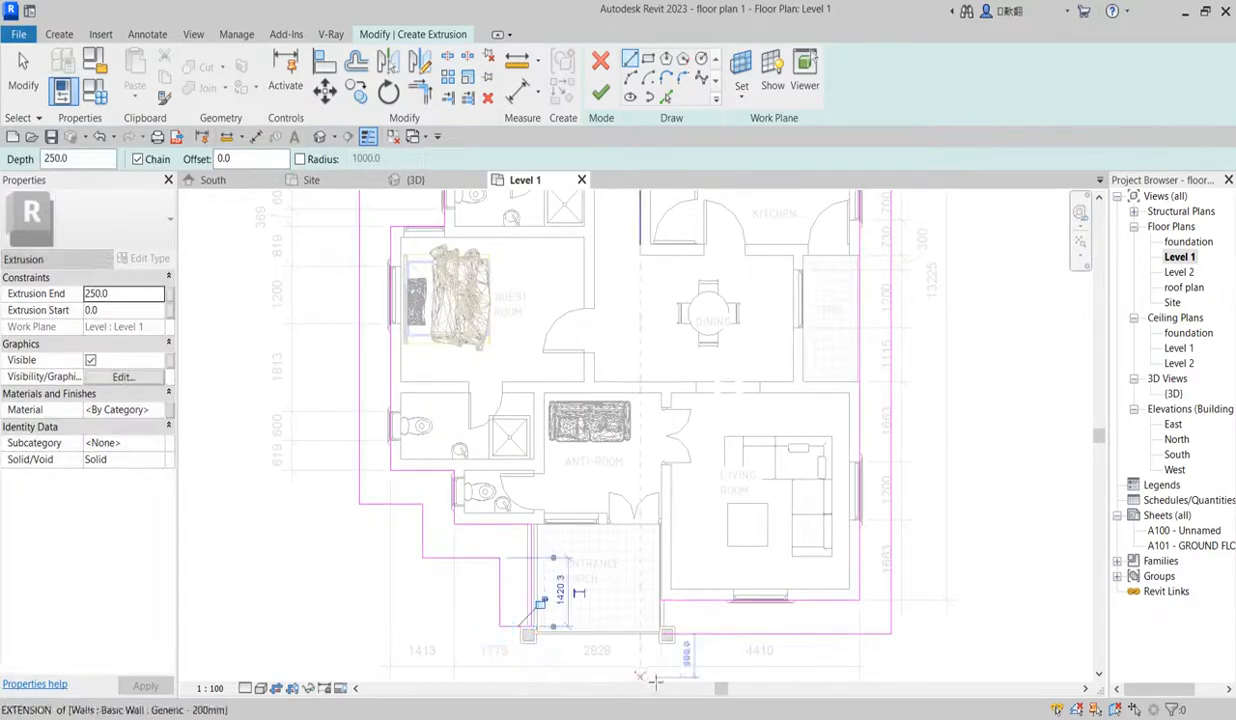
pyautogui.click(662, 599)
pyautogui.click(664, 634)
pyautogui.scroll(-5, 510, 400)
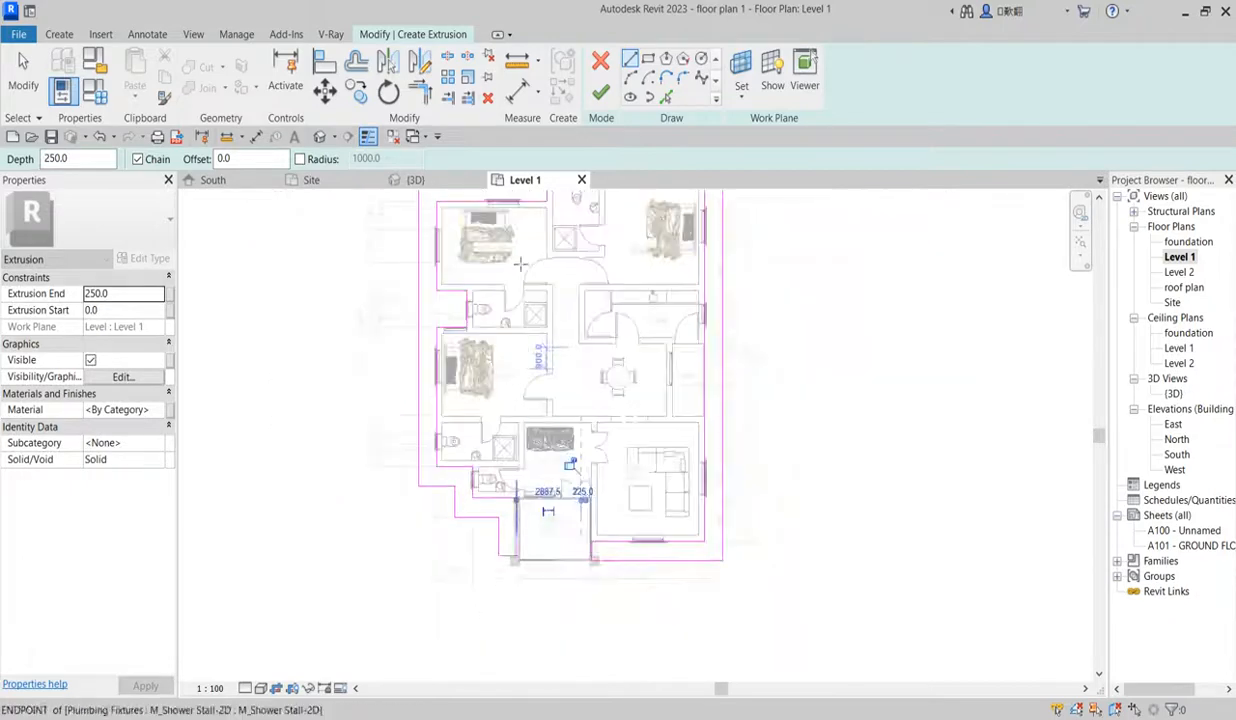
pyautogui.click(600, 92)
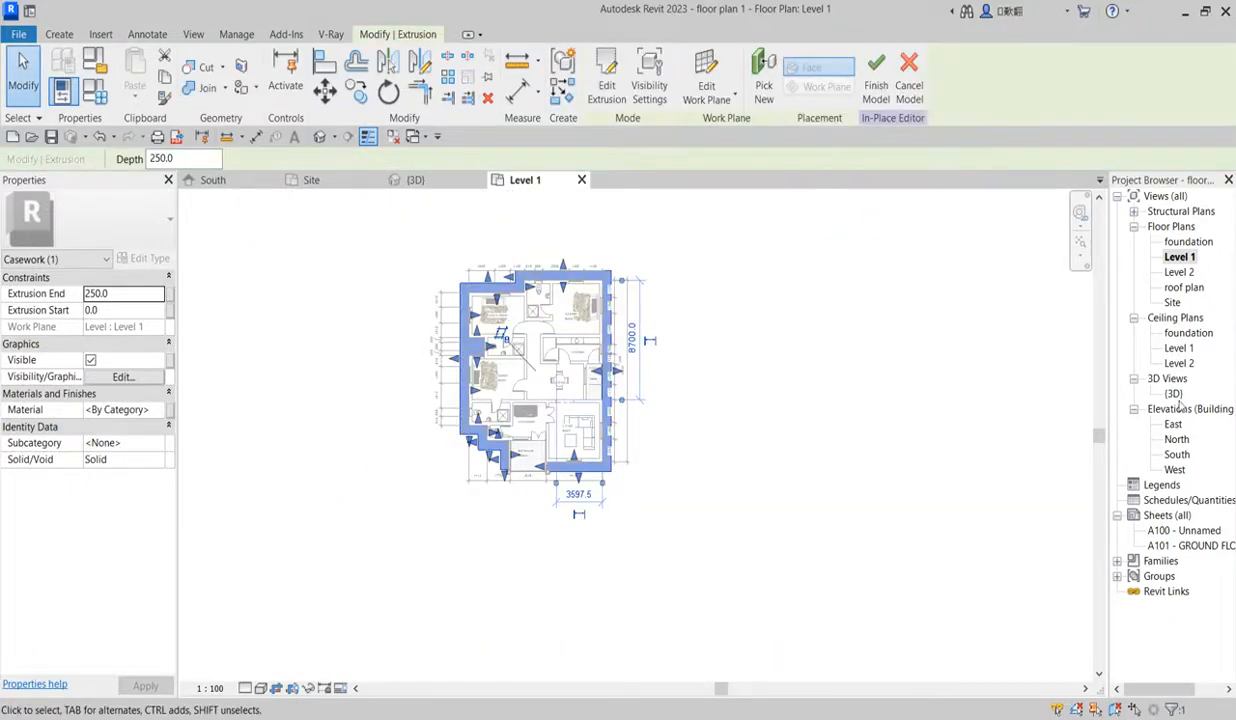
# Step: In the South elevation, lower the extrusion's bottom to the foundation level at -1000 and its top to slightly above that level
pyautogui.doubleClick(1177, 455)
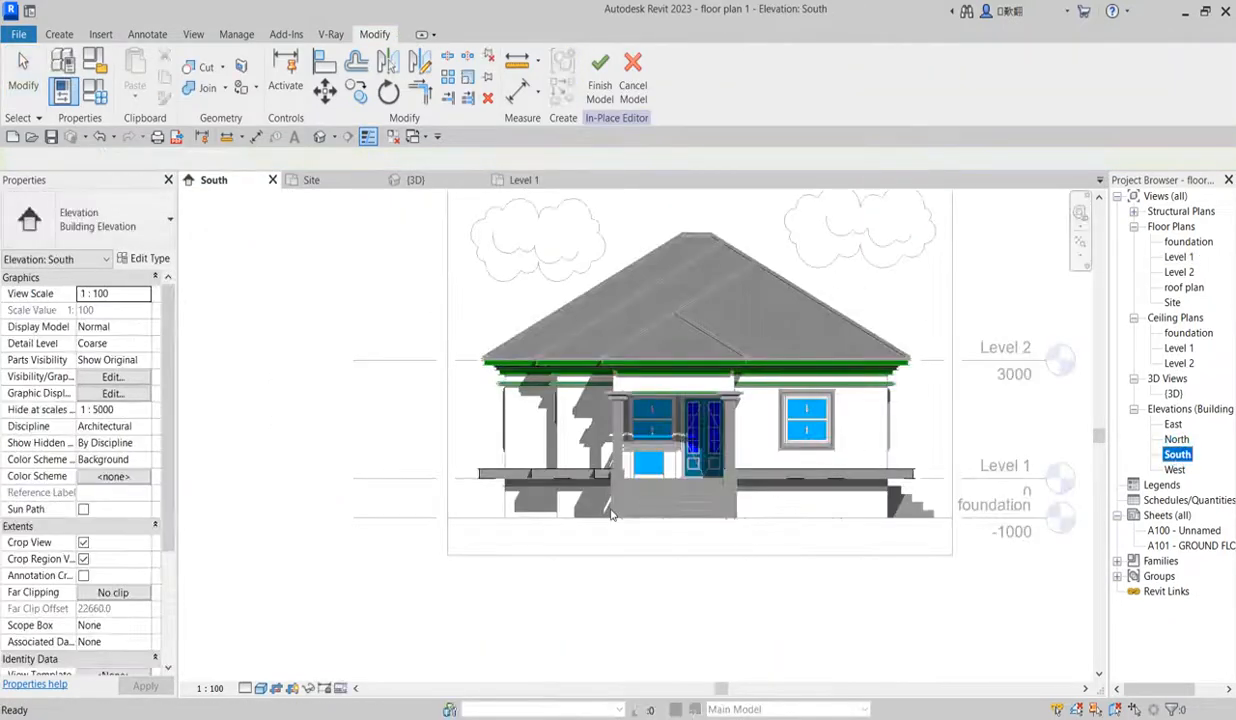
pyautogui.scroll(3, 612, 514)
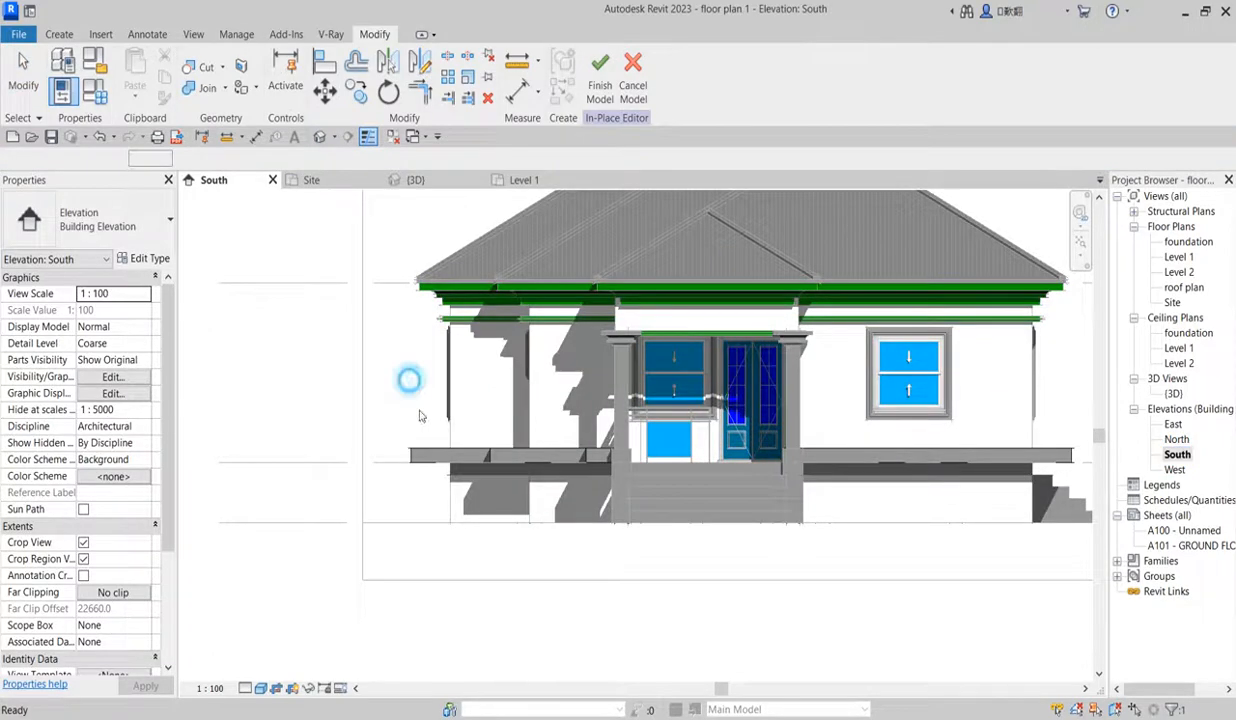
pyautogui.click(422, 453)
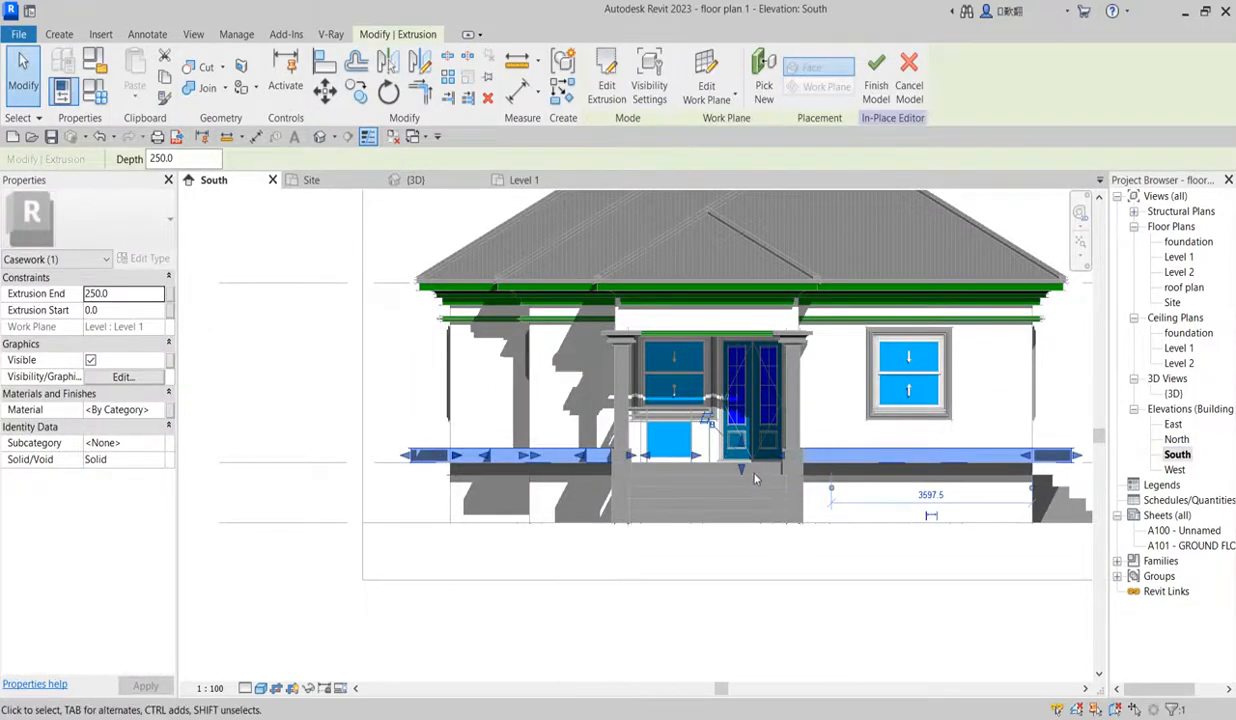
pyautogui.moveTo(743, 486); pyautogui.dragTo(767, 532)
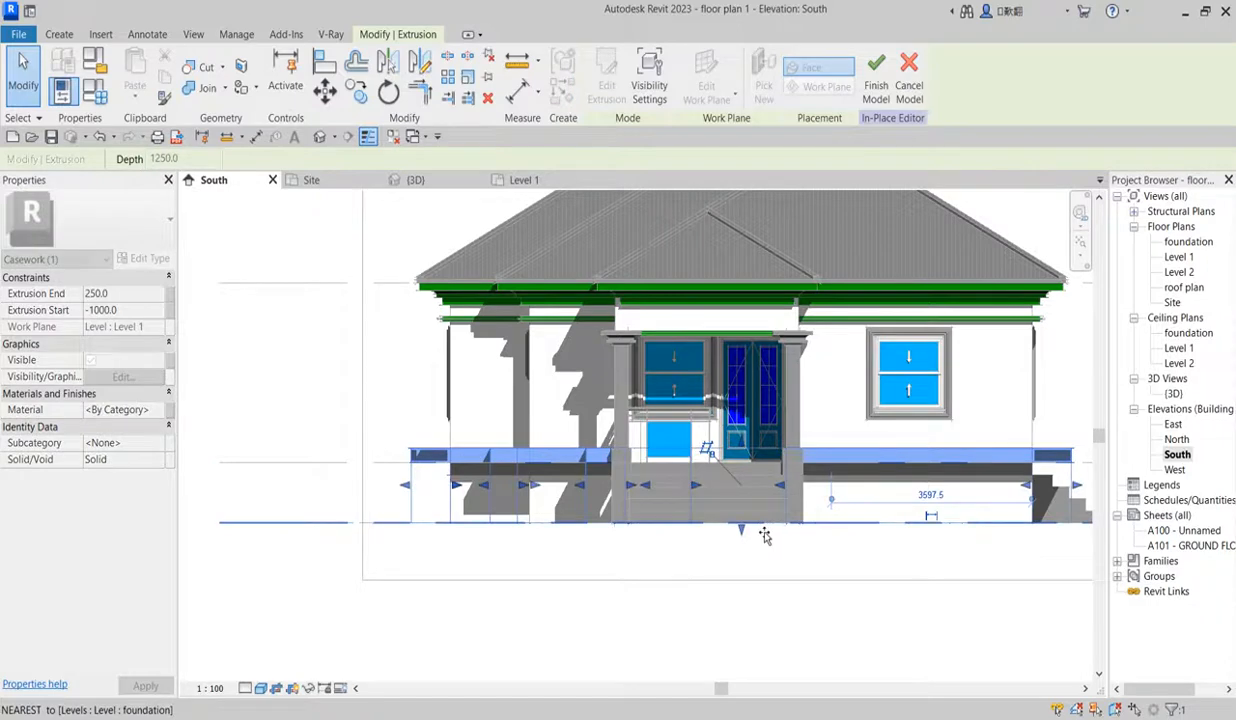
pyautogui.moveTo(738, 443); pyautogui.dragTo(740, 503)
pyautogui.click(462, 598)
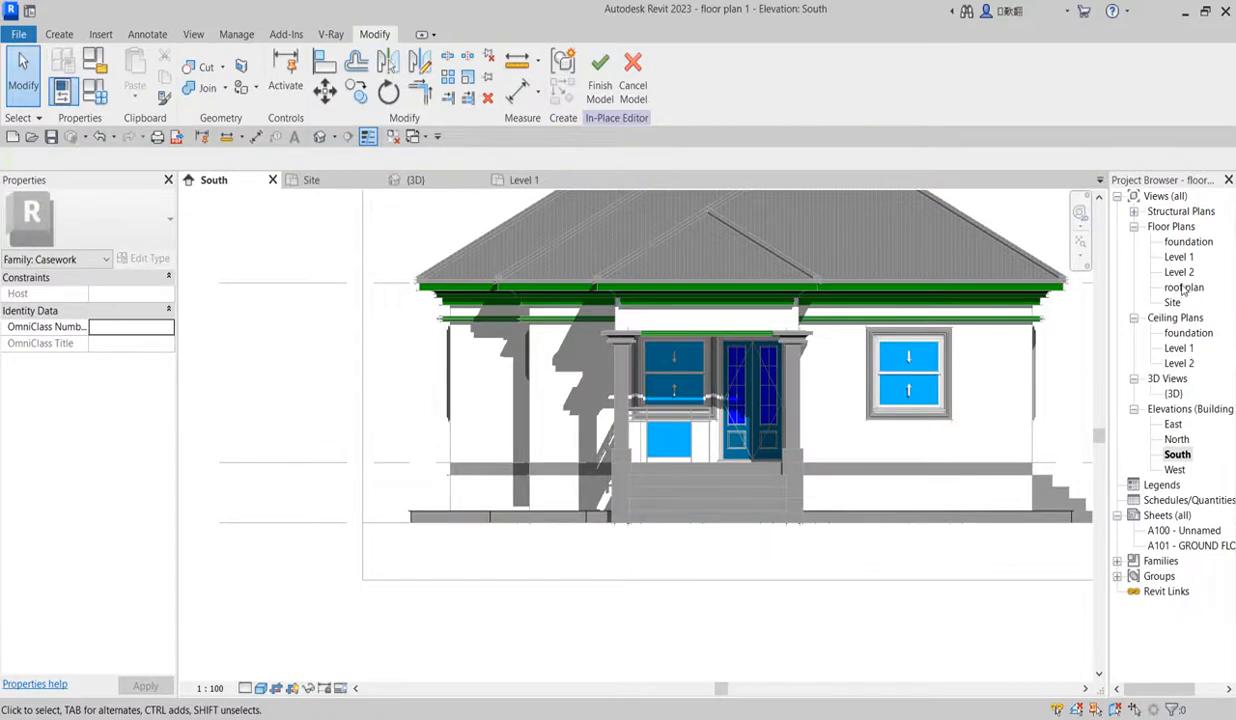
# Step: Check the extruded apron around the house in the 3D view and finish the in-place model
pyautogui.click(1176, 394)
pyautogui.click(1194, 394)
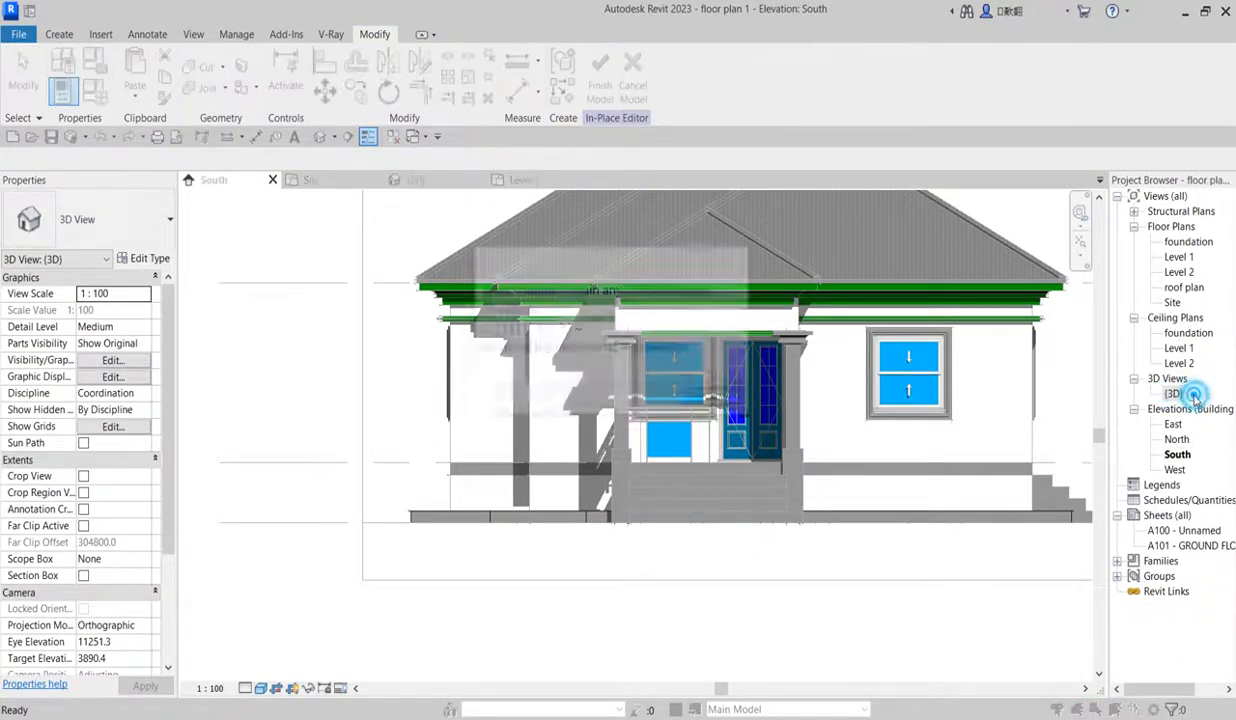
pyautogui.click(734, 253)
pyautogui.doubleClick(1173, 393)
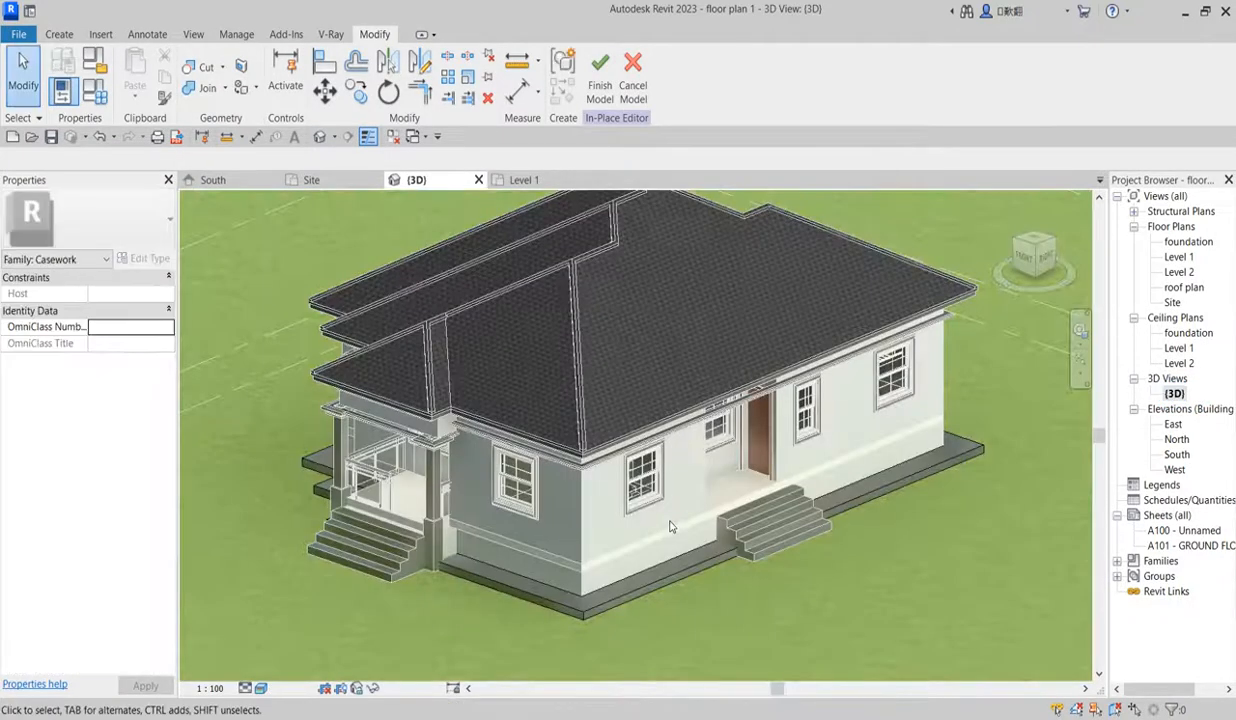
pyautogui.scroll(3, 860, 544)
pyautogui.scroll(-5, 788, 535)
pyautogui.scroll(2, 508, 514)
pyautogui.scroll(2, 435, 373)
pyautogui.scroll(-4, 818, 487)
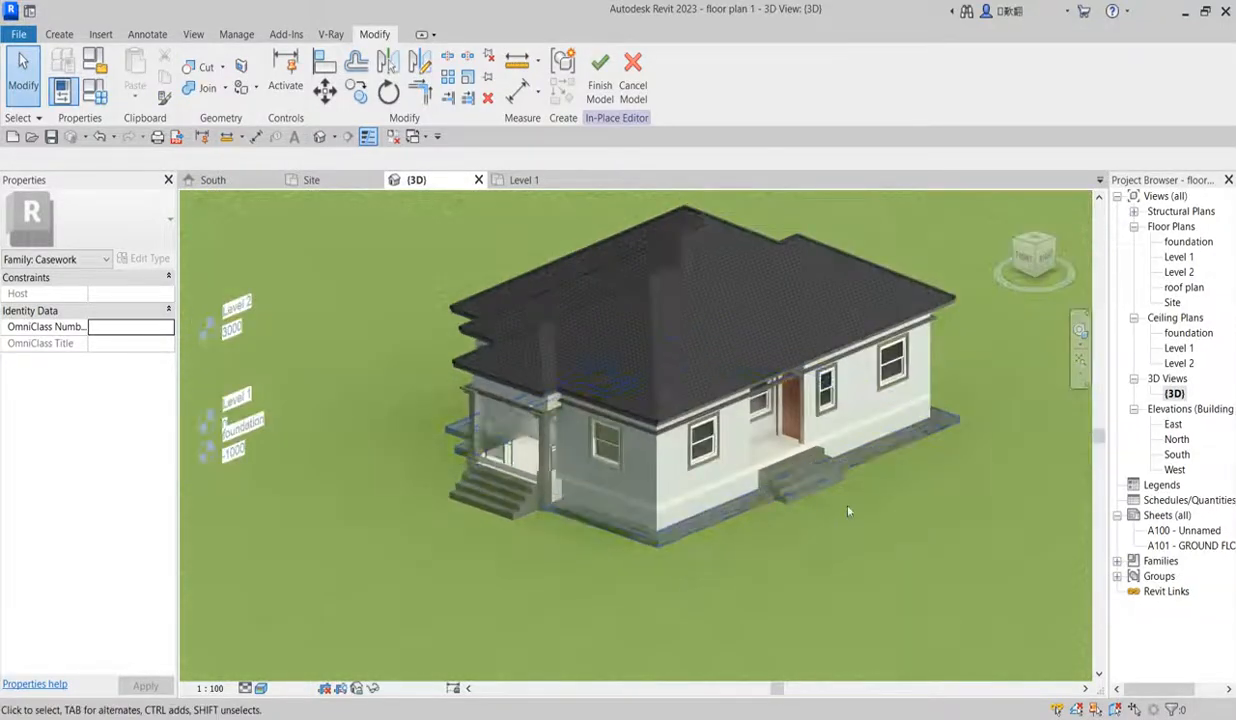
pyautogui.scroll(2, 648, 546)
pyautogui.scroll(3, 648, 546)
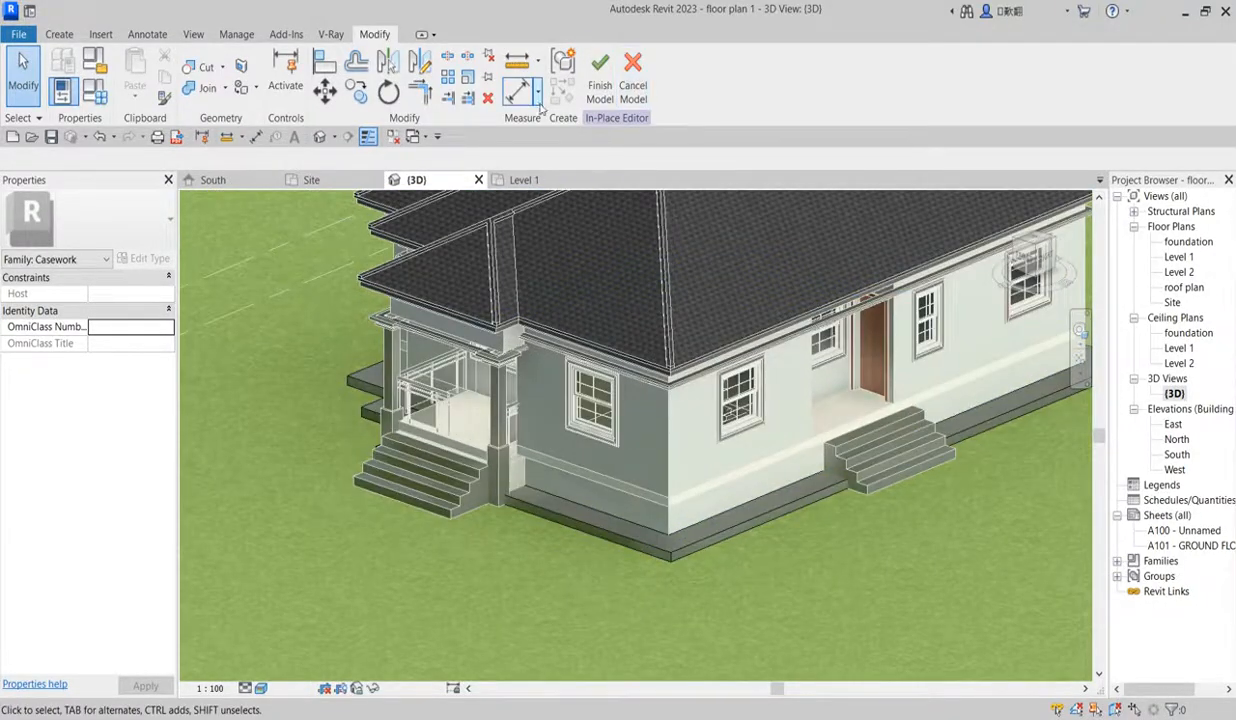
pyautogui.click(602, 84)
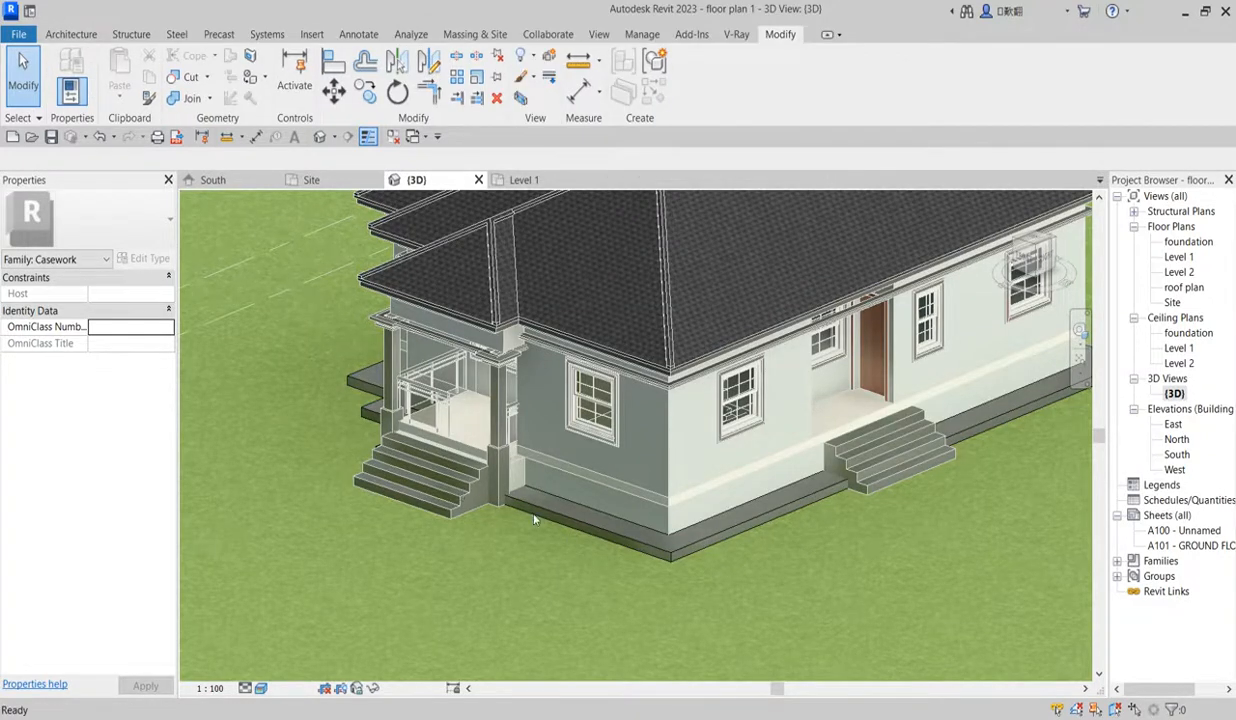
# Step: Examine the finished apron at the base of the walls in the South elevation
pyautogui.doubleClick(1189, 454)
pyautogui.scroll(-3, 470, 540)
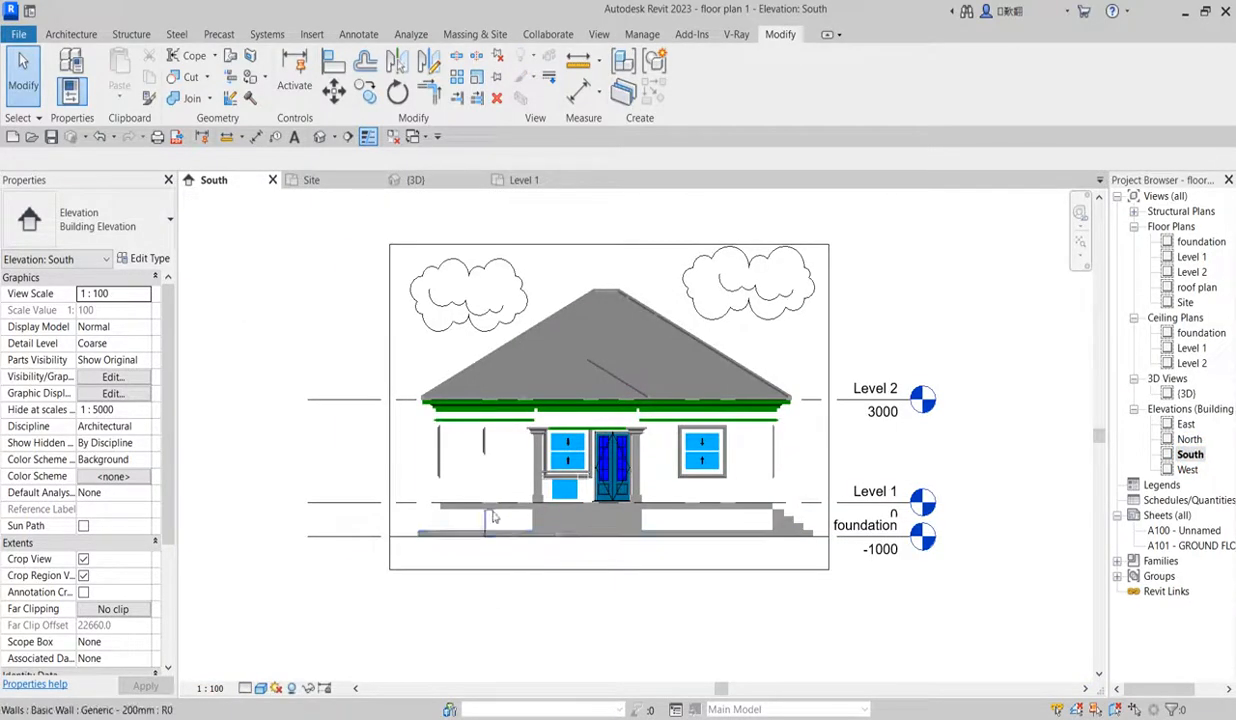
pyautogui.scroll(2, 493, 517)
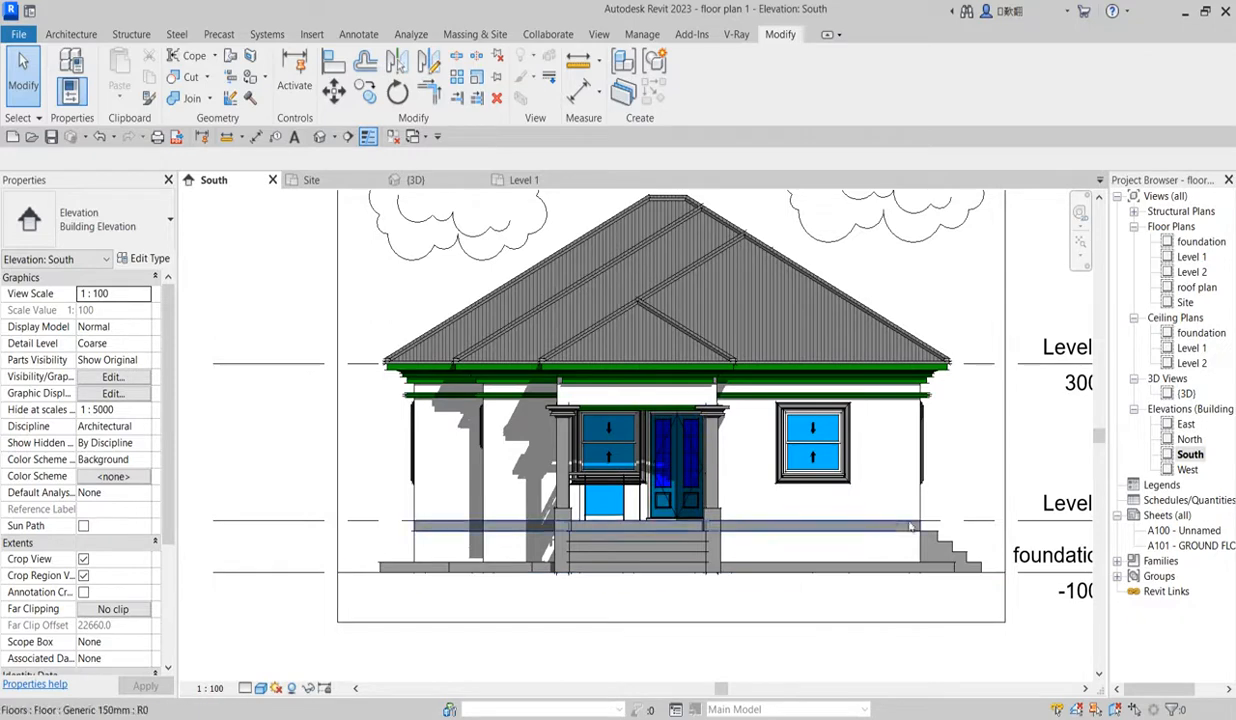
pyautogui.scroll(3, 785, 520)
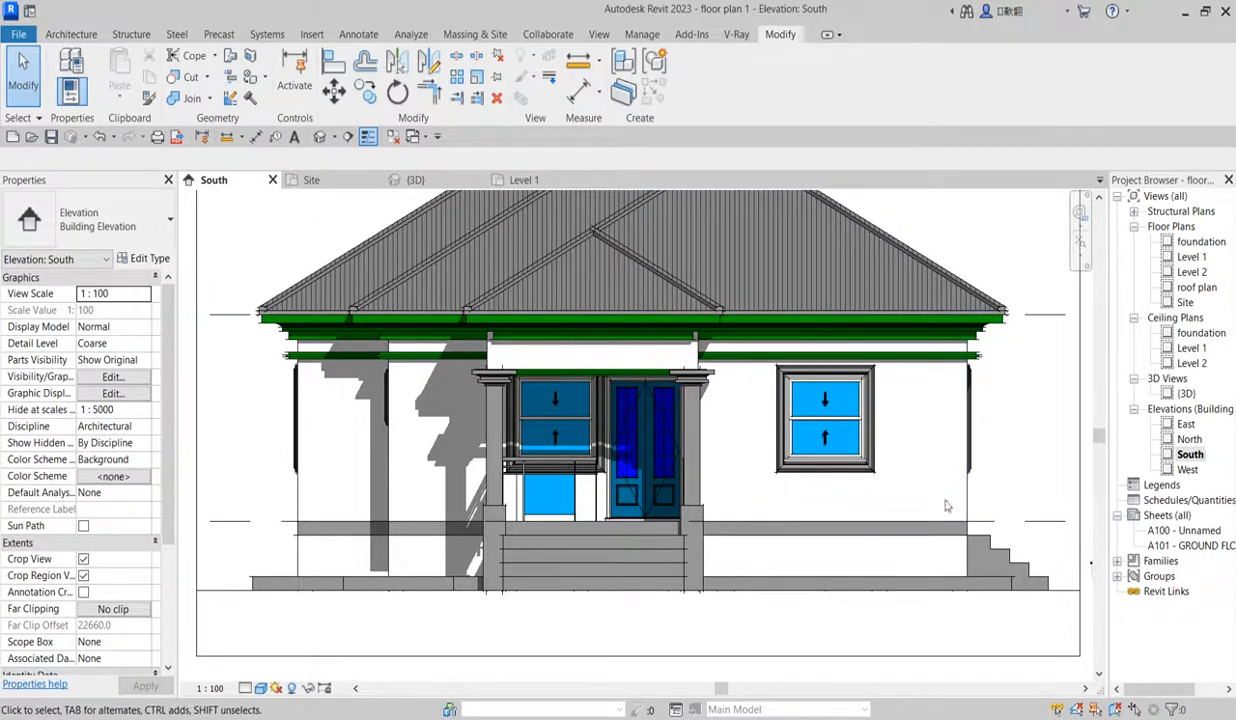
pyautogui.scroll(-2, 608, 541)
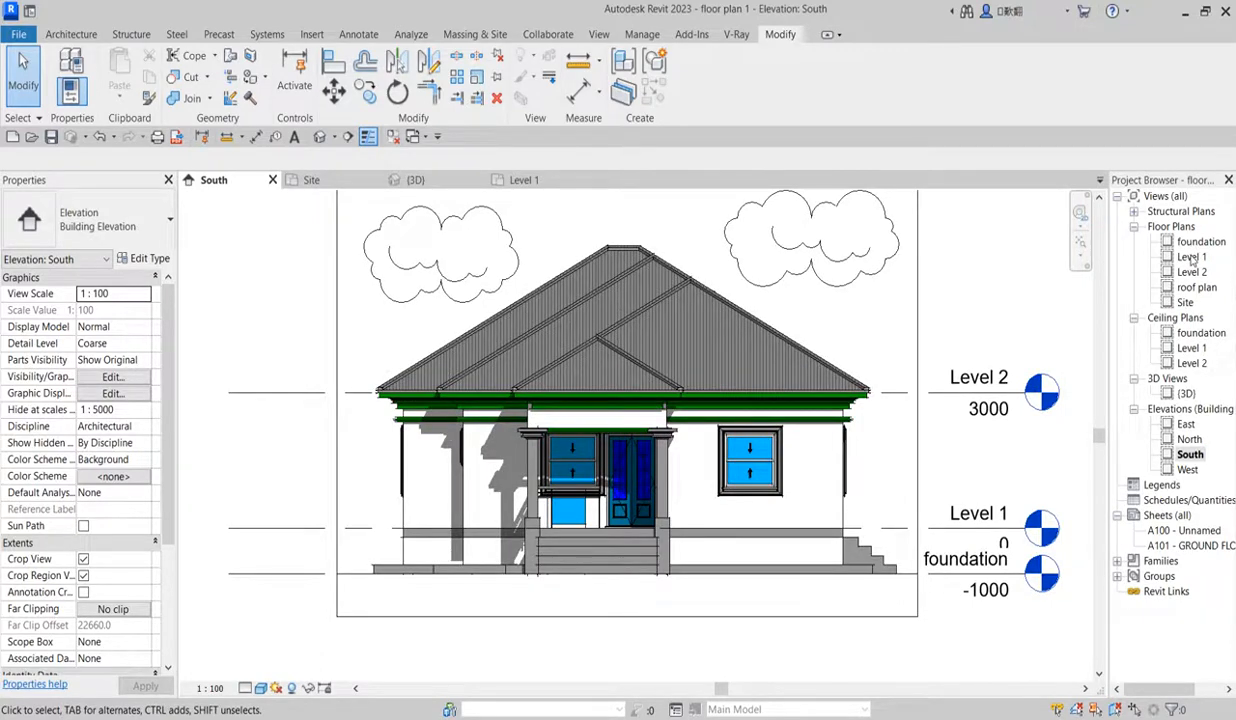
# Step: In the Level 1 plan, start a new wall and duplicate the Generic - 200mm wall type under the name "wall"
pyautogui.doubleClick(1192, 257)
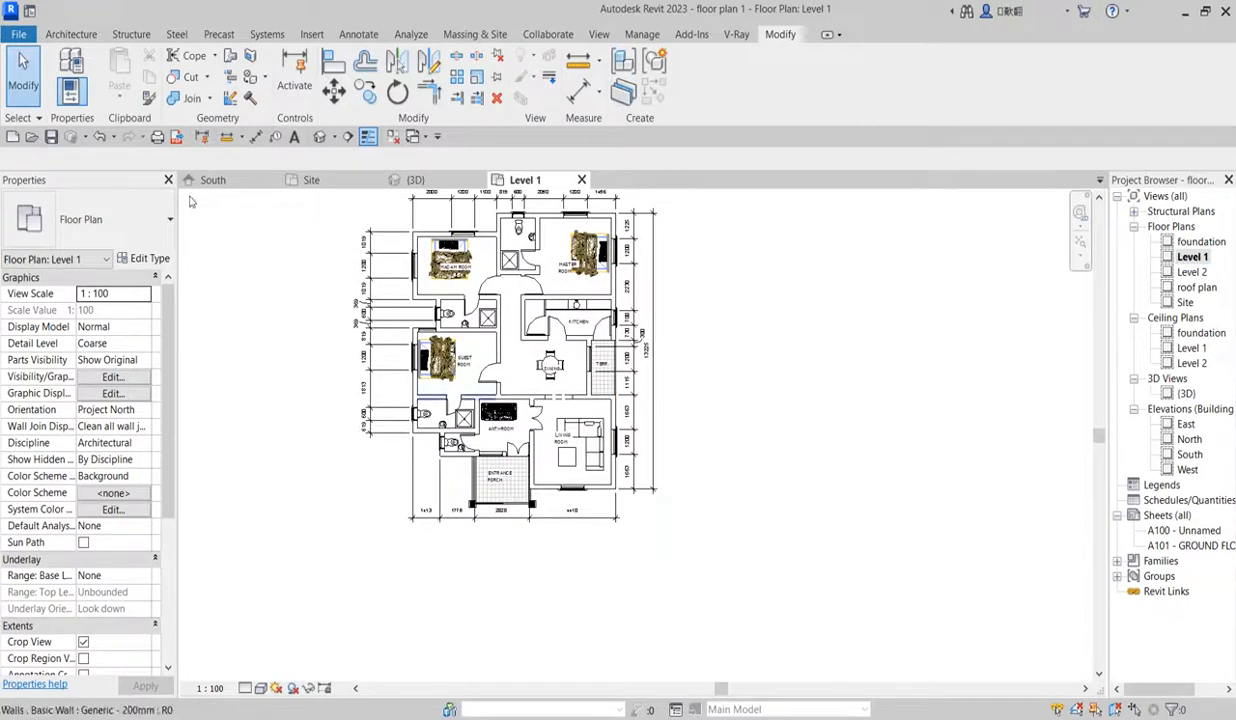
pyautogui.click(72, 34)
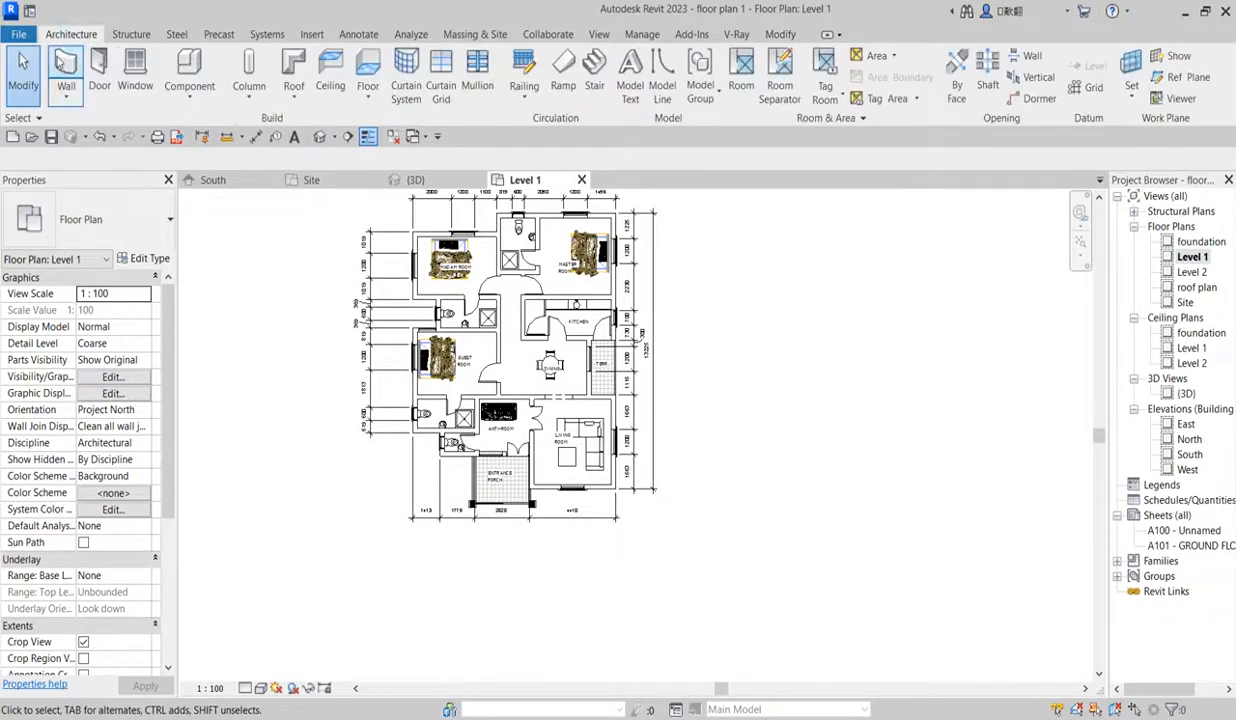
pyautogui.click(61, 82)
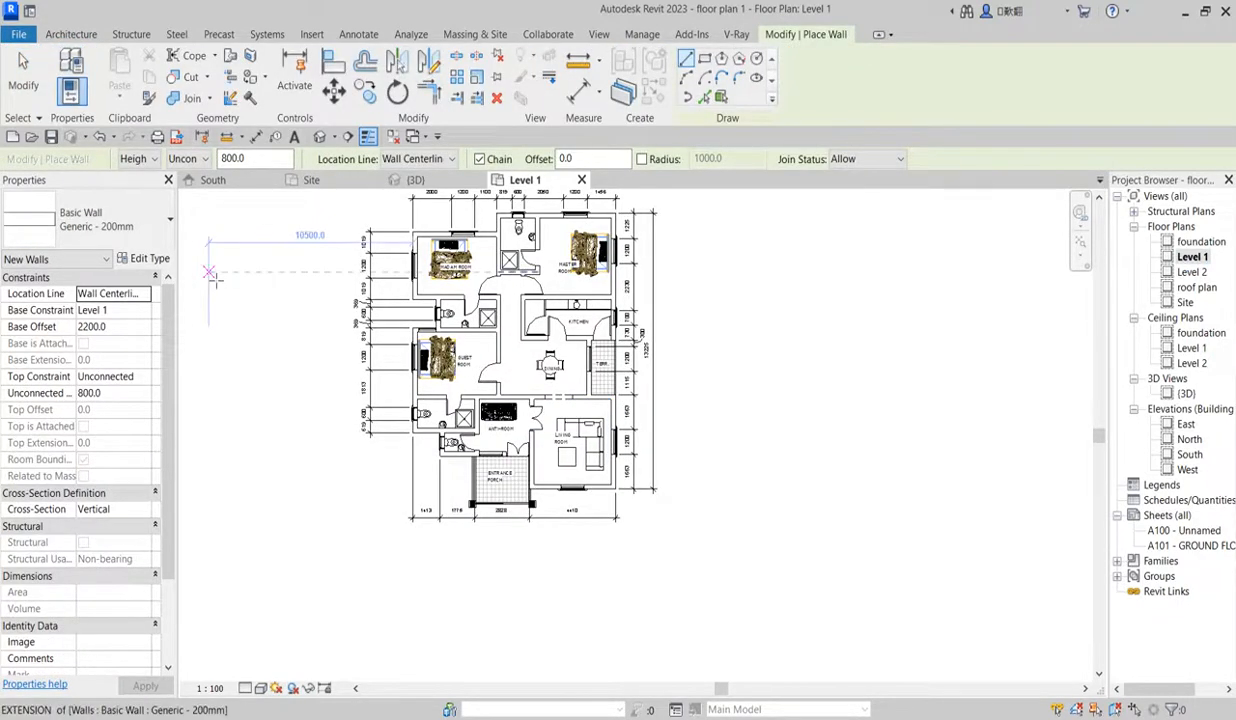
pyautogui.click(145, 226)
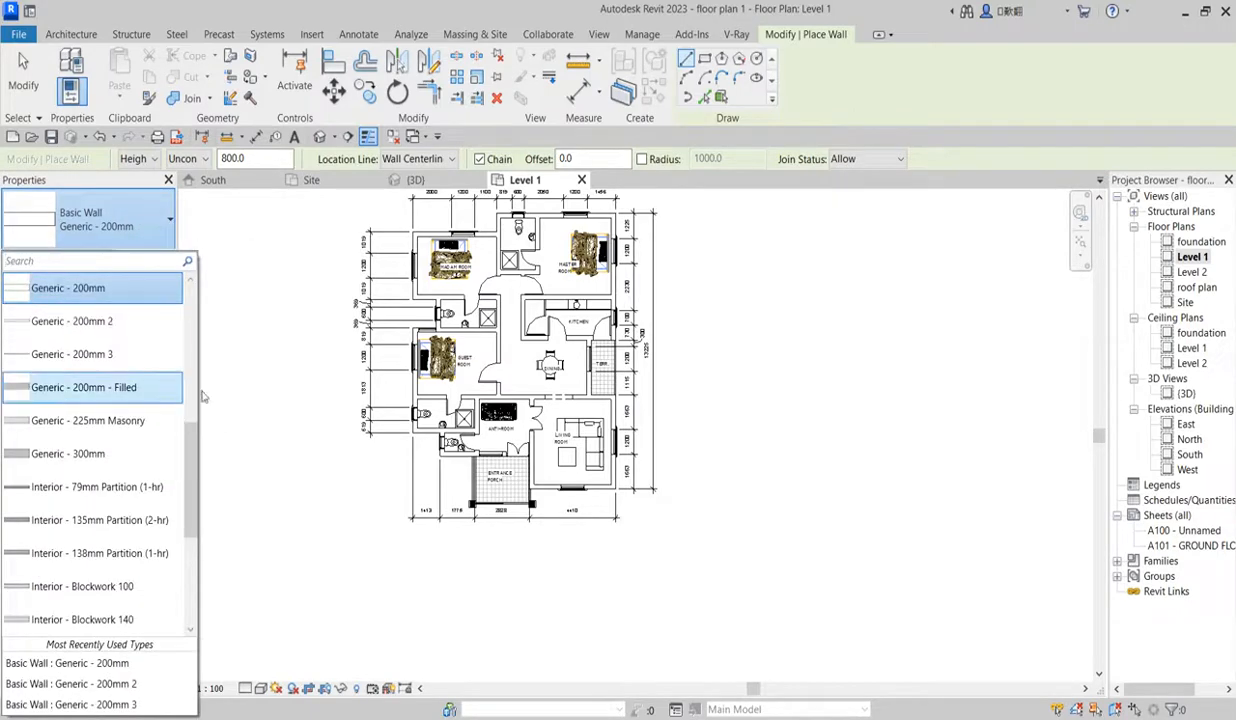
pyautogui.click(273, 244)
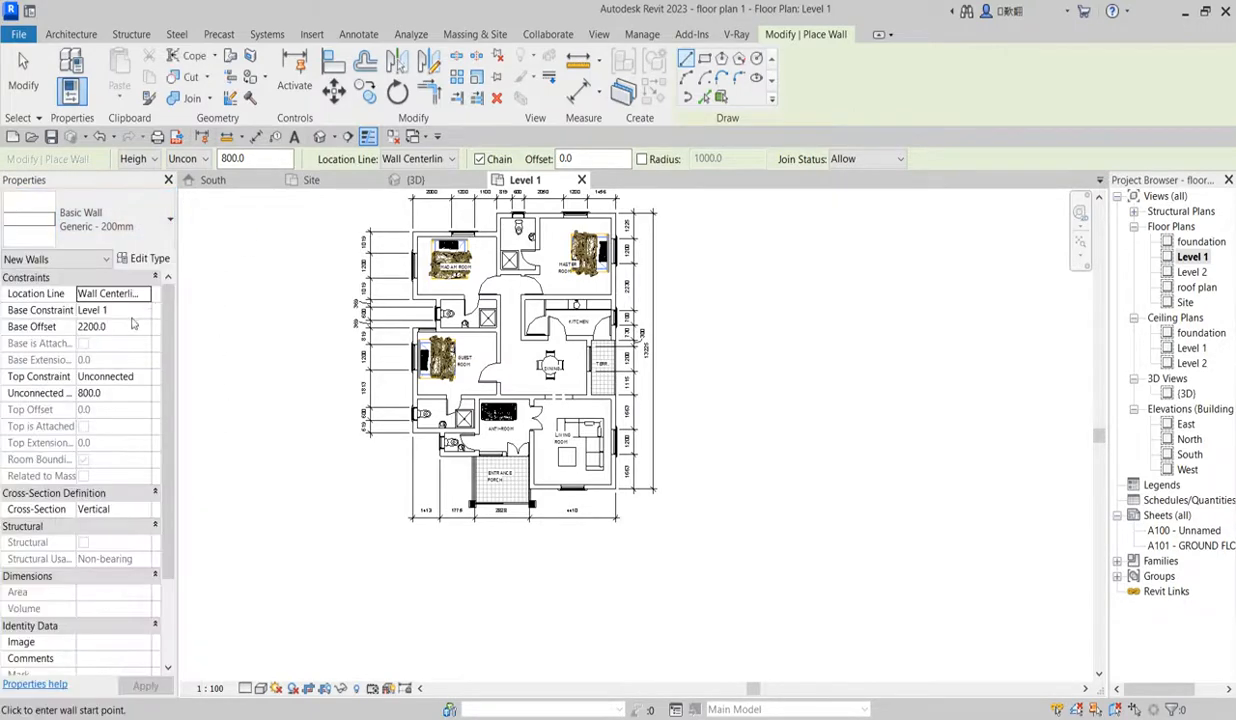
pyautogui.click(156, 259)
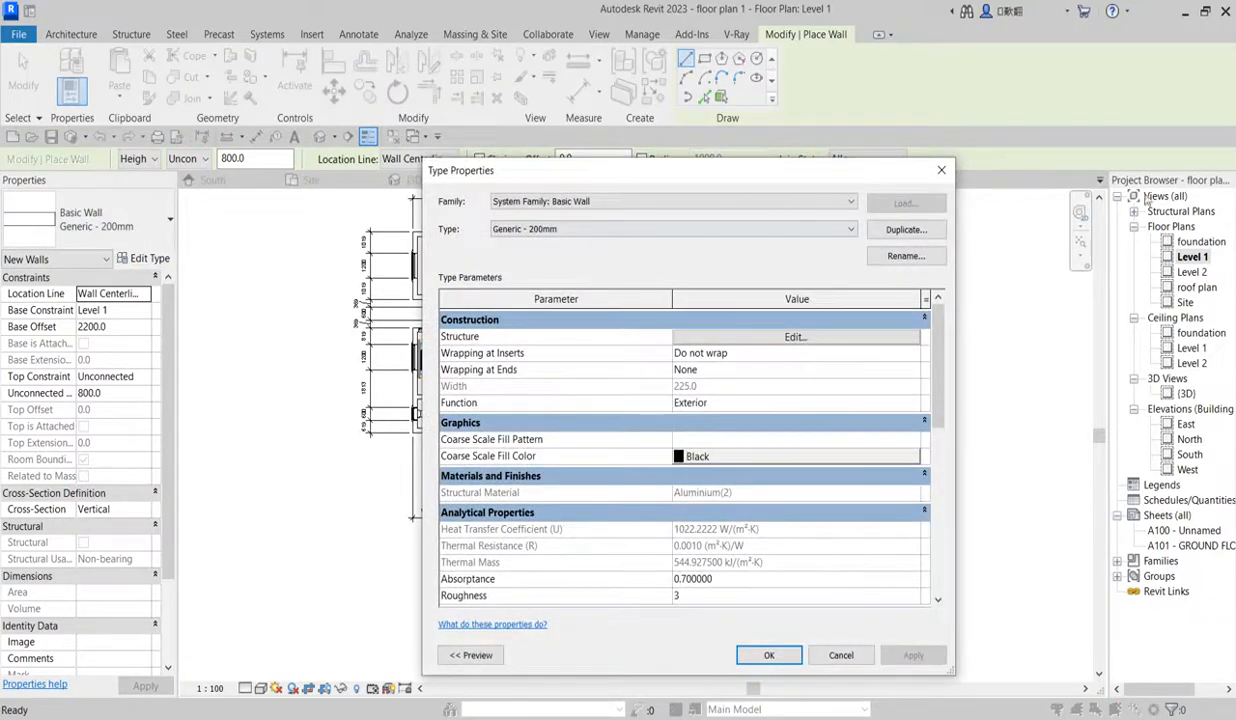
pyautogui.click(906, 232)
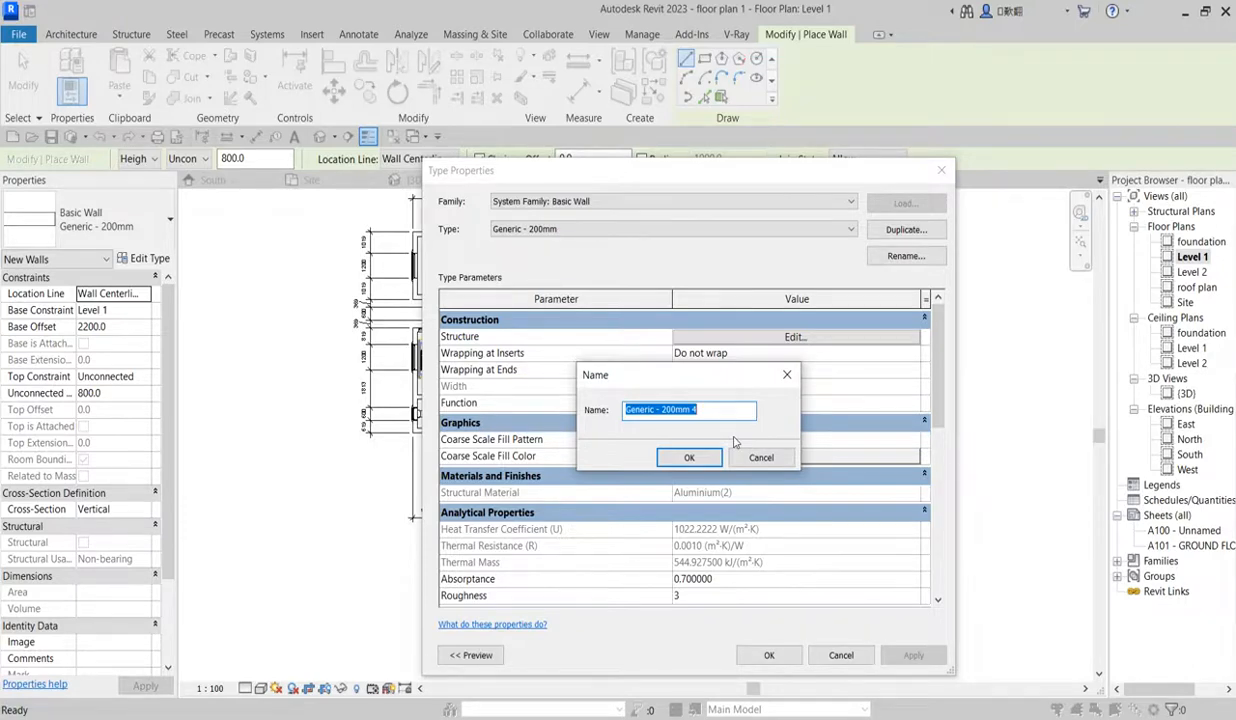
pyautogui.write('wall')
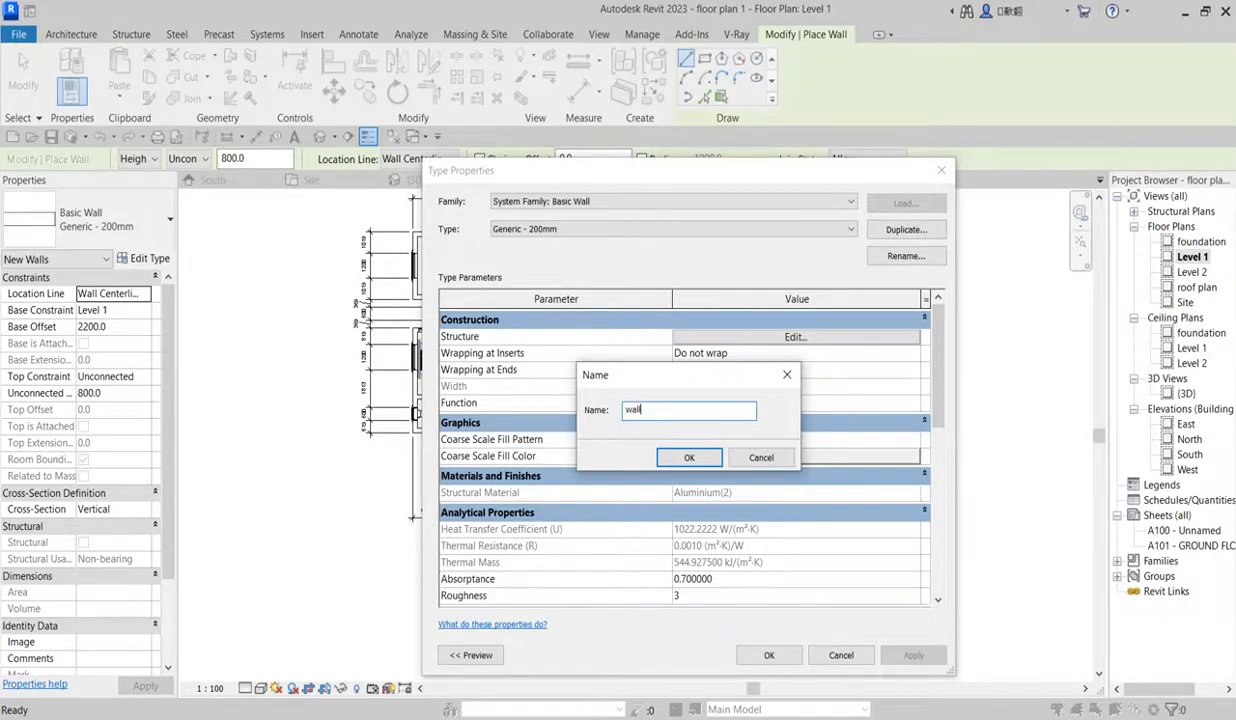
pyautogui.click(691, 458)
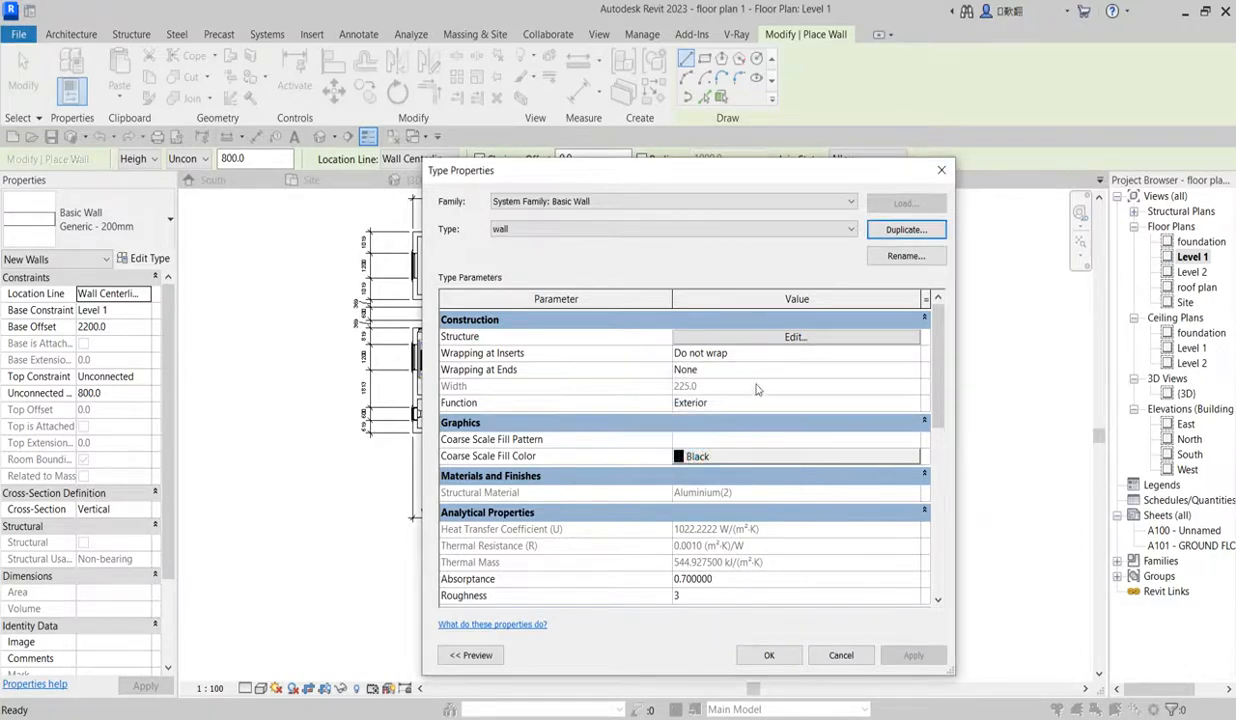
# Step: Duplicate the Aluminium(2) material with its assets as "wallpart" and assign it to the new wall type's structure layer
pyautogui.click(798, 338)
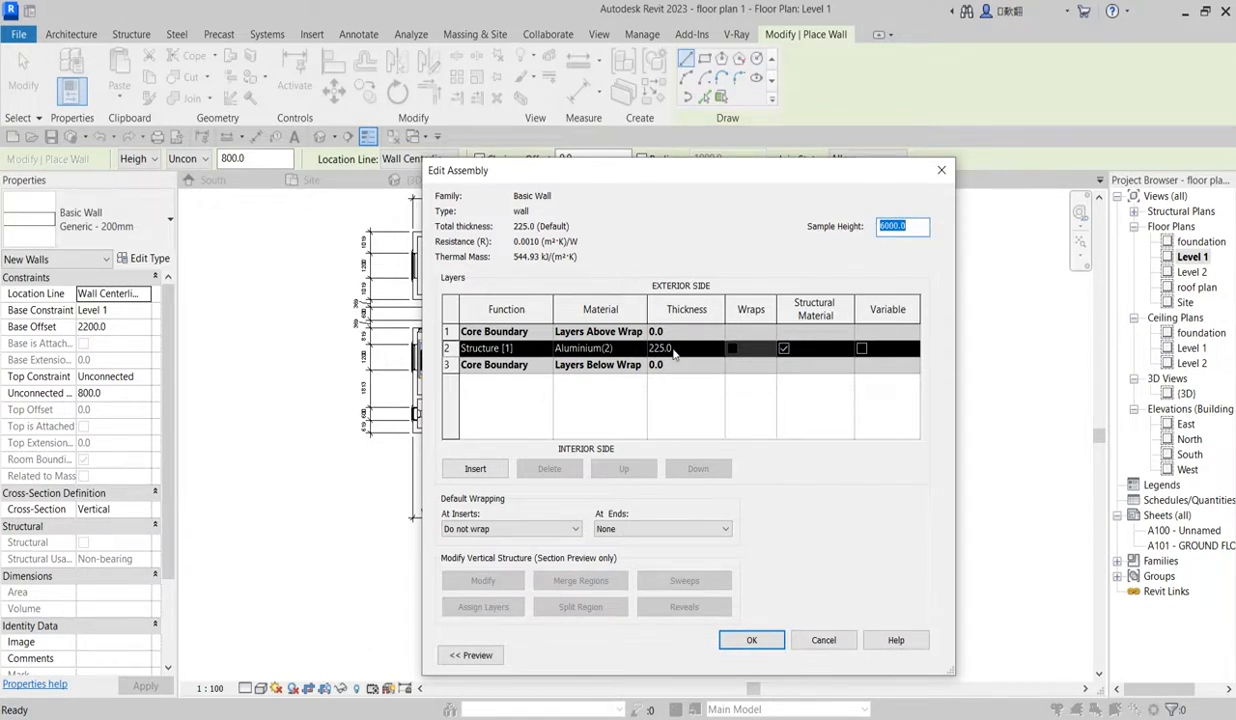
pyautogui.click(667, 348)
pyautogui.moveTo(687, 350); pyautogui.dragTo(650, 348)
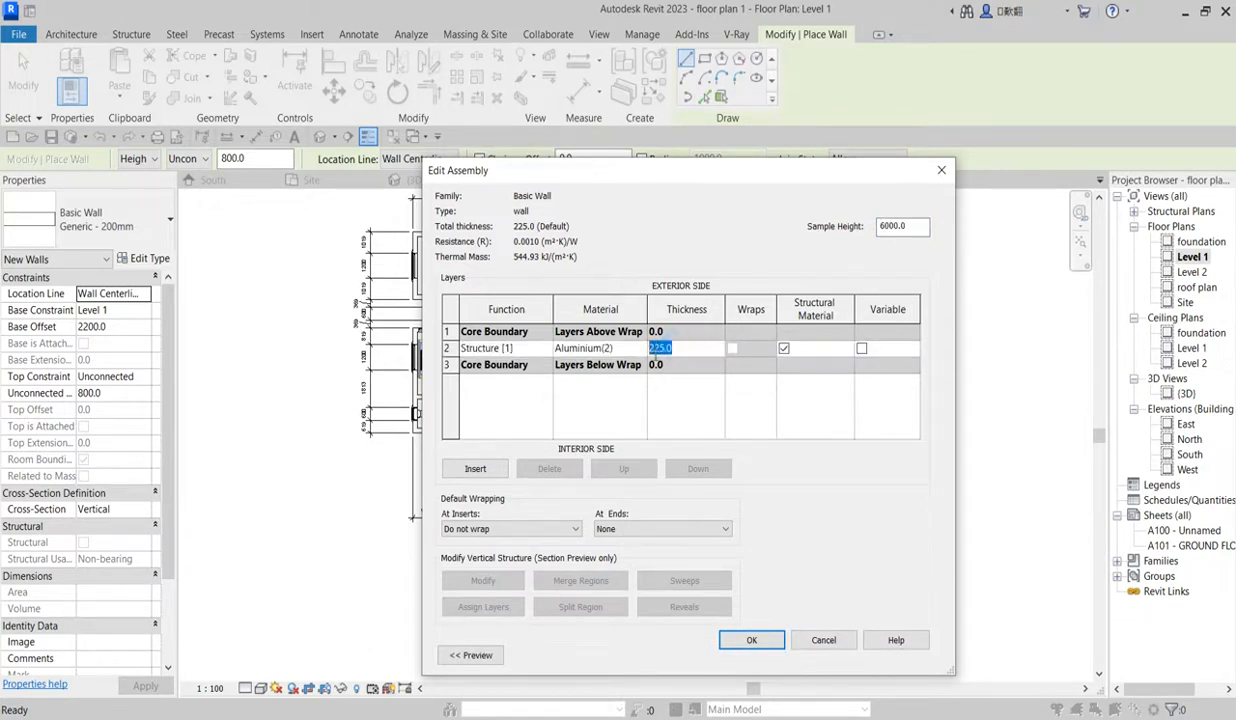
pyautogui.click(635, 350)
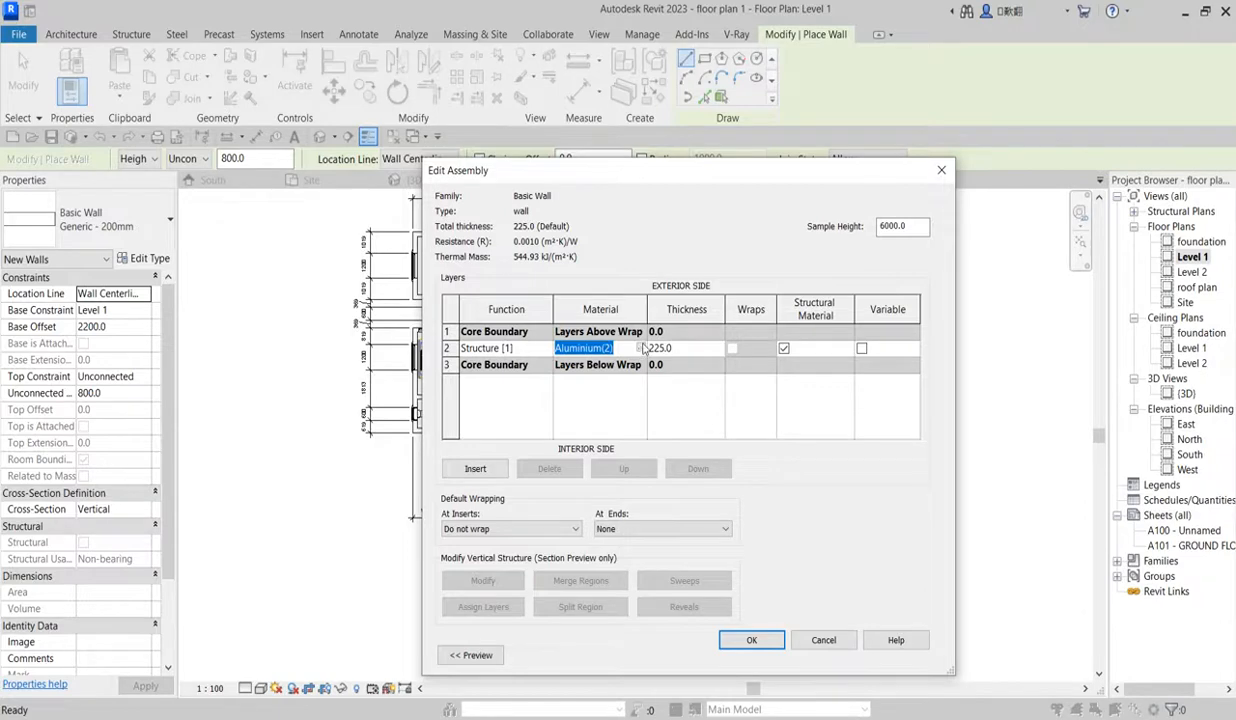
pyautogui.click(641, 348)
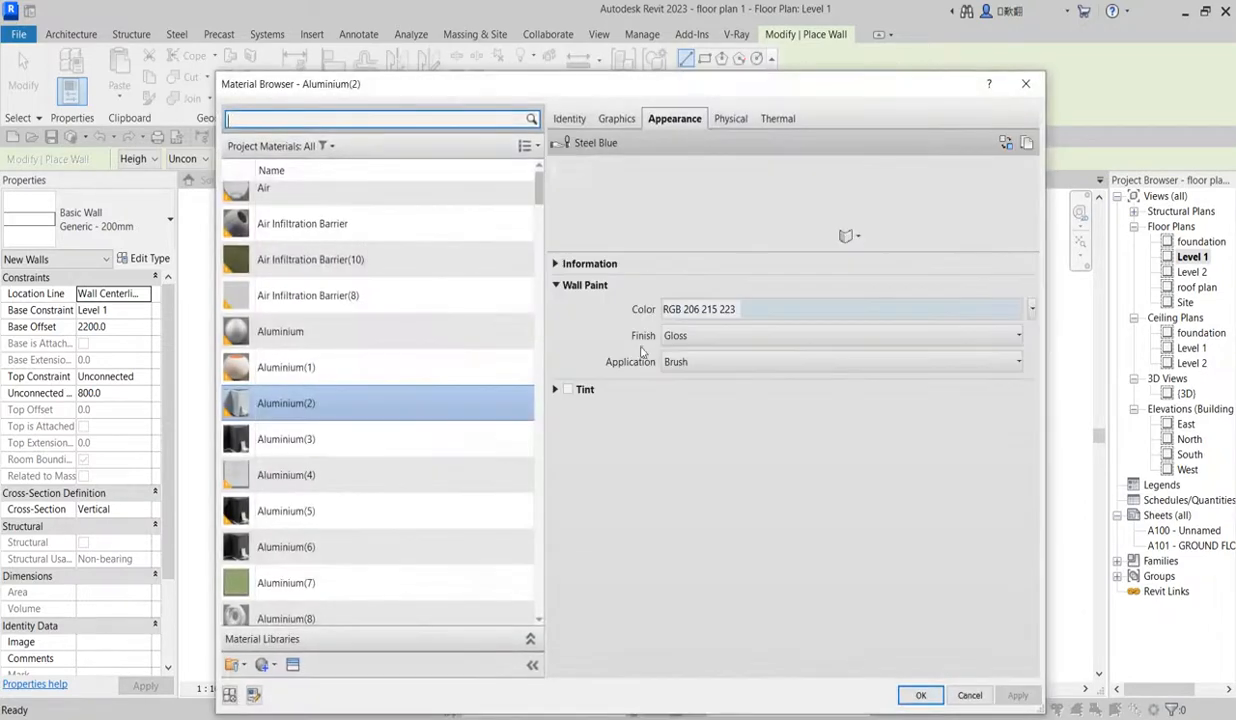
pyautogui.rightClick(327, 405)
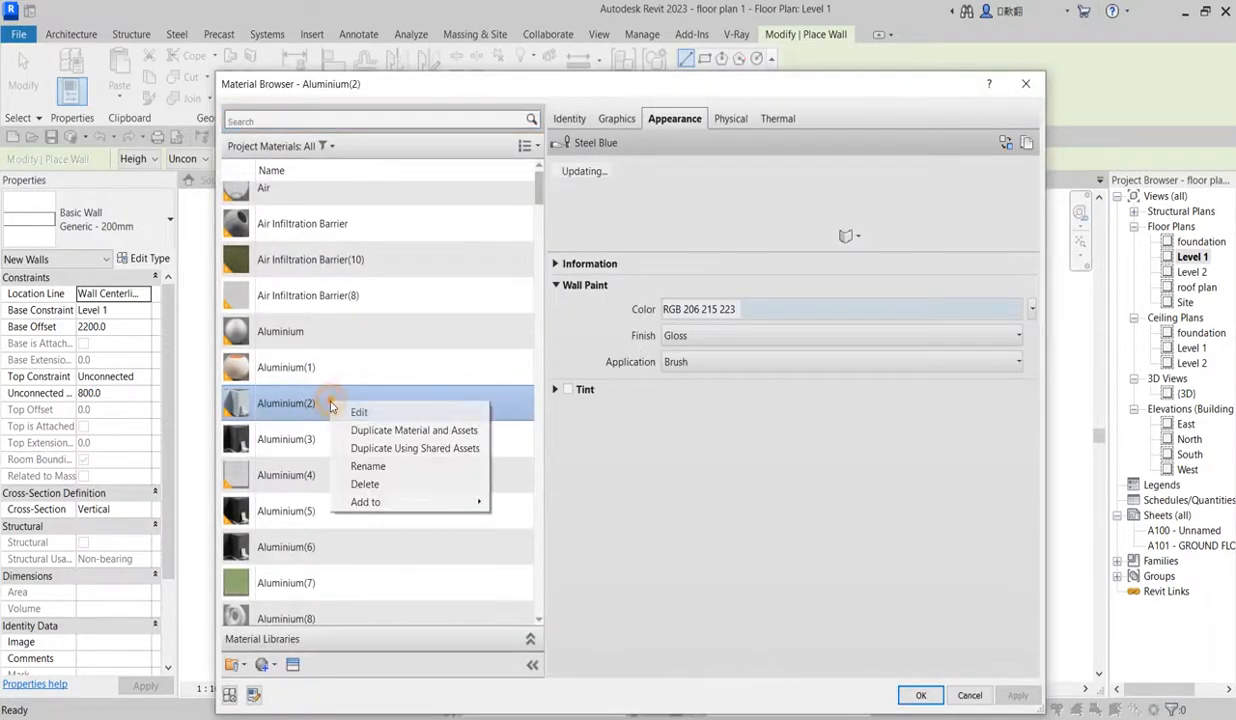
pyautogui.click(387, 432)
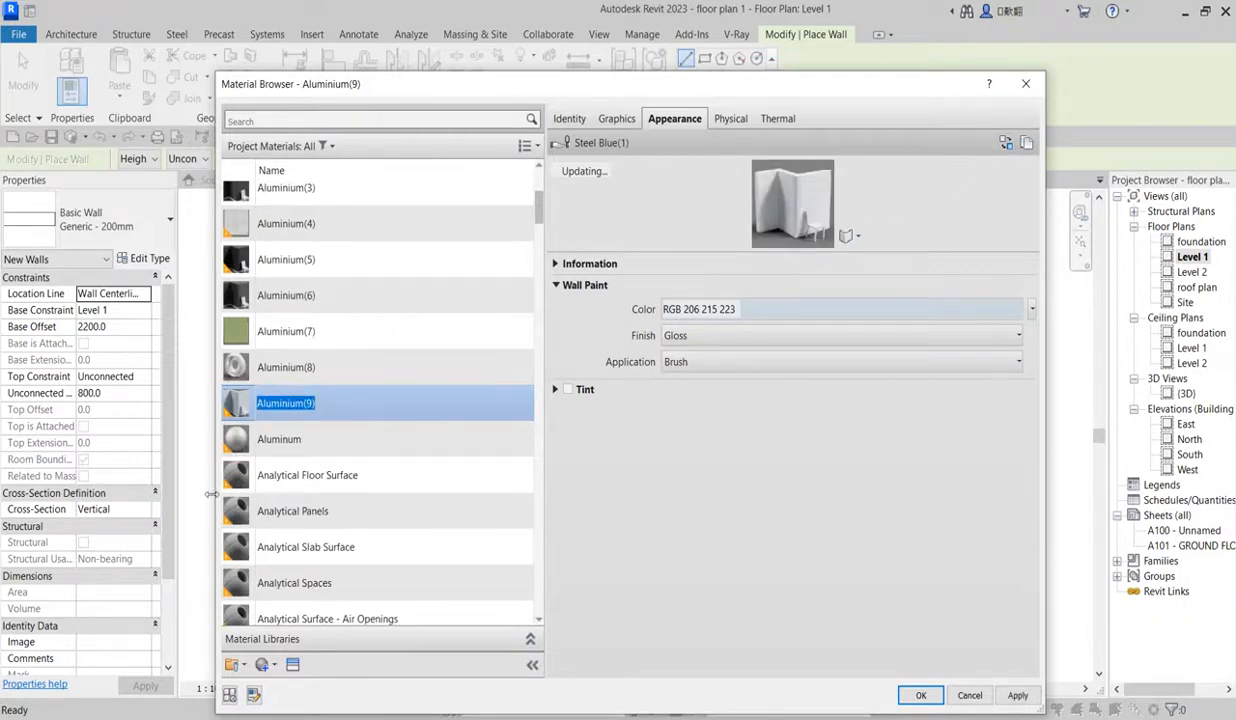
pyautogui.write('wa')
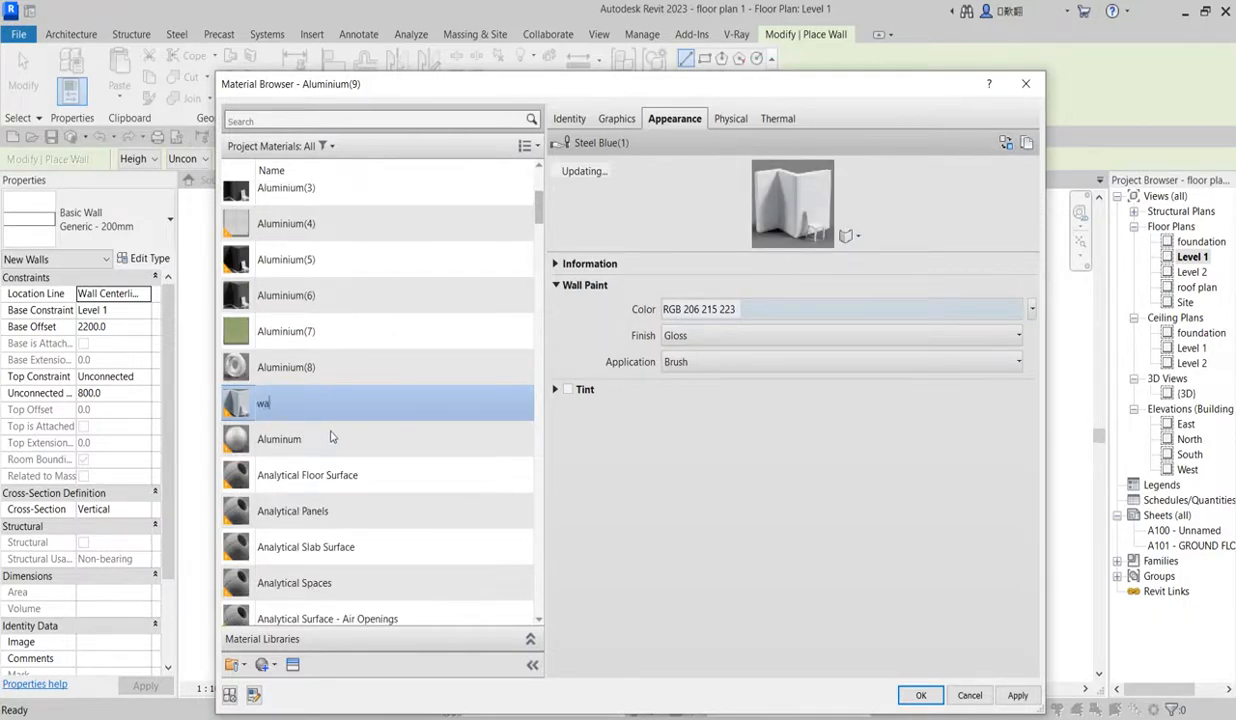
pyautogui.write('llpart')
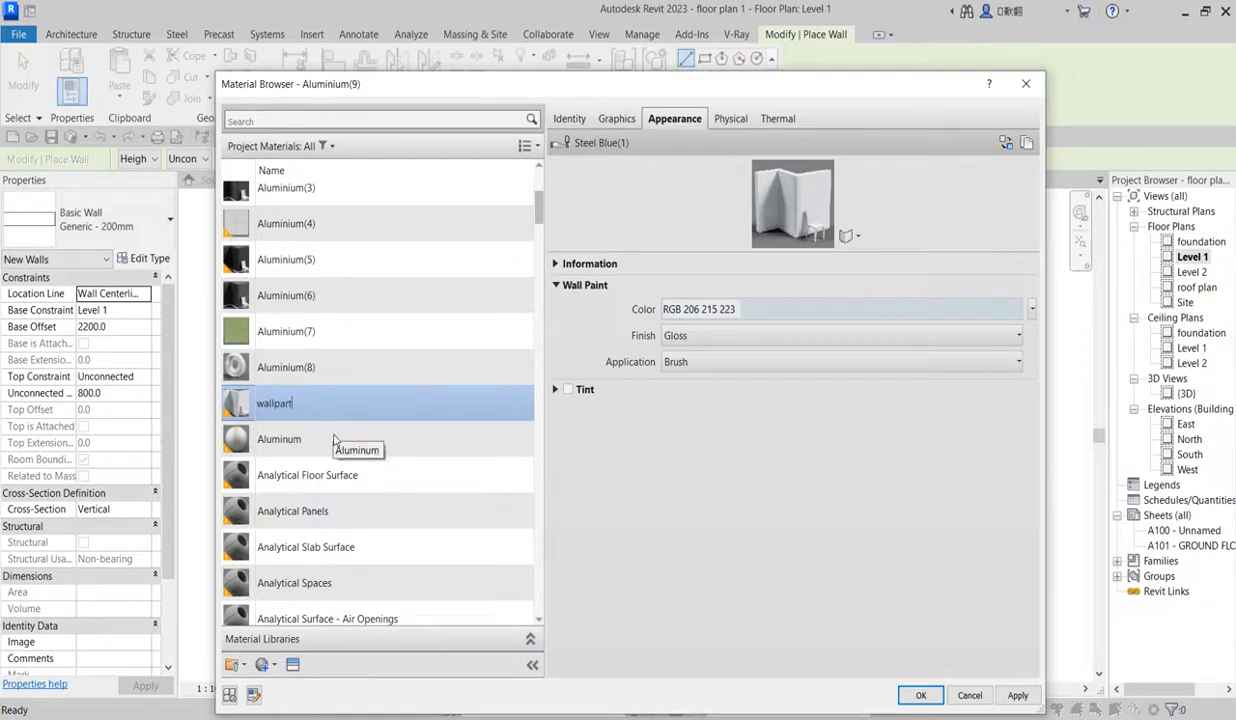
pyautogui.press('Return')
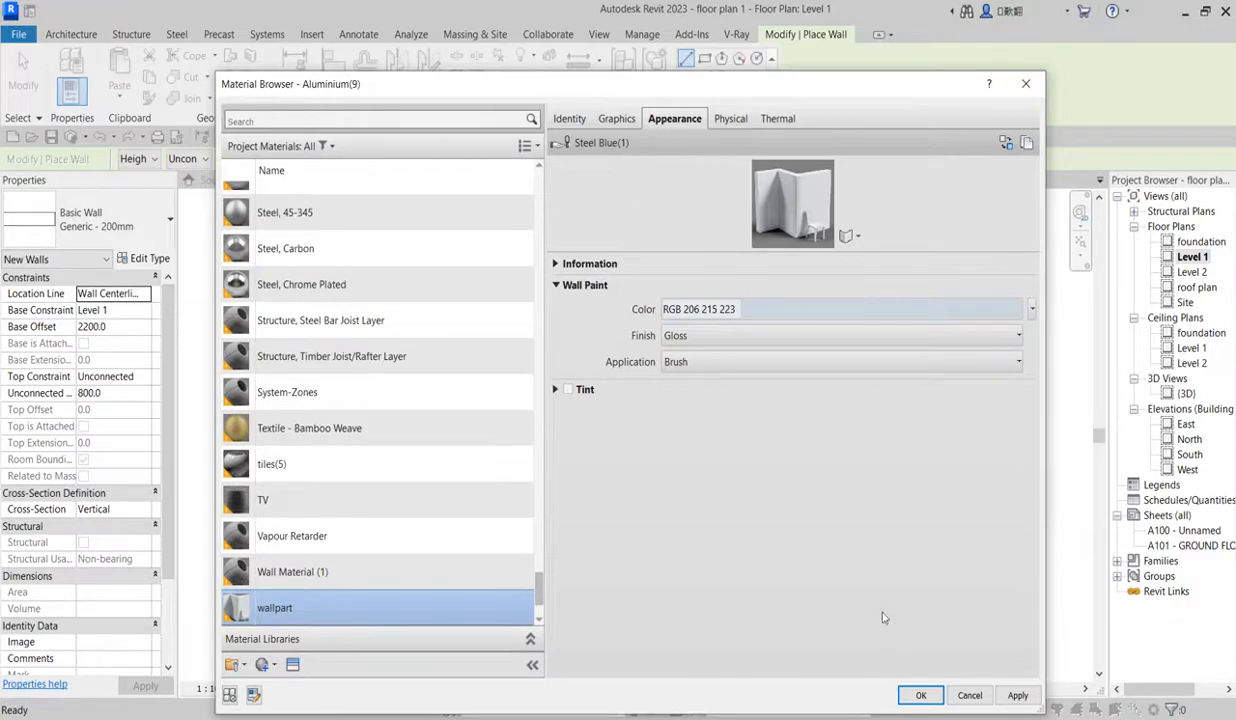
pyautogui.click(921, 696)
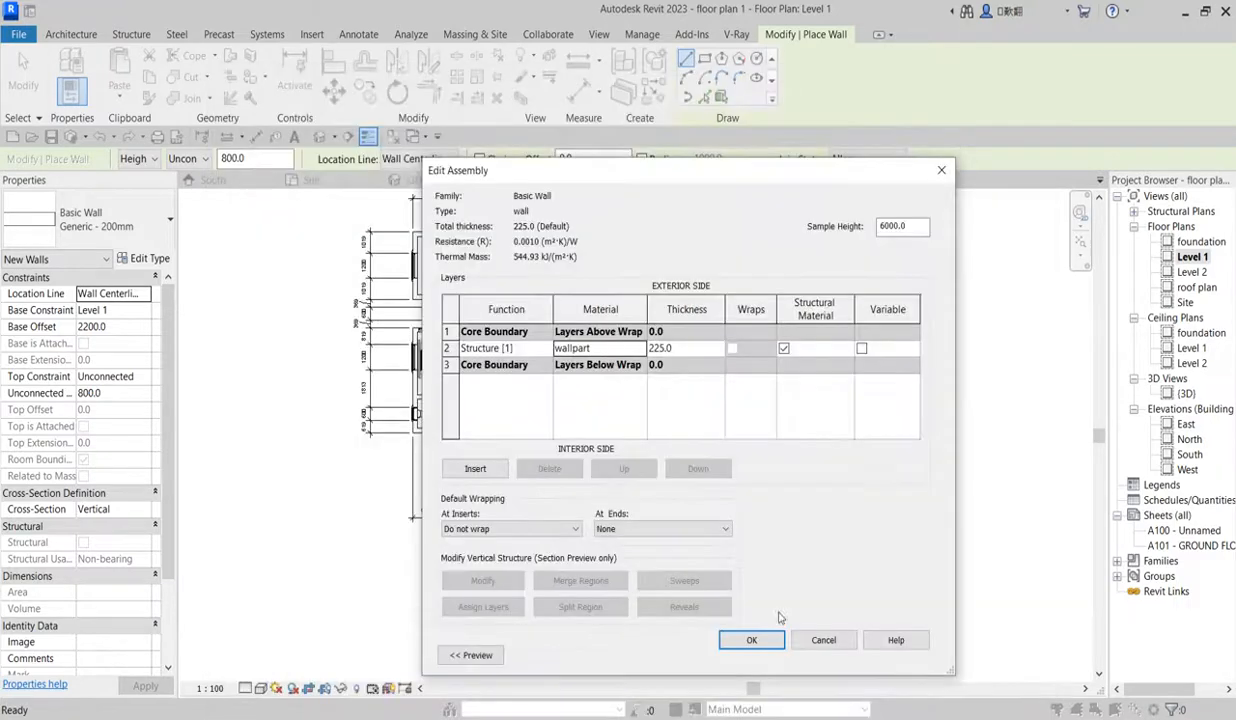
# Step: Set the structure layer's thickness to 10 and accept the new wall type
pyautogui.click(675, 346)
pyautogui.moveTo(676, 349); pyautogui.dragTo(659, 352)
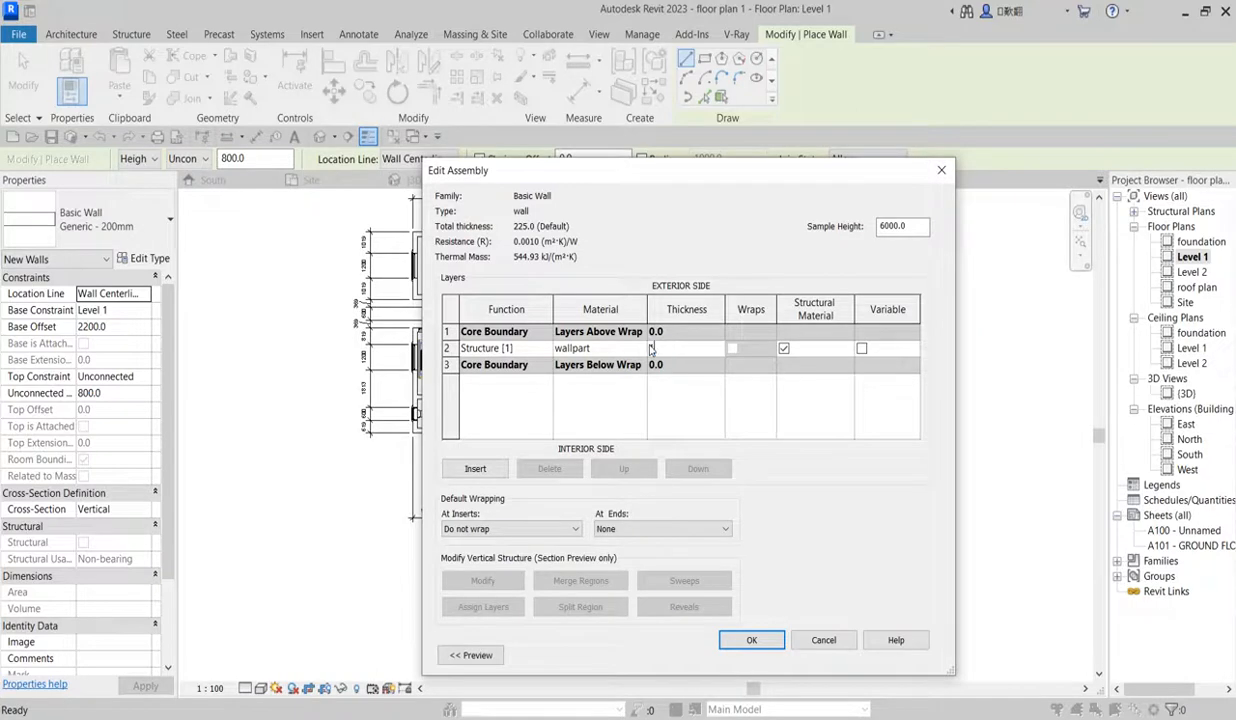
pyautogui.write('10')
pyautogui.click(752, 640)
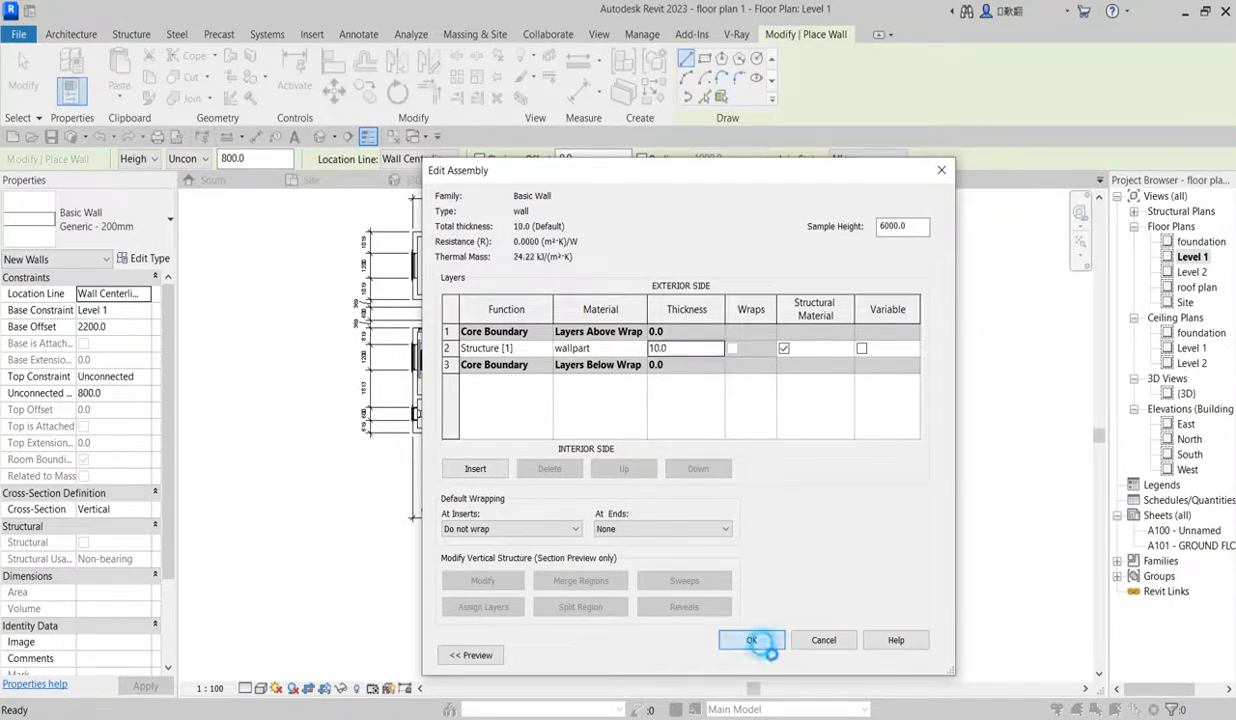
pyautogui.click(790, 656)
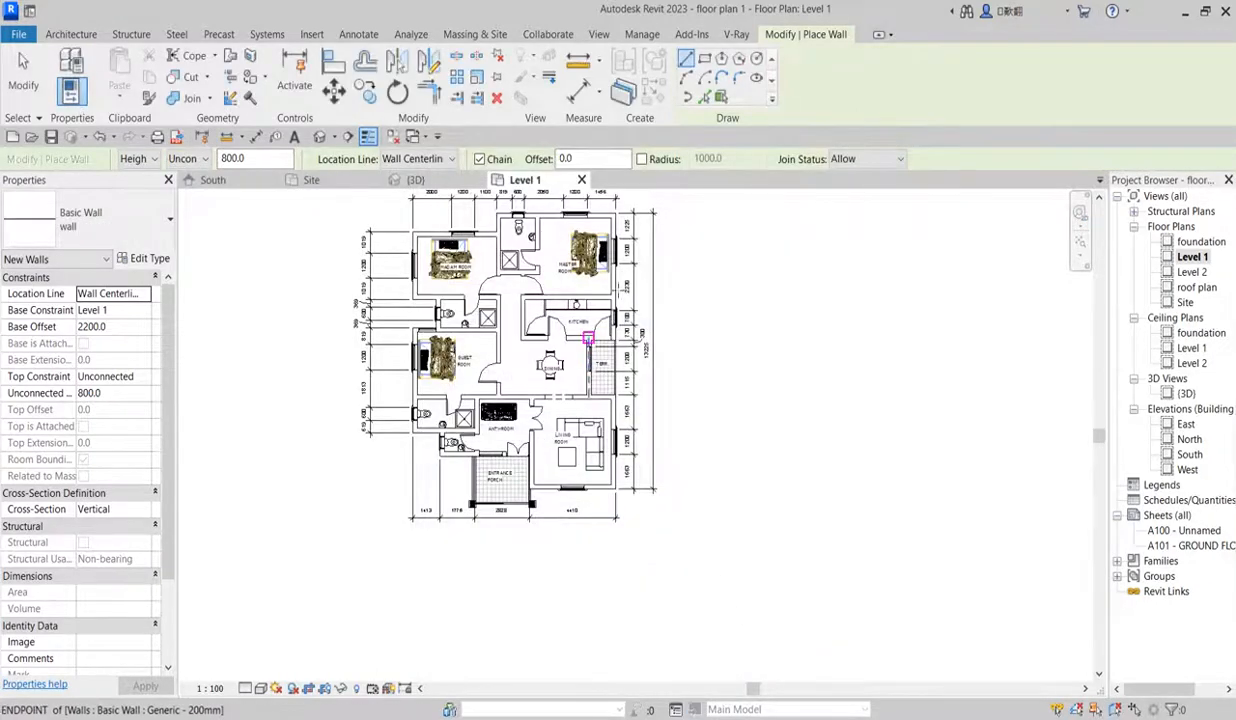
# Step: Set the new wall's base constraint to foundation, base offset to 0 and unconnected height to 1200
pyautogui.scroll(2, 682, 243)
pyautogui.scroll(5, 607, 199)
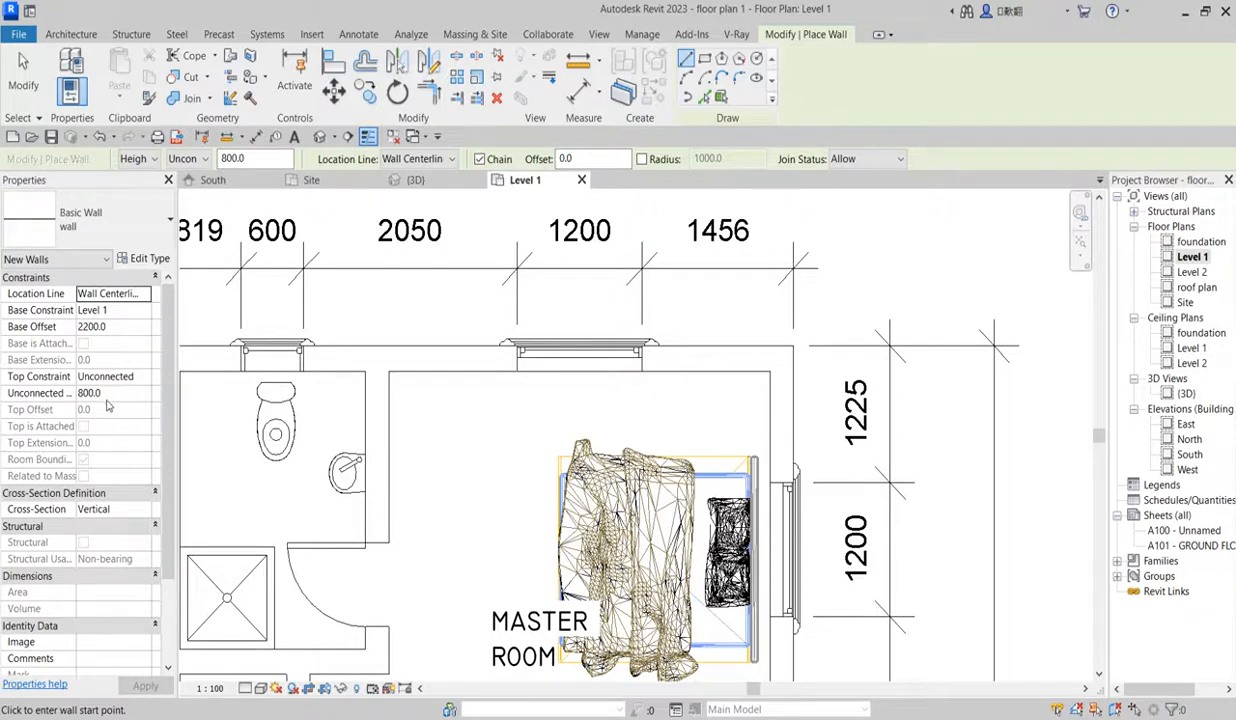
pyautogui.click(133, 329)
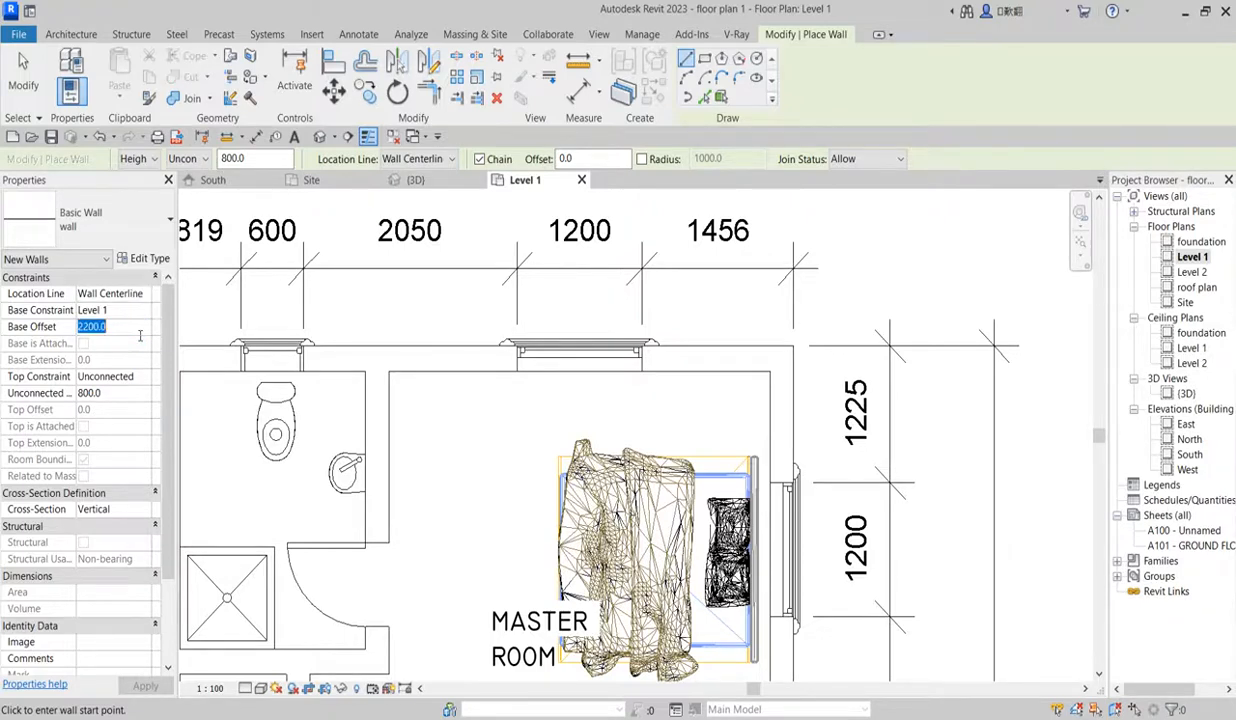
pyautogui.click(143, 312)
pyautogui.click(145, 312)
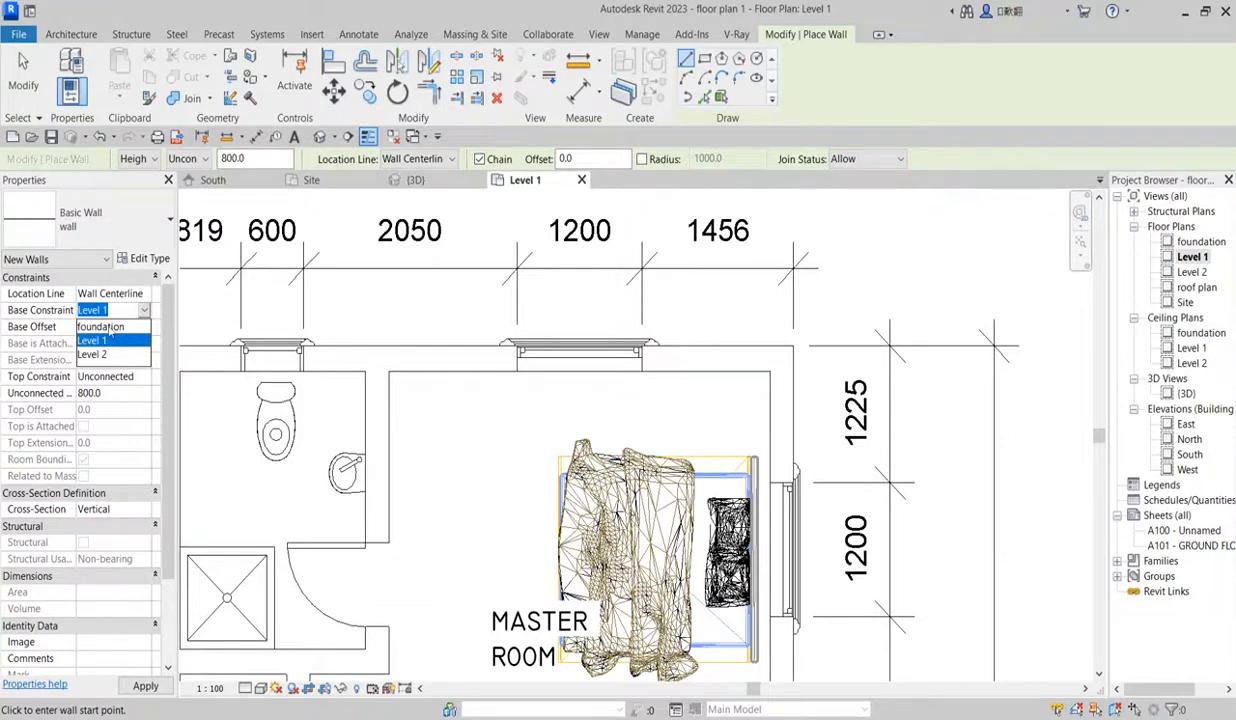
pyautogui.click(104, 327)
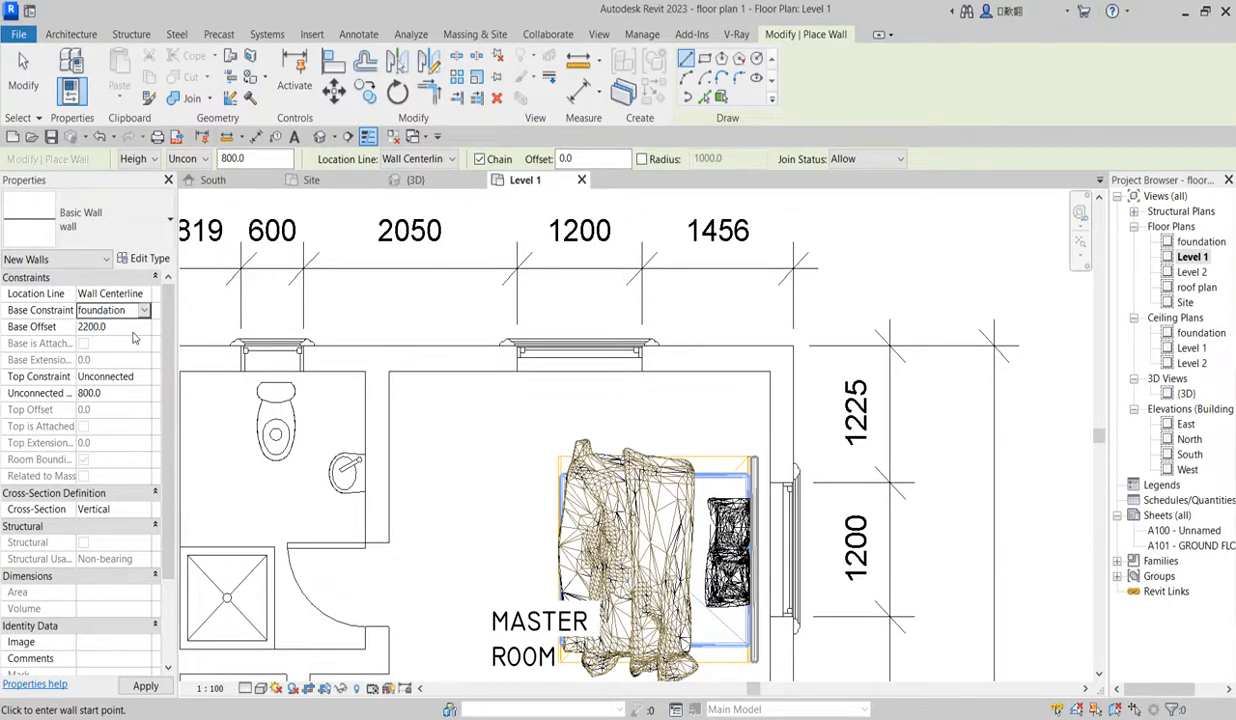
pyautogui.click(136, 329)
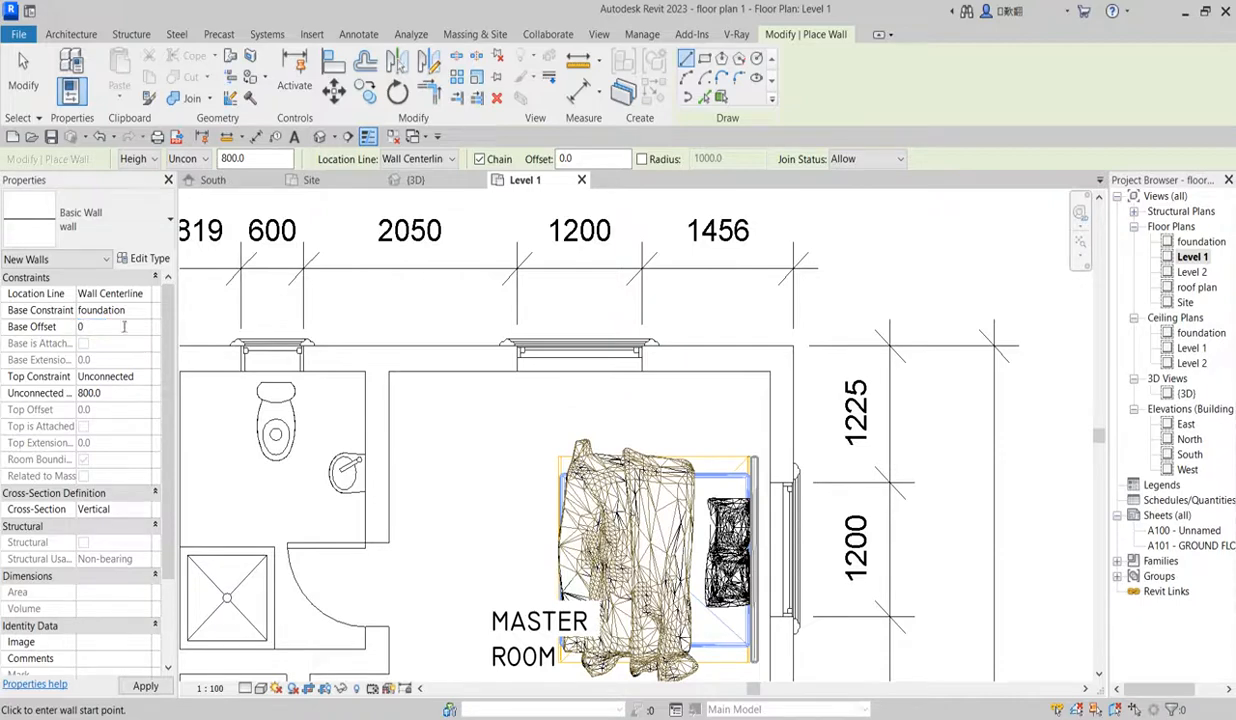
pyautogui.click(127, 397)
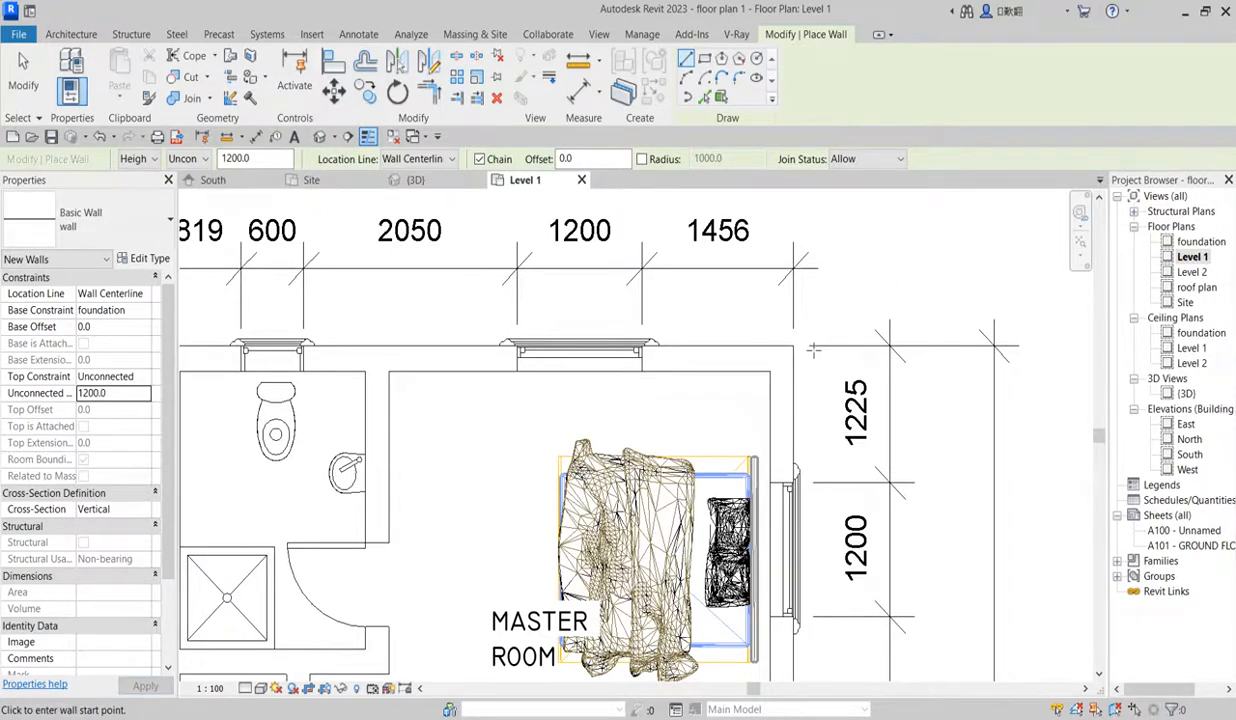
# Step: Draw the thin wall just outside the house's north side, from the Master Room's outer corner around the setback to the Madam Room's outer corner
pyautogui.scroll(1, 814, 349)
pyautogui.scroll(-4, 814, 333)
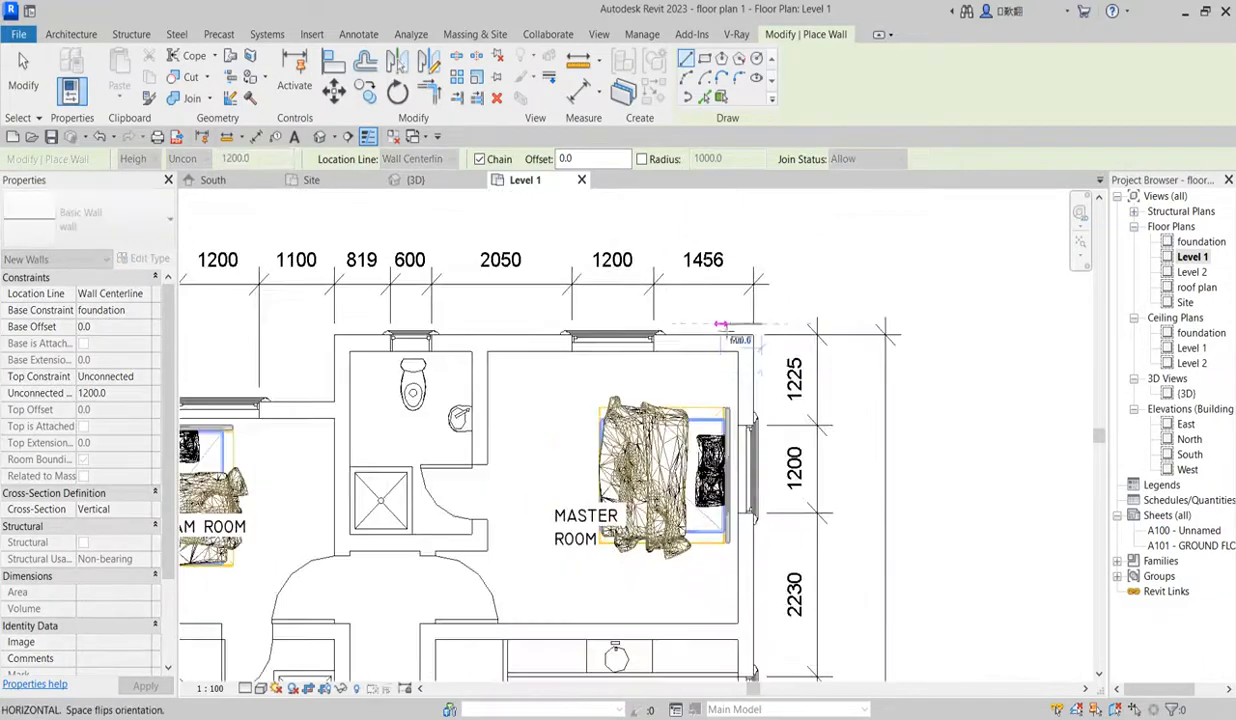
pyautogui.scroll(5, 540, 330)
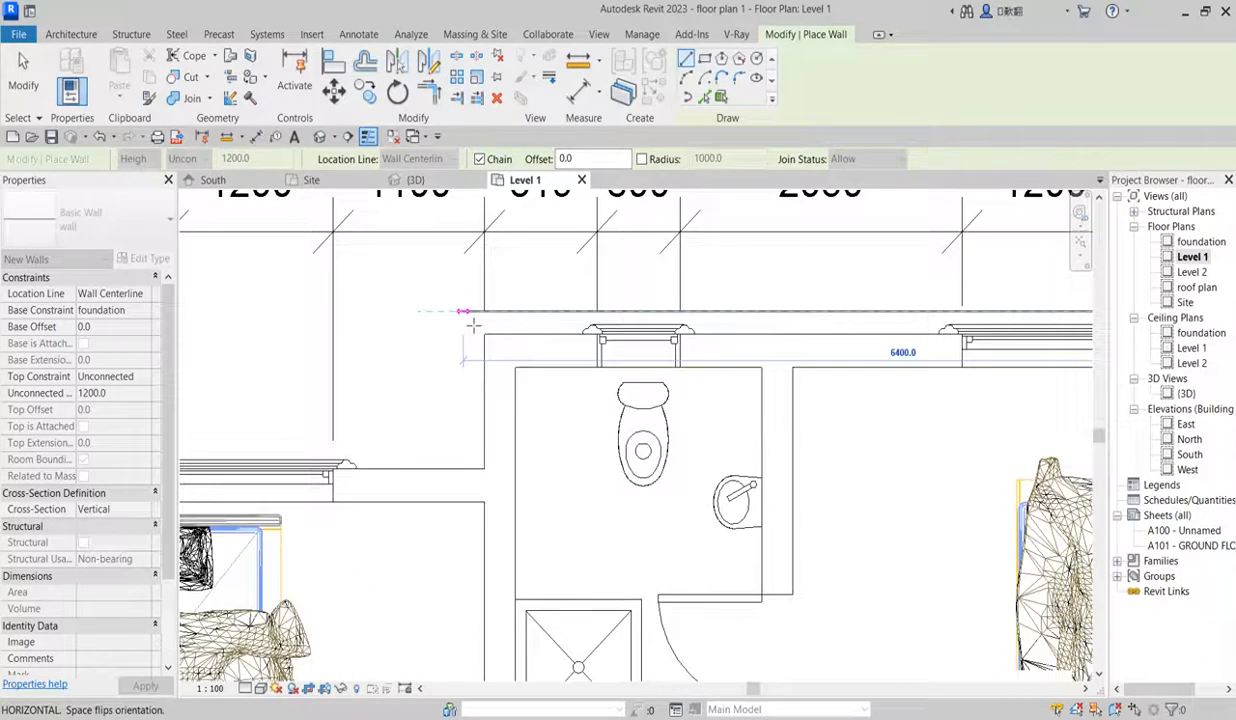
pyautogui.scroll(-4, 490, 392)
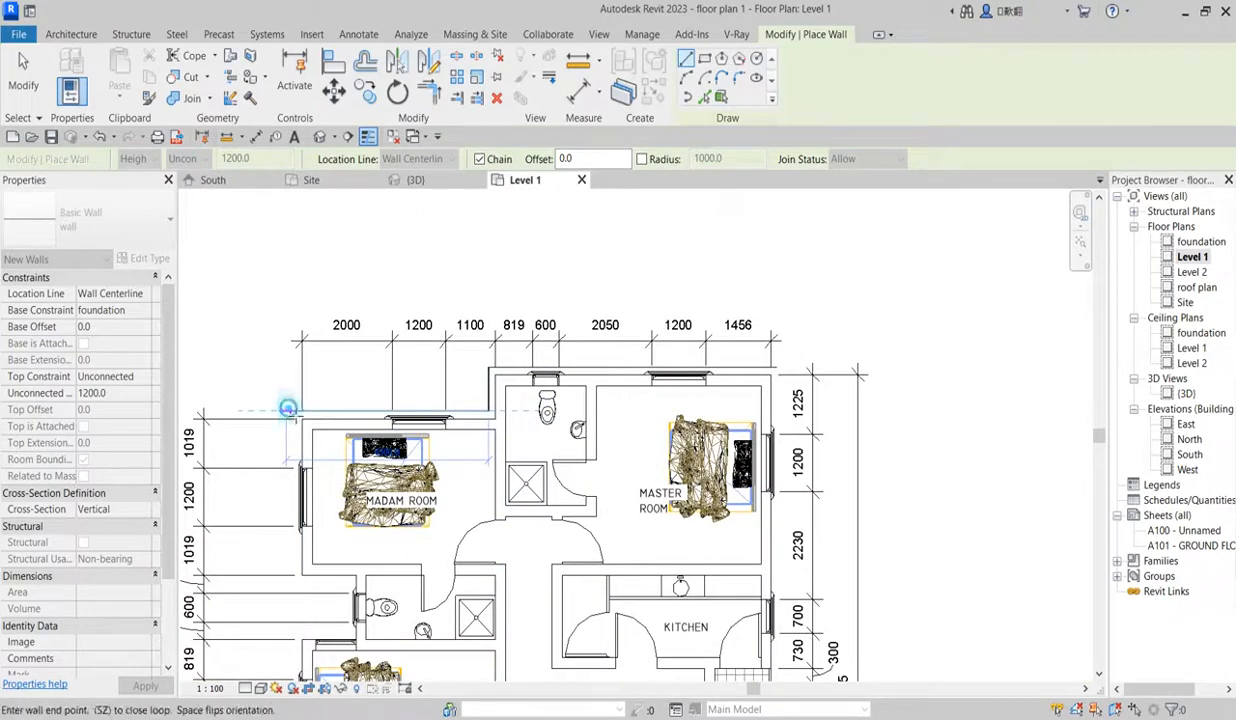
# Step: Continue the thin wall down the house's west side and around the Anti-Room toilet's recess towards the Entrance Porch, ending the chain
pyautogui.scroll(-3, 300, 345)
pyautogui.scroll(6, 297, 515)
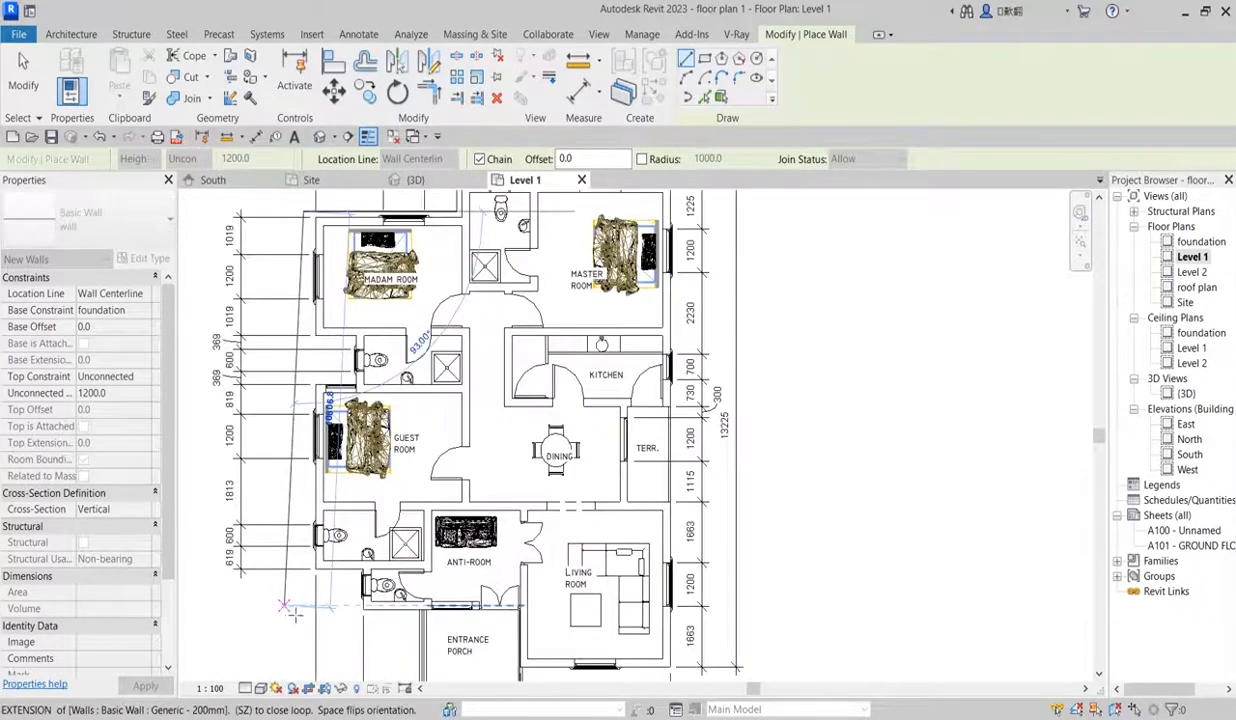
pyautogui.click(309, 594)
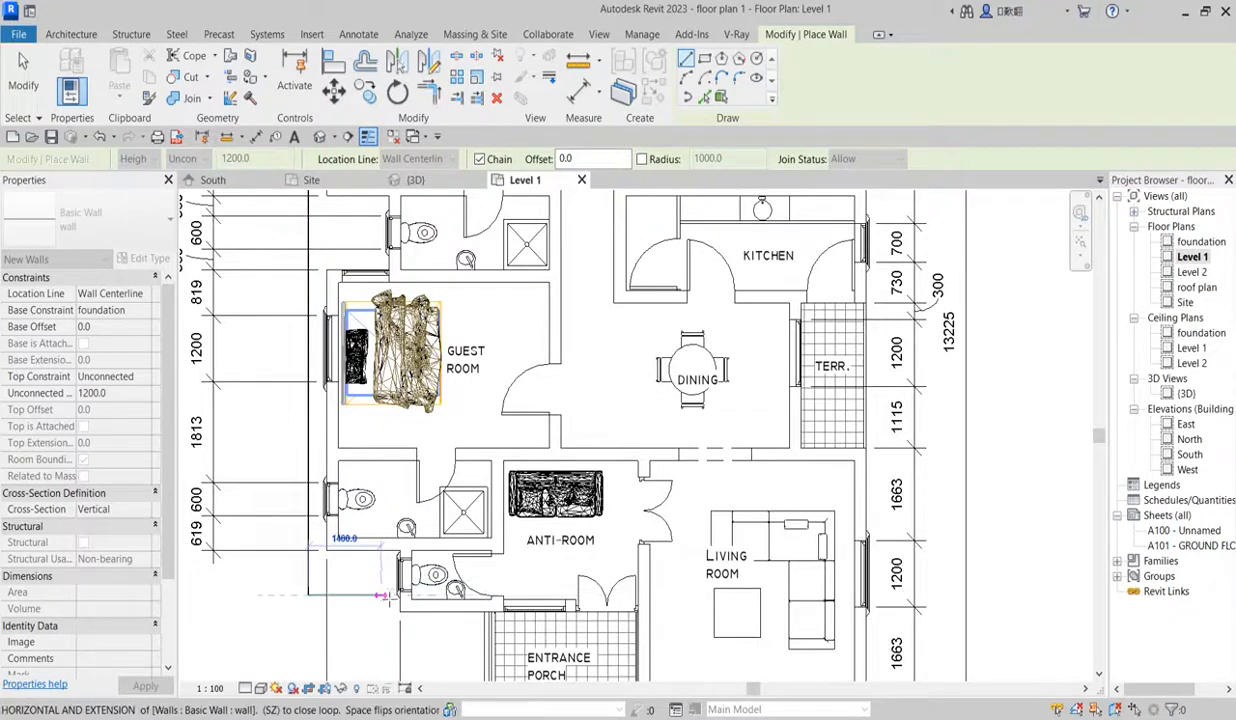
pyautogui.click(388, 594)
pyautogui.click(389, 634)
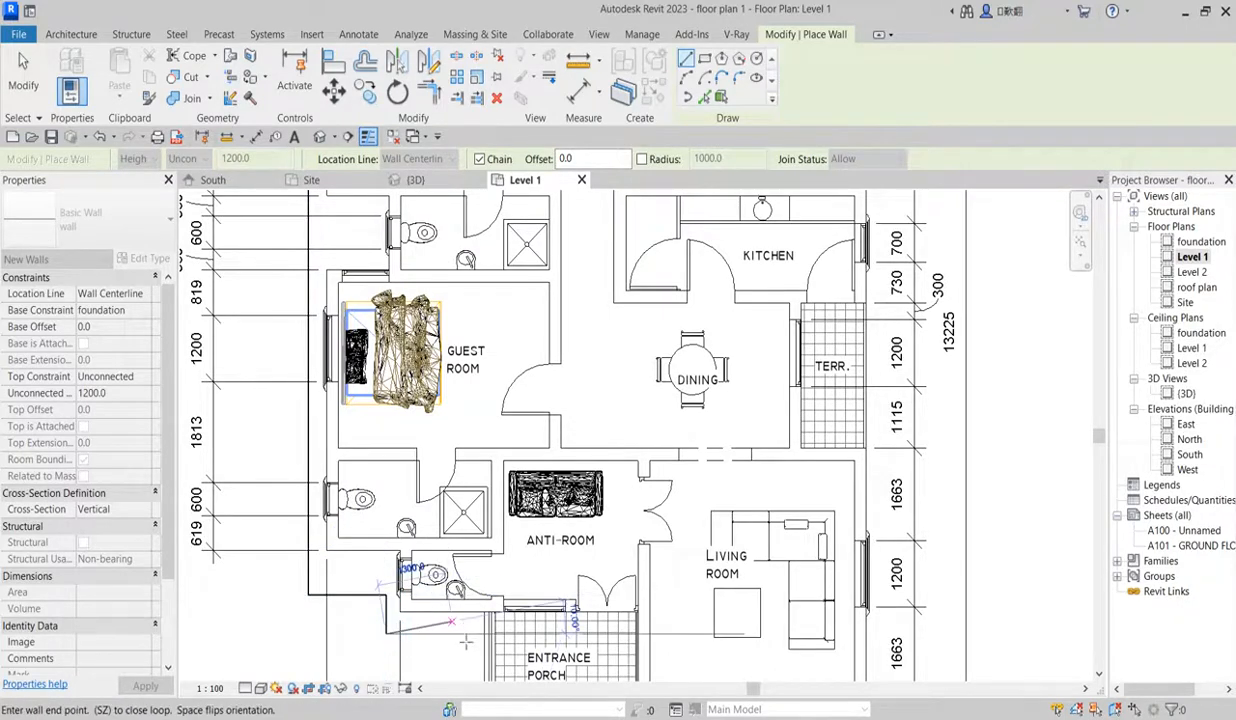
pyautogui.scroll(-5, 484, 628)
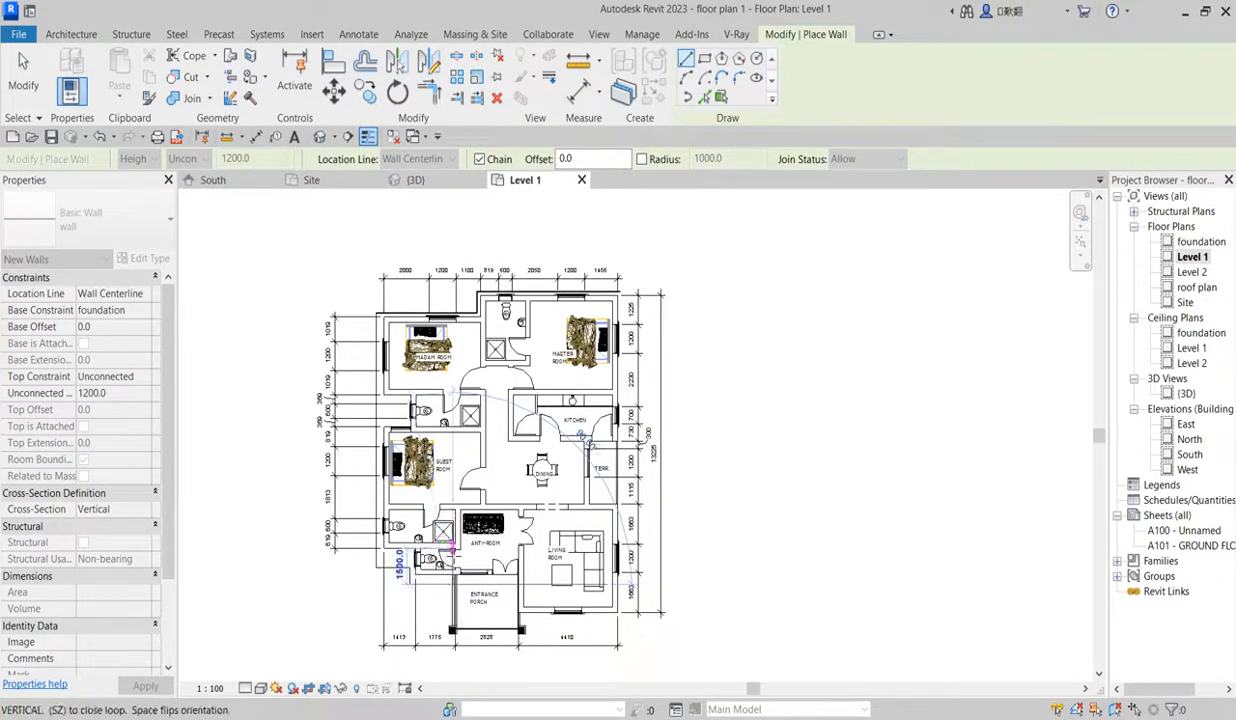
pyautogui.press('Escape')
# Step: Draw the thin wall from the Master Room's outer corner down the east side and along the Living Room's south side, ending near the porch
pyautogui.scroll(5, 663, 317)
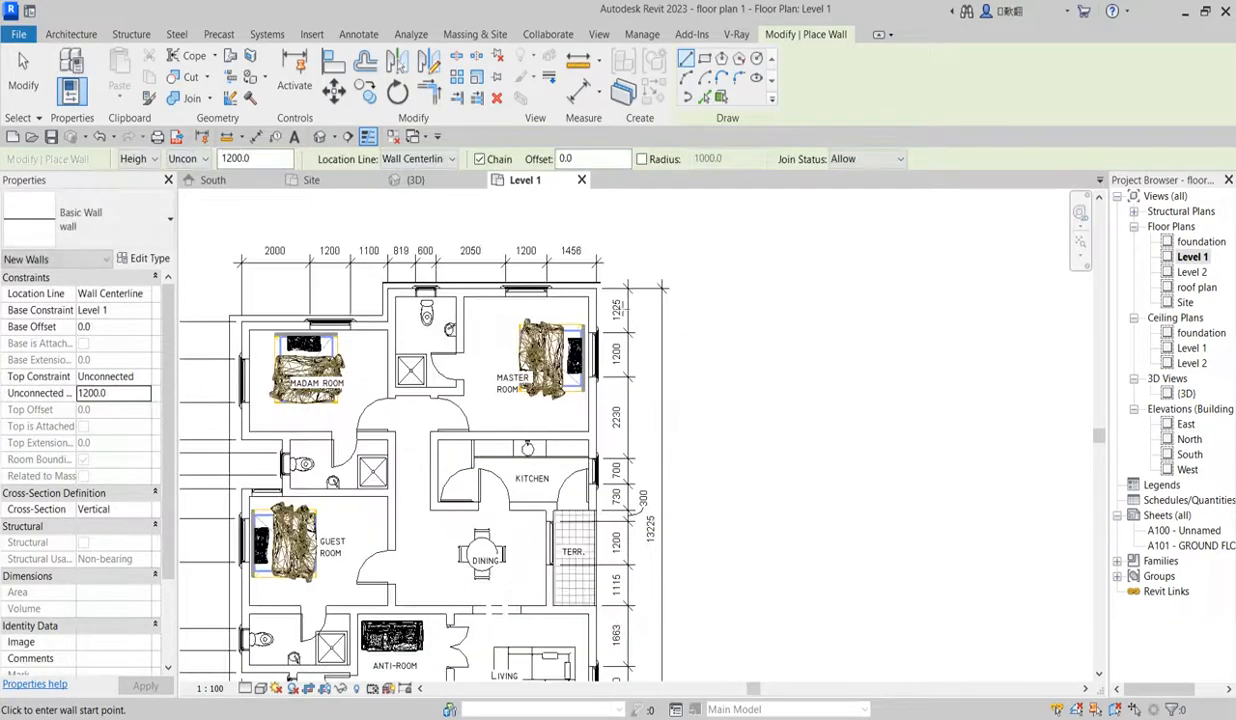
pyautogui.click(608, 281)
pyautogui.scroll(-4, 609, 355)
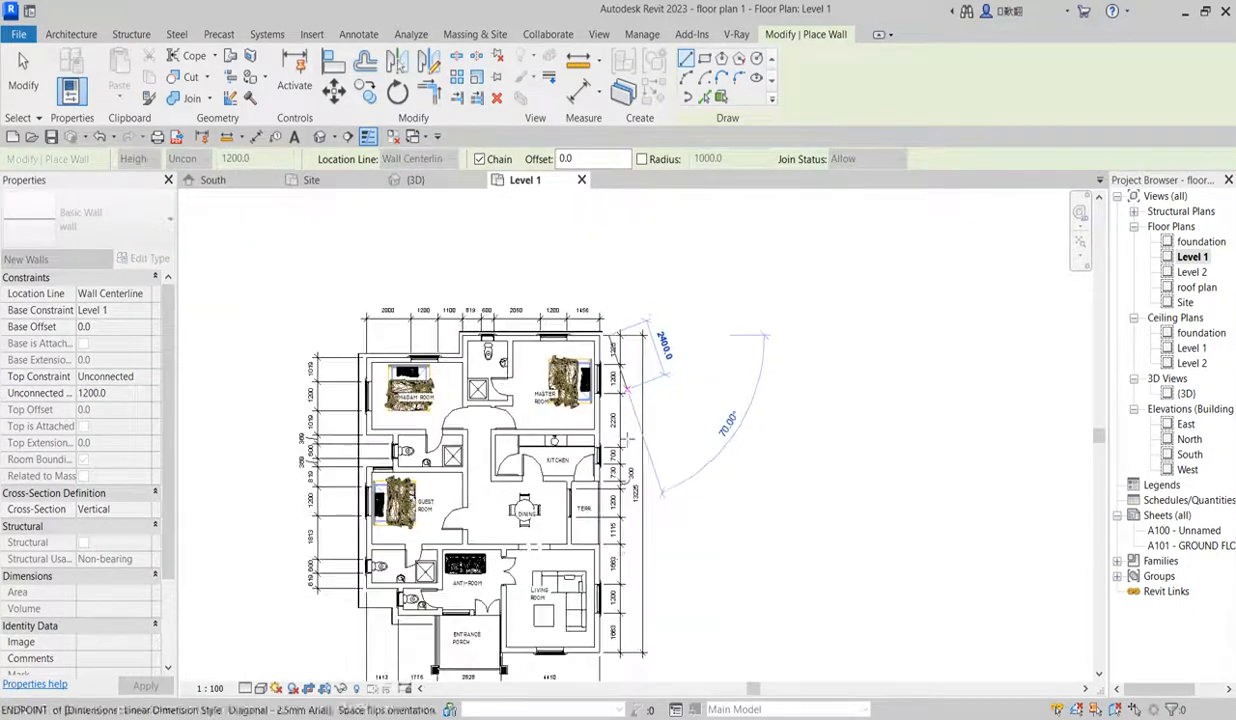
pyautogui.scroll(3, 604, 522)
pyautogui.scroll(2, 605, 525)
pyautogui.click(606, 506)
pyautogui.click(416, 504)
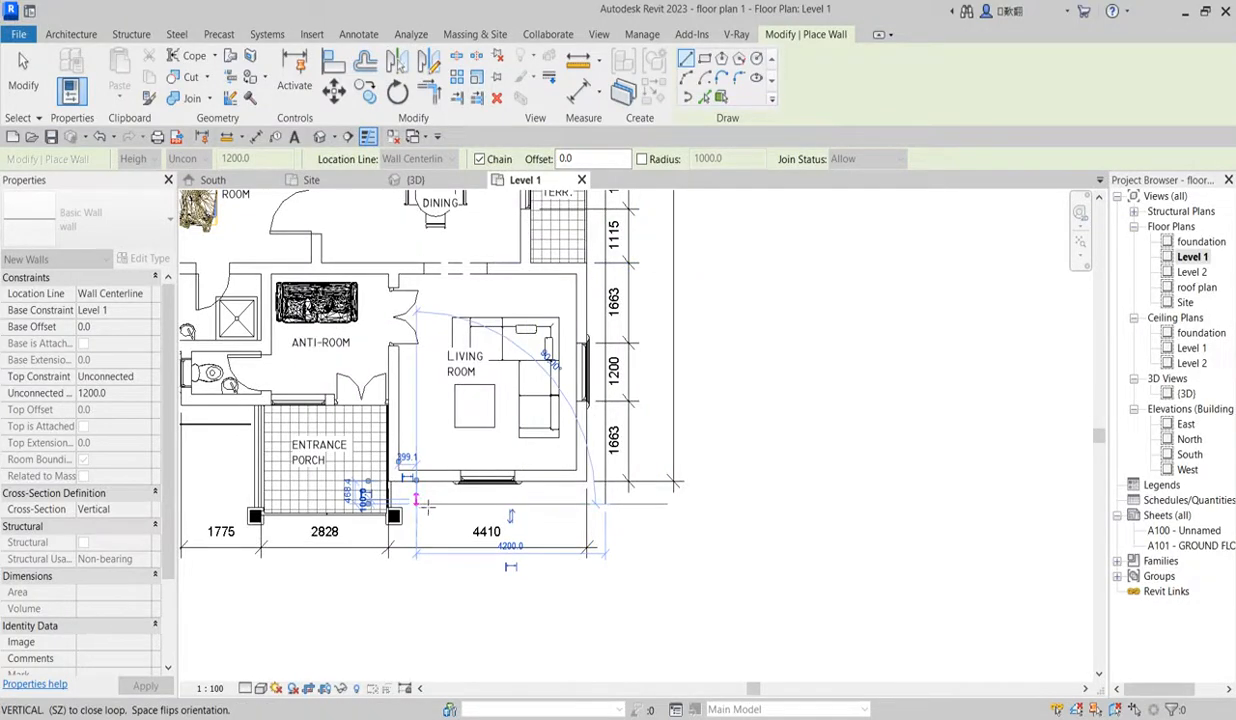
pyautogui.press('Escape')
pyautogui.press('Escape')
# Step: Align the thin walls beside the Master Room with the outer faces of the house's north and east walls
pyautogui.scroll(-3, 508, 545)
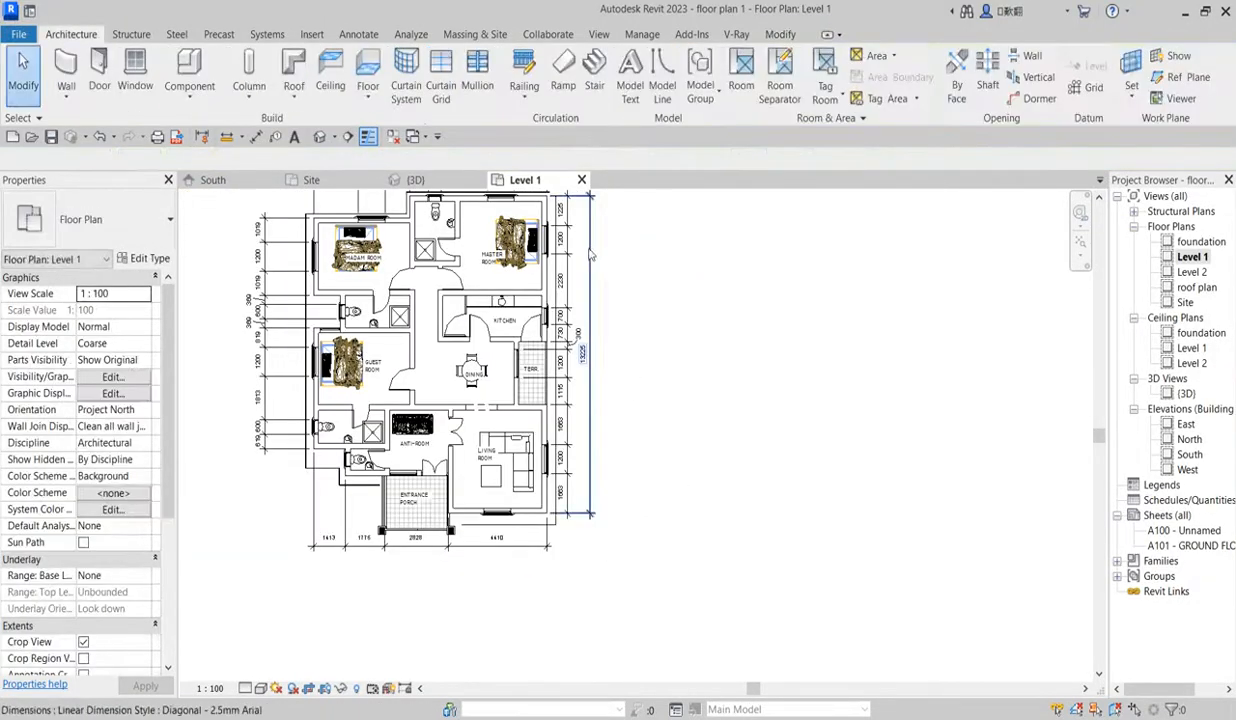
pyautogui.scroll(2, 588, 240)
pyautogui.scroll(-3, 597, 400)
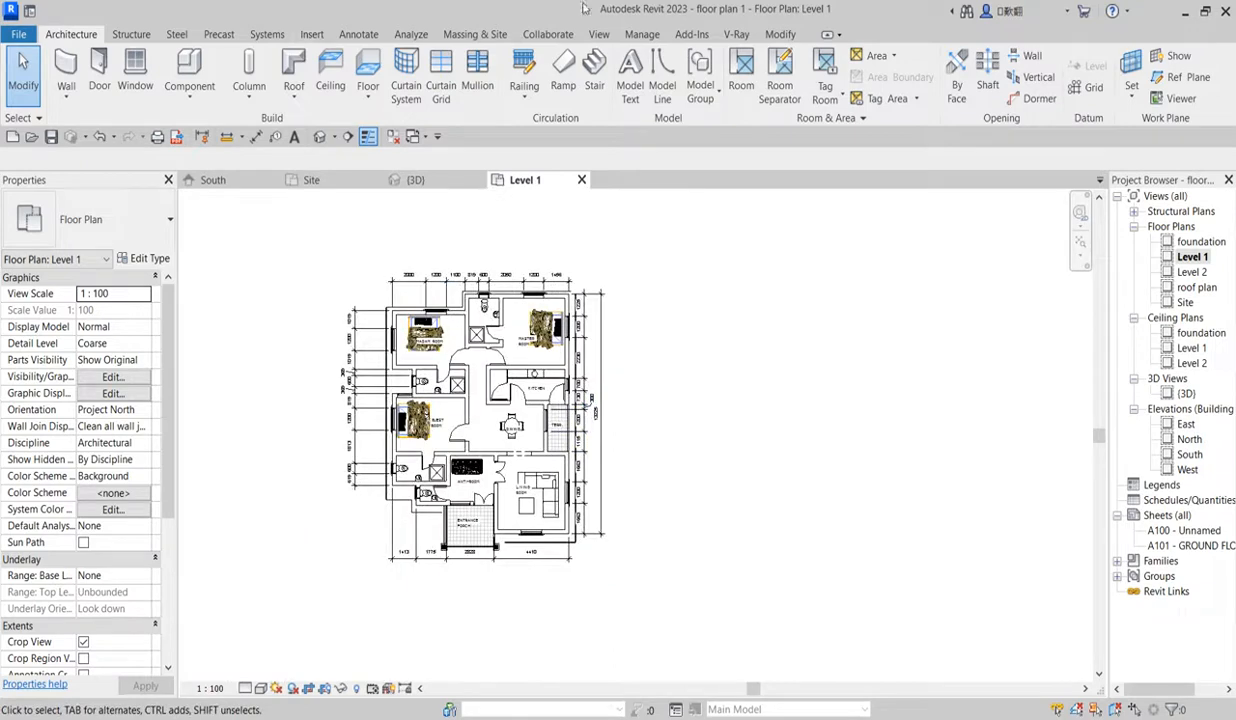
pyautogui.click(779, 36)
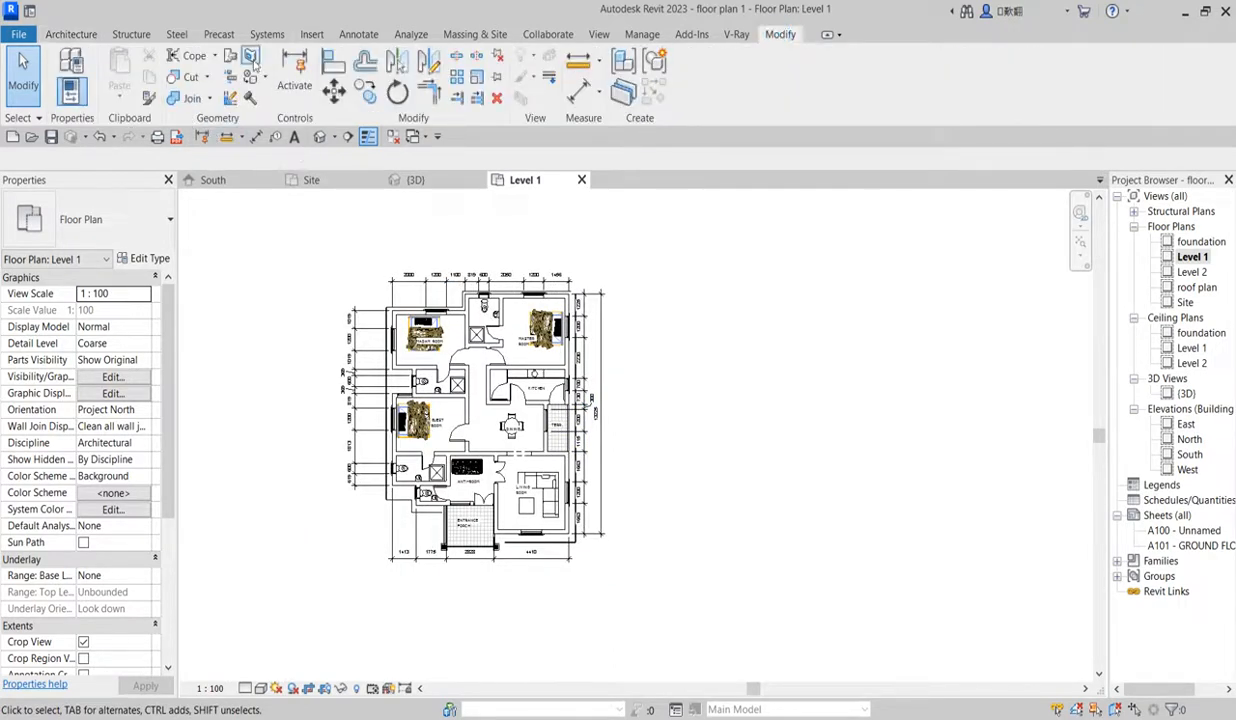
pyautogui.click(333, 62)
pyautogui.scroll(3, 565, 282)
pyautogui.scroll(5, 527, 275)
pyautogui.click(549, 303)
pyautogui.scroll(3, 576, 268)
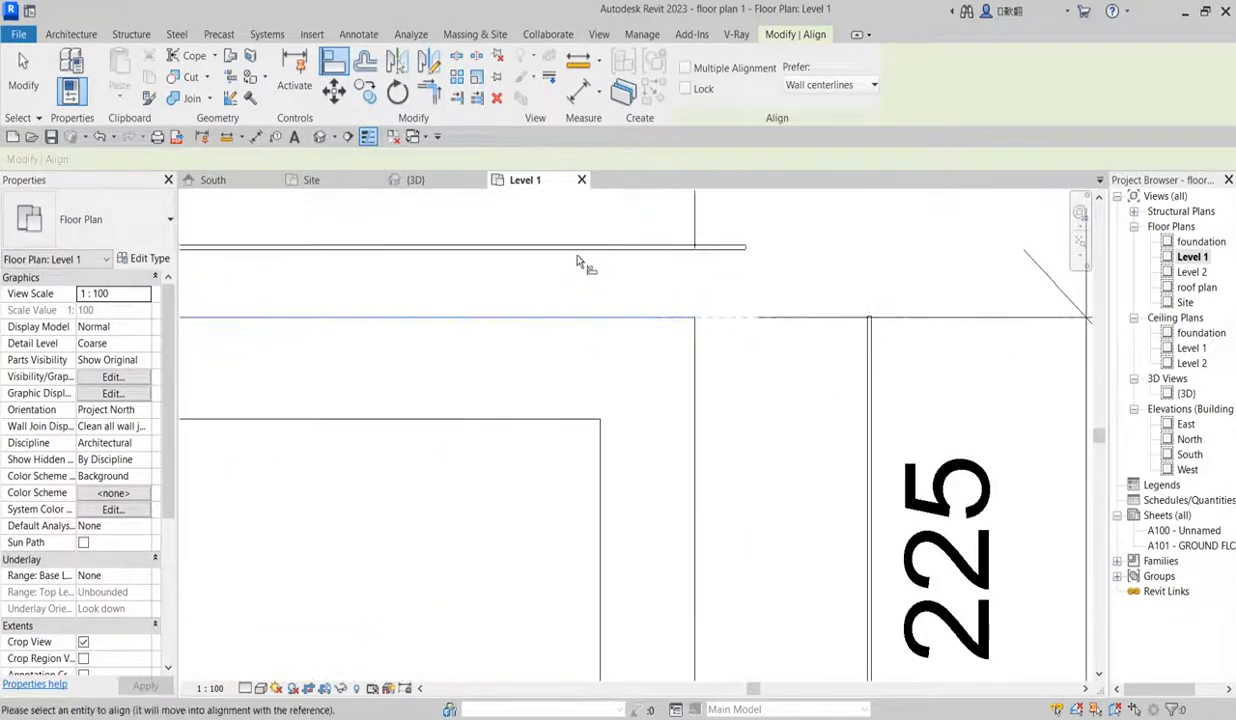
pyautogui.click(583, 264)
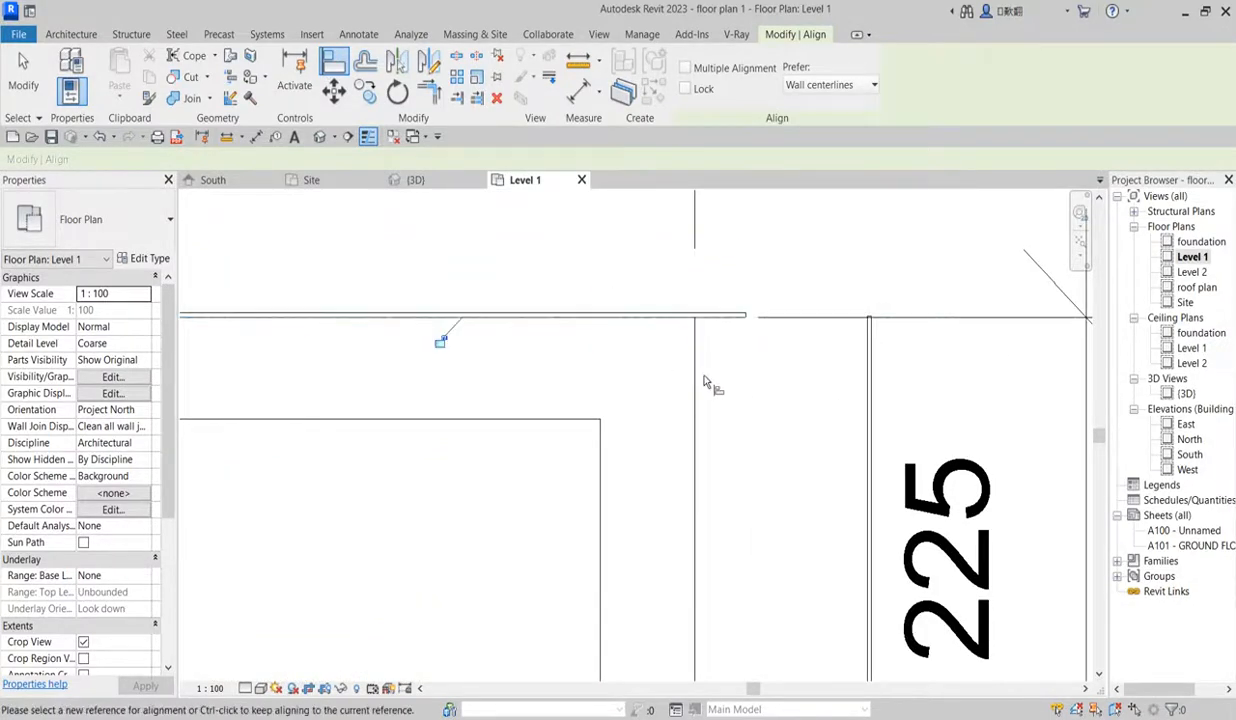
pyautogui.click(696, 383)
pyautogui.click(870, 383)
# Step: Align the thin wall at the north setback and along the Madam Room's north side with the outer faces of the house walls
pyautogui.scroll(-3, 903, 358)
pyautogui.scroll(-4, 903, 358)
pyautogui.scroll(6, 541, 347)
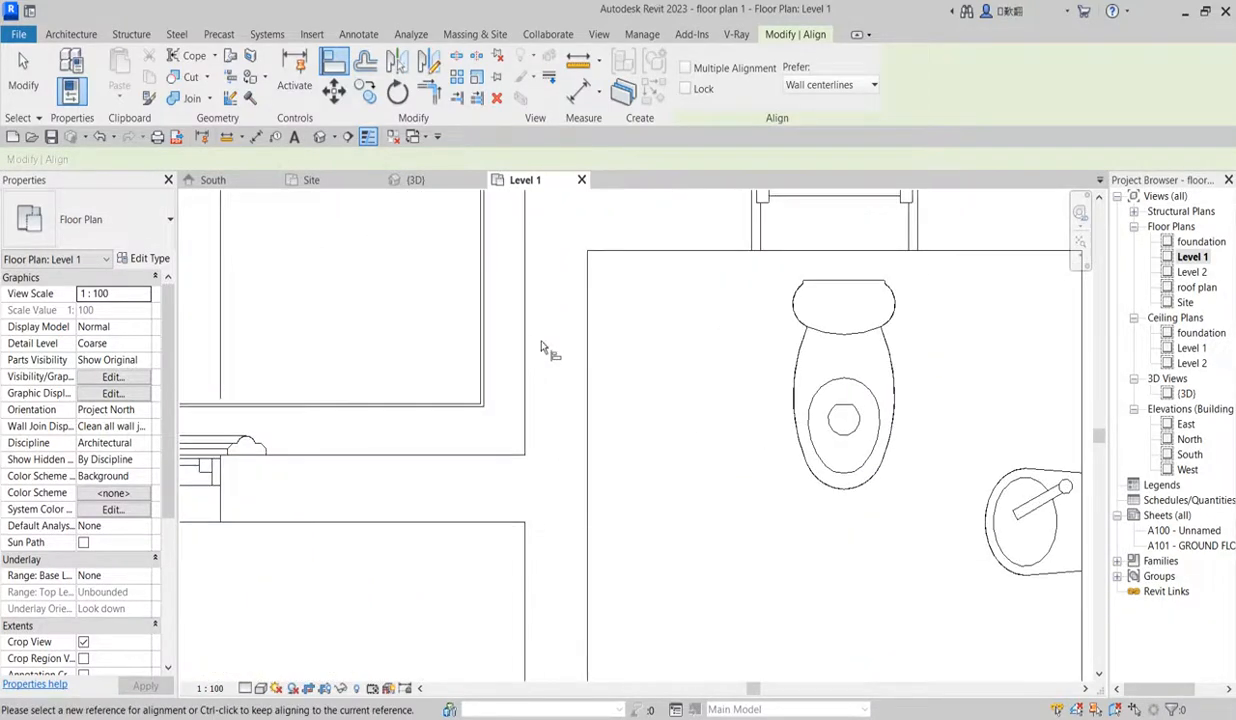
pyautogui.click(522, 349)
pyautogui.click(490, 350)
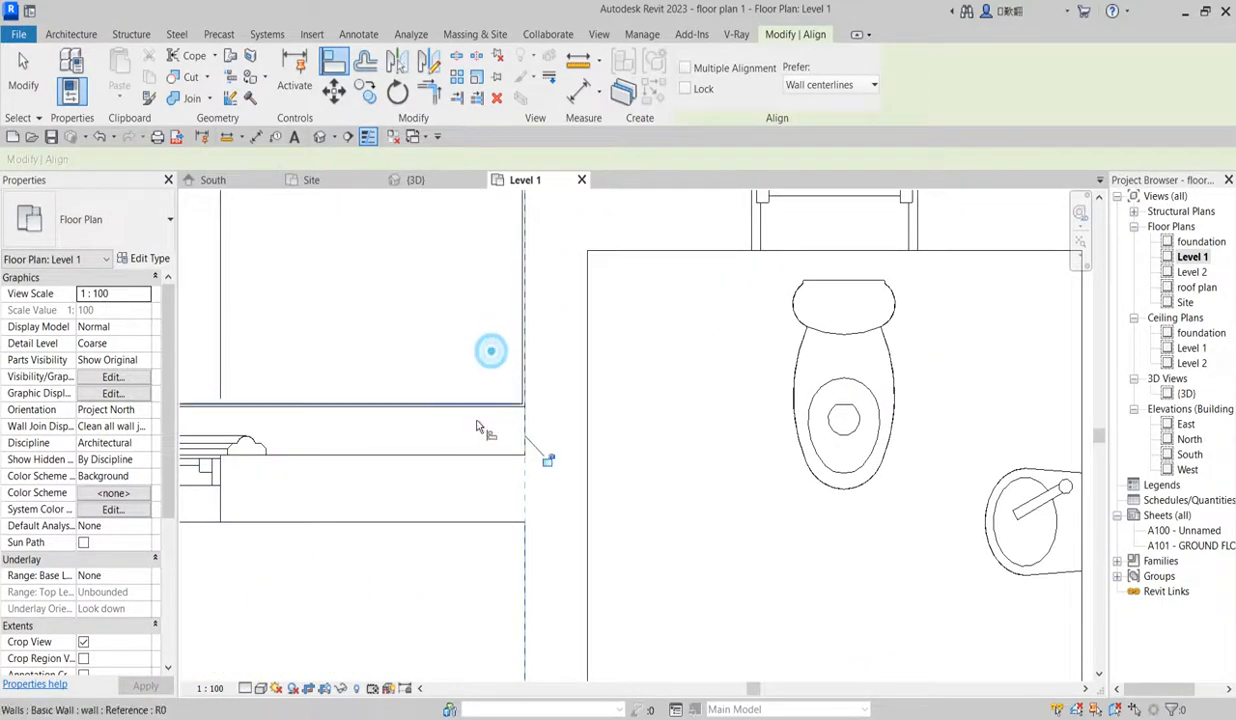
pyautogui.click(476, 425)
pyautogui.click(474, 418)
pyautogui.scroll(-1, 478, 424)
pyautogui.click(491, 440)
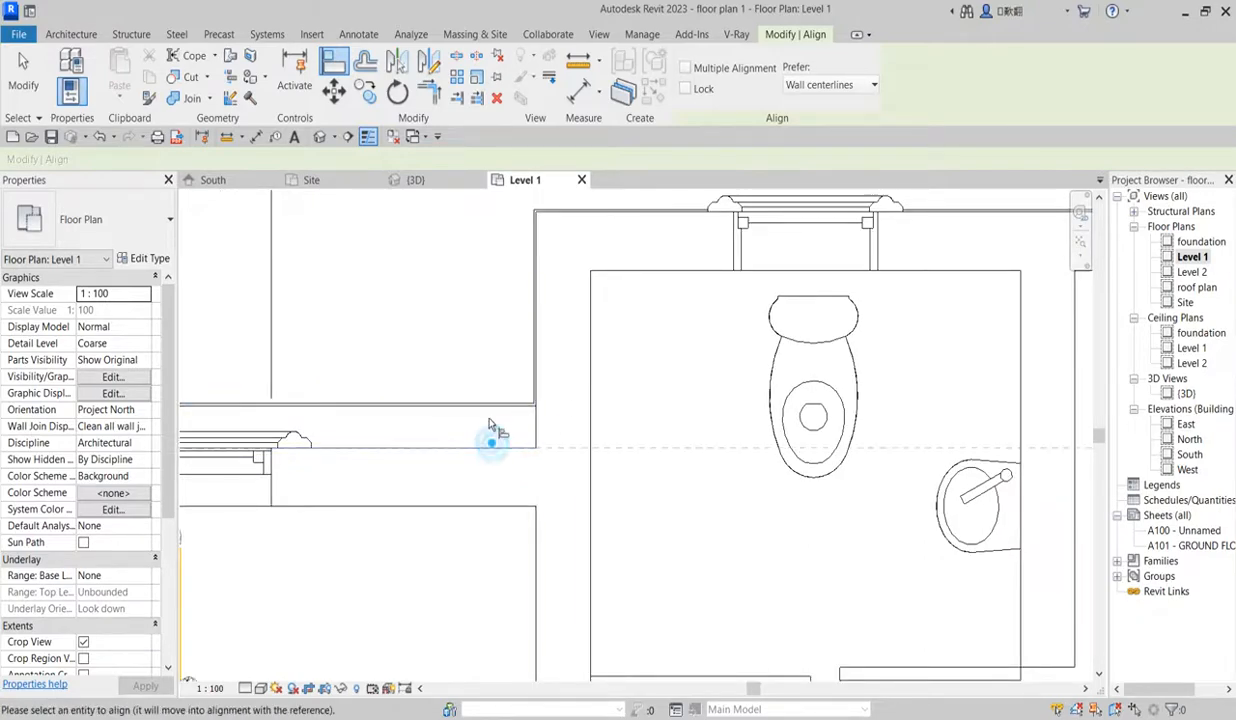
pyautogui.click(492, 411)
# Step: Align the long west thin wall with the outer face of the Madam Room's and Guest Room's west wall
pyautogui.scroll(-5, 627, 406)
pyautogui.scroll(2, 446, 462)
pyautogui.scroll(3, 469, 453)
pyautogui.click(380, 387)
pyautogui.scroll(-6, 488, 297)
pyautogui.scroll(3, 535, 503)
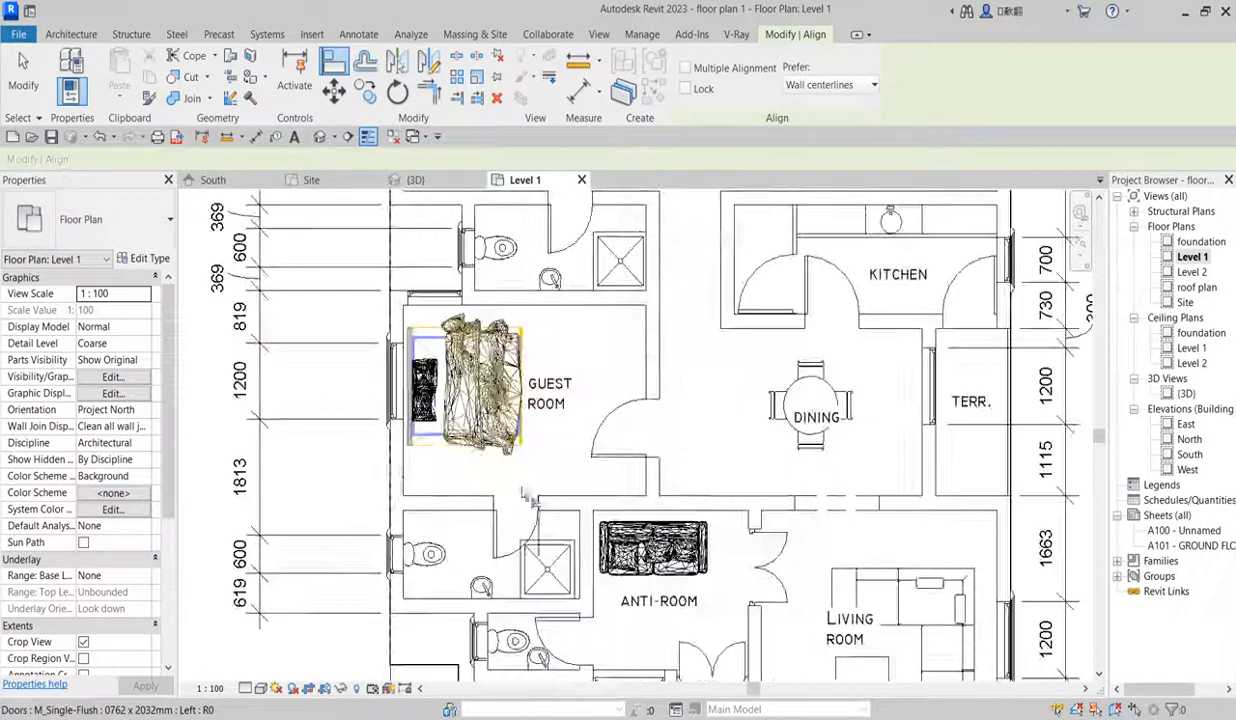
# Step: Align the two thin wall segments at the recess beside the Anti-Room toilet with the outer faces of the house walls
pyautogui.scroll(-4, 448, 420)
pyautogui.scroll(5, 461, 363)
pyautogui.scroll(3, 395, 437)
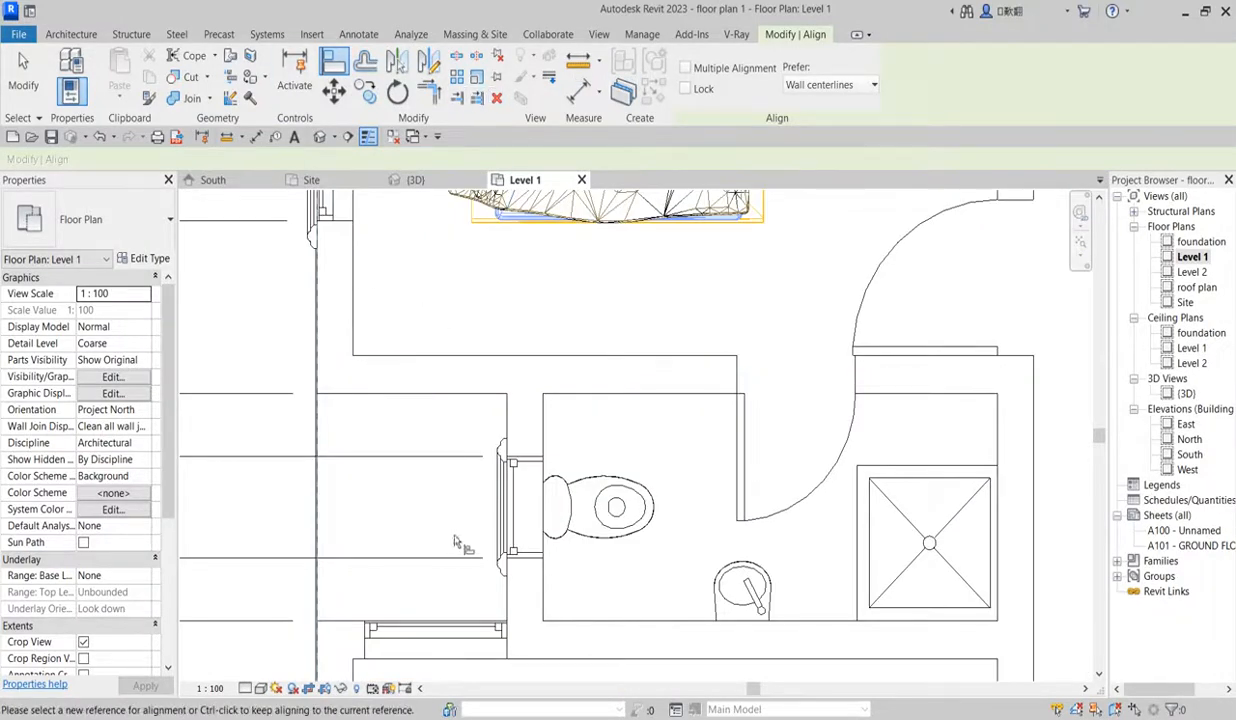
pyautogui.scroll(-5, 560, 284)
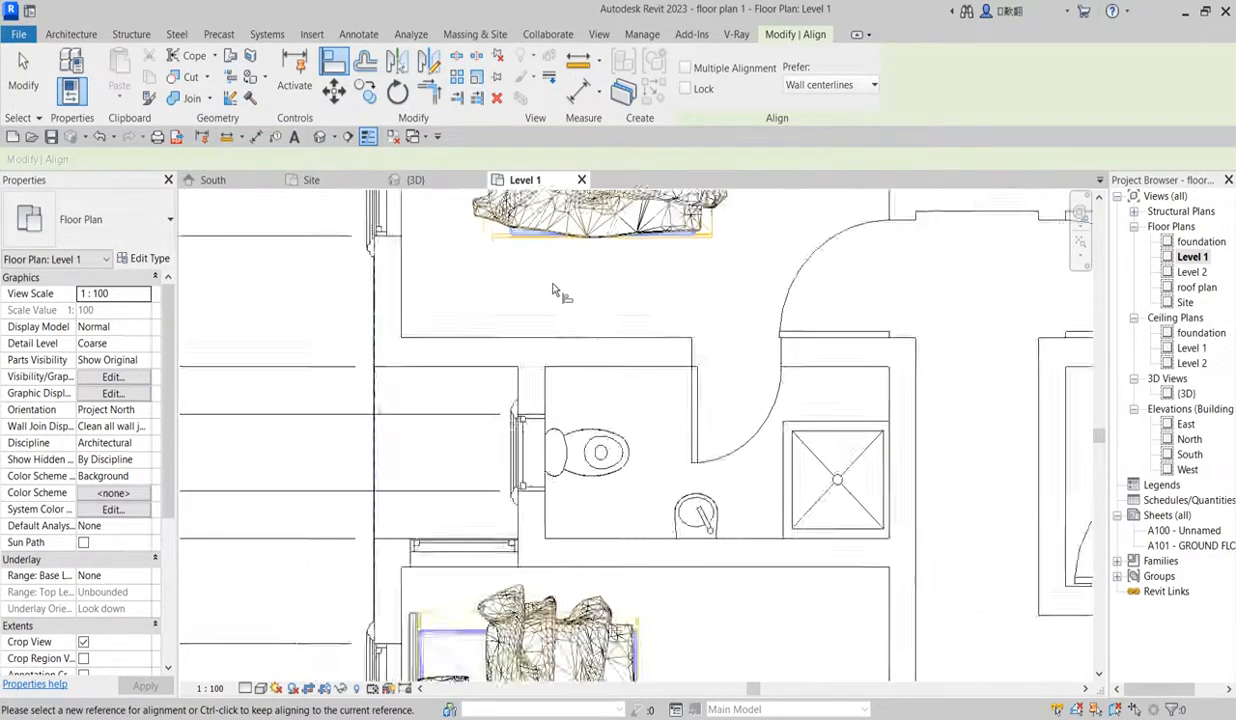
pyautogui.scroll(5, 541, 517)
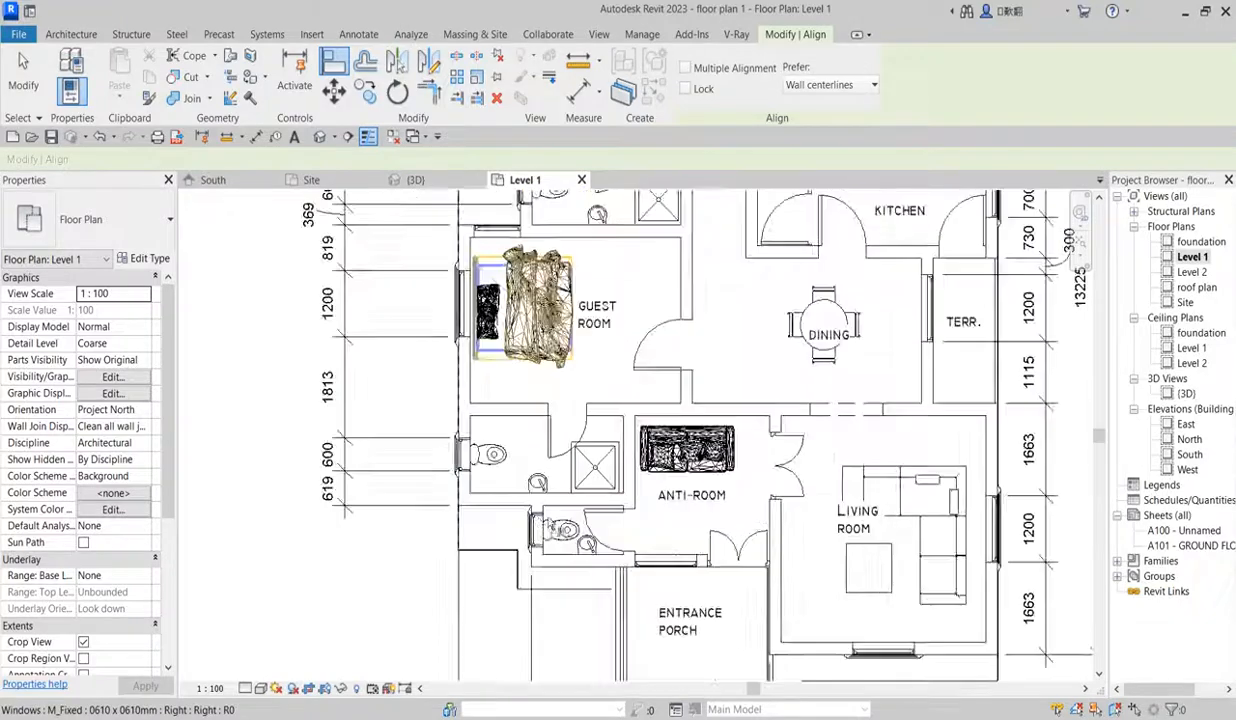
pyautogui.click(491, 495)
pyautogui.scroll(3, 455, 580)
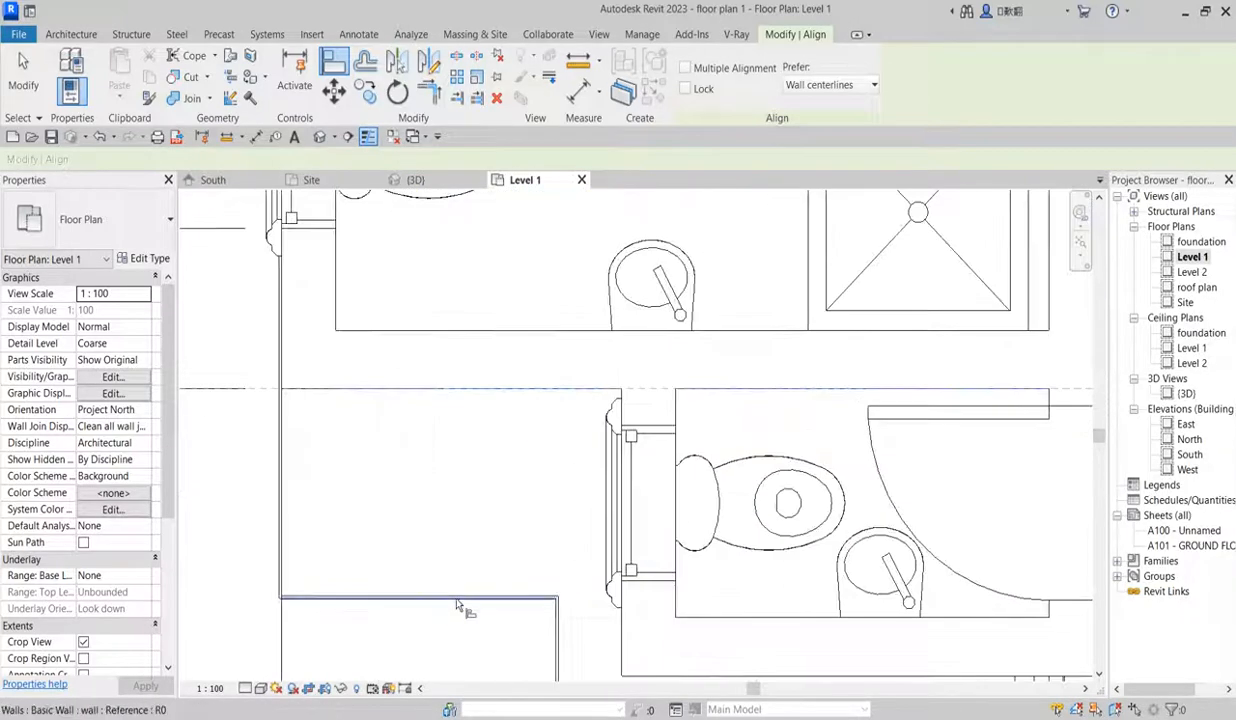
pyautogui.click(461, 586)
pyautogui.click(623, 652)
pyautogui.click(560, 628)
# Step: Align the thin wall south of the Anti-Room toilet with the outer face of the toilet's south wall
pyautogui.scroll(-3, 428, 488)
pyautogui.scroll(3, 512, 488)
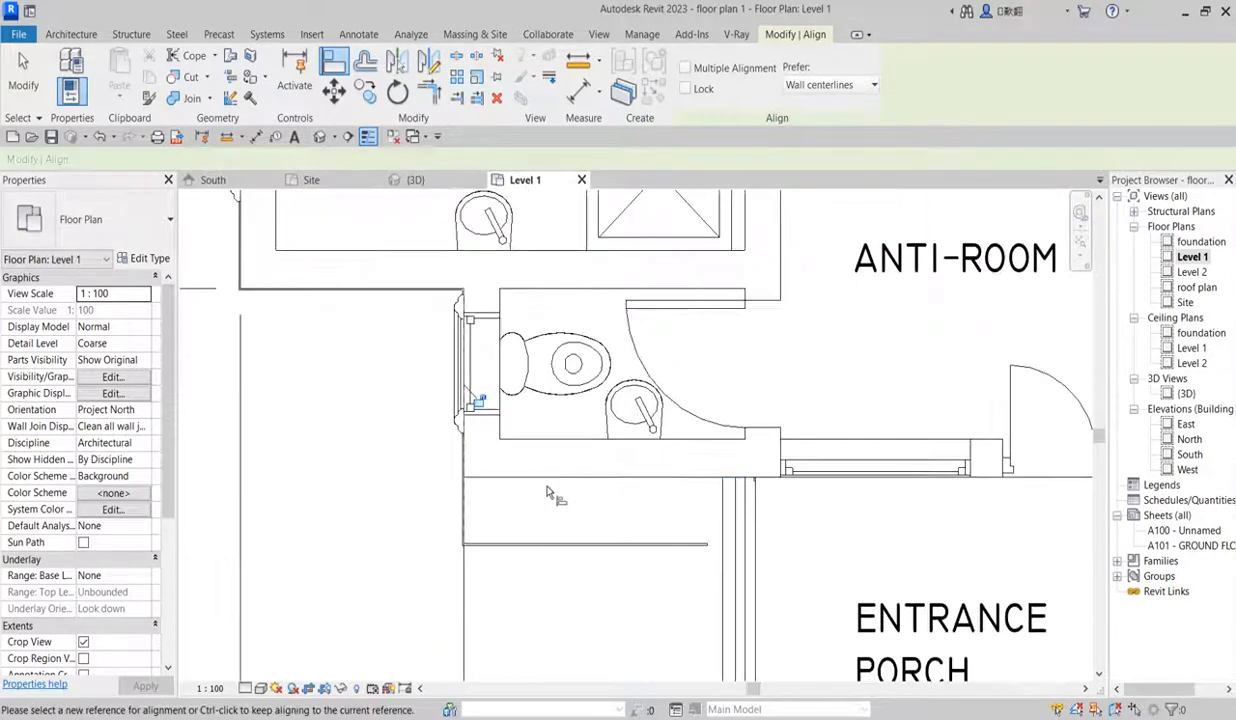
pyautogui.click(566, 481)
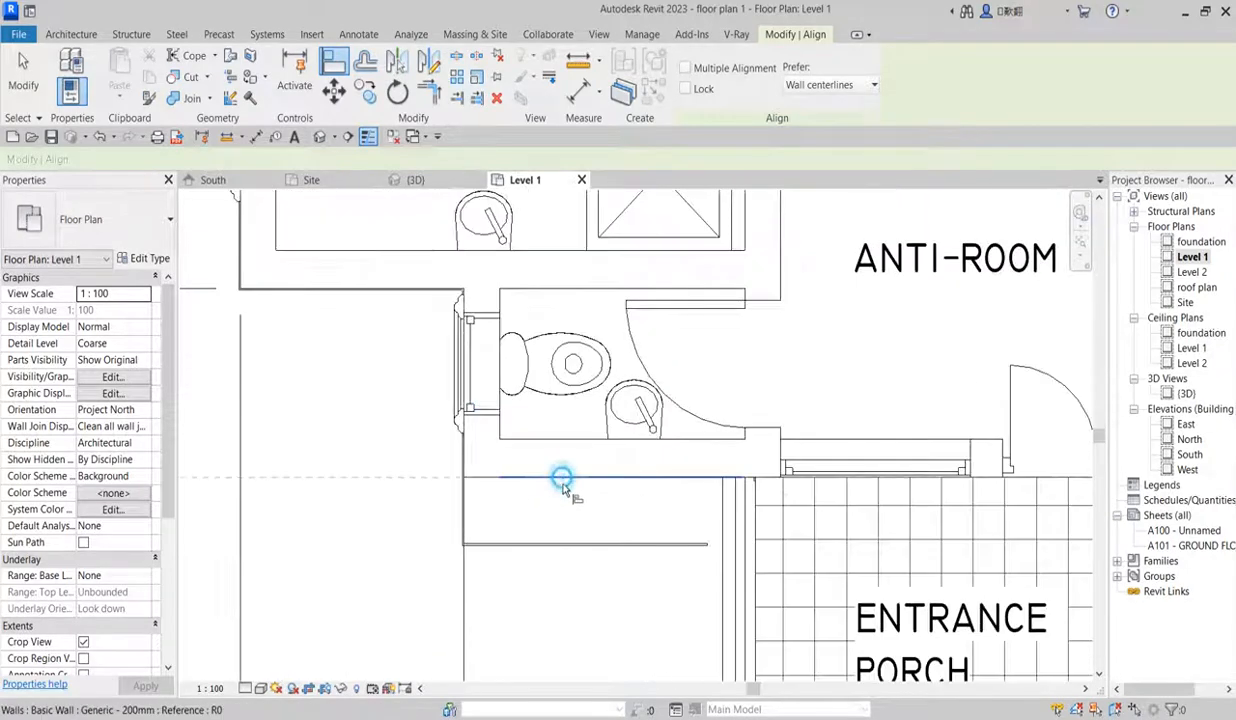
pyautogui.click(588, 543)
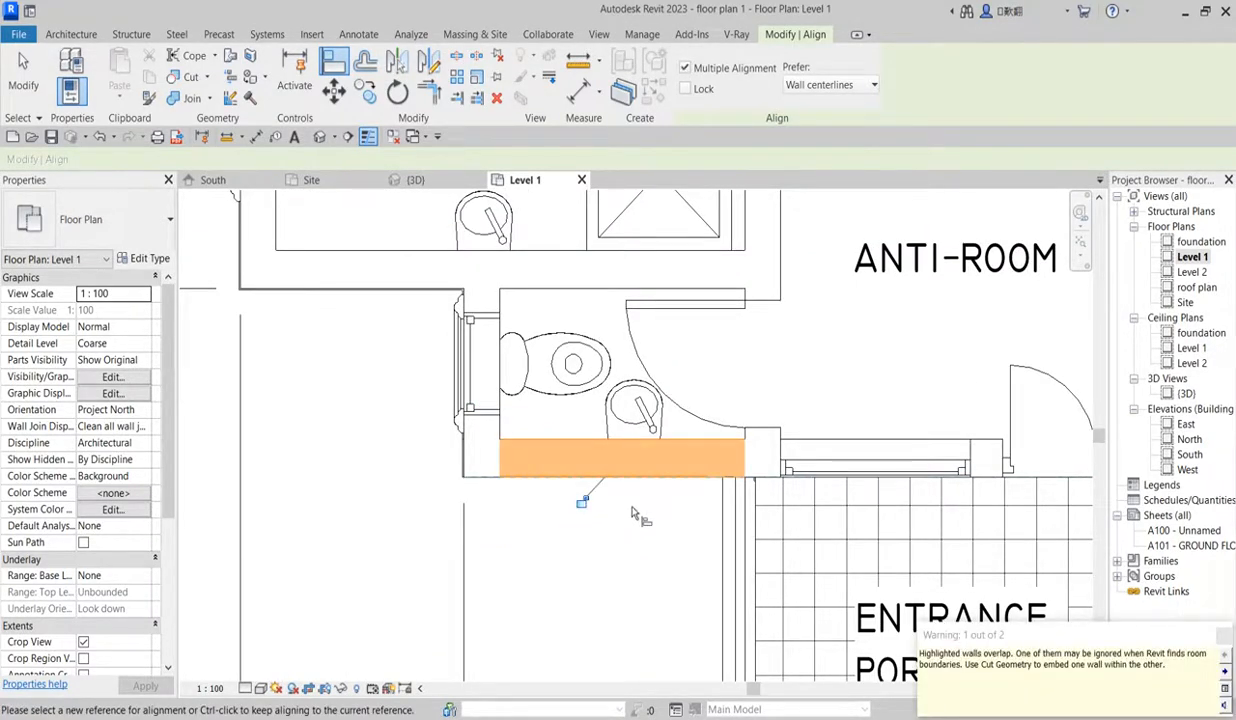
pyautogui.scroll(4, 600, 505)
pyautogui.click(621, 461)
pyautogui.click(613, 582)
pyautogui.scroll(-5, 621, 516)
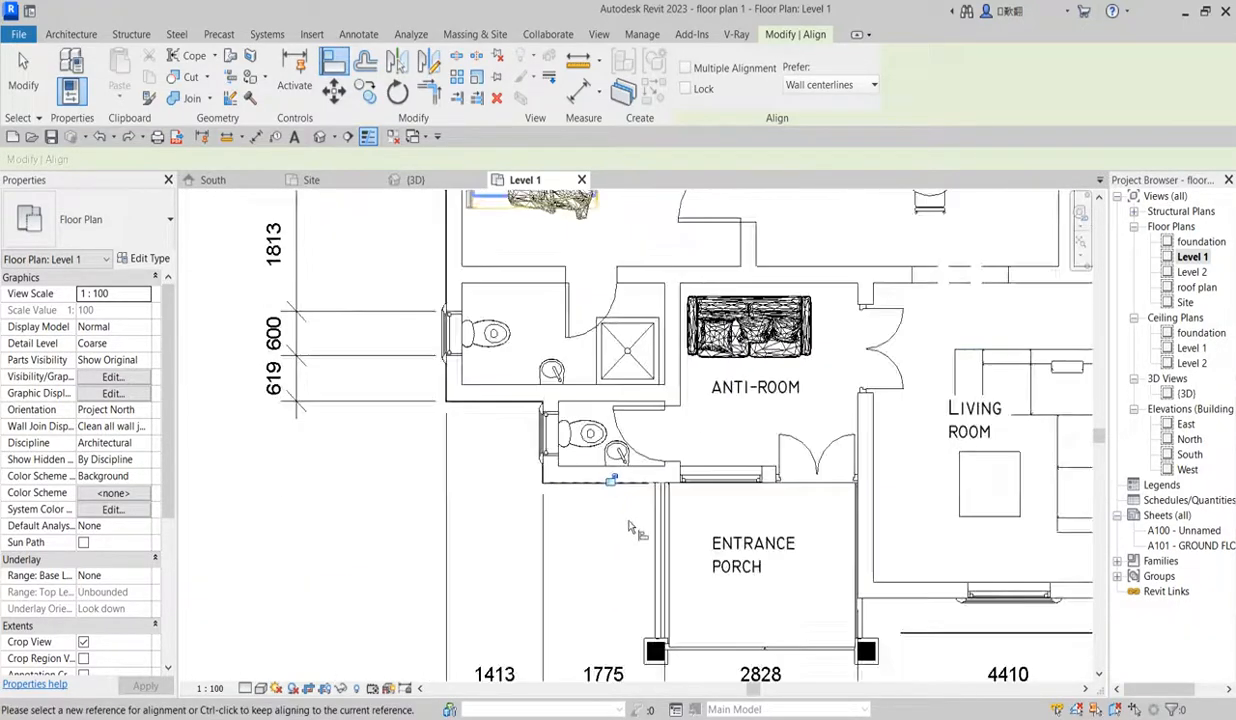
# Step: Align the Living Room's south thin wall with the outer face of the house wall and end the Align command
pyautogui.scroll(4, 787, 608)
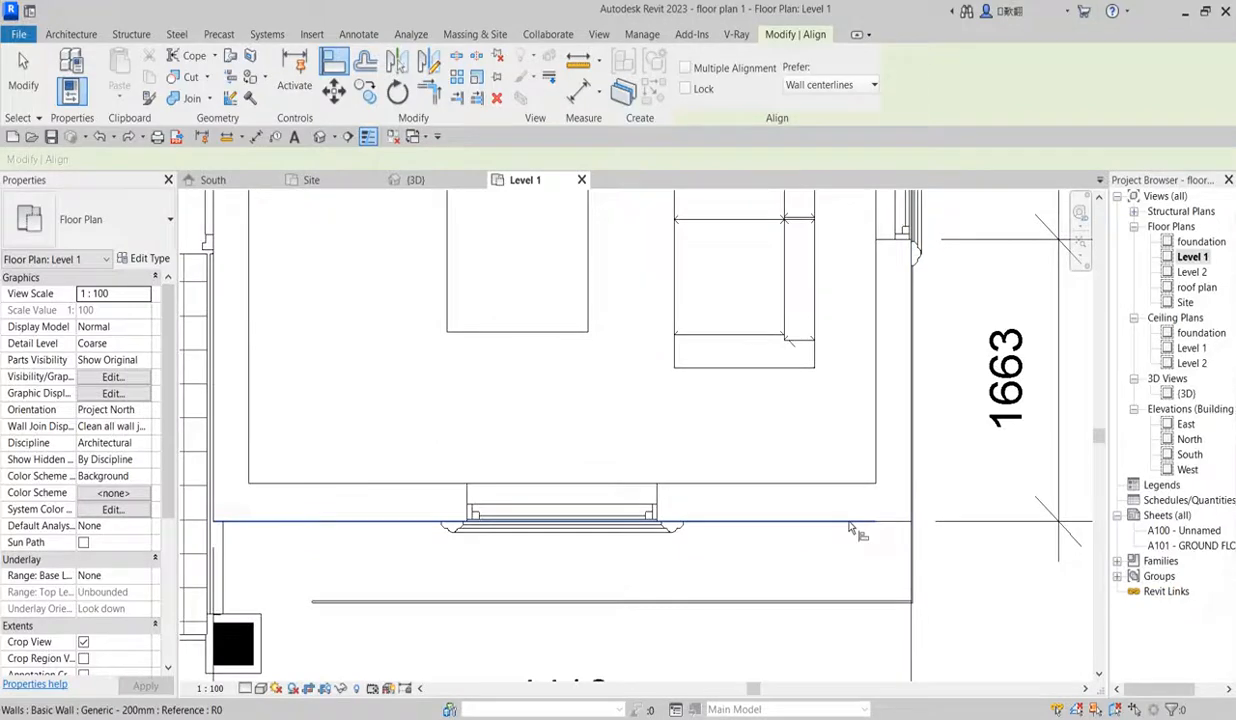
pyautogui.click(849, 522)
pyautogui.scroll(3, 833, 596)
pyautogui.click(909, 602)
pyautogui.scroll(-4, 891, 551)
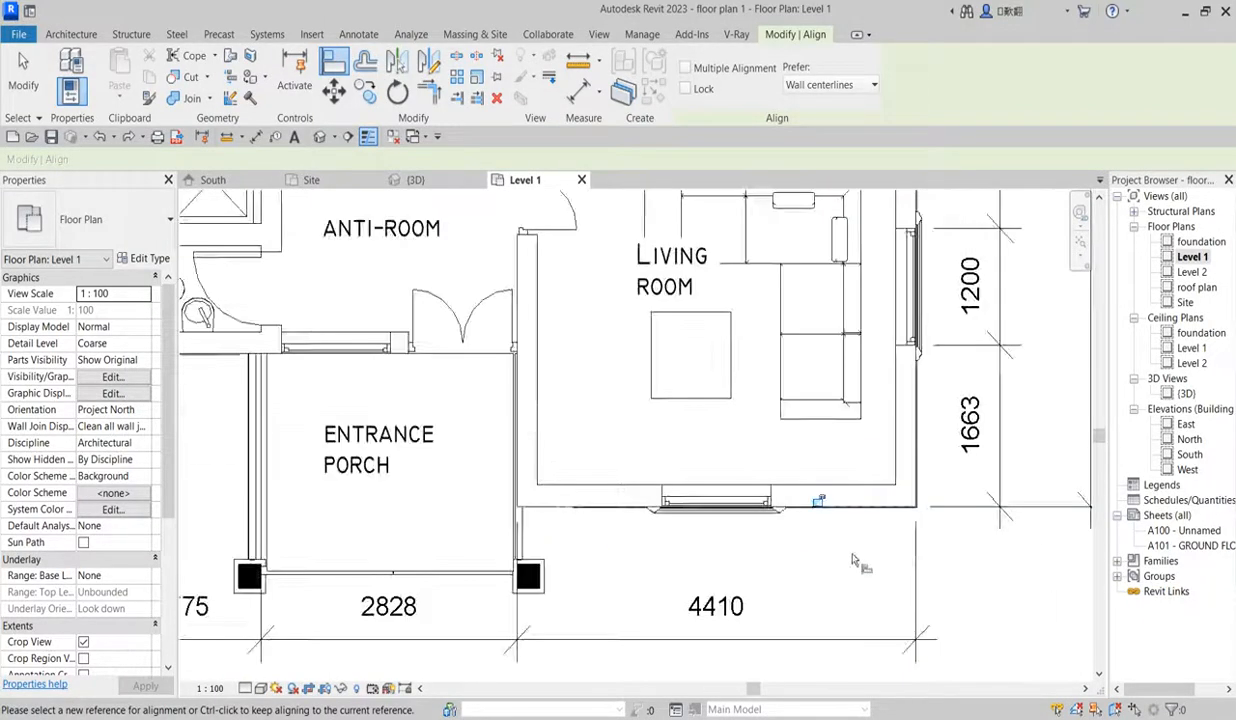
pyautogui.rightClick(428, 452)
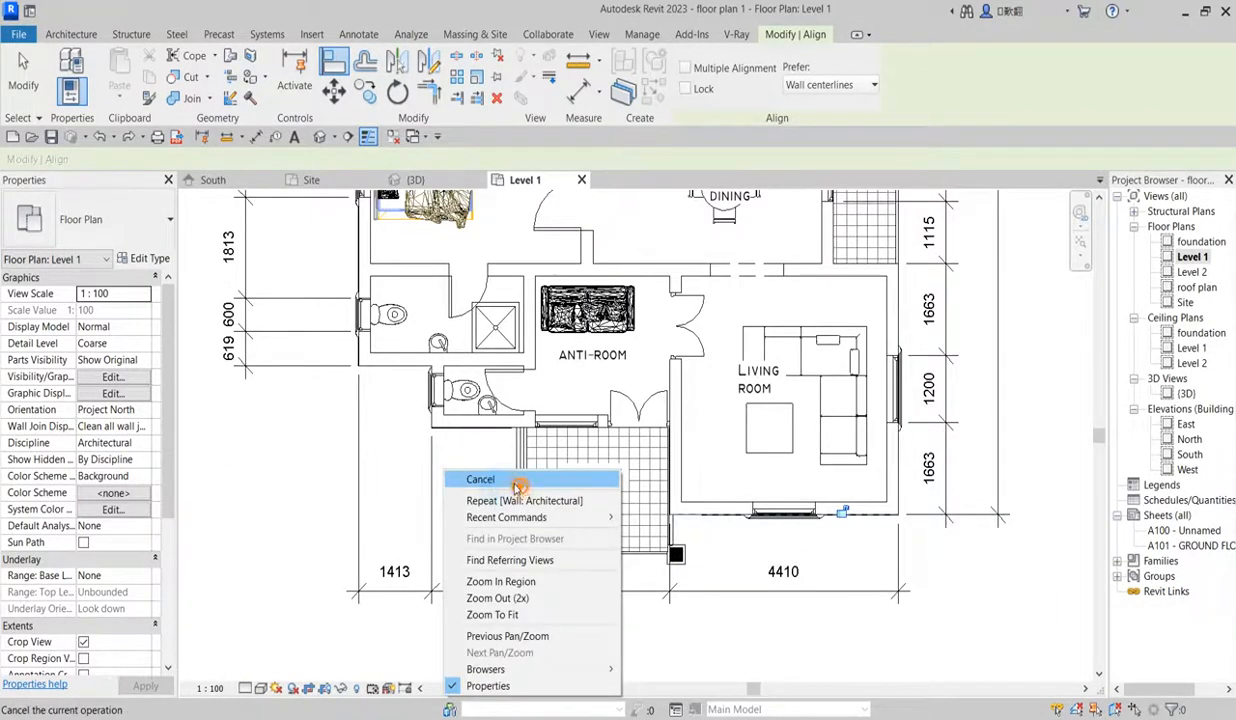
pyautogui.press('Escape')
pyautogui.rightClick(488, 471)
pyautogui.click(525, 480)
# Step: Extend the thin wall south of the Anti-Room toilet east to the Entrance Porch, to a length of about 1840 mm
pyautogui.scroll(3, 470, 412)
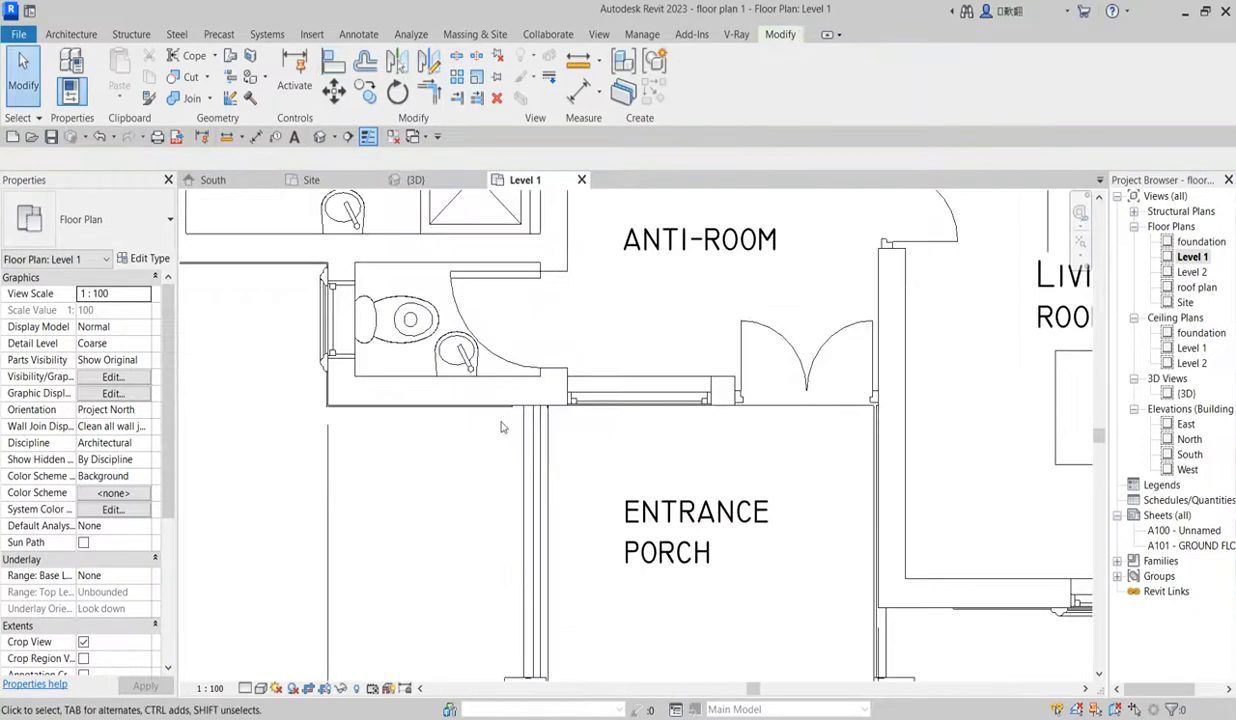
pyautogui.click(498, 410)
pyautogui.scroll(4, 486, 418)
pyautogui.click(498, 394)
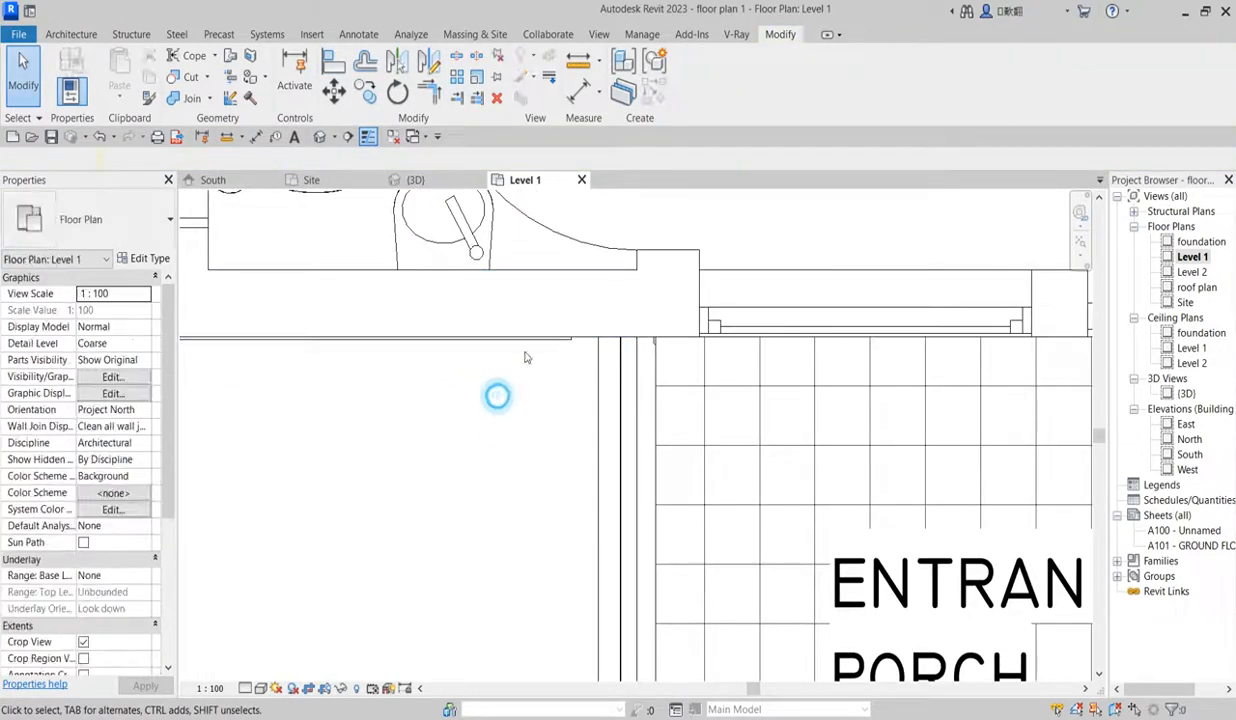
pyautogui.click(525, 342)
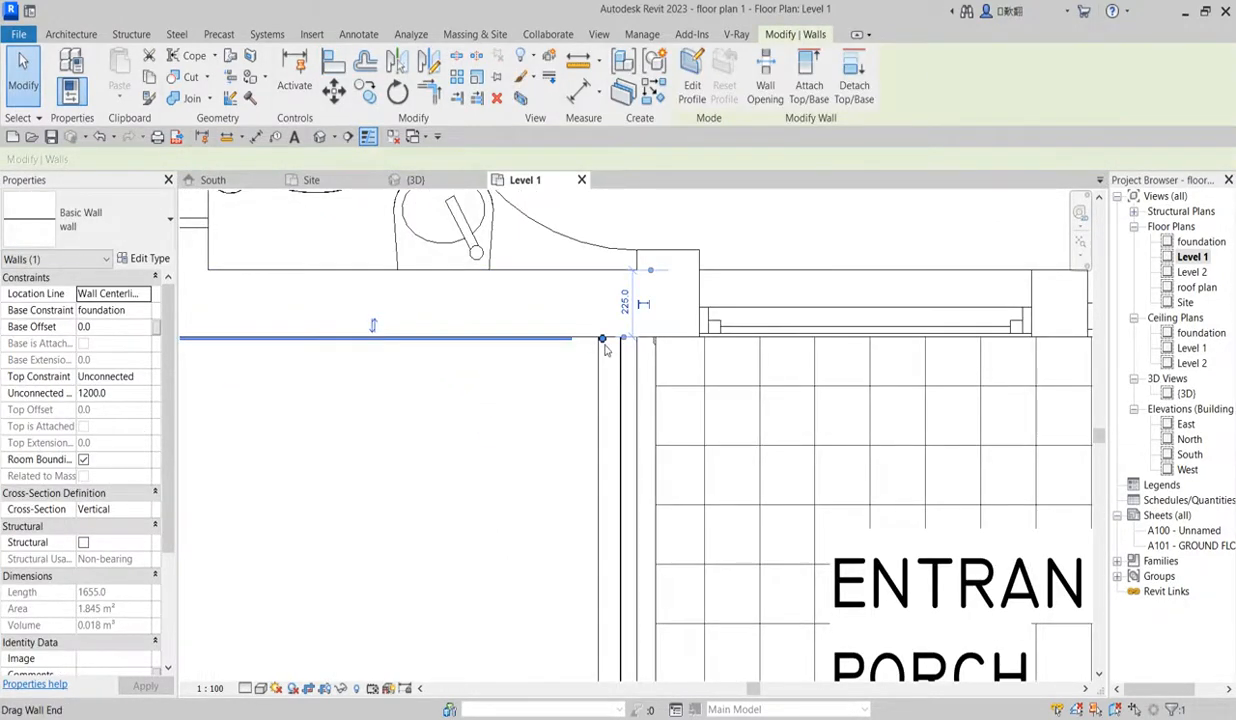
pyautogui.moveTo(603, 342); pyautogui.dragTo(655, 340)
# Step: Extend the Living Room's south thin wall west to the Entrance Porch corner, to a length of about 4400 mm
pyautogui.scroll(-4, 488, 386)
pyautogui.scroll(3, 825, 462)
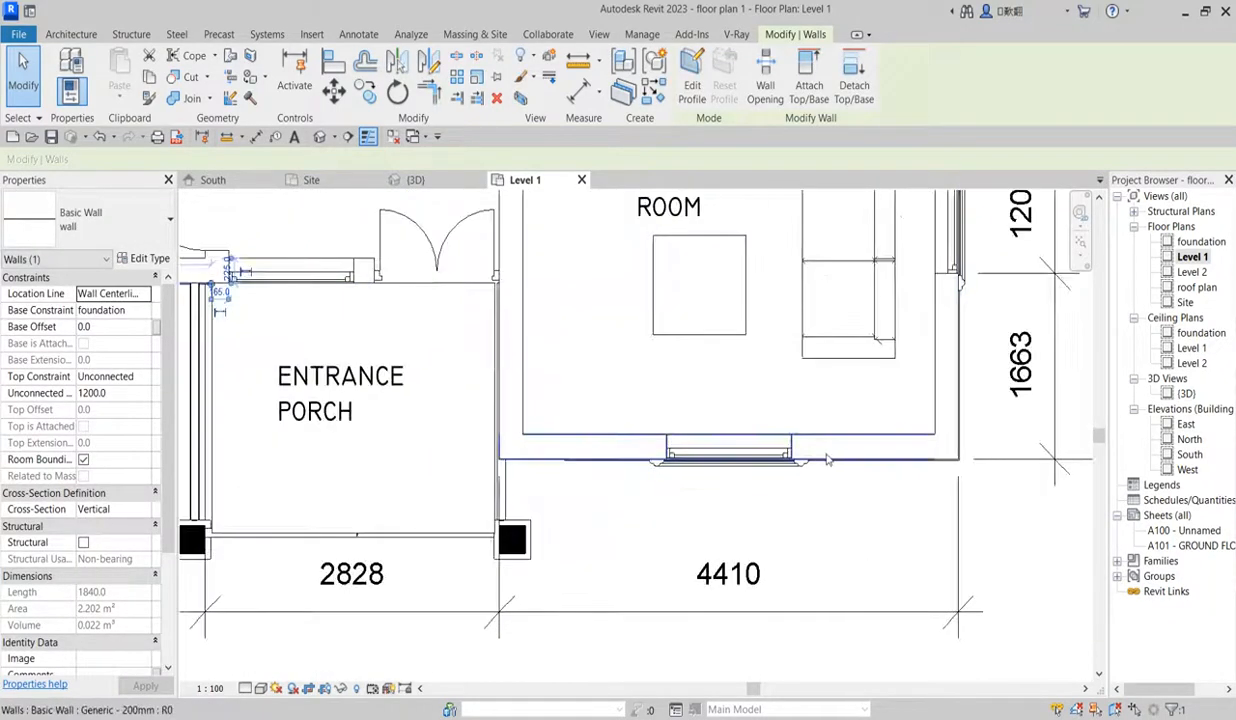
pyautogui.scroll(3, 831, 472)
pyautogui.click(855, 452)
pyautogui.scroll(-3, 457, 428)
pyautogui.scroll(3, 350, 430)
pyautogui.moveTo(415, 460); pyautogui.dragTo(321, 461)
pyautogui.scroll(-6, 592, 428)
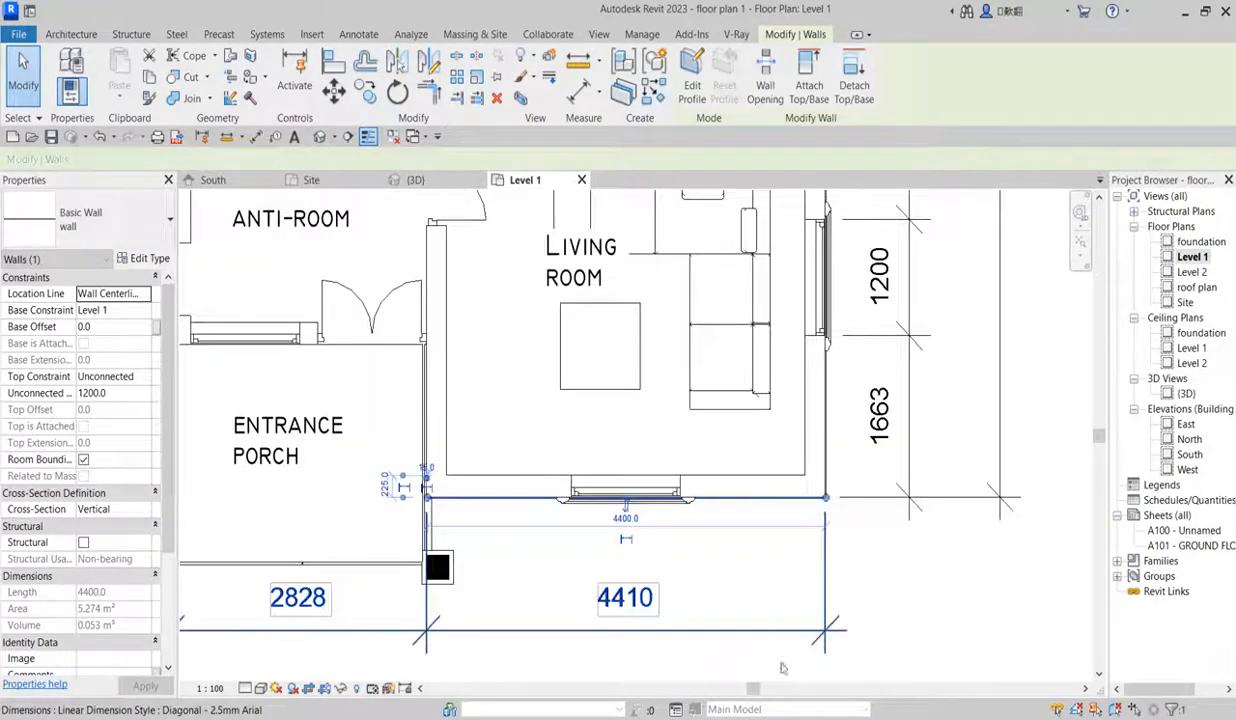
# Step: Draw thin walls based on the foundation level along the toilet recess between Madam Room and Guest Room: about 1100 mm east side, plus south side
pyautogui.scroll(6, 593, 428)
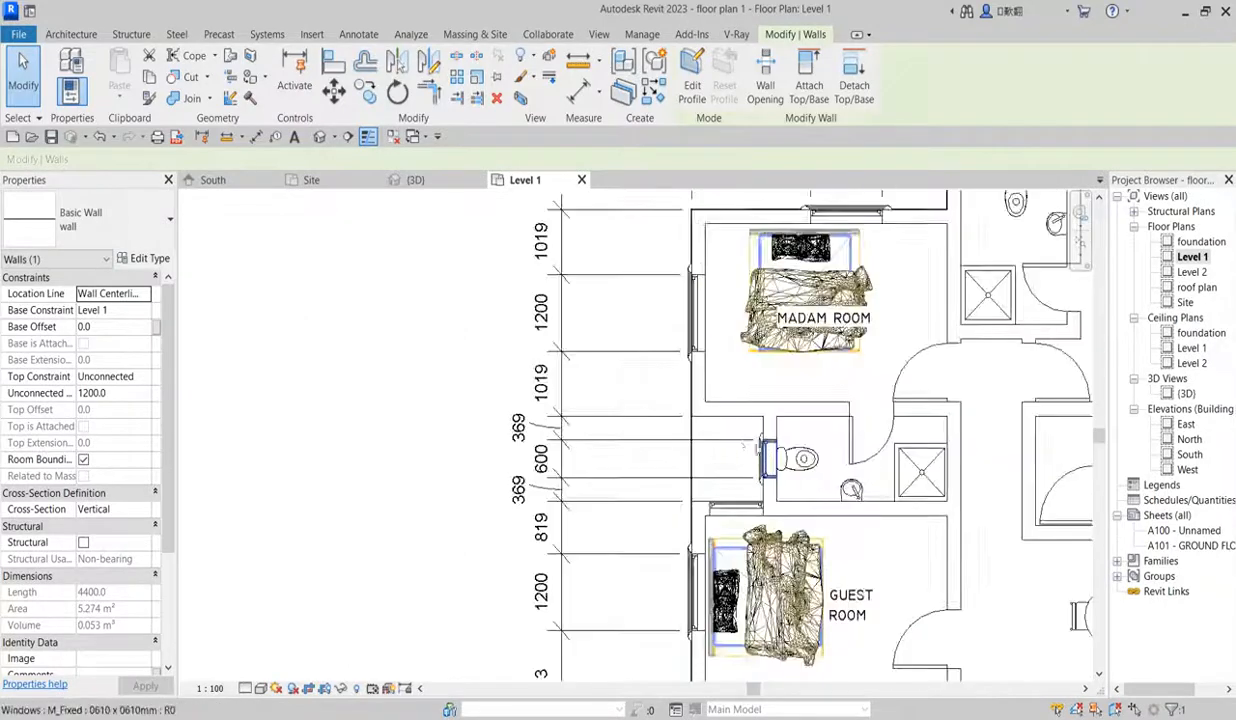
pyautogui.click(672, 423)
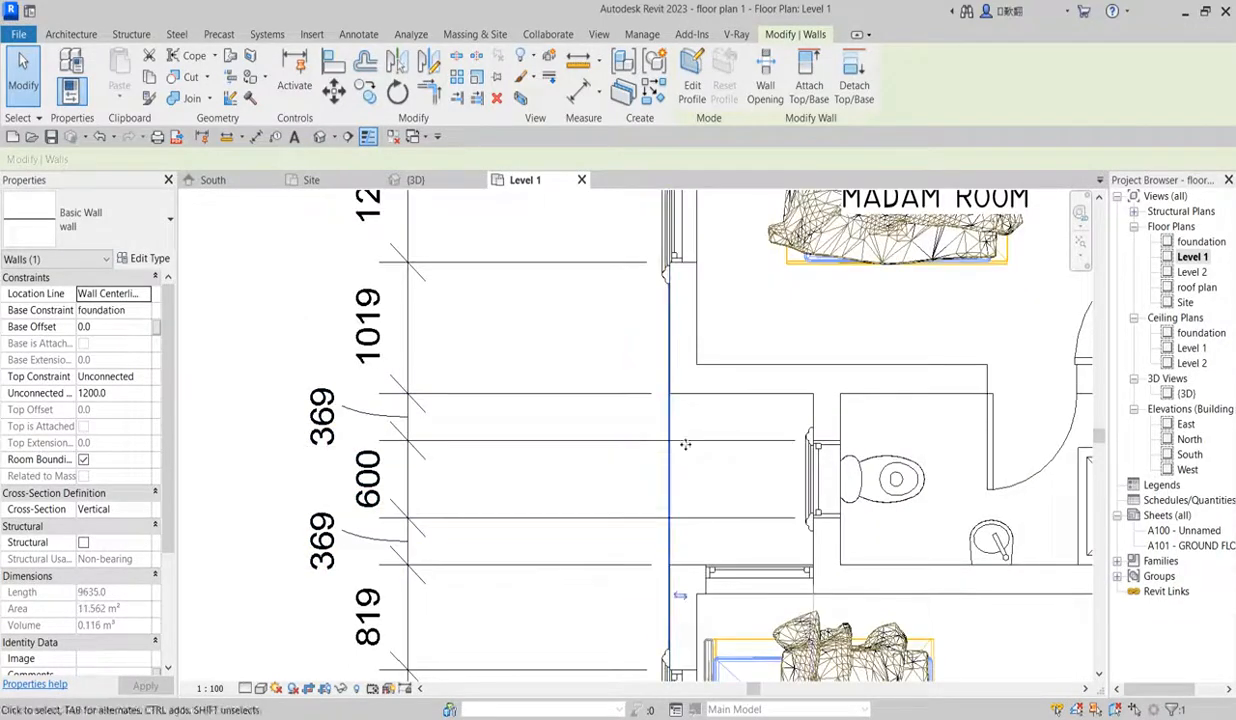
pyautogui.click(655, 92)
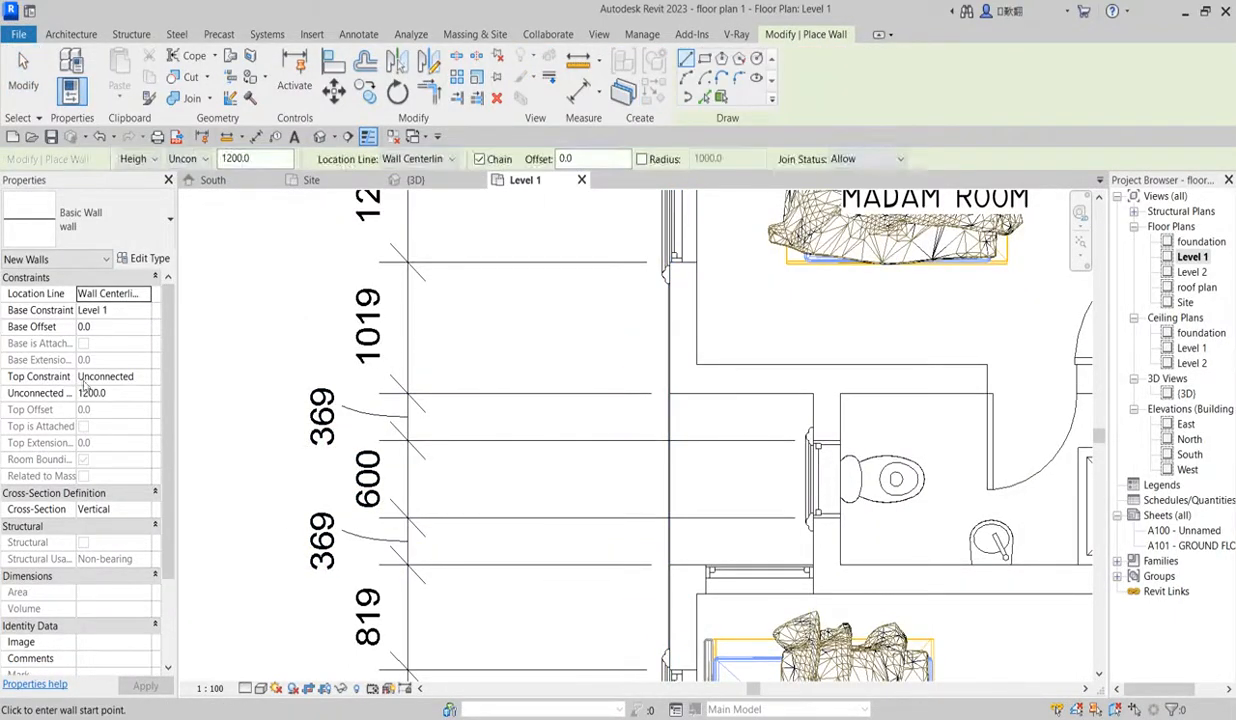
pyautogui.click(144, 313)
pyautogui.click(100, 327)
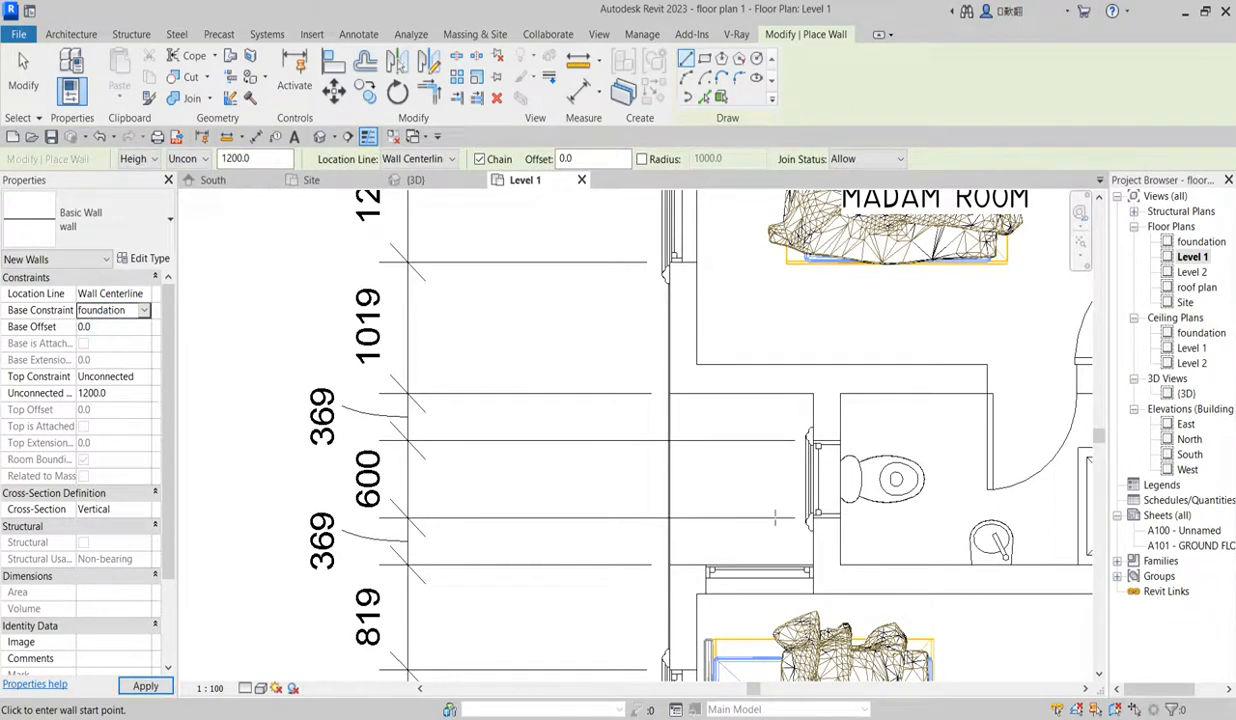
pyautogui.scroll(3, 815, 420)
pyautogui.click(768, 400)
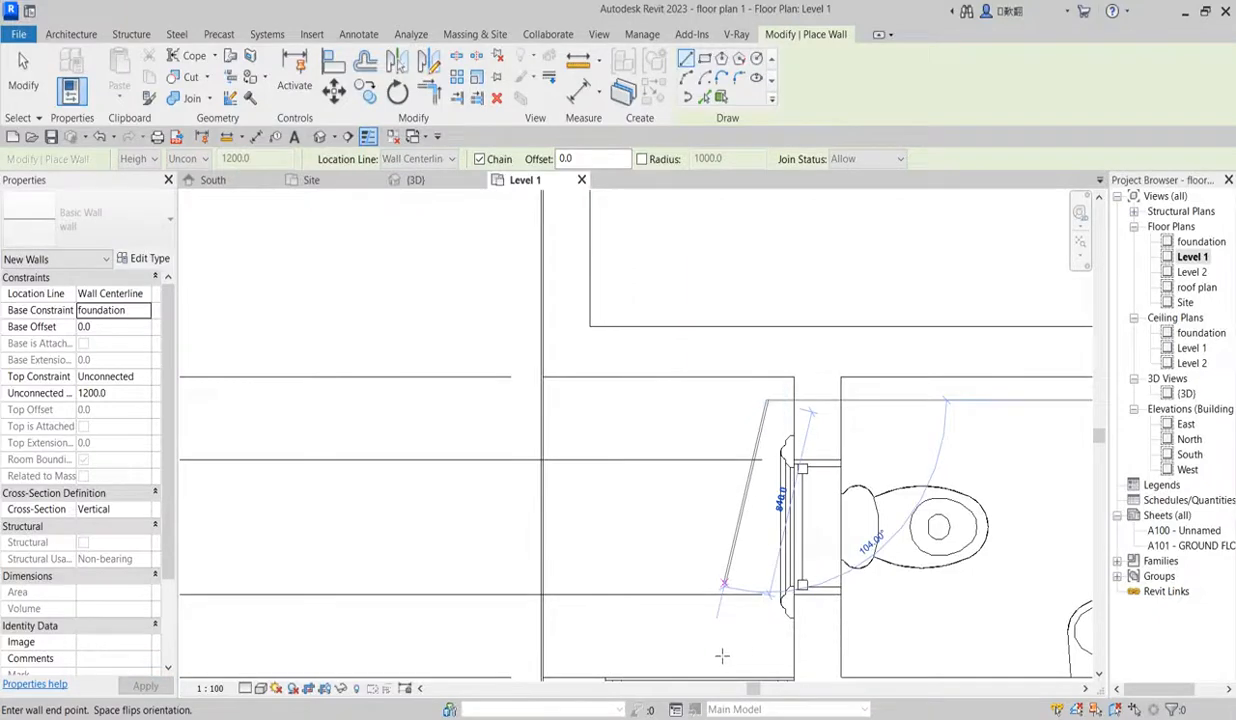
pyautogui.scroll(-5, 760, 585)
pyautogui.scroll(4, 762, 611)
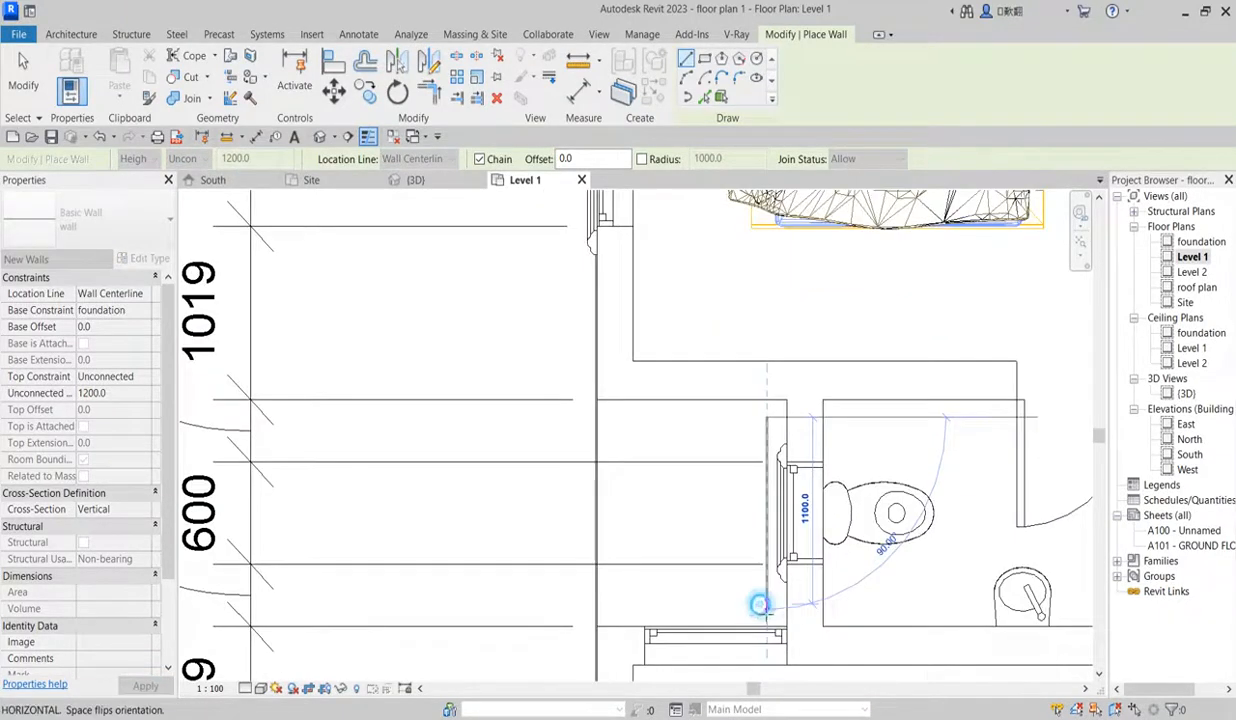
pyautogui.click(762, 604)
pyautogui.click(599, 603)
pyautogui.press('Escape')
# Step: Draw the recess's north thin wall from the top of its east wall to the west thin wall
pyautogui.click(766, 418)
pyautogui.click(600, 417)
pyautogui.press('Escape')
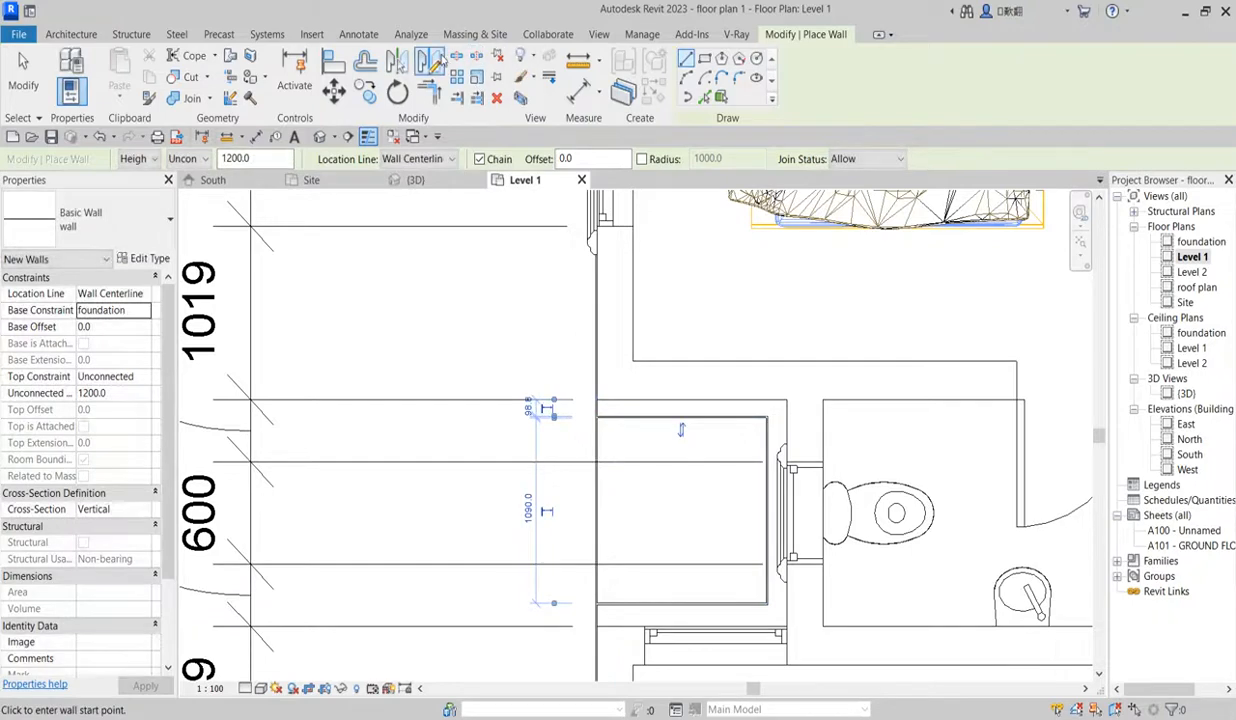
# Step: Split the long west thin wall at the recess and trim both parts into corners with the recess's north and south thin walls
pyautogui.click(455, 57)
pyautogui.click(603, 512)
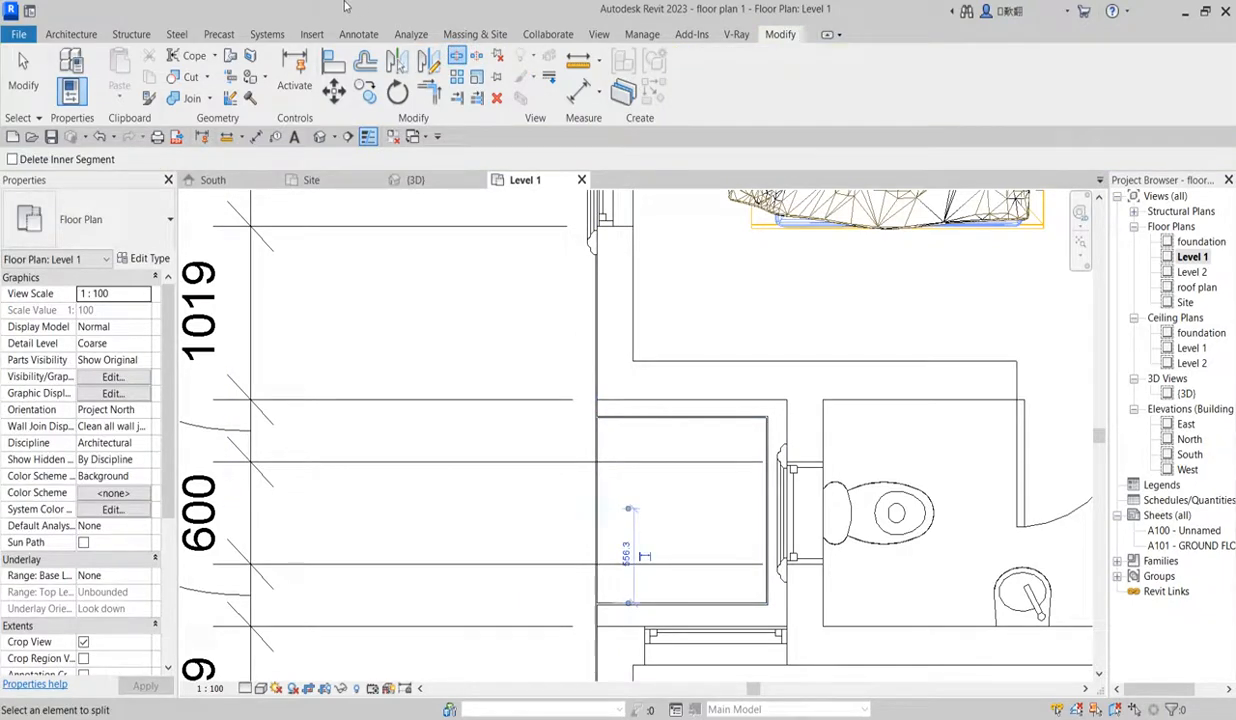
pyautogui.click(428, 92)
pyautogui.click(647, 417)
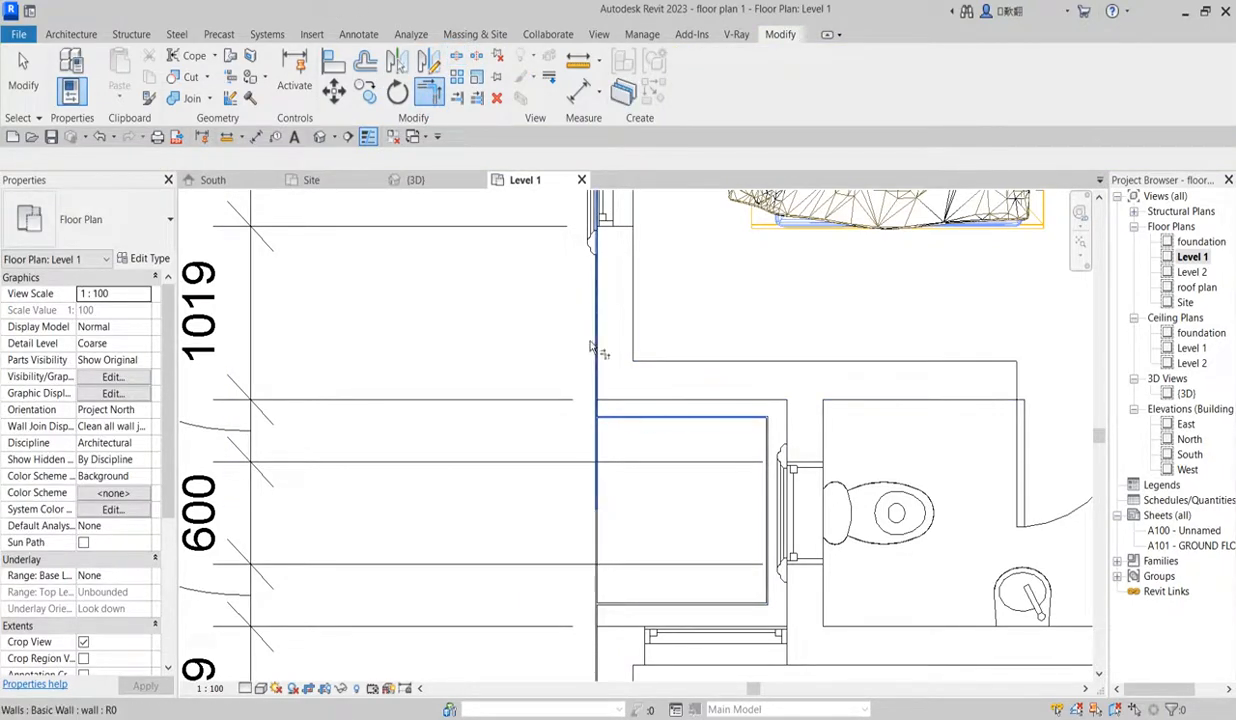
pyautogui.scroll(3, 598, 425)
pyautogui.click(598, 428)
pyautogui.scroll(-3, 647, 390)
pyautogui.scroll(3, 663, 540)
pyautogui.click(663, 540)
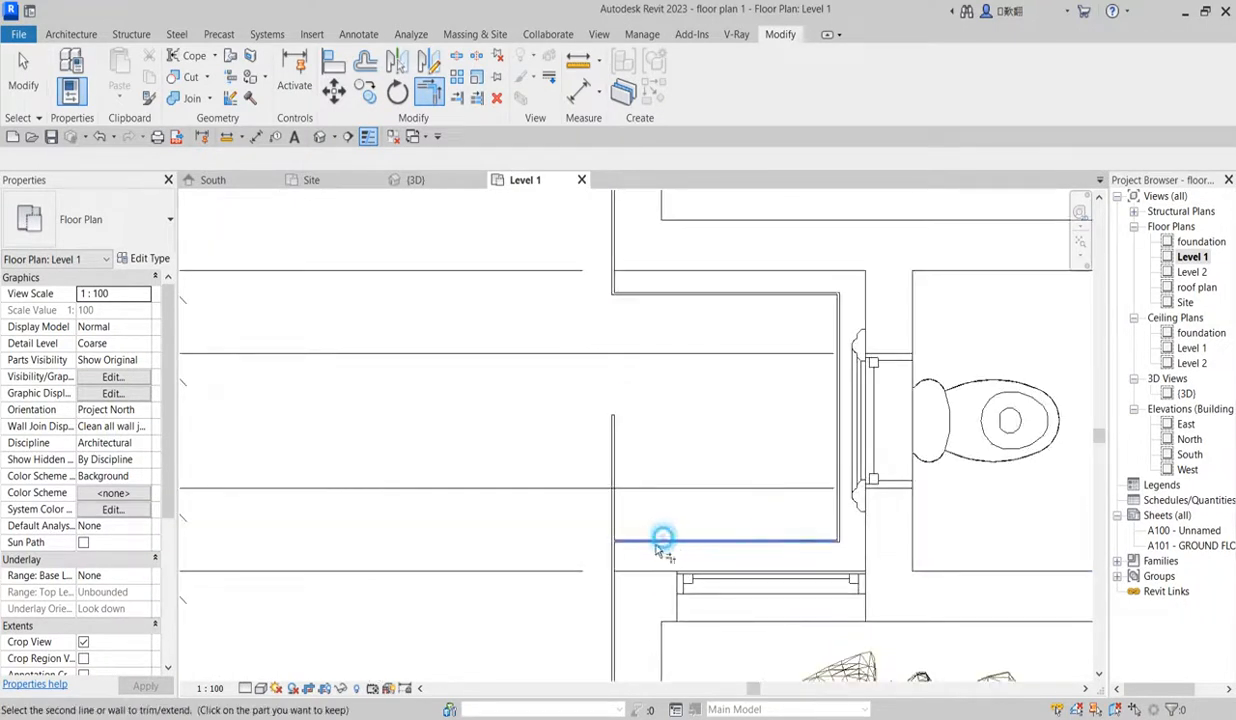
pyautogui.click(608, 555)
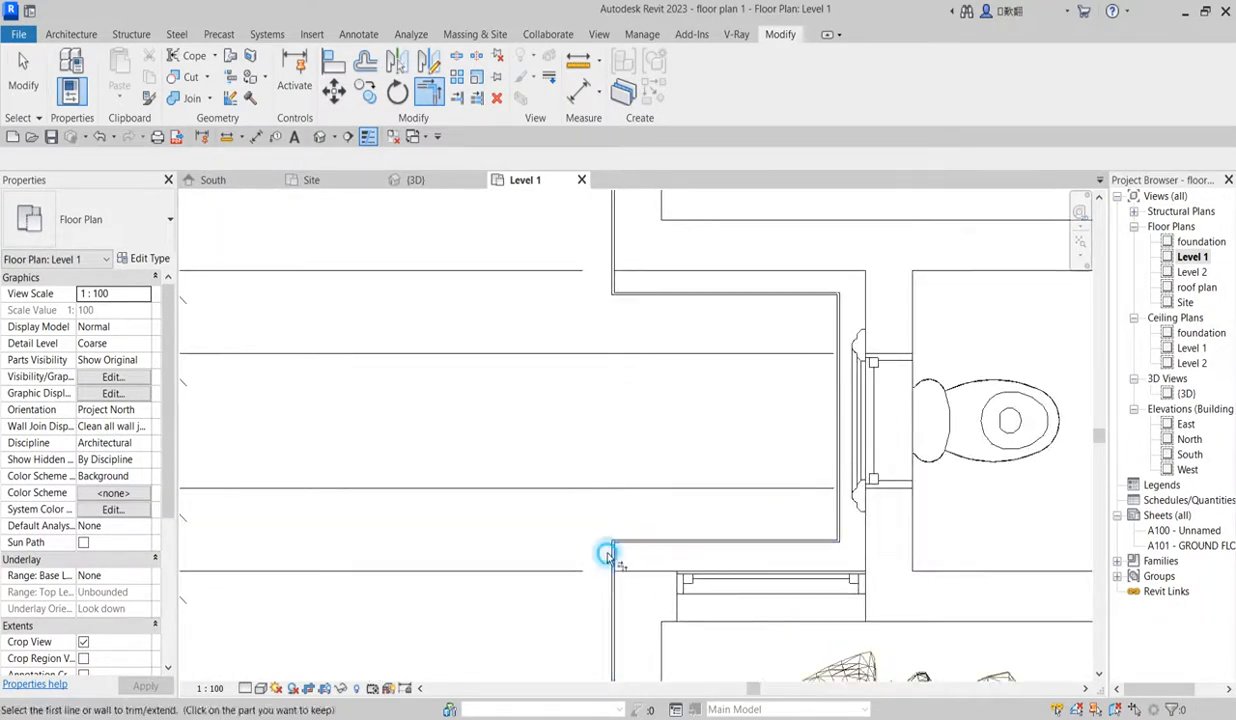
# Step: Align the recess's east and north thin walls with the outer faces of the adjoining house walls
pyautogui.click(330, 62)
pyautogui.scroll(3, 855, 285)
pyautogui.click(871, 306)
pyautogui.click(830, 346)
pyautogui.click(787, 274)
pyautogui.click(799, 315)
# Step: Align the recess's south thin wall with the outer face of the Guest Room's north wall
pyautogui.scroll(-4, 799, 279)
pyautogui.scroll(5, 816, 475)
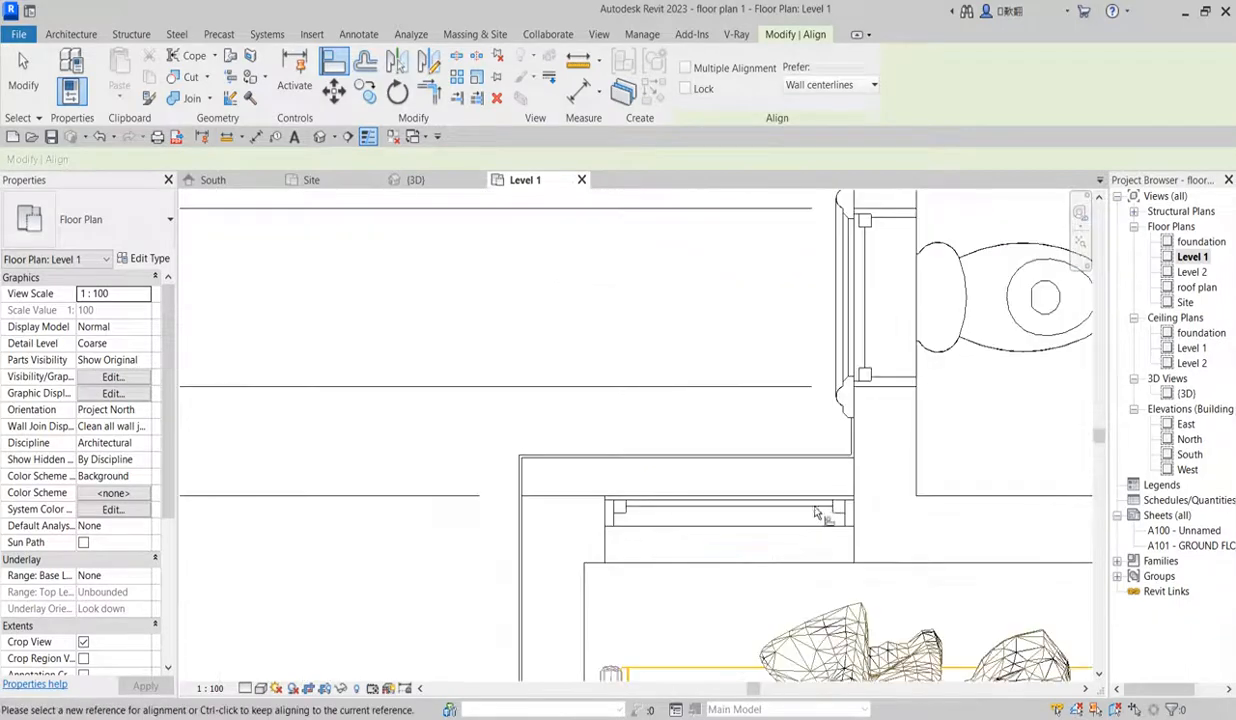
pyautogui.scroll(1, 838, 508)
pyautogui.click(850, 500)
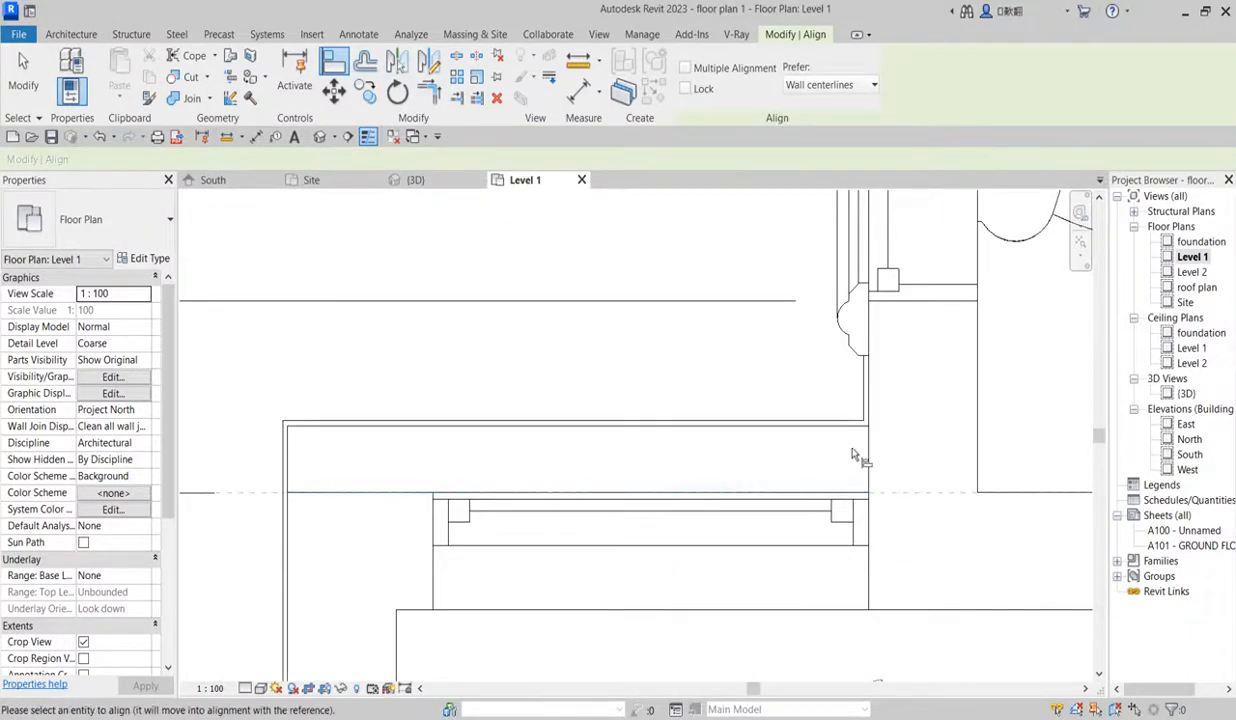
pyautogui.click(531, 436)
pyautogui.scroll(-4, 588, 422)
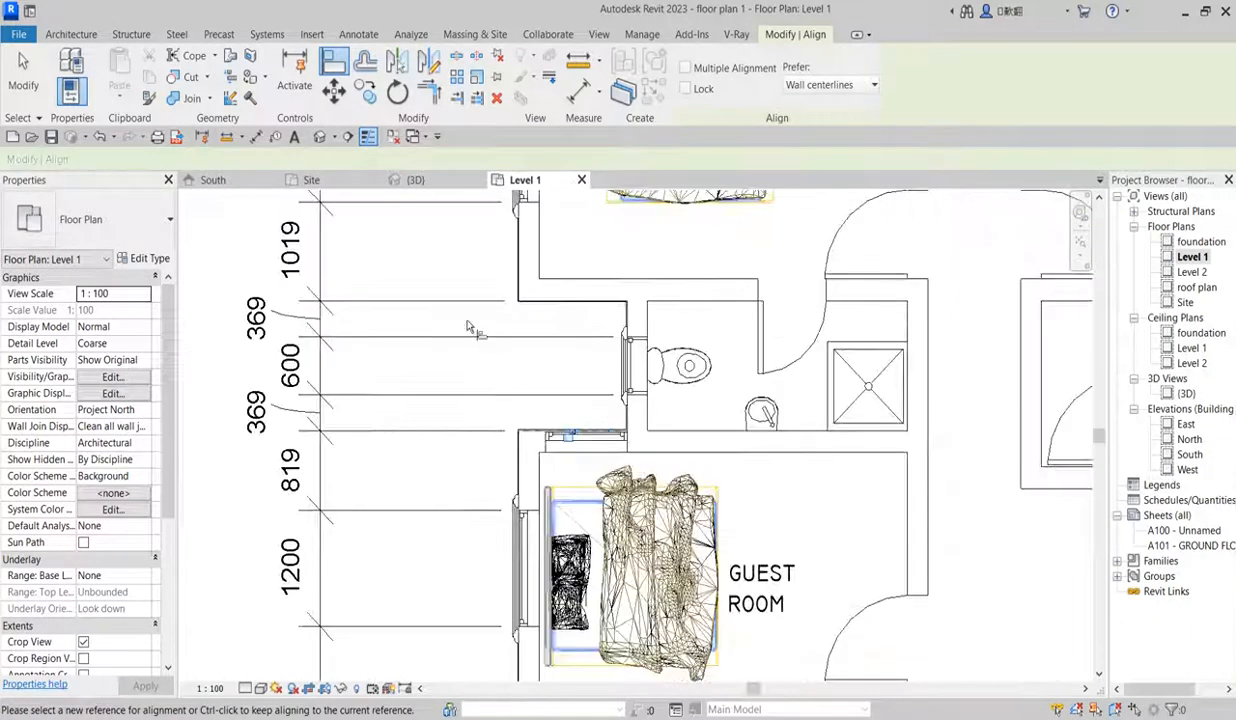
pyautogui.rightClick(473, 297)
pyautogui.click(491, 295)
pyautogui.scroll(-3, 488, 330)
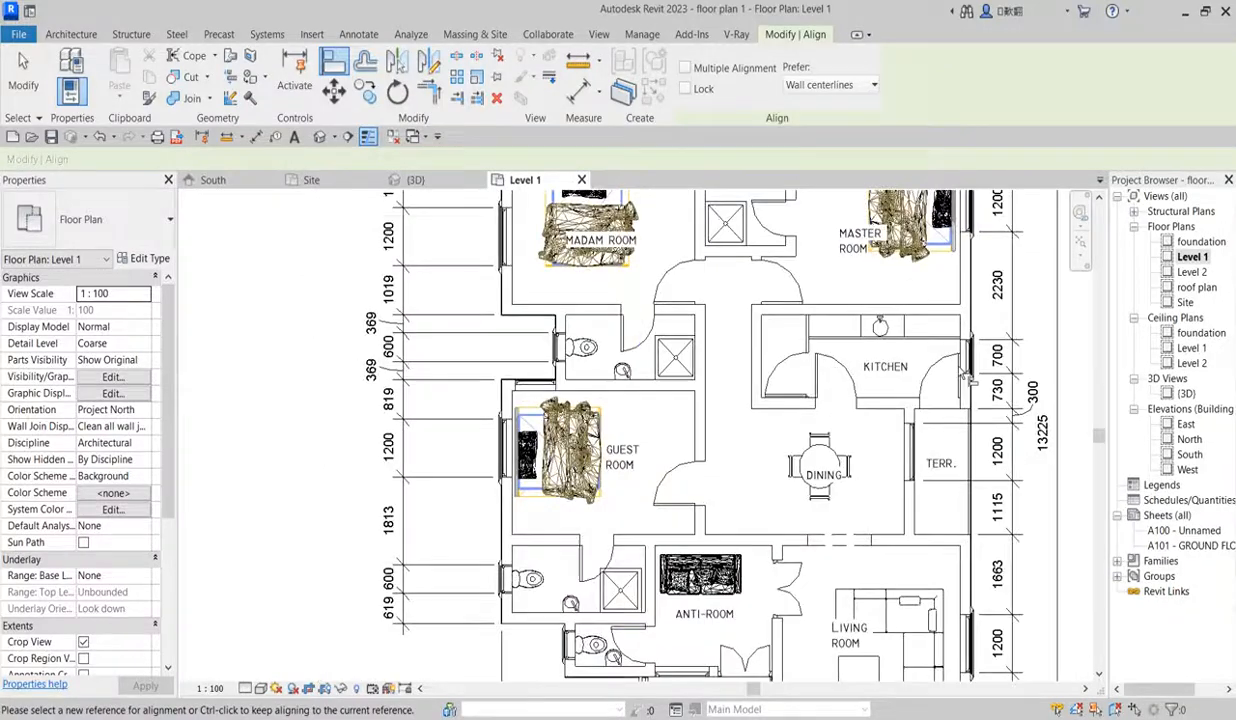
# Step: In the South elevation, set the base constraint of the thin wall below the Living Room window to foundation
pyautogui.doubleClick(1189, 455)
pyautogui.scroll(3, 497, 528)
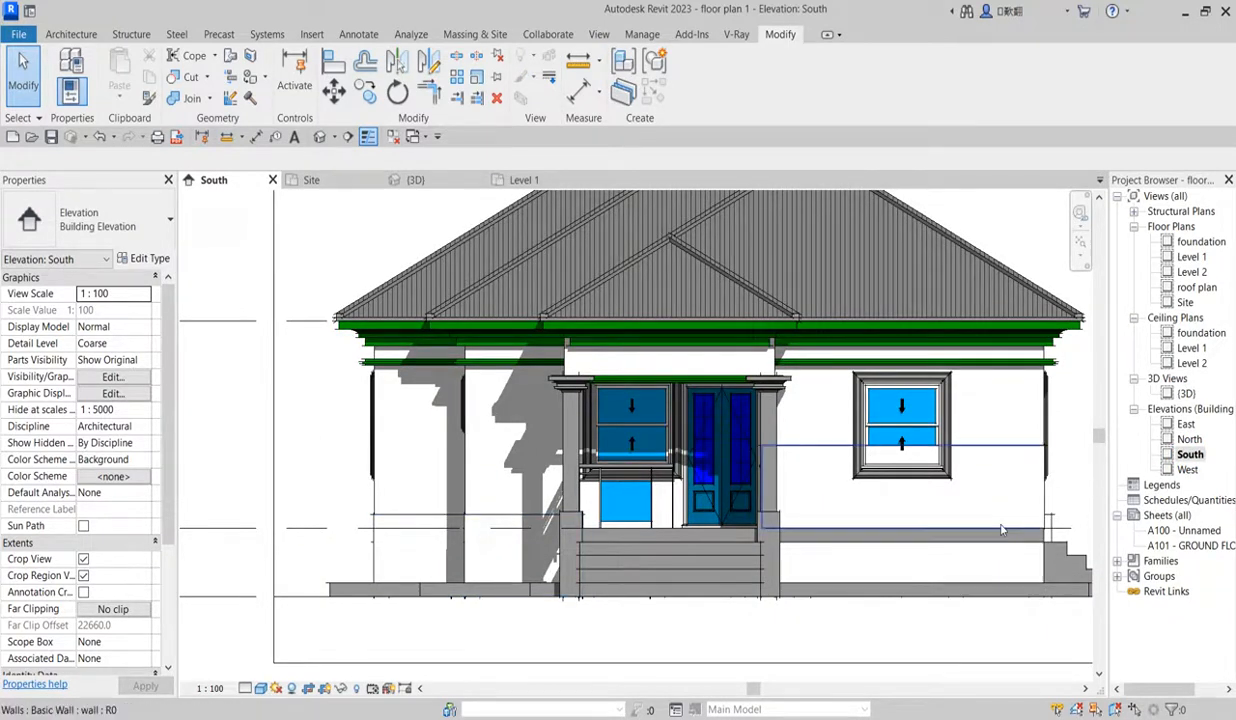
pyautogui.click(1022, 448)
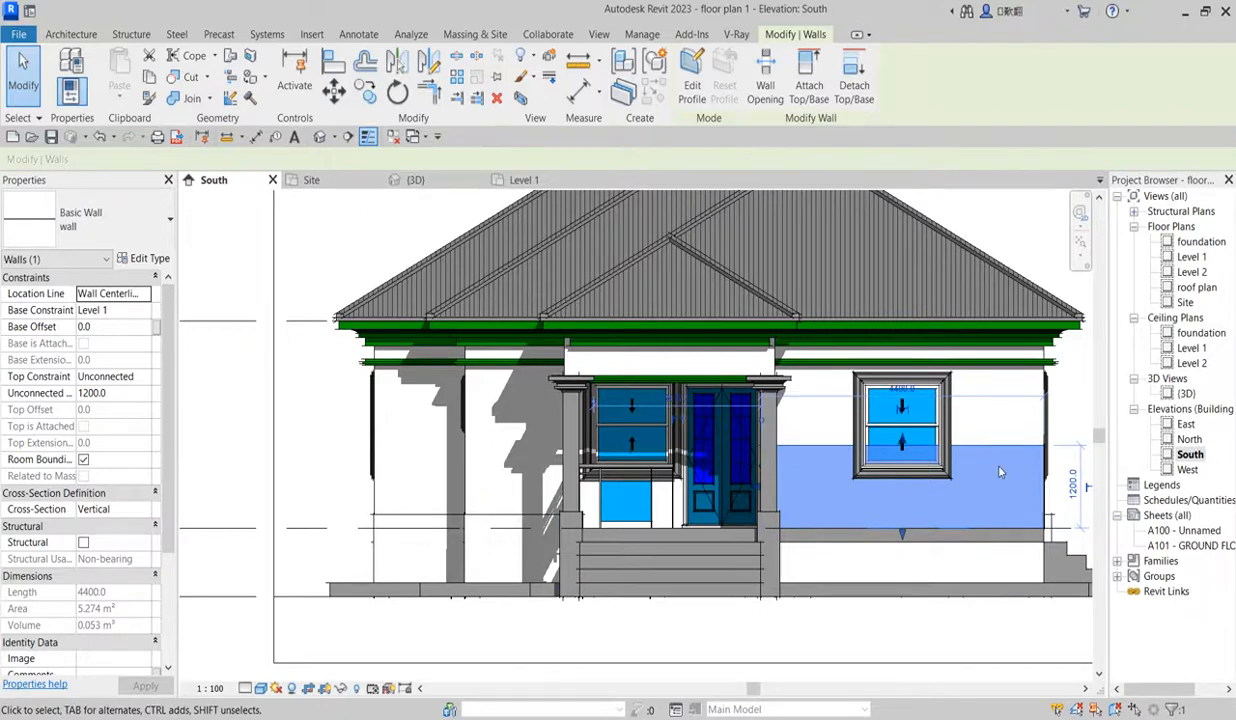
pyautogui.click(143, 311)
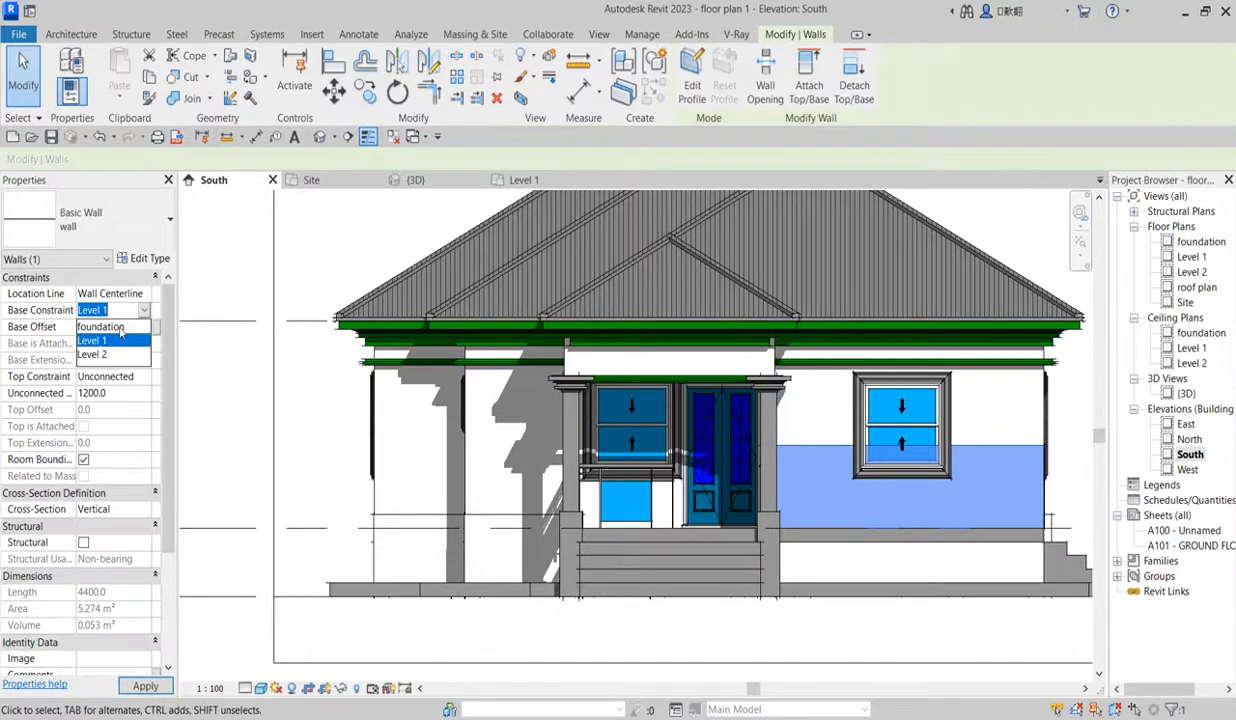
pyautogui.click(112, 330)
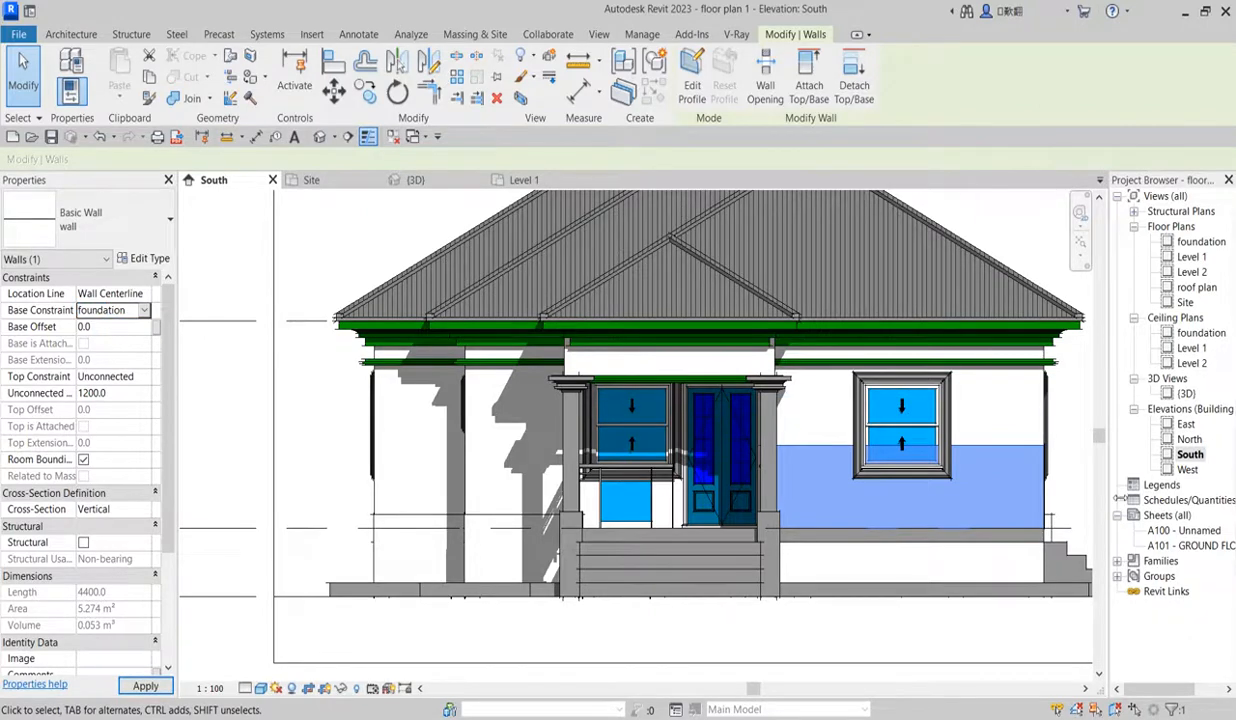
pyautogui.scroll(-2, 488, 513)
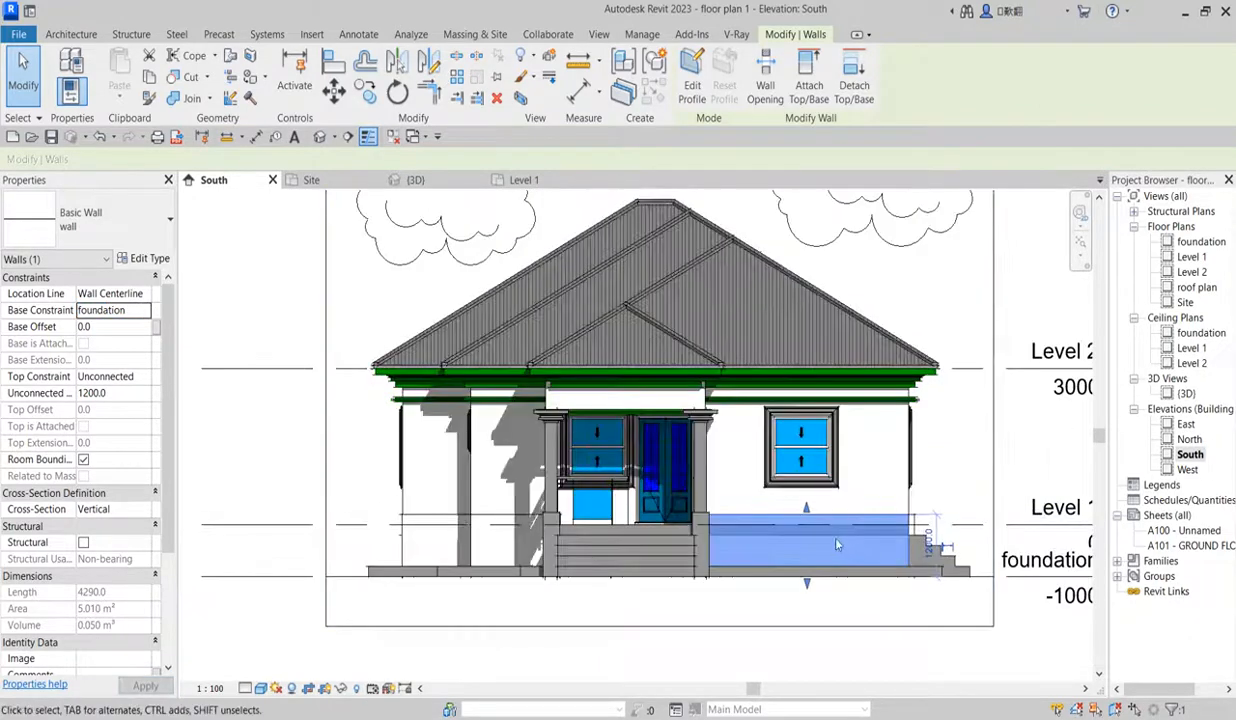
pyautogui.scroll(3, 848, 483)
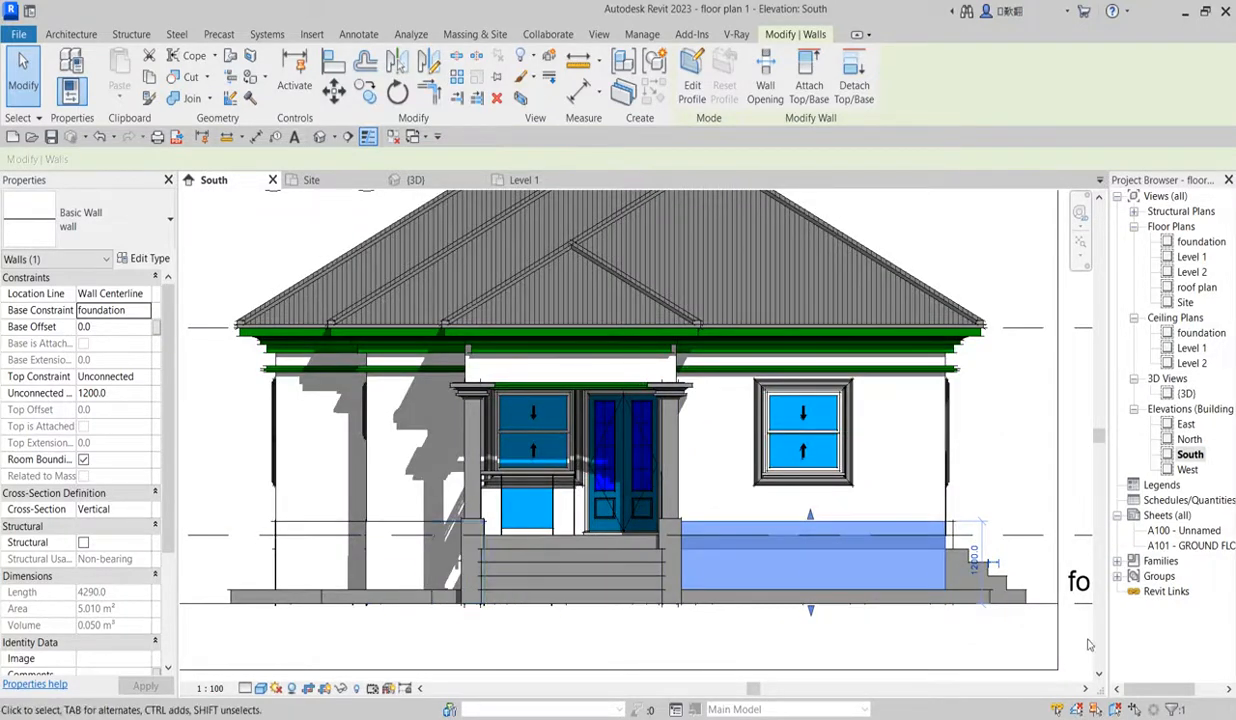
pyautogui.scroll(-1, 380, 530)
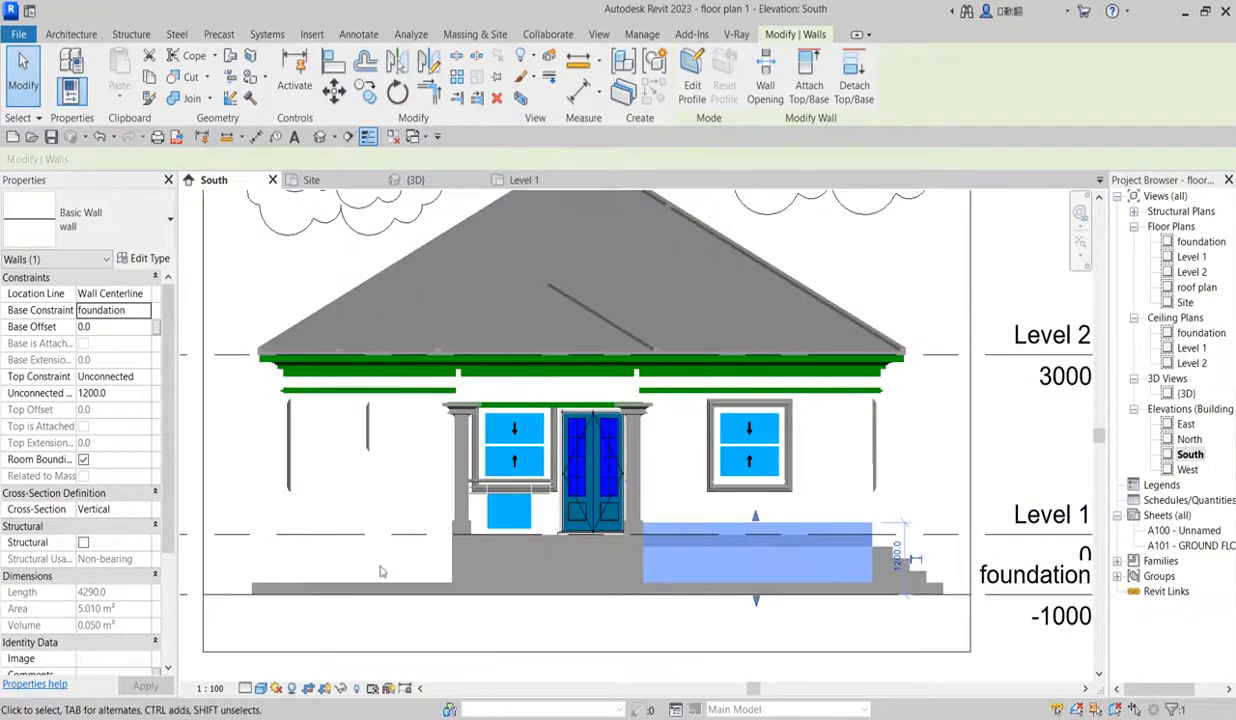
pyautogui.scroll(2, 278, 545)
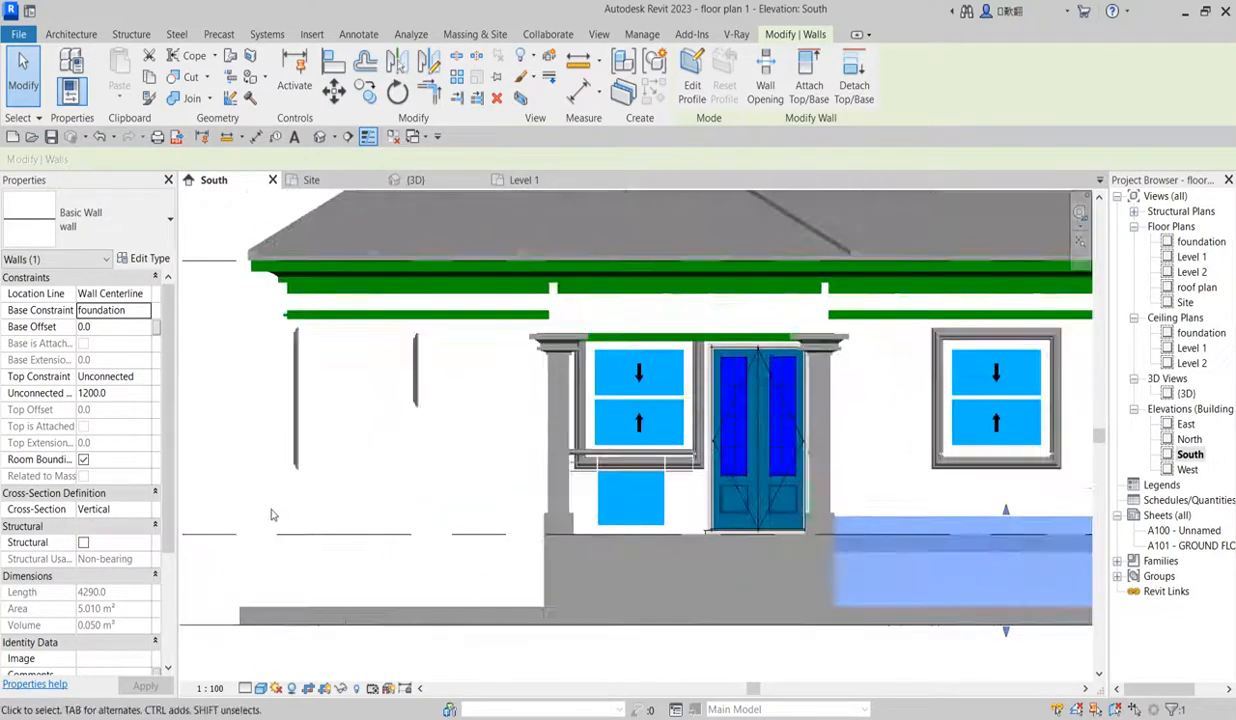
pyautogui.press('Escape')
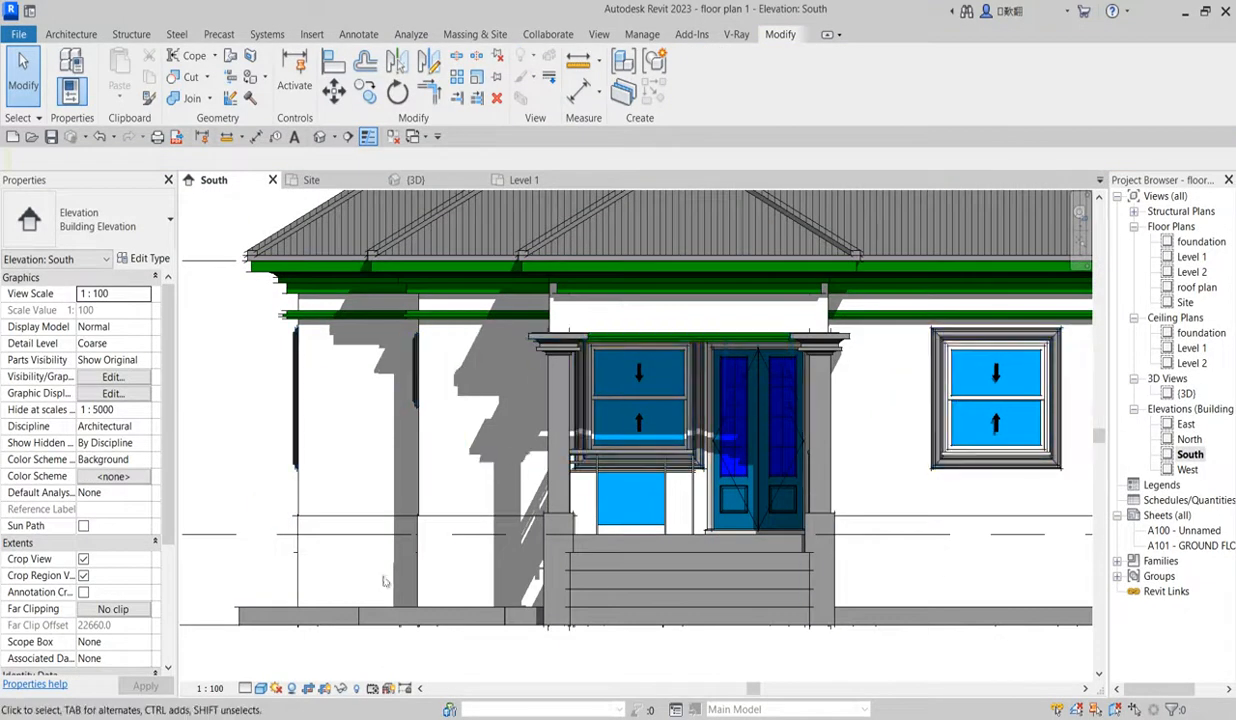
# Step: Open the graphics settings of the wallpart material used in the thin wall type's structure layer
pyautogui.click(345, 520)
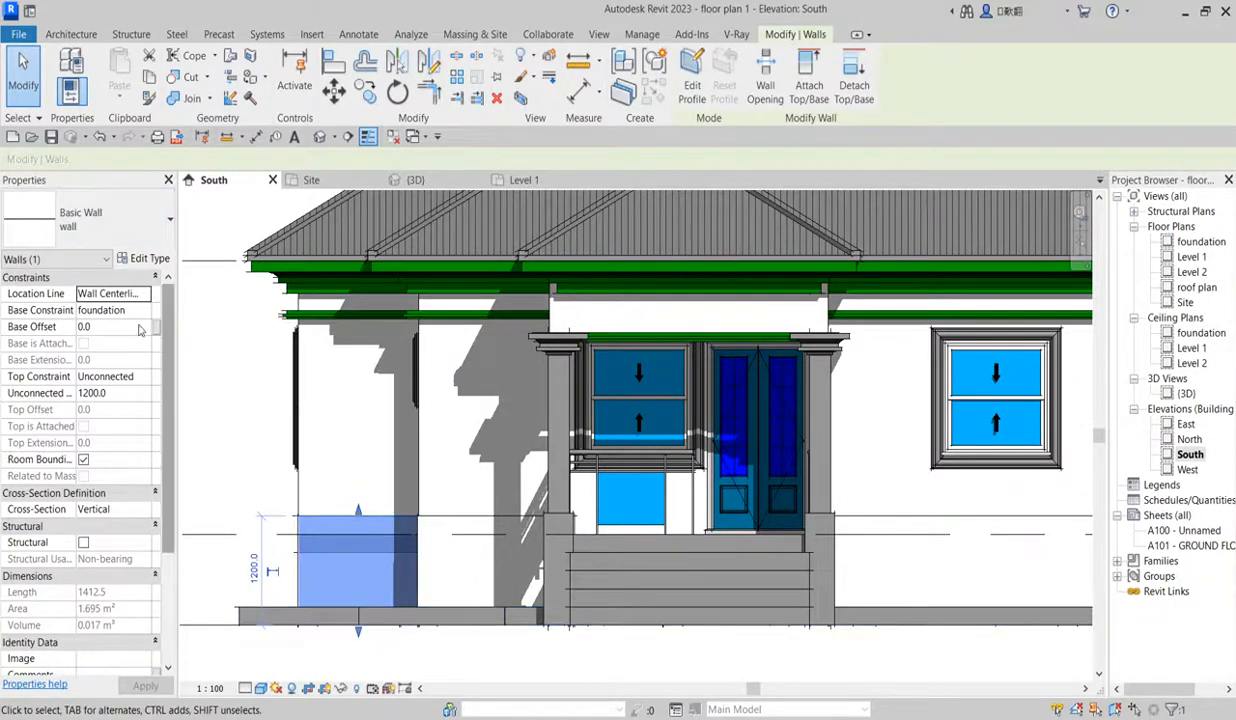
pyautogui.click(160, 260)
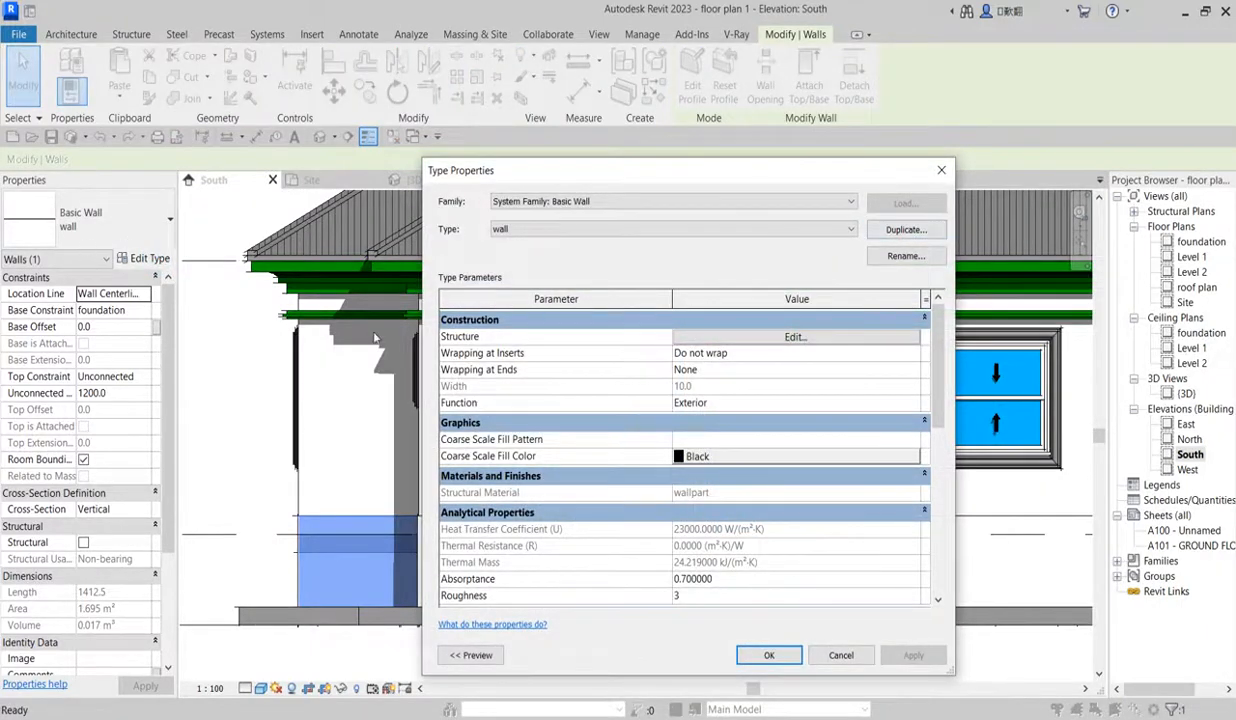
pyautogui.click(793, 337)
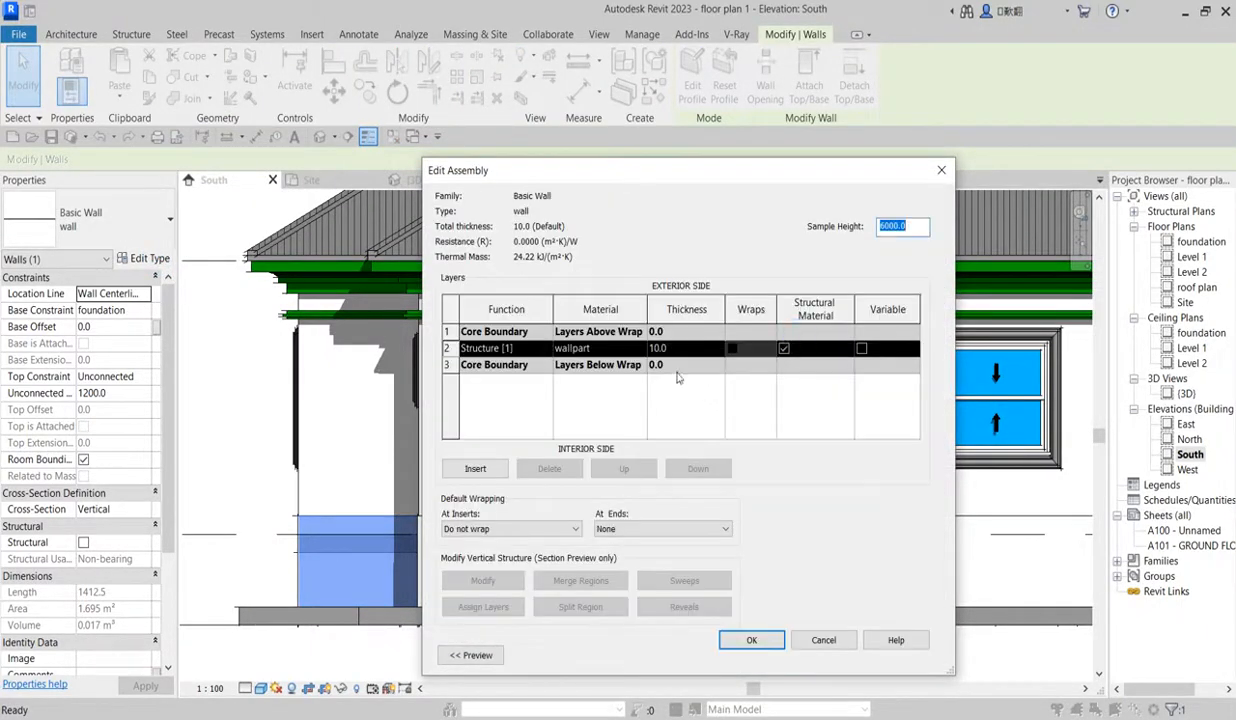
pyautogui.click(640, 348)
pyautogui.click(638, 348)
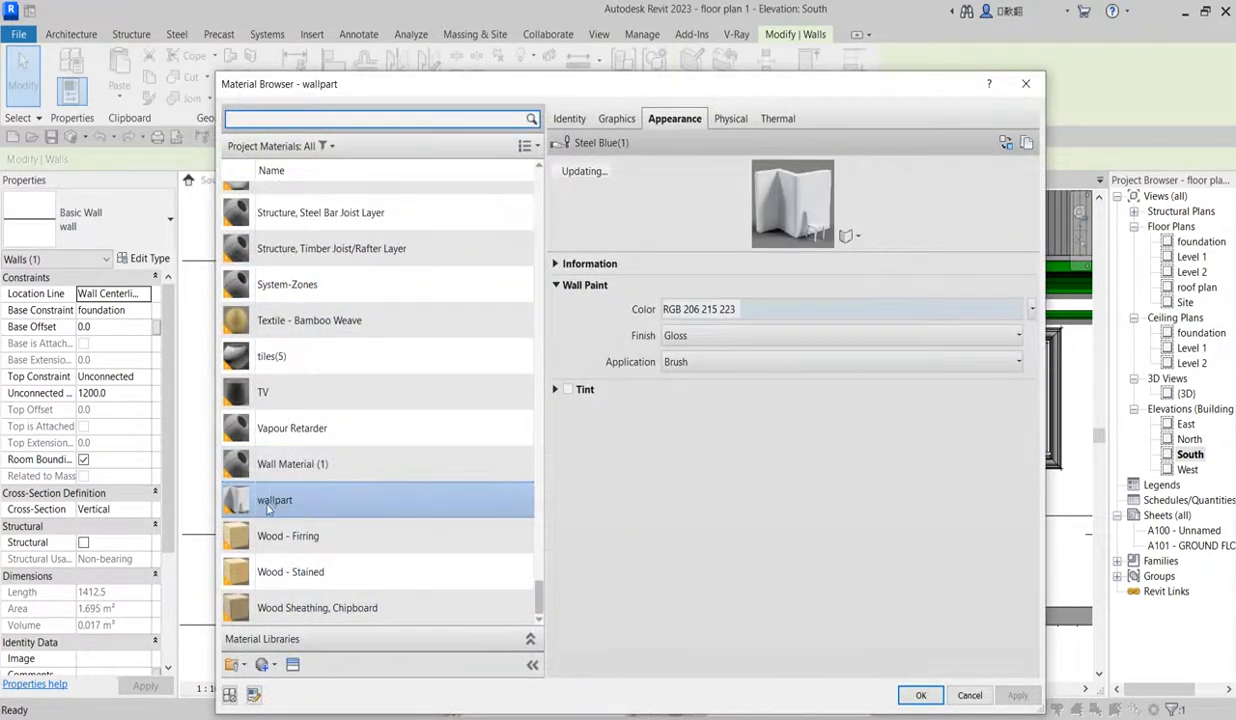
pyautogui.click(616, 120)
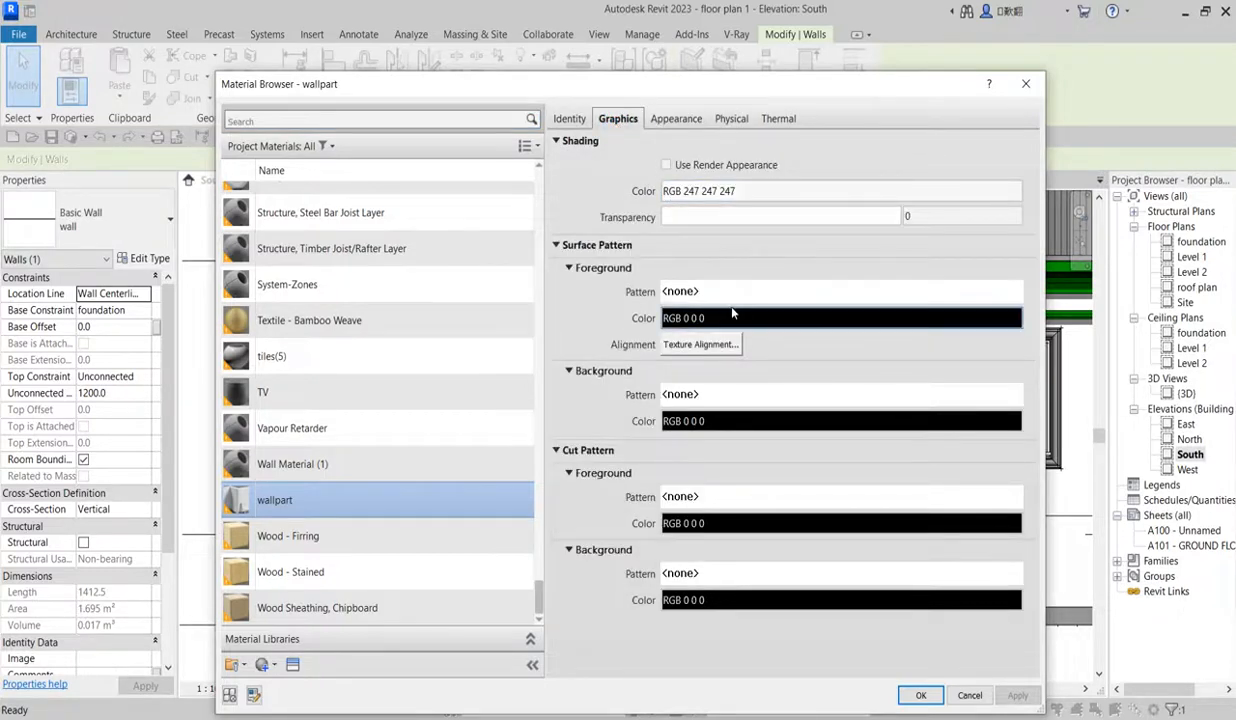
# Step: Set the wallpart material's surface foreground pattern to the model pattern 100mm Horizontal and confirm the wall type changes
pyautogui.click(772, 294)
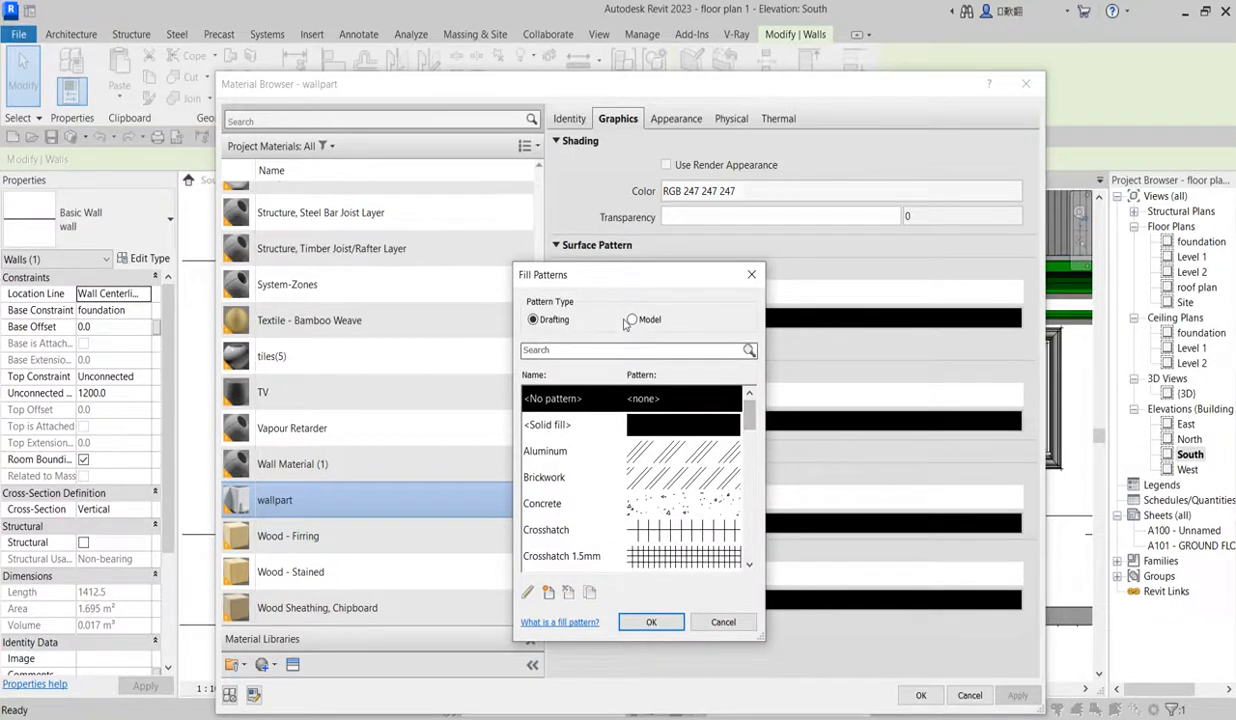
pyautogui.click(632, 319)
pyautogui.scroll(-1, 755, 421)
pyautogui.scroll(1, 703, 418)
pyautogui.click(705, 427)
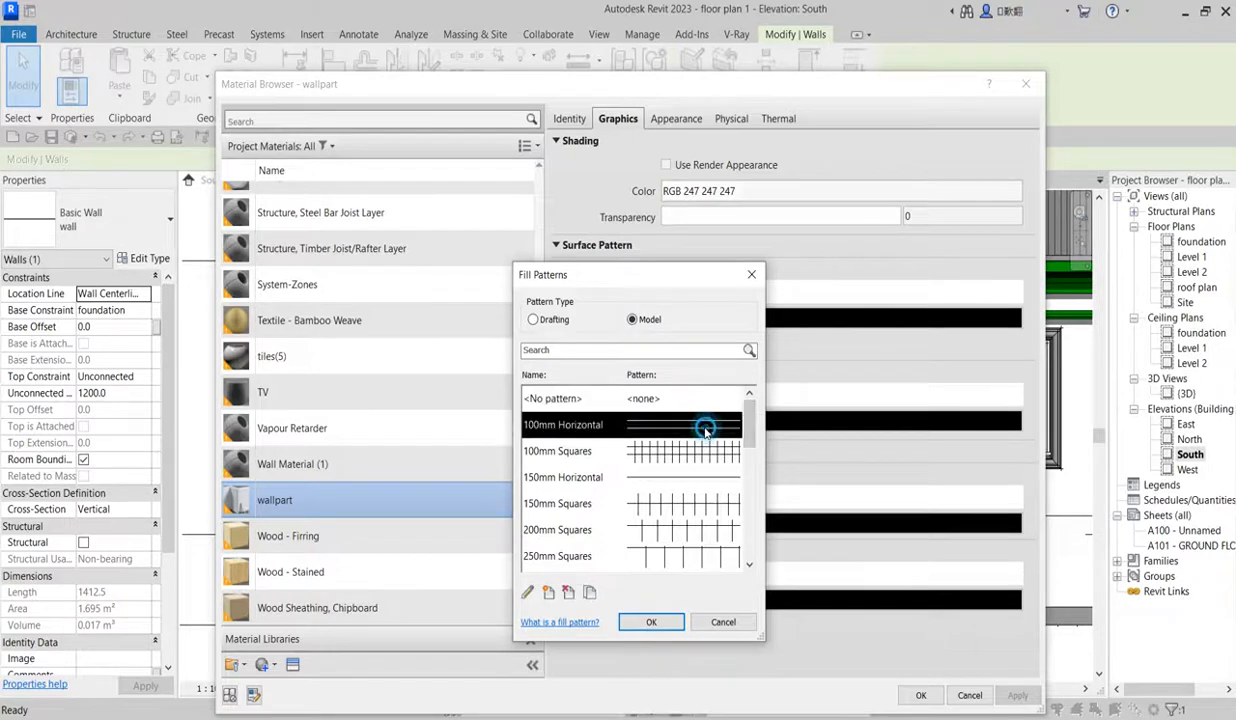
pyautogui.click(653, 622)
pyautogui.click(916, 697)
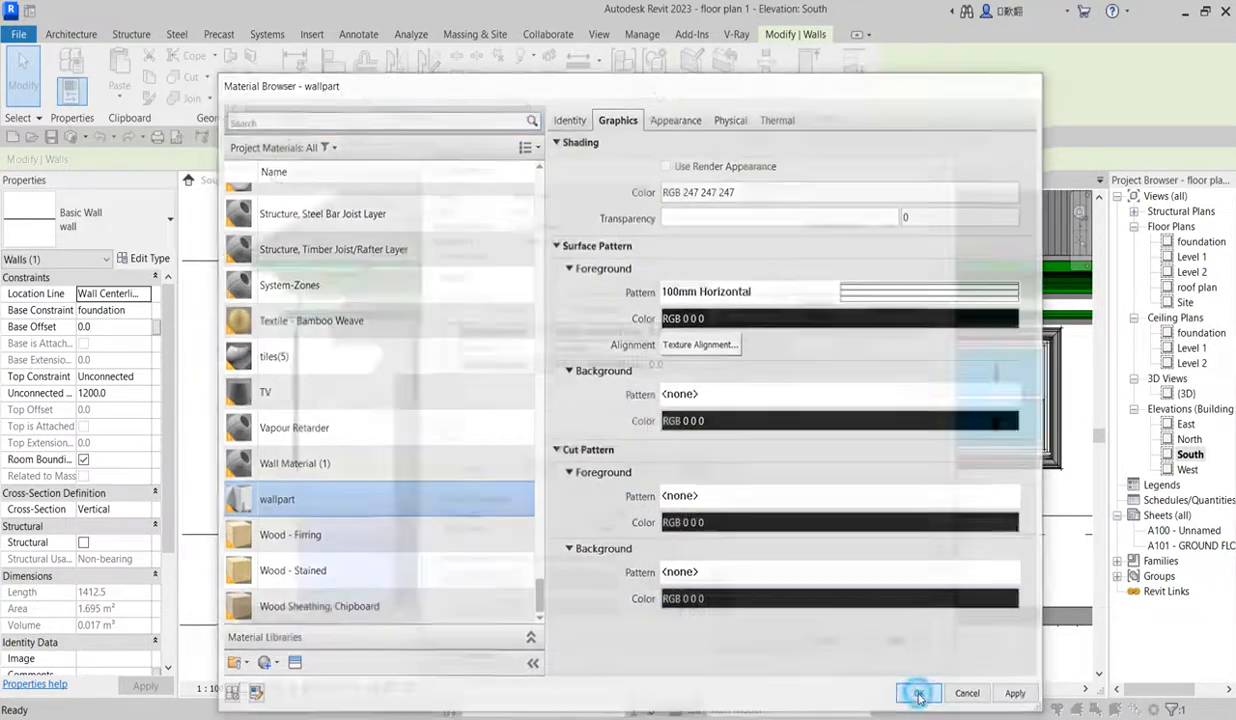
pyautogui.click(740, 643)
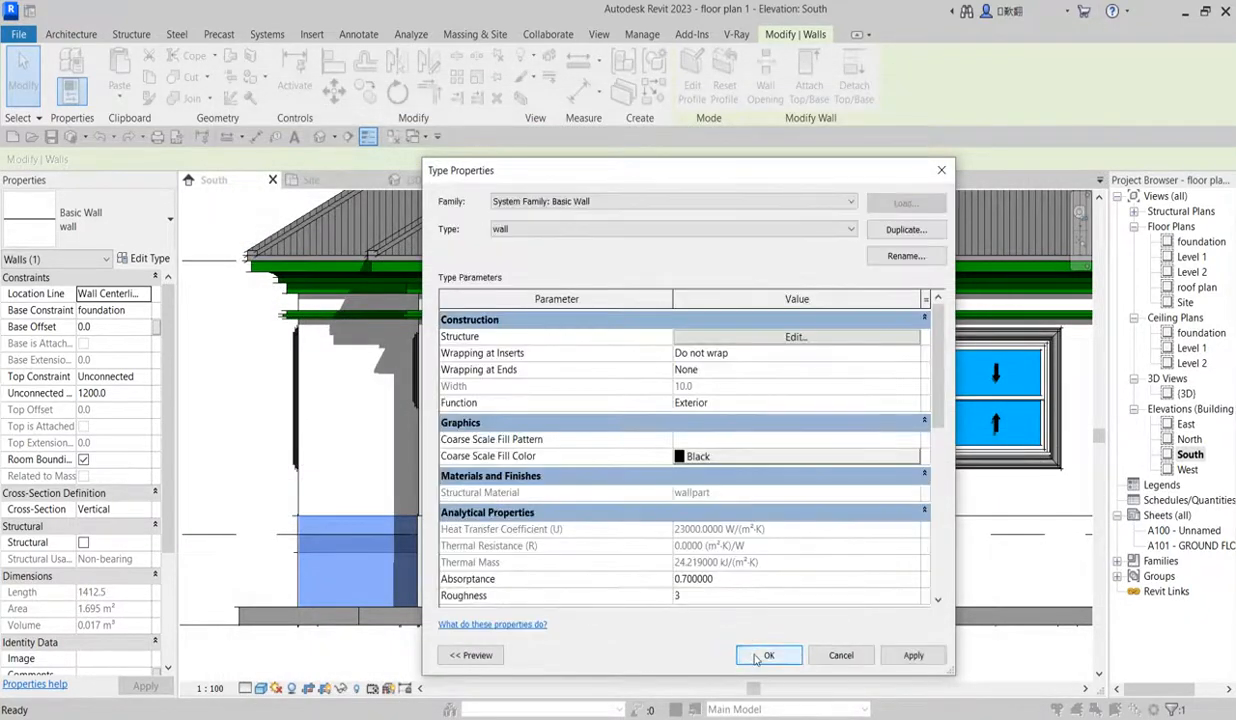
pyautogui.click(762, 656)
pyautogui.click(257, 413)
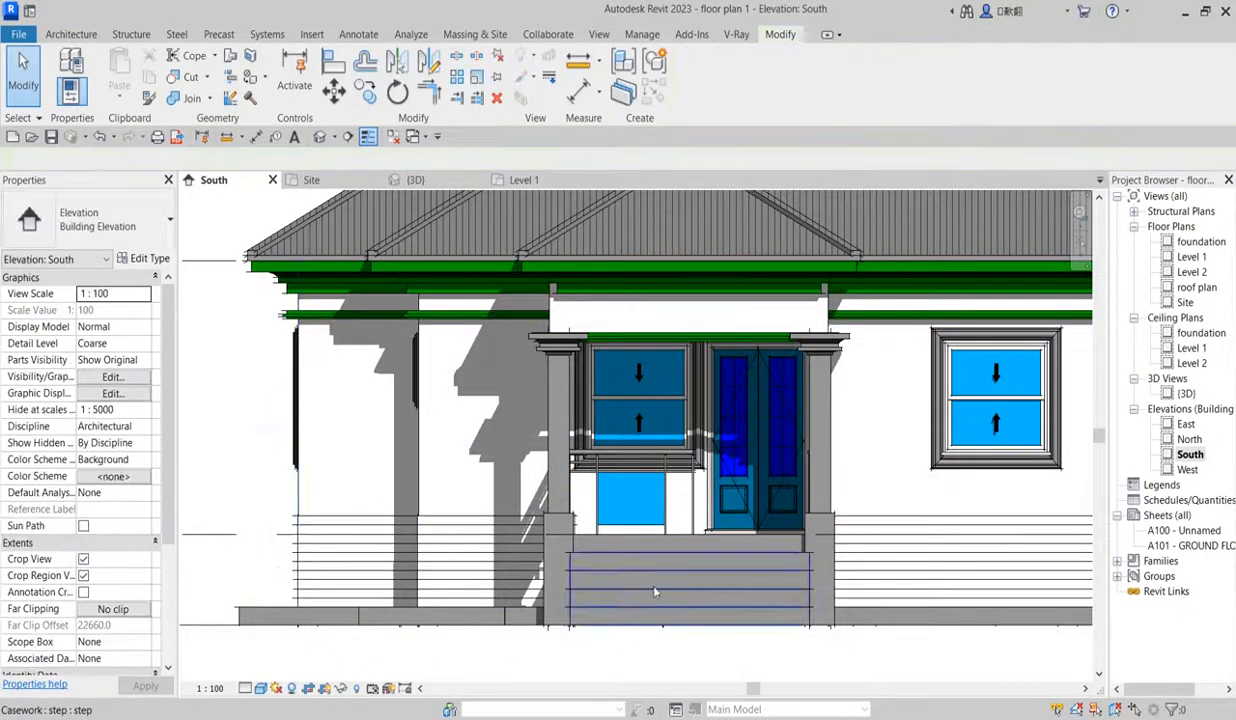
pyautogui.scroll(-2, 655, 588)
pyautogui.scroll(1, 978, 568)
pyautogui.scroll(3, 978, 566)
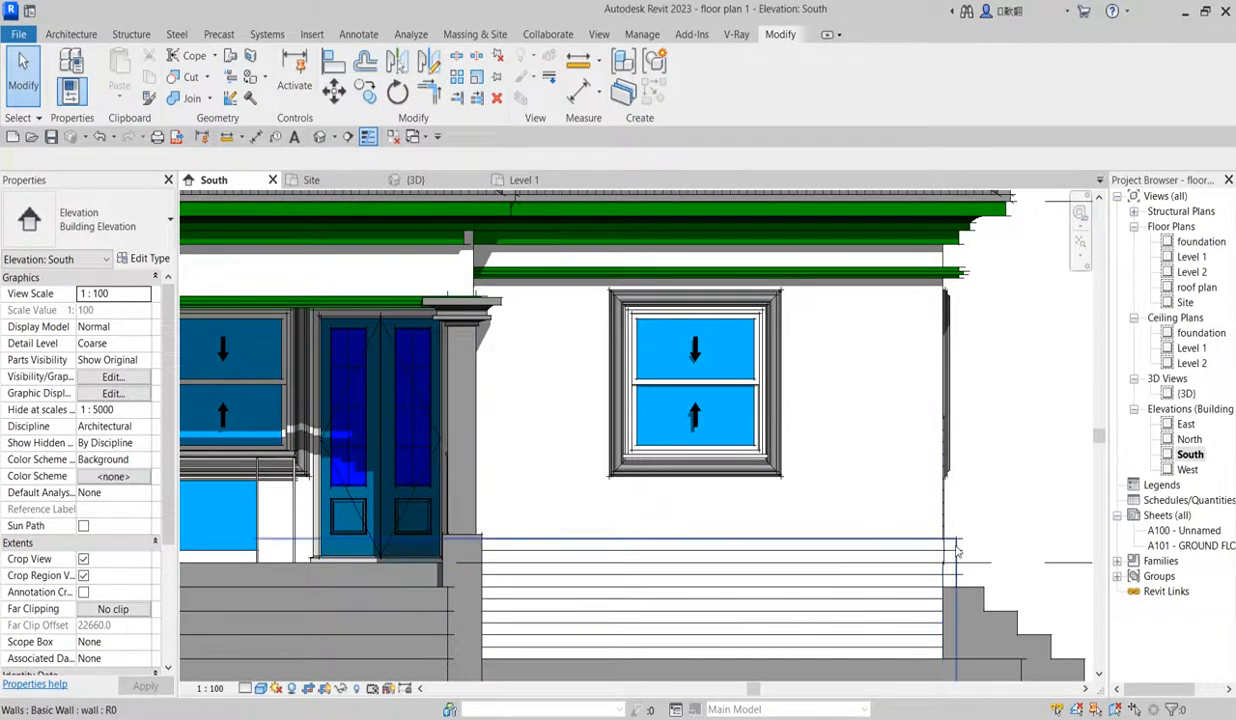
# Step: In the Level 1 plan, trim the overrunning thin north wall to a corner with the thin east wall outside the Master Room
pyautogui.click(956, 550)
pyautogui.scroll(2, 957, 615)
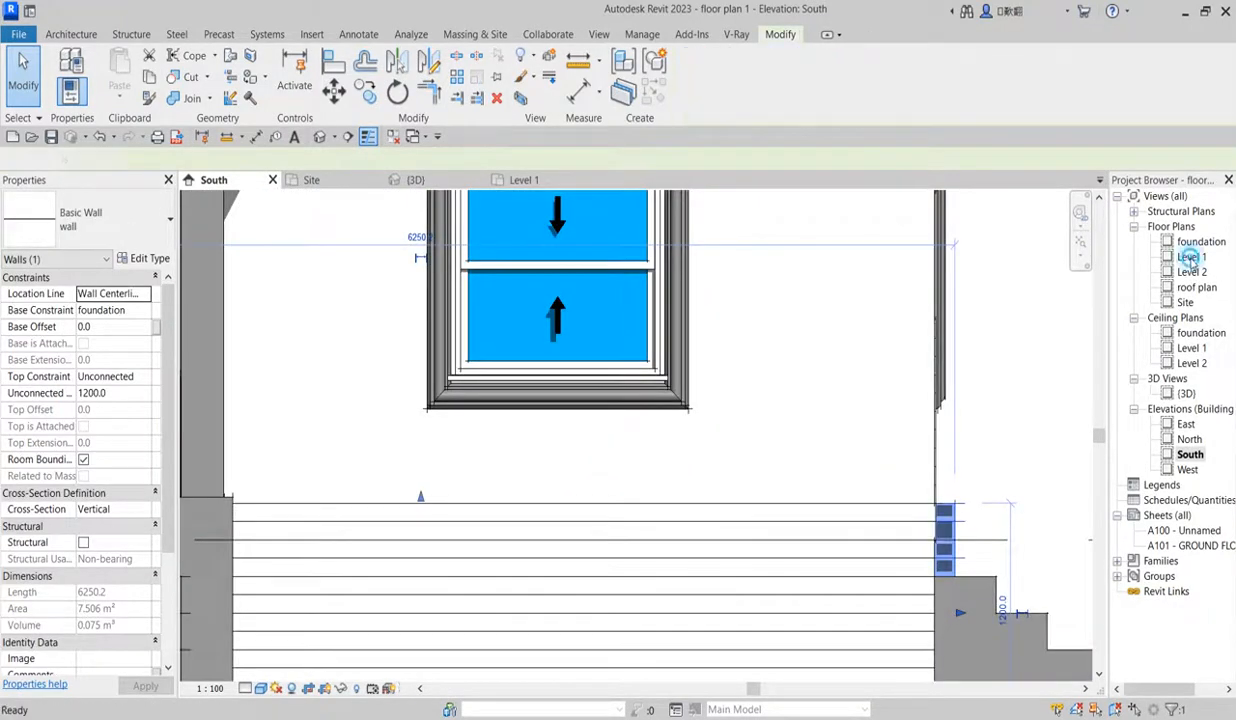
pyautogui.doubleClick(1191, 257)
pyautogui.scroll(-5, 783, 461)
pyautogui.scroll(6, 850, 400)
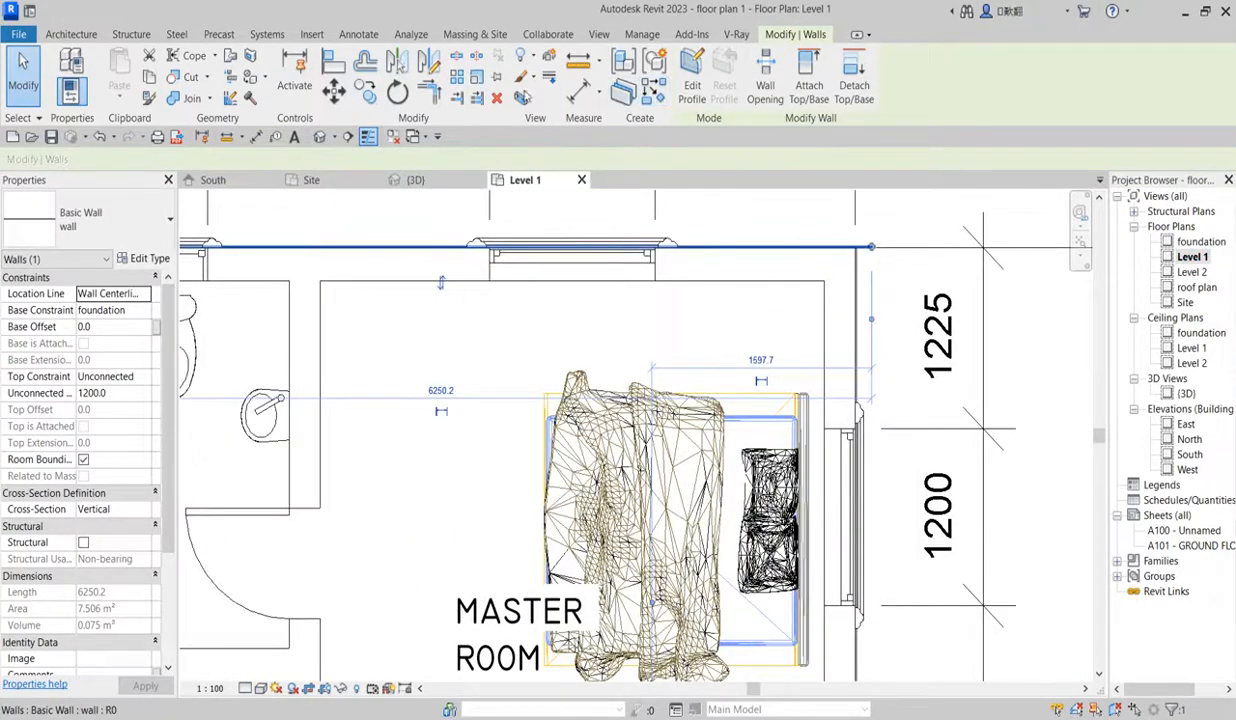
pyautogui.press('Escape')
pyautogui.scroll(2, 865, 262)
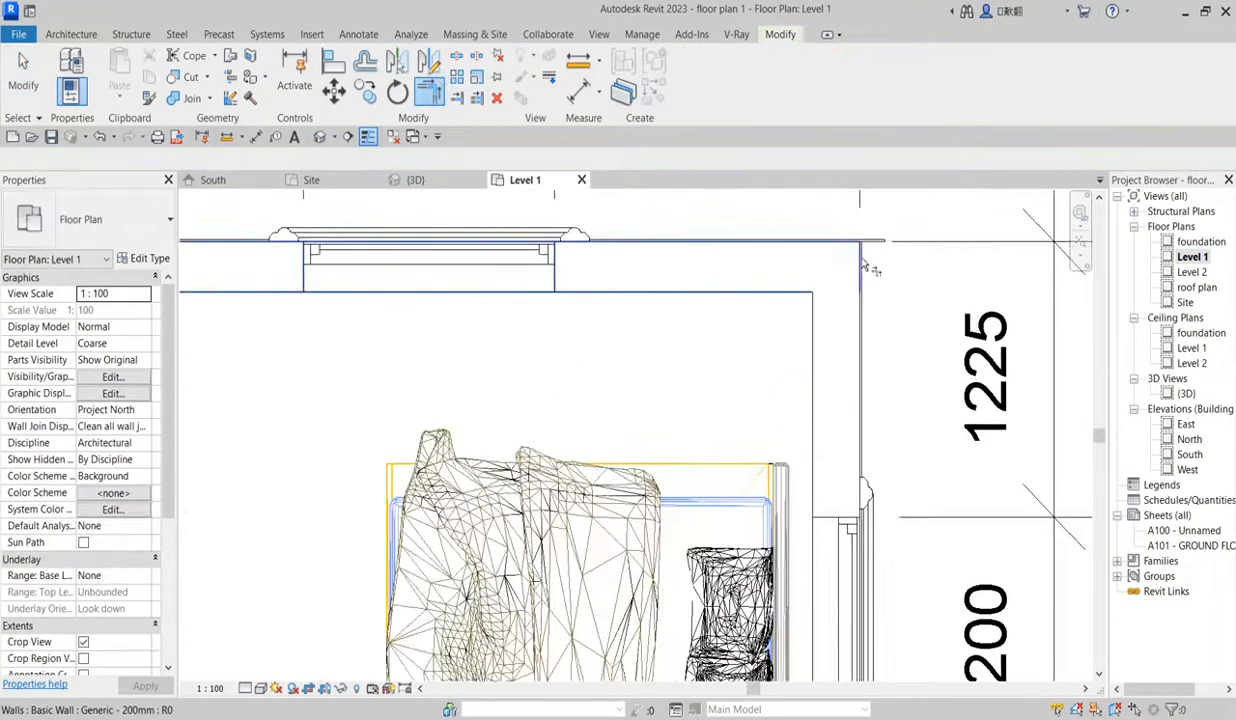
pyautogui.scroll(3, 867, 262)
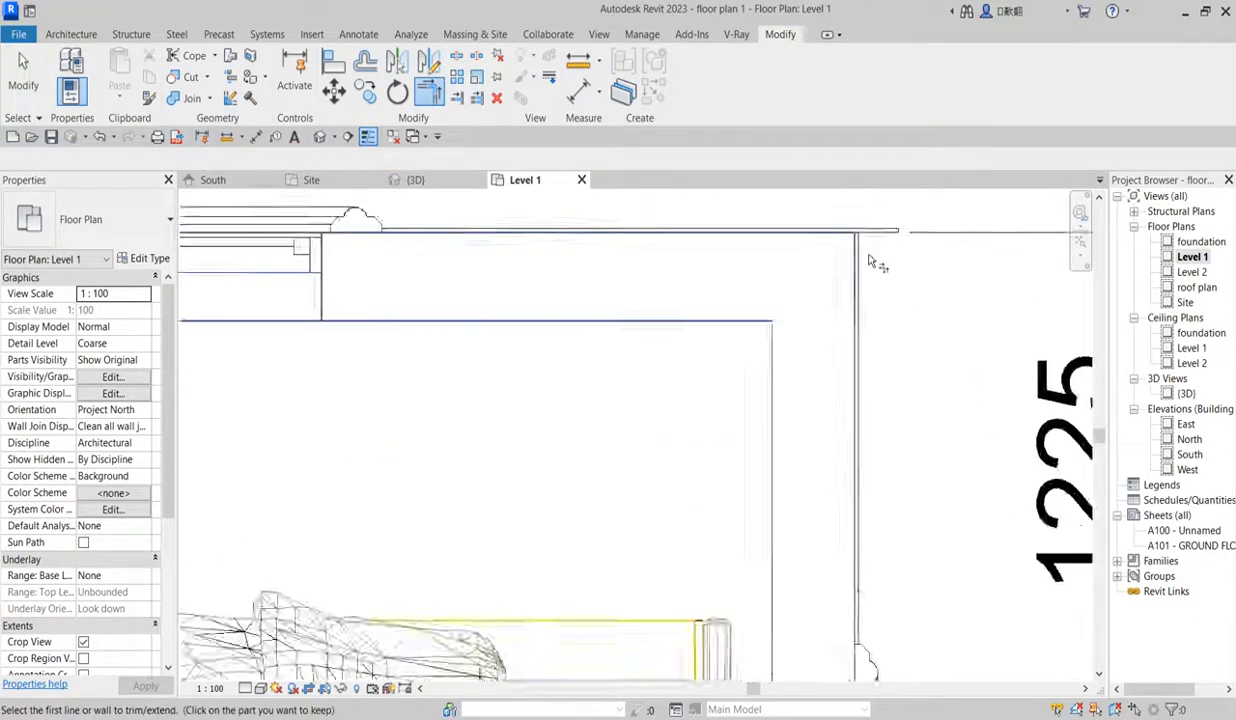
pyautogui.click(819, 218)
pyautogui.click(858, 255)
pyautogui.scroll(-5, 870, 290)
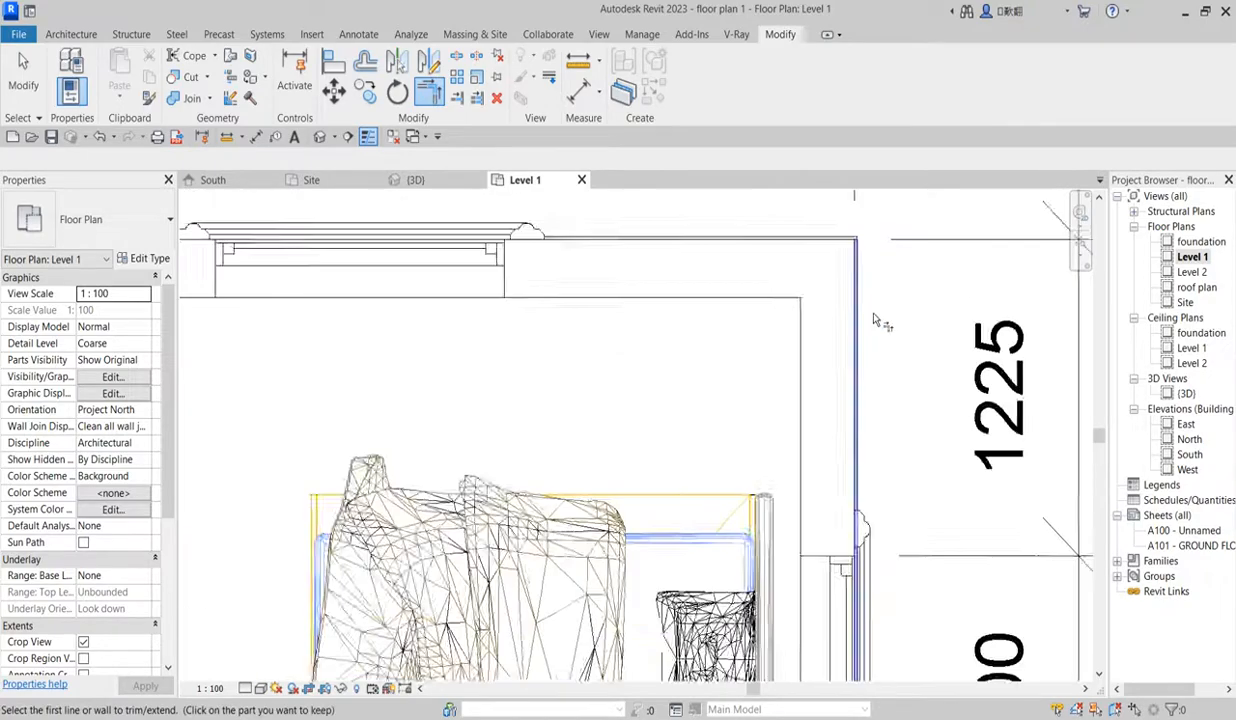
pyautogui.scroll(4, 640, 337)
pyautogui.scroll(-4, 723, 328)
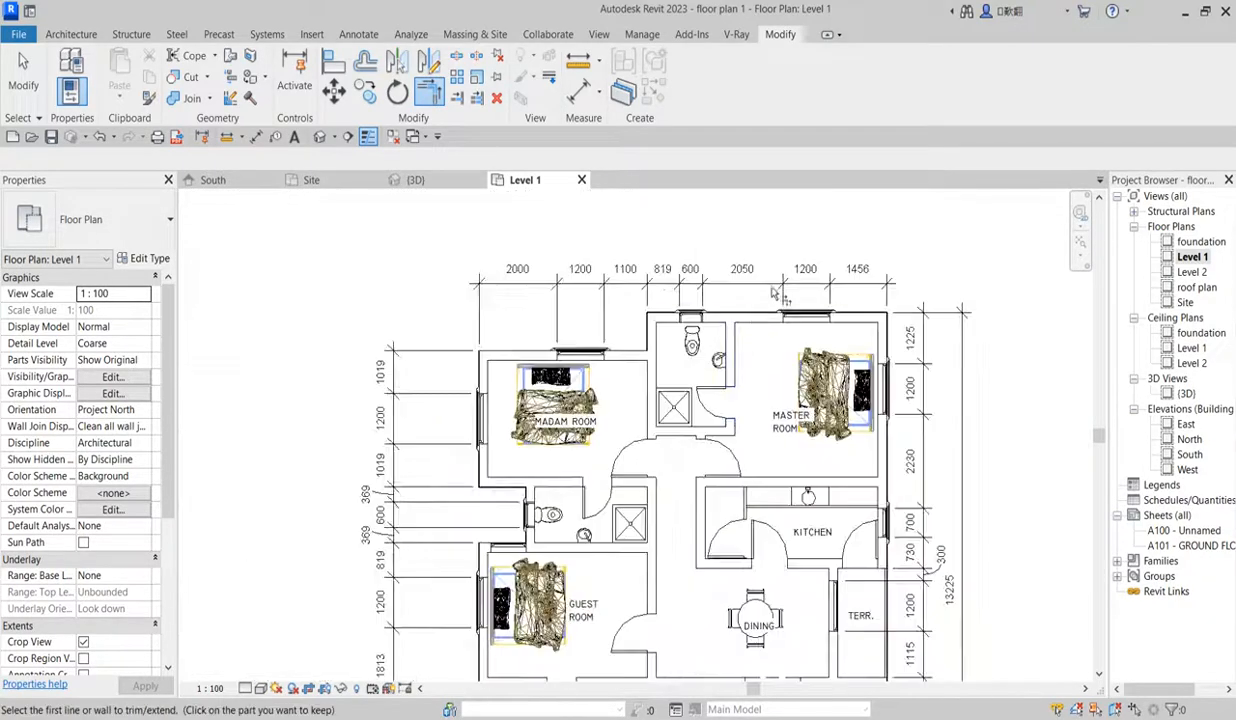
pyautogui.click(890, 188)
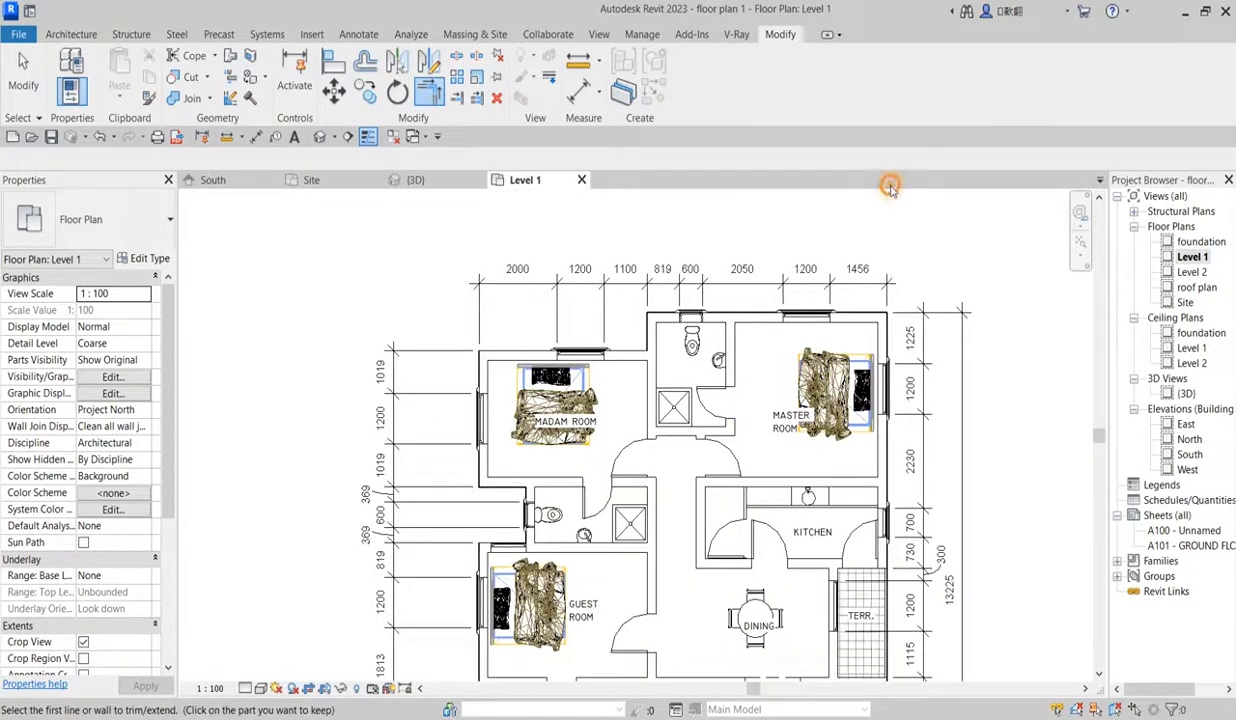
# Step: Examine the horizontally lined cladding walls and the entrance porch in the South elevation
pyautogui.doubleClick(1190, 454)
pyautogui.scroll(-3, 792, 428)
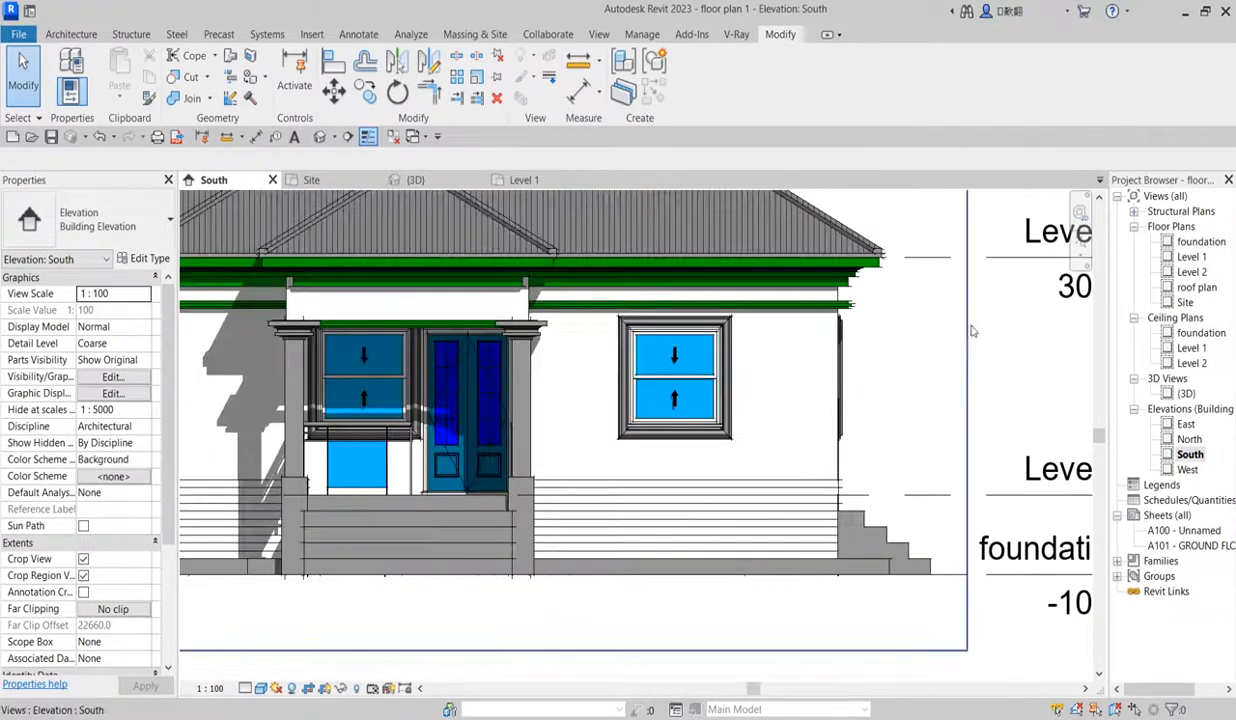
pyautogui.click(967, 330)
pyautogui.rightClick(979, 331)
pyautogui.click(1016, 339)
pyautogui.scroll(-4, 850, 390)
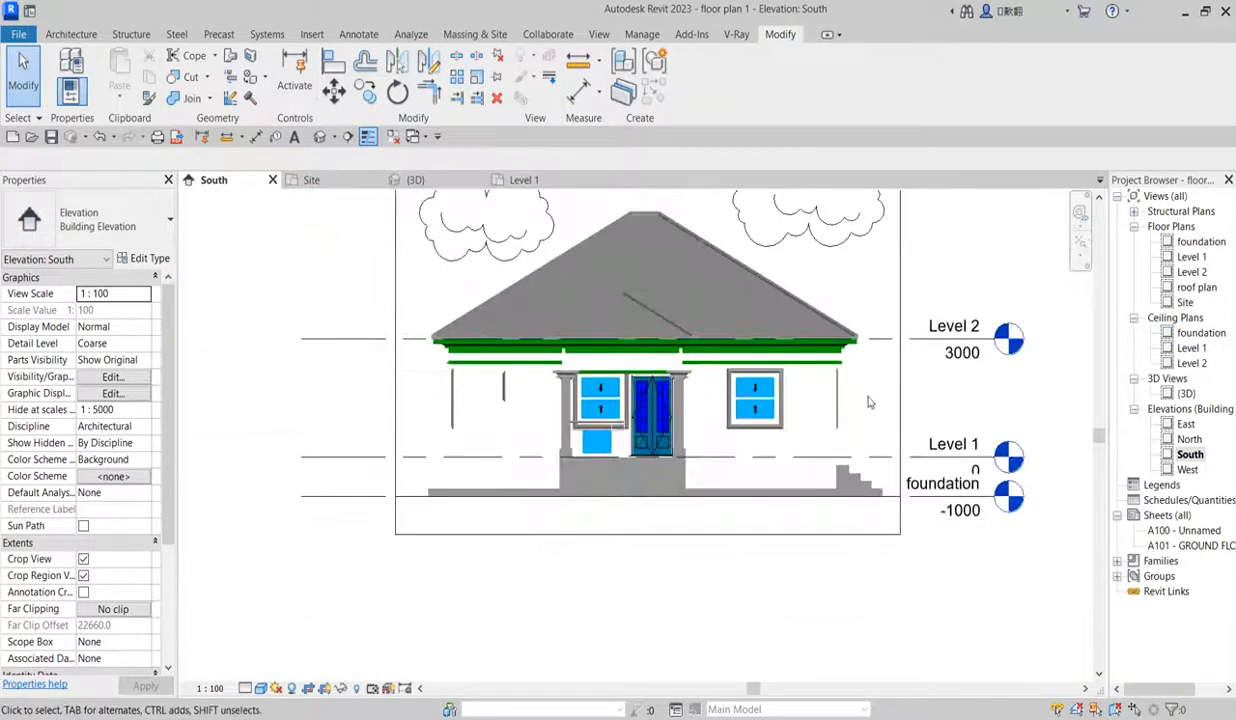
pyautogui.scroll(4, 632, 500)
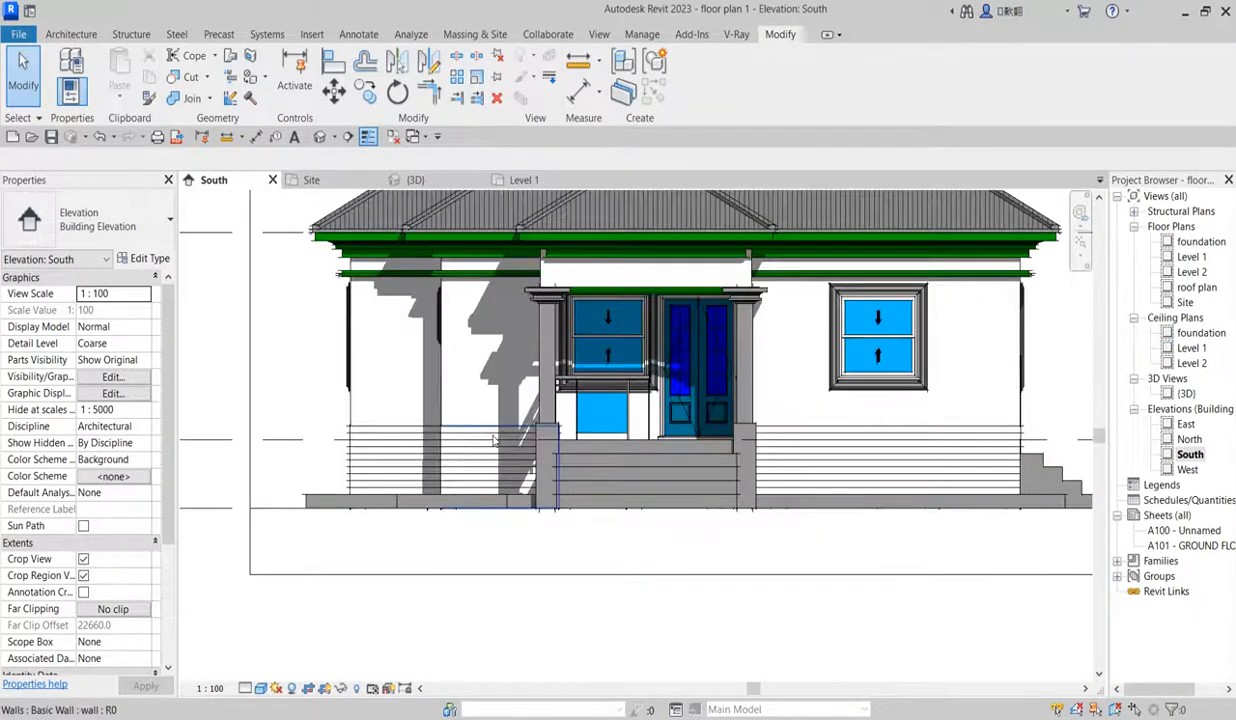
pyautogui.scroll(2, 465, 405)
pyautogui.scroll(-4, 475, 395)
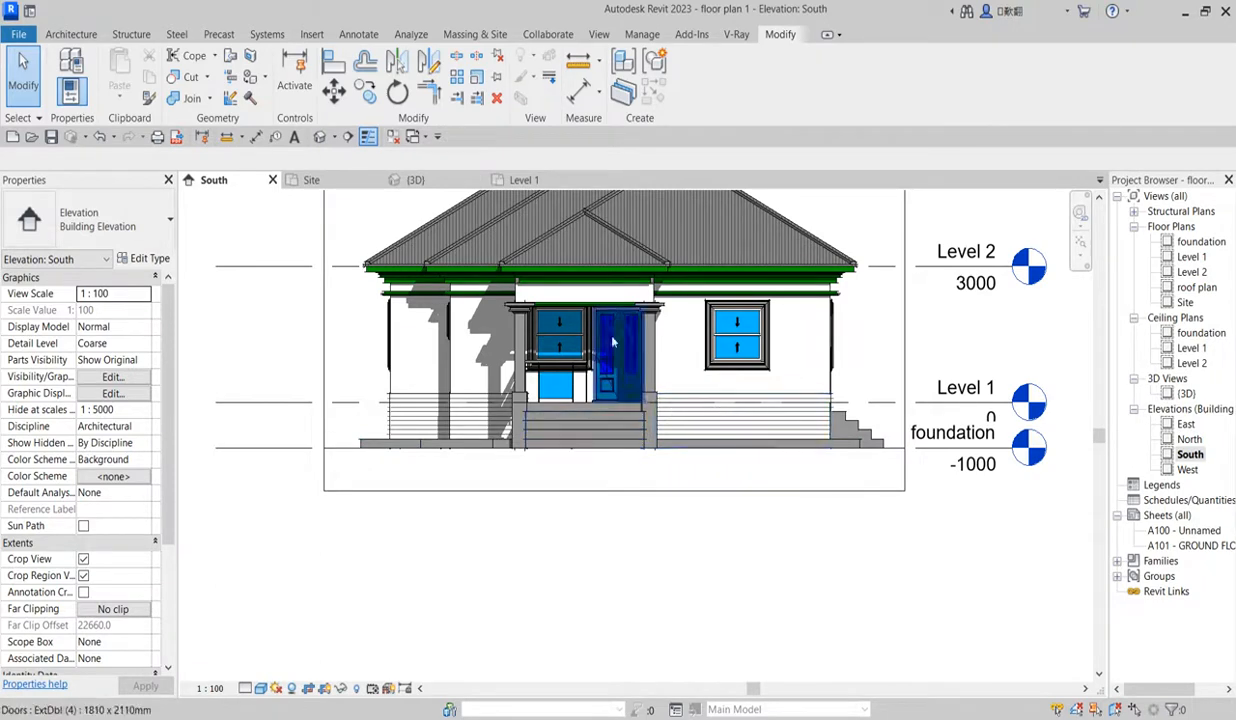
pyautogui.scroll(2, 477, 459)
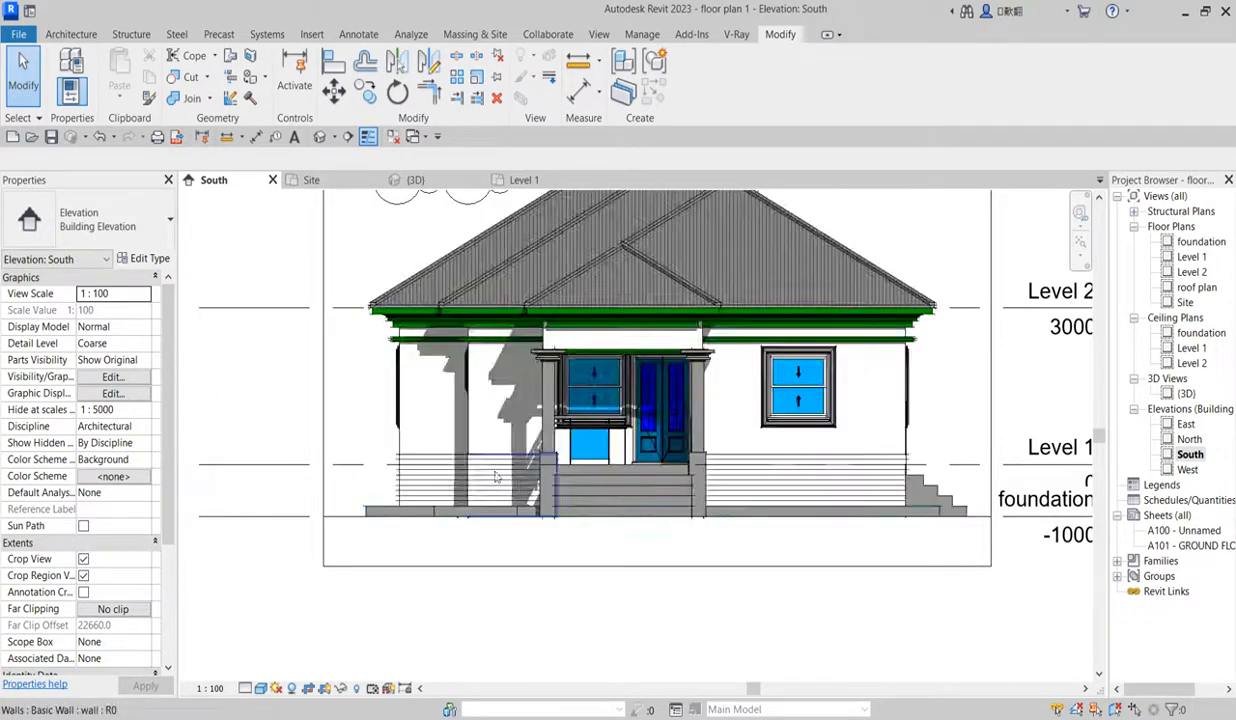
pyautogui.scroll(2, 395, 457)
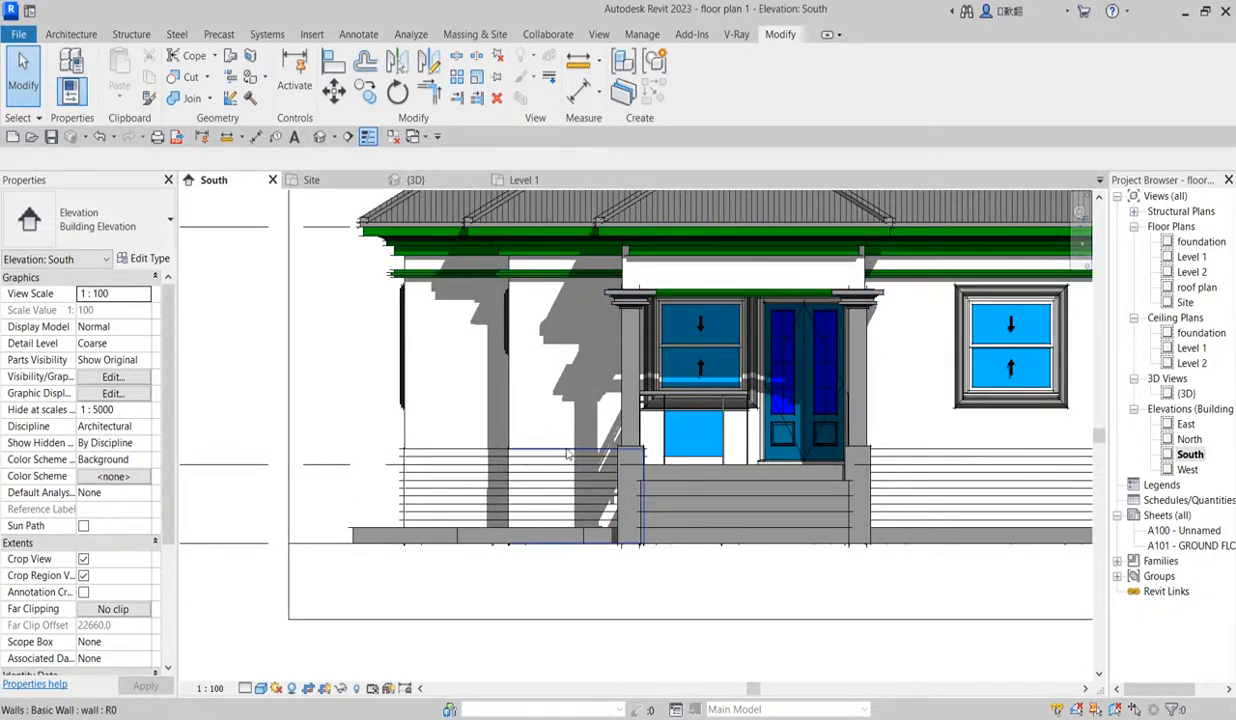
pyautogui.scroll(1, 520, 452)
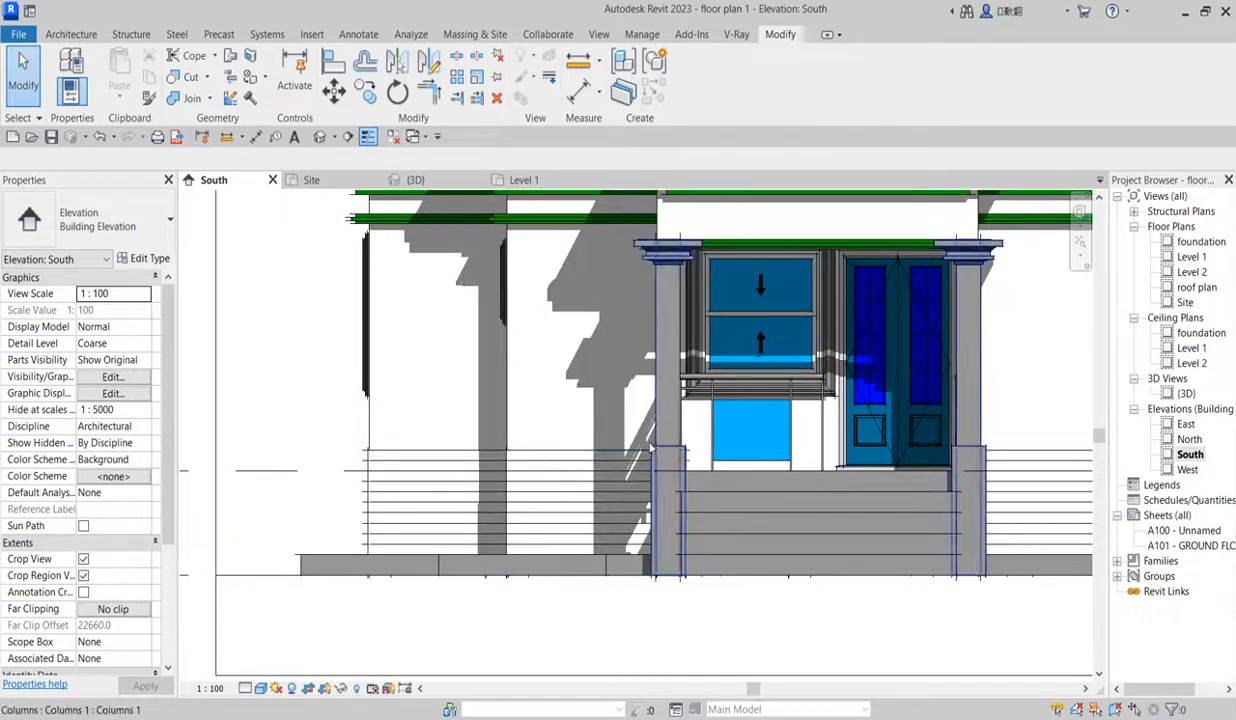
pyautogui.scroll(-3, 370, 448)
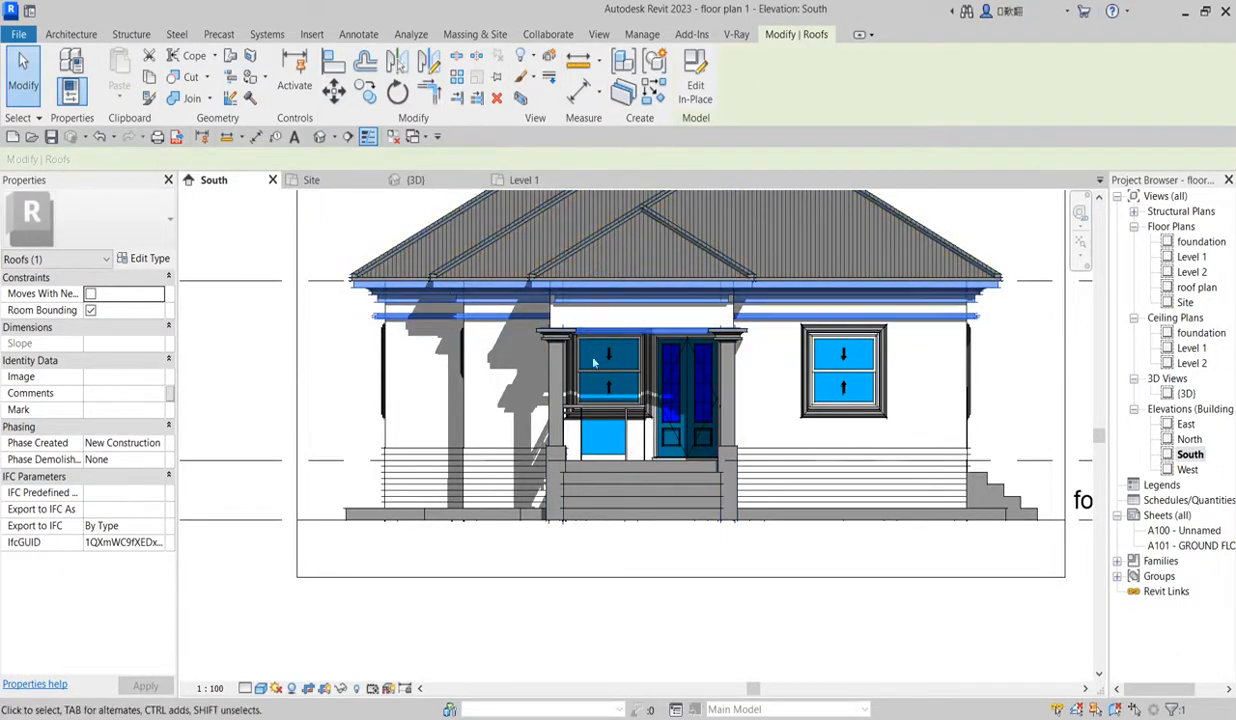
# Step: Edit the in-place roof trim and copy its lowest sweep band straight down about 2120 mm, near the top of the cladding wall
pyautogui.click(697, 90)
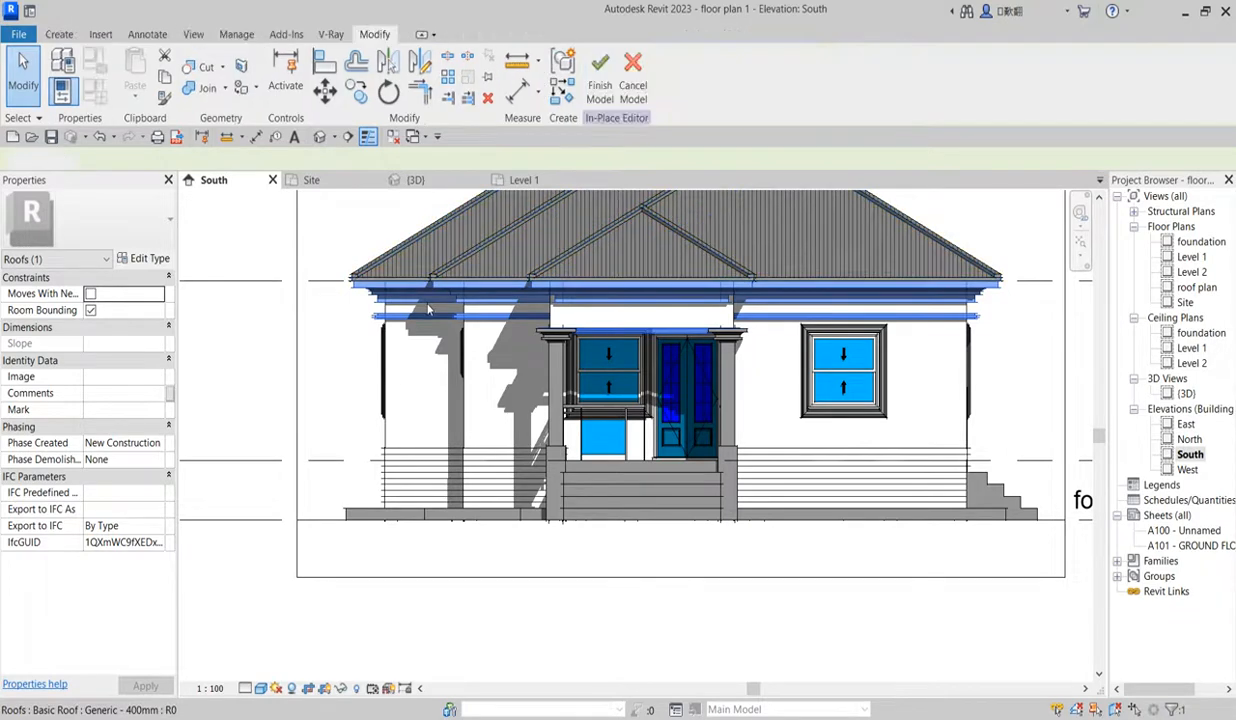
pyautogui.scroll(3, 408, 322)
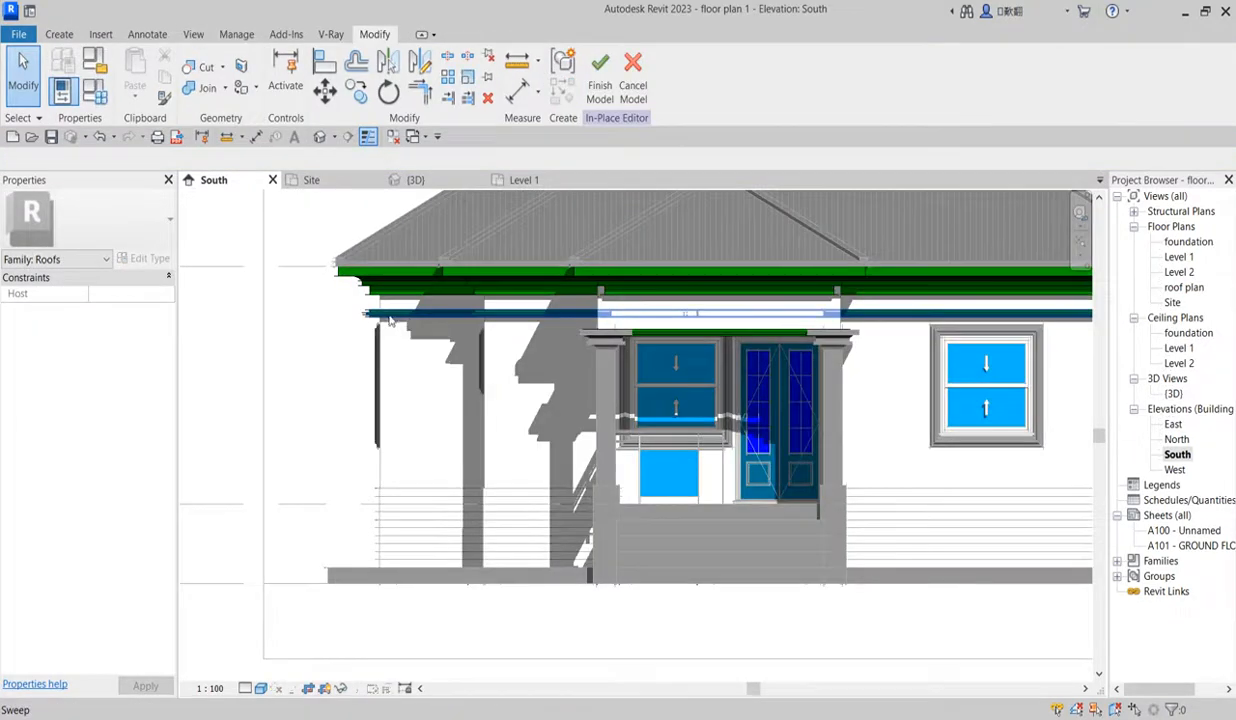
pyautogui.click(393, 326)
pyautogui.scroll(-4, 394, 345)
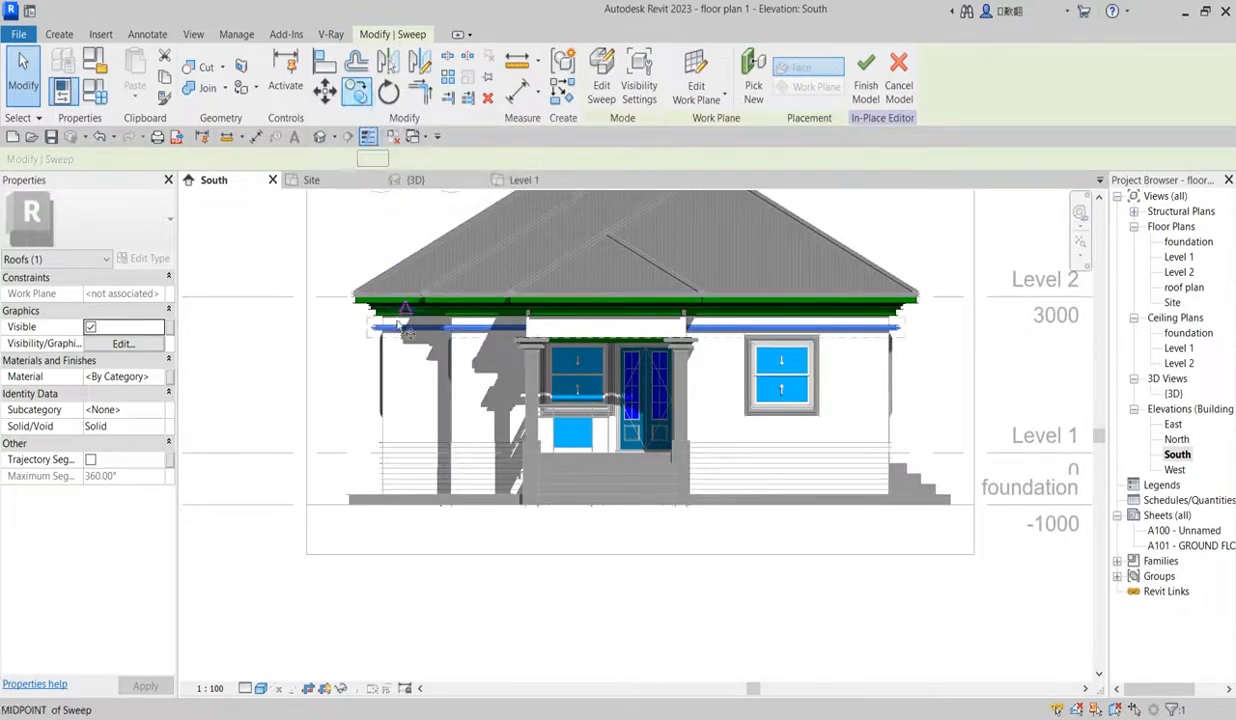
pyautogui.click(356, 93)
pyautogui.scroll(5, 390, 338)
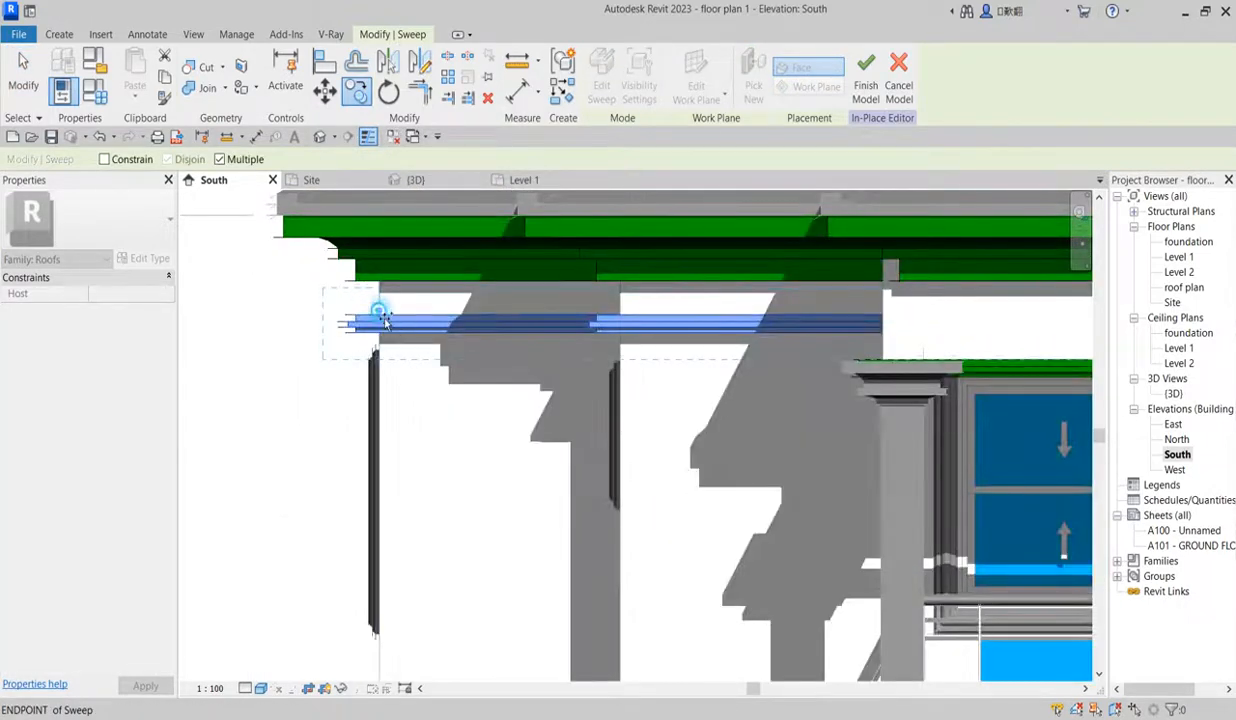
pyautogui.click(379, 318)
pyautogui.scroll(-2, 364, 400)
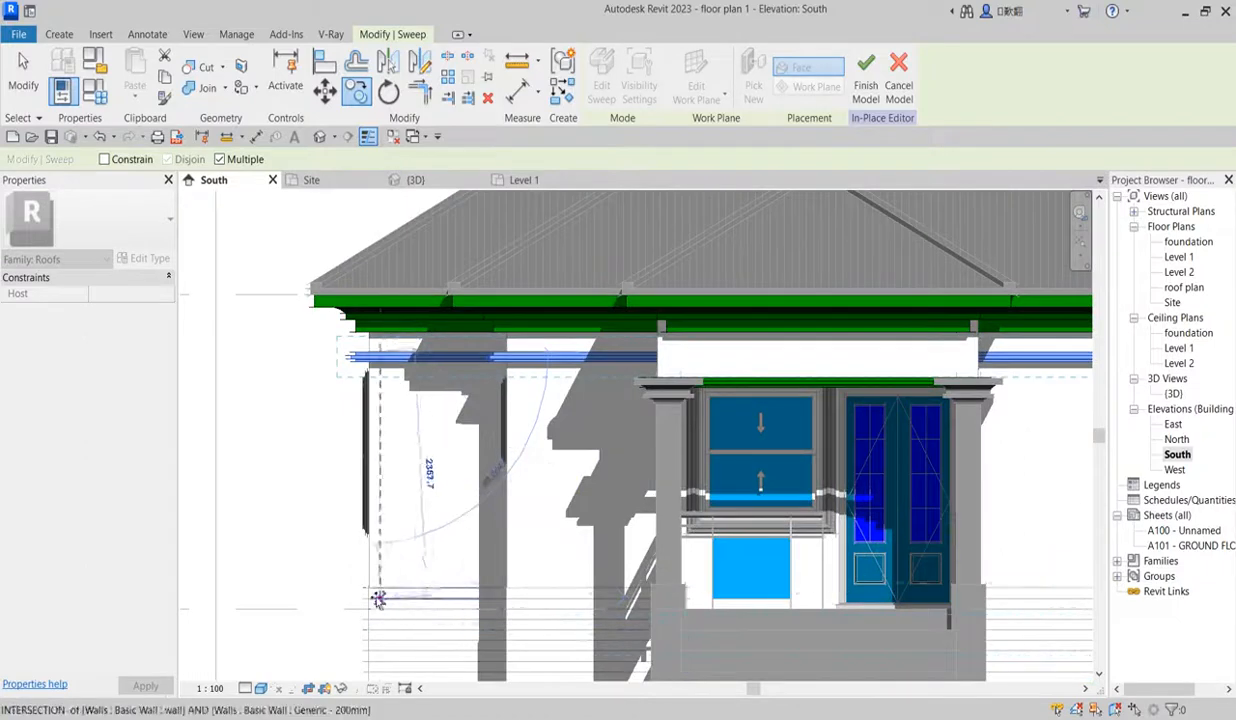
pyautogui.scroll(2, 374, 588)
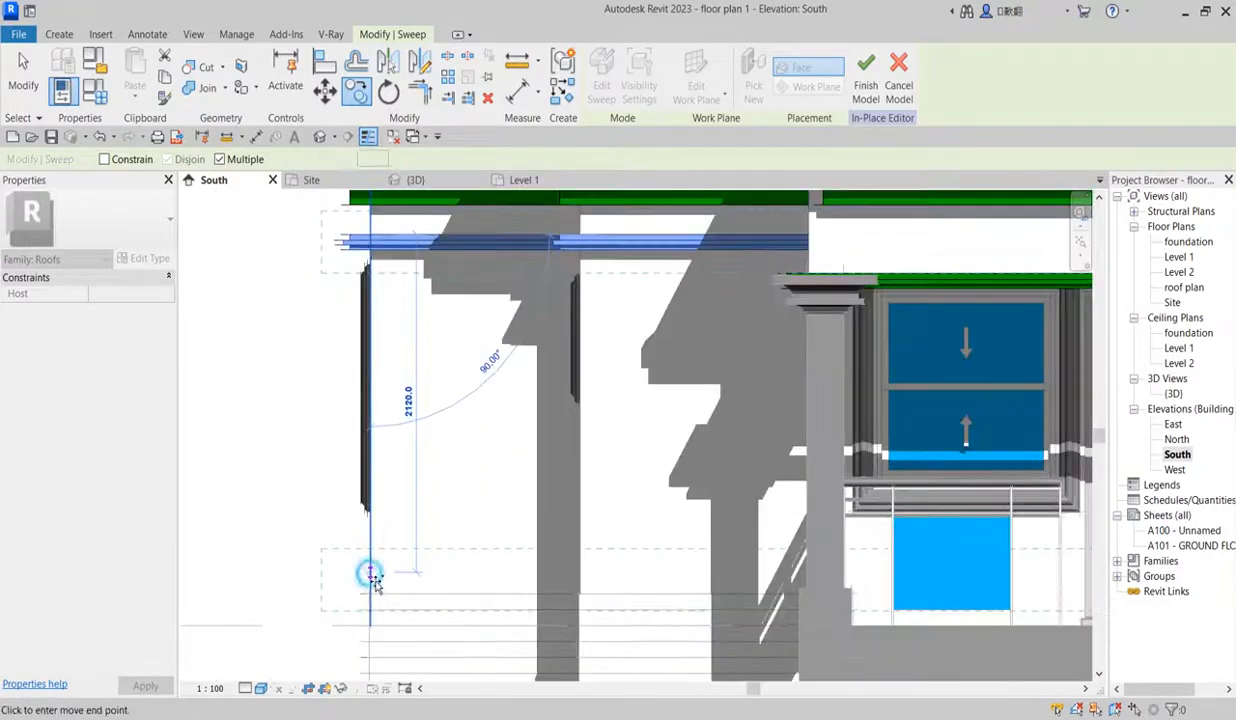
pyautogui.rightClick(437, 495)
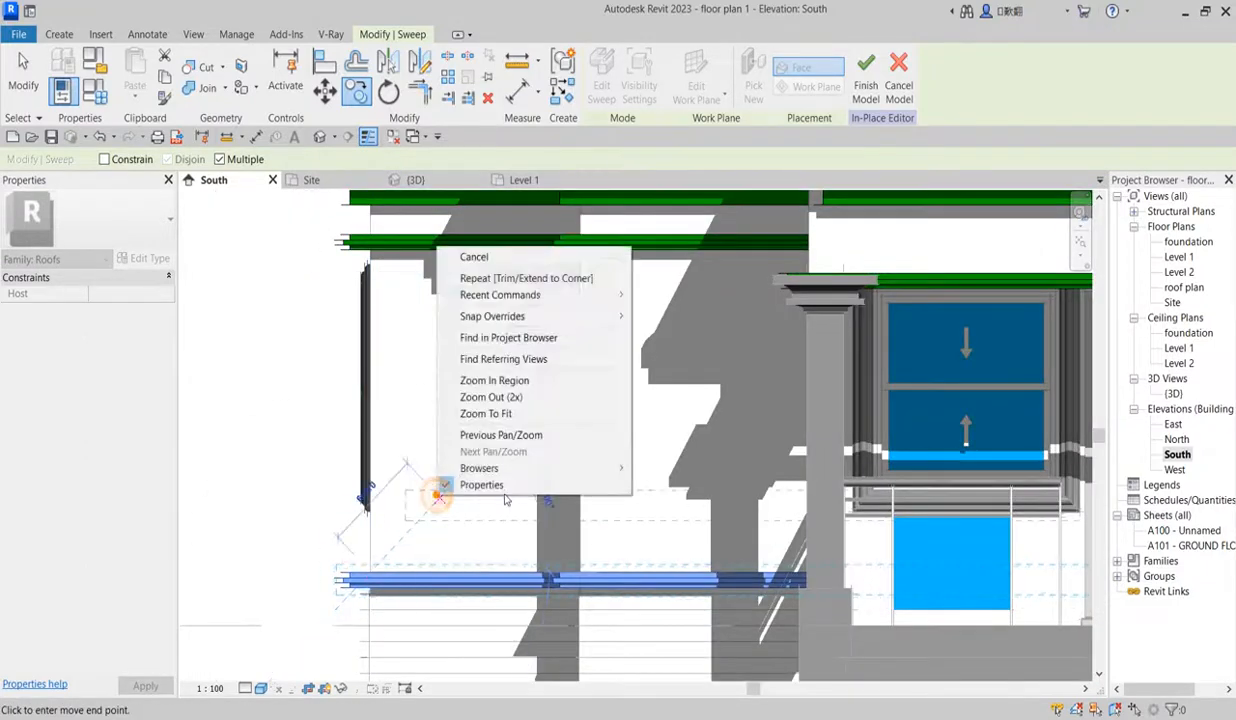
pyautogui.click(546, 256)
pyautogui.rightClick(416, 408)
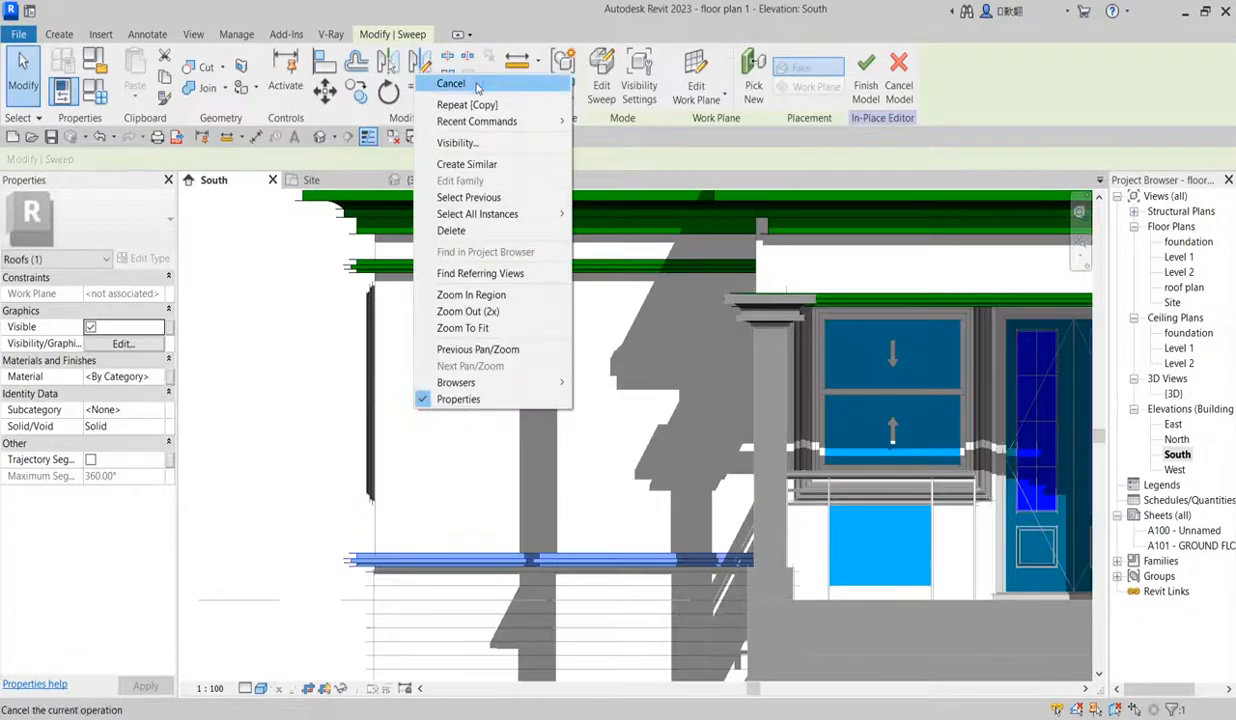
pyautogui.click(477, 88)
# Step: Nudge the copied sweep band down so it sits over the top edge of the cladding wall
pyautogui.scroll(2, 420, 556)
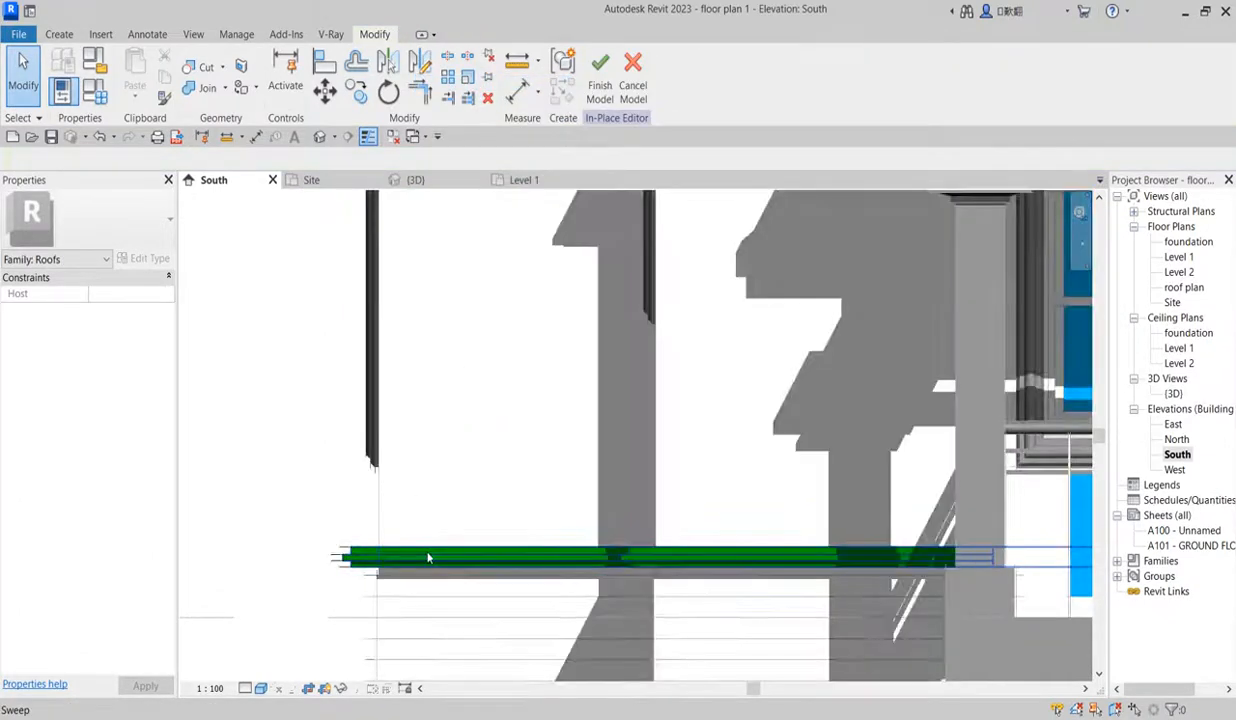
pyautogui.click(427, 557)
pyautogui.scroll(-2, 307, 517)
pyautogui.press('Down')
pyautogui.press('Down')
pyautogui.press('Down')
pyautogui.press('Down')
pyautogui.press('Down')
pyautogui.press('Down')
pyautogui.press('Down')
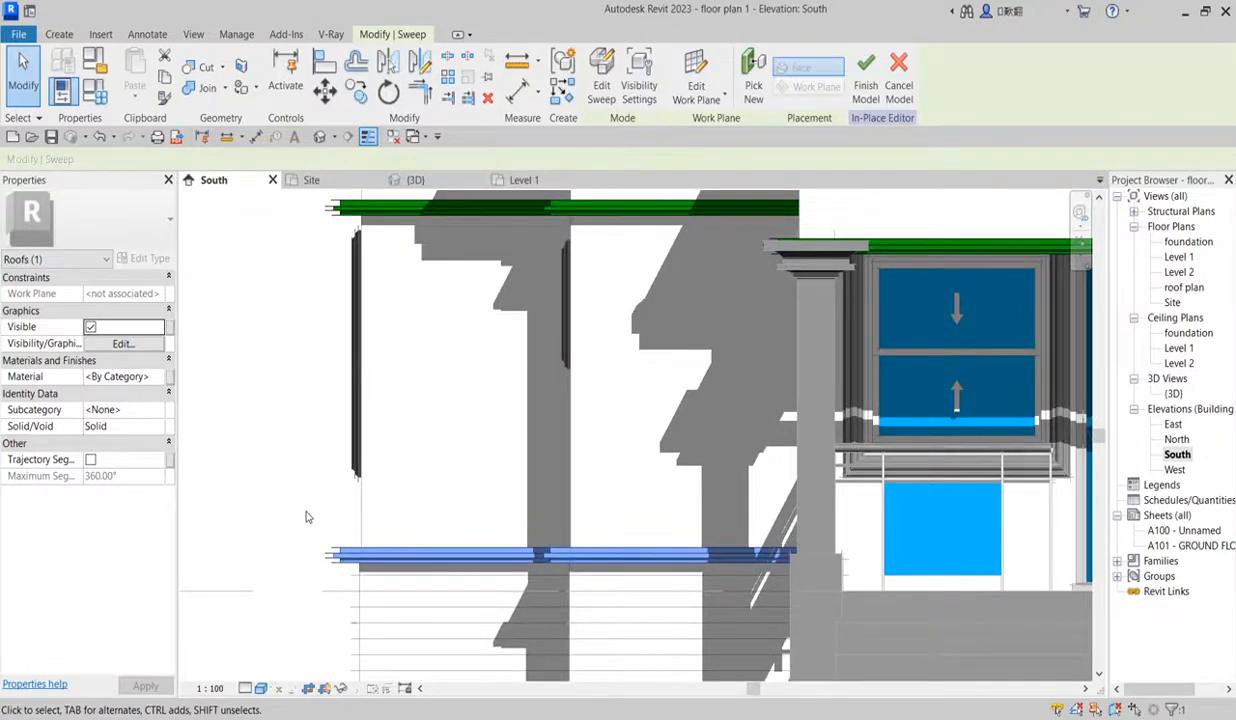
pyautogui.press('Down')
pyautogui.press('Down')
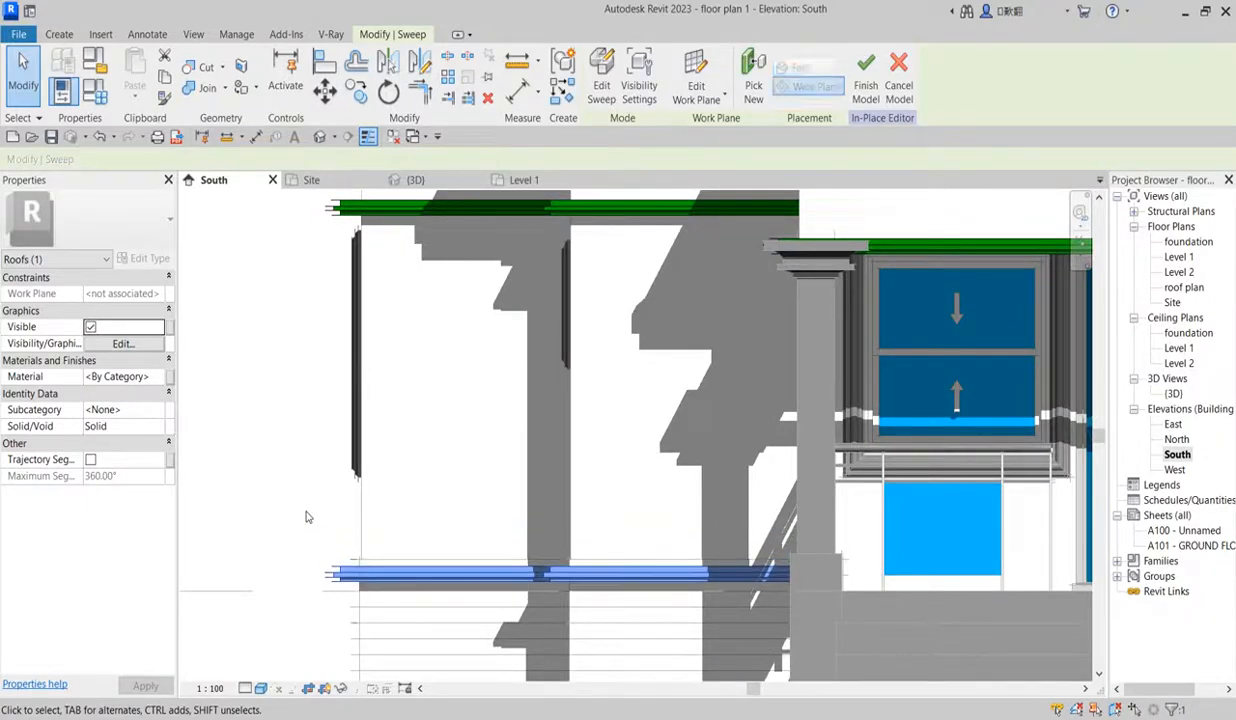
pyautogui.press('Up')
pyautogui.press('Up')
pyautogui.press('Up')
pyautogui.press('Up')
pyautogui.press('Up')
pyautogui.press('Up')
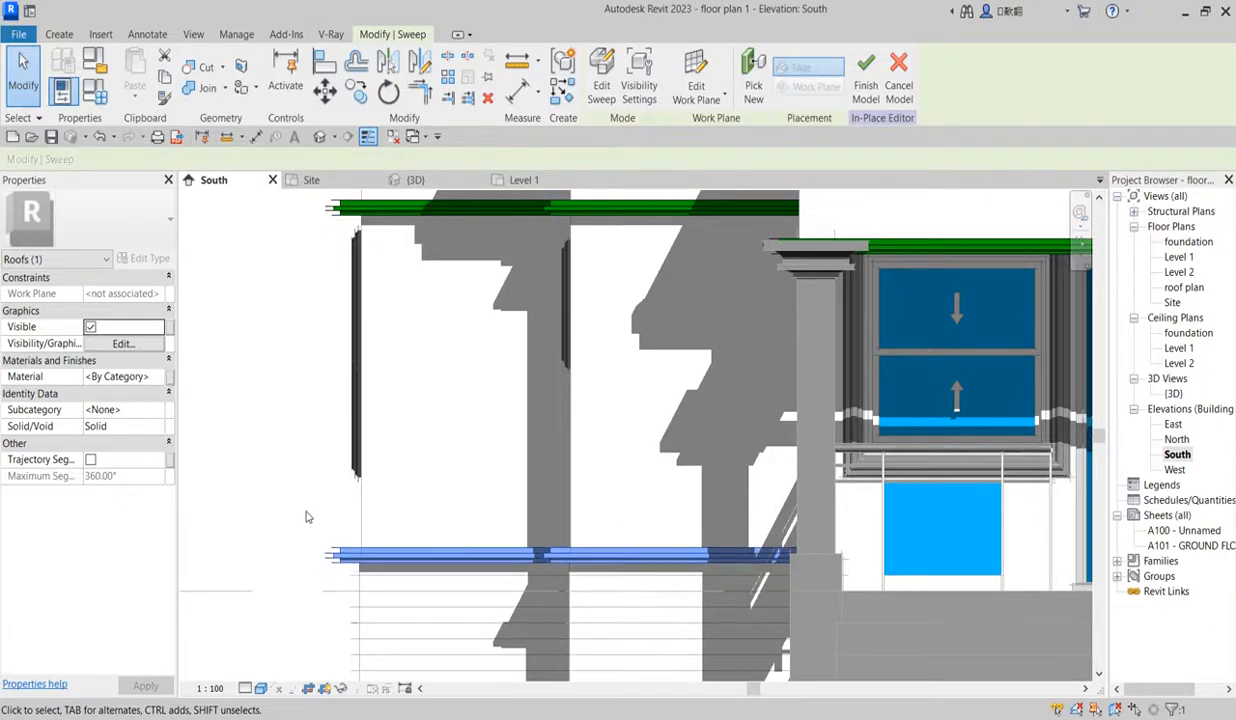
# Step: Open the copied sweep's path sketch for editing in the Level 1 floor plan
pyautogui.click(602, 90)
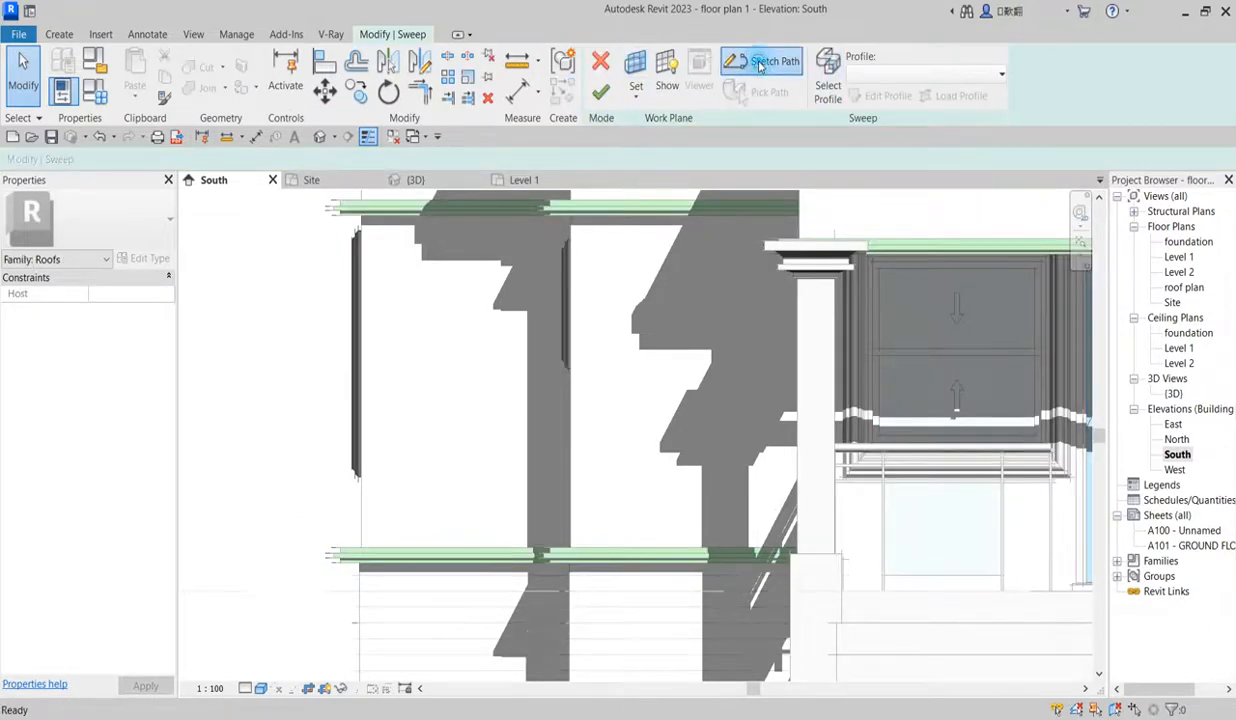
pyautogui.click(762, 62)
pyautogui.click(573, 243)
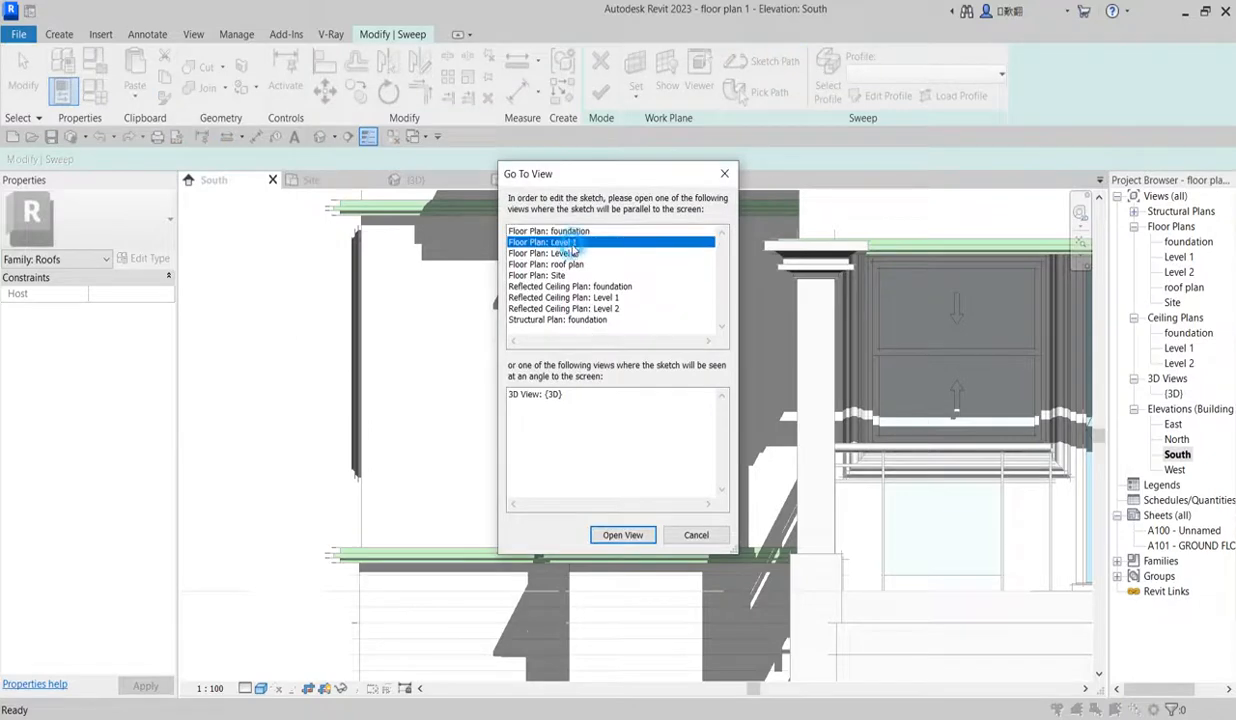
pyautogui.click(624, 536)
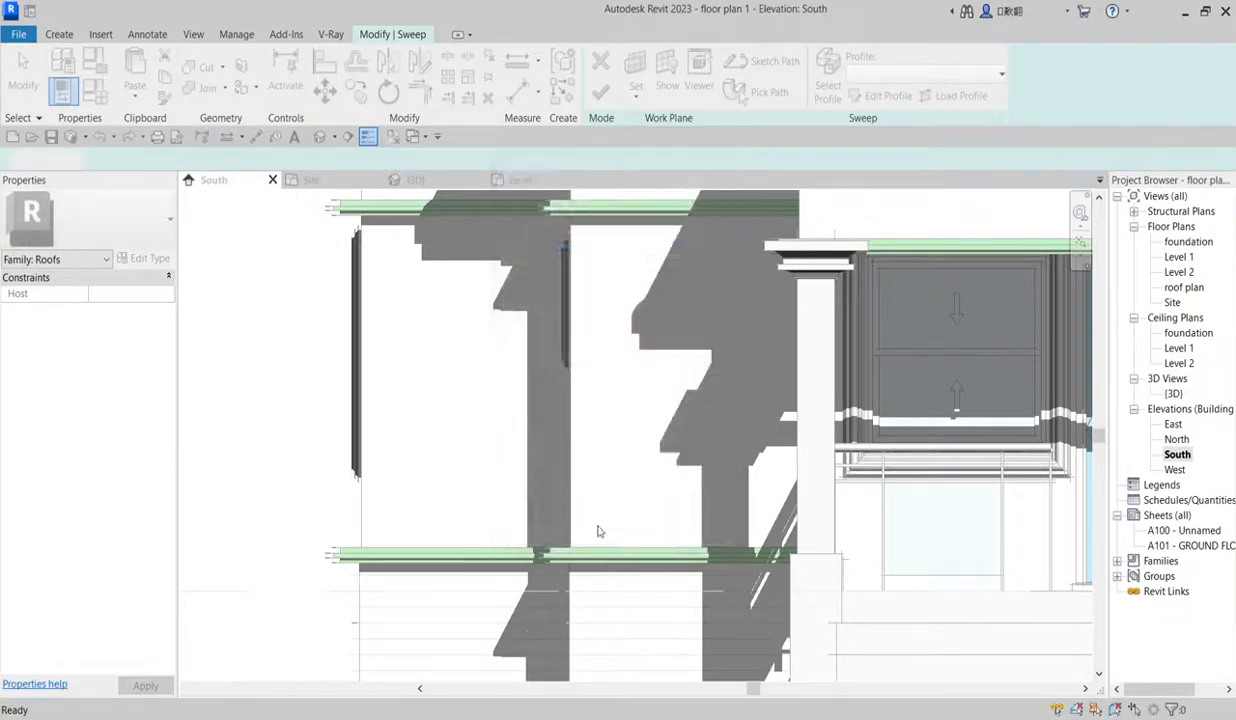
pyautogui.scroll(1, 770, 413)
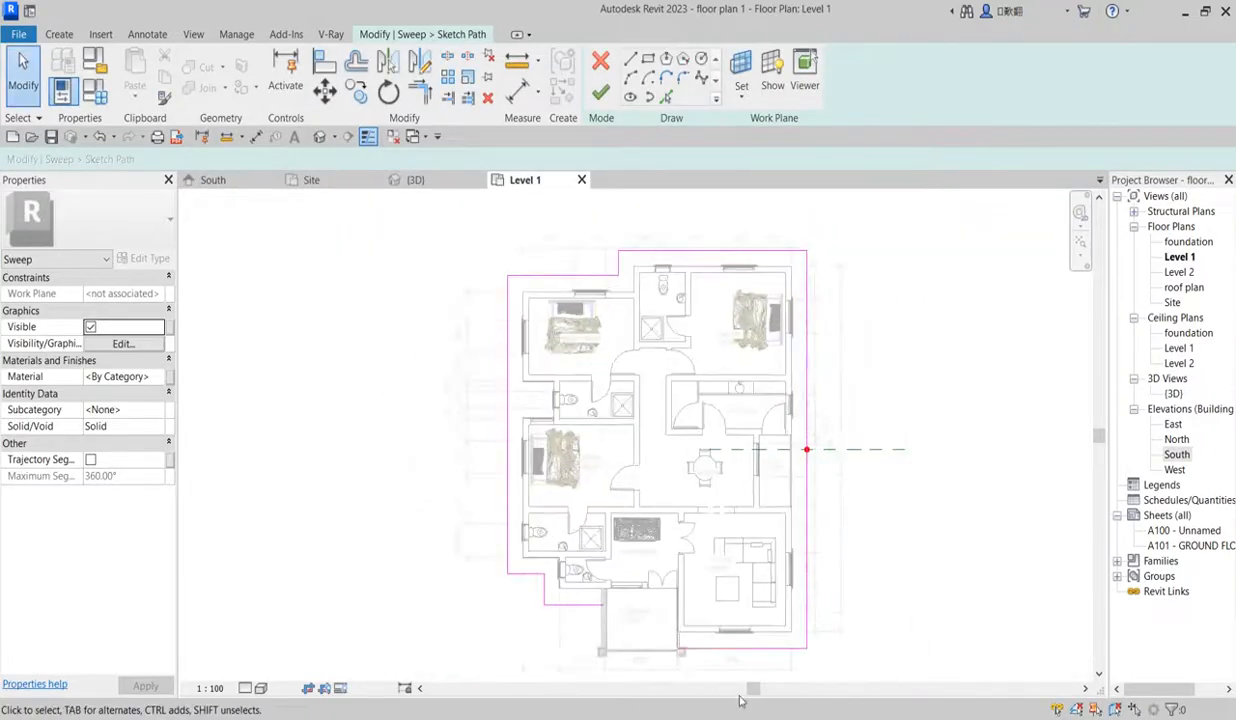
pyautogui.scroll(2, 485, 455)
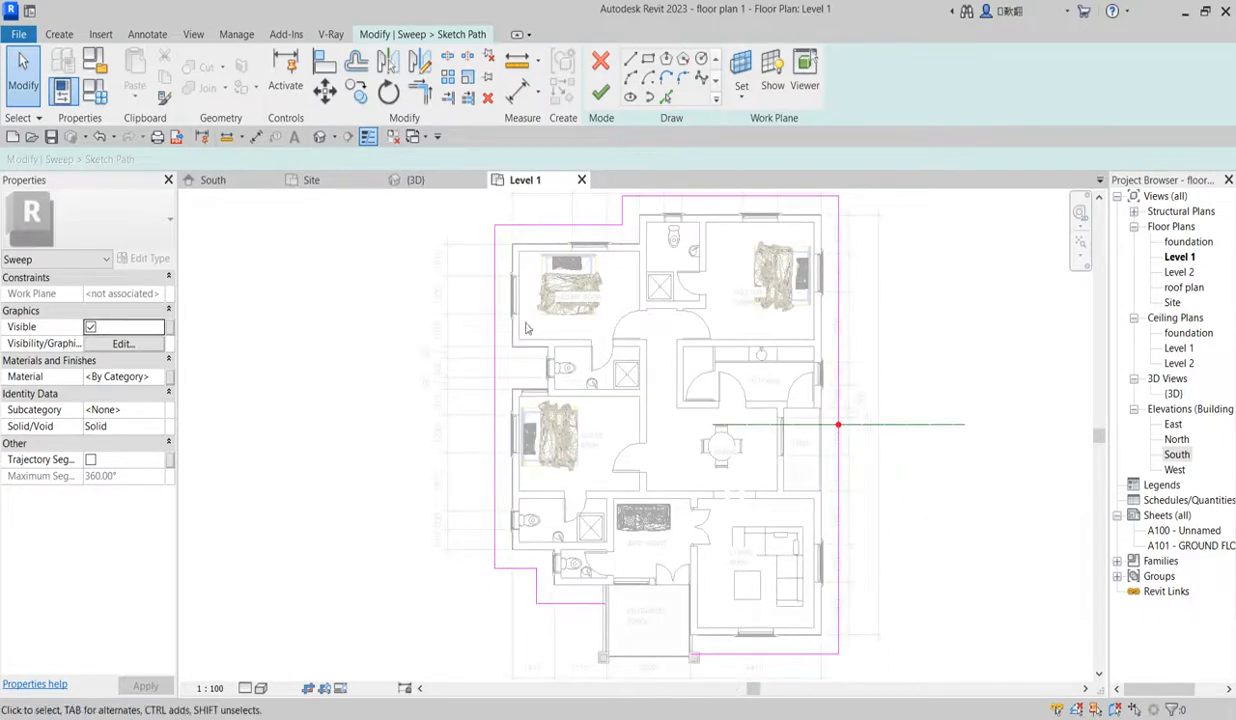
pyautogui.scroll(-3, 520, 330)
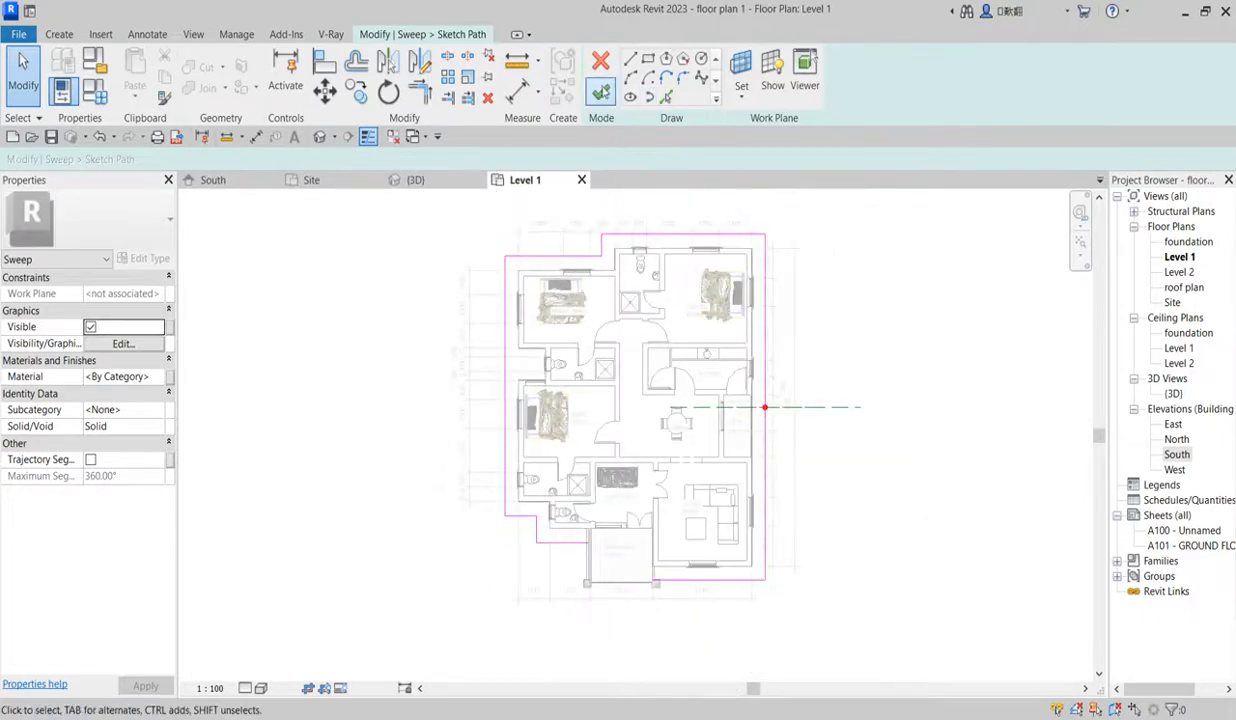
# Step: Align the sweep path's north edges and the jog between the MADAM ROOM and MASTER ROOM with the outer wall faces
pyautogui.click(316, 57)
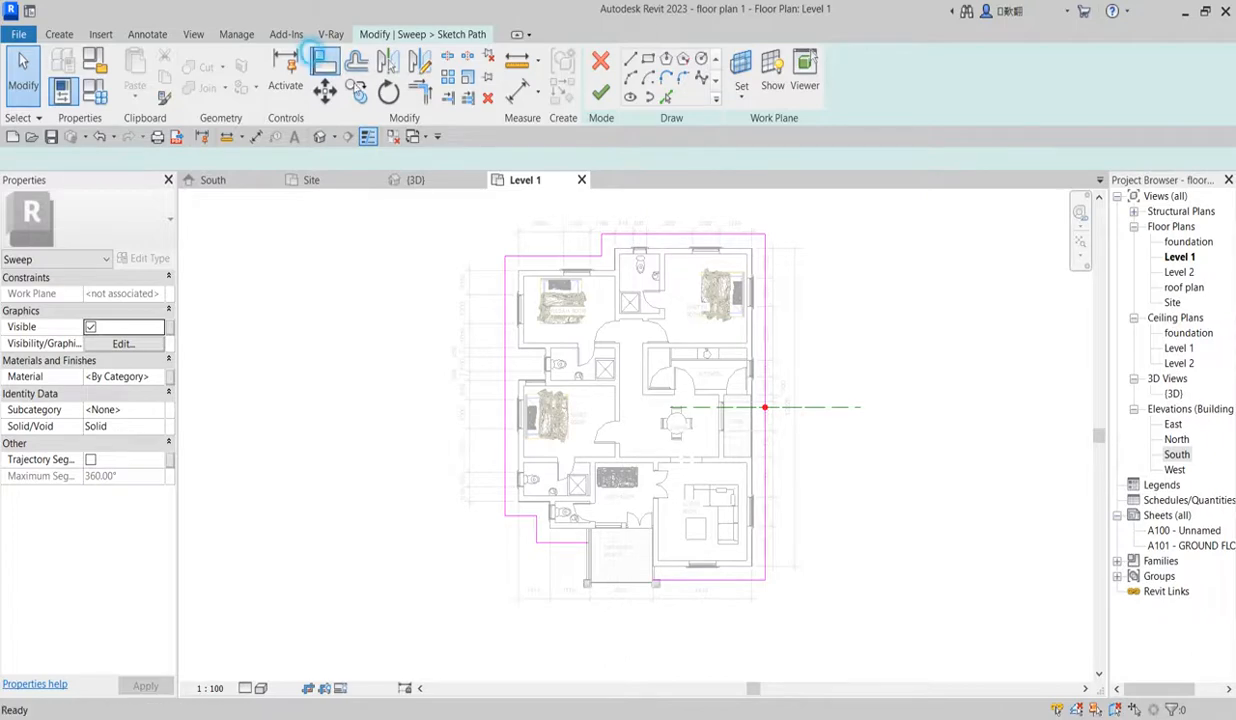
pyautogui.scroll(5, 635, 278)
pyautogui.scroll(5, 557, 245)
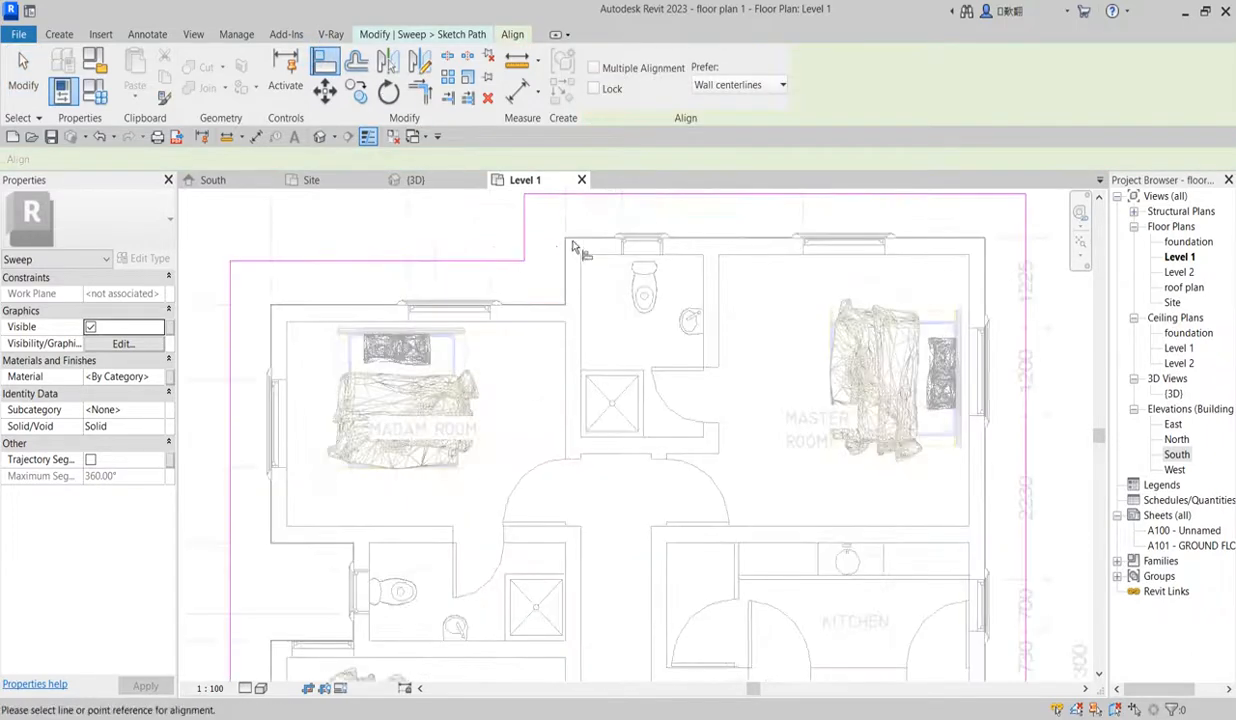
pyautogui.click(585, 237)
pyautogui.scroll(-1, 621, 212)
pyautogui.click(611, 204)
pyautogui.click(494, 348)
pyautogui.click(472, 291)
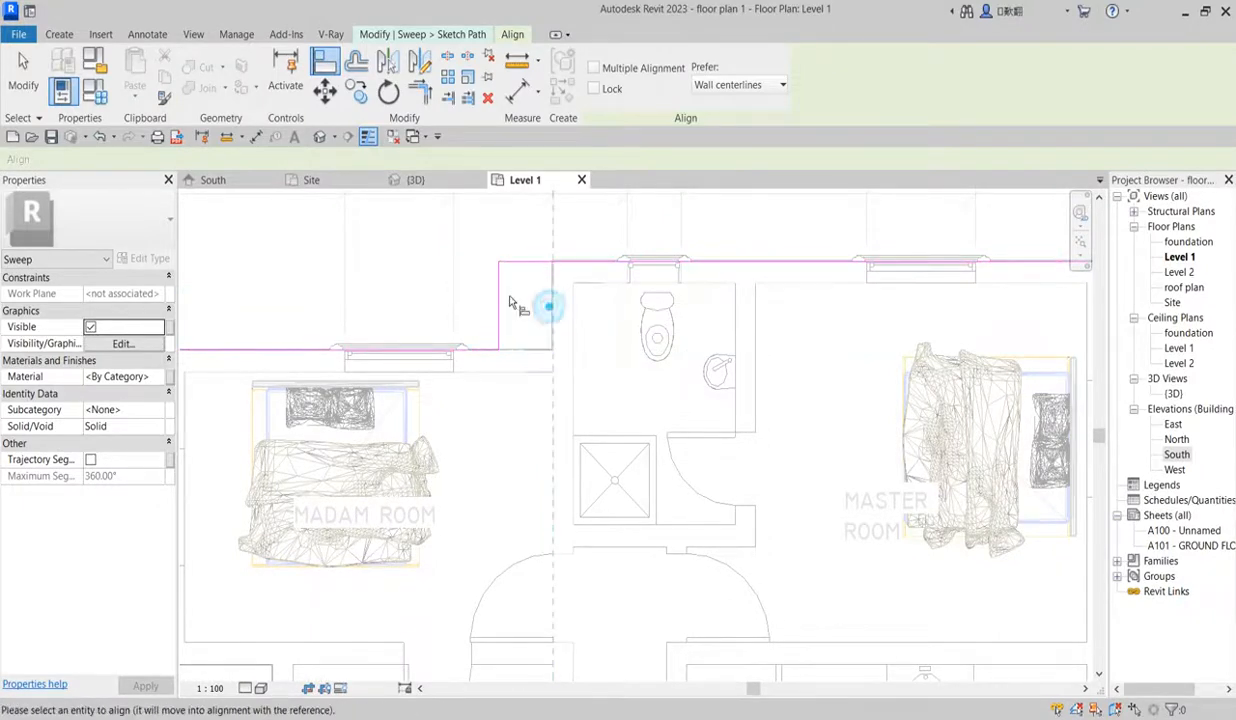
# Step: Align the long west and east lines of the sweep path with the outer faces of the exterior walls
pyautogui.scroll(-2, 498, 300)
pyautogui.scroll(4, 386, 394)
pyautogui.click(413, 401)
pyautogui.click(393, 410)
pyautogui.scroll(-3, 397, 420)
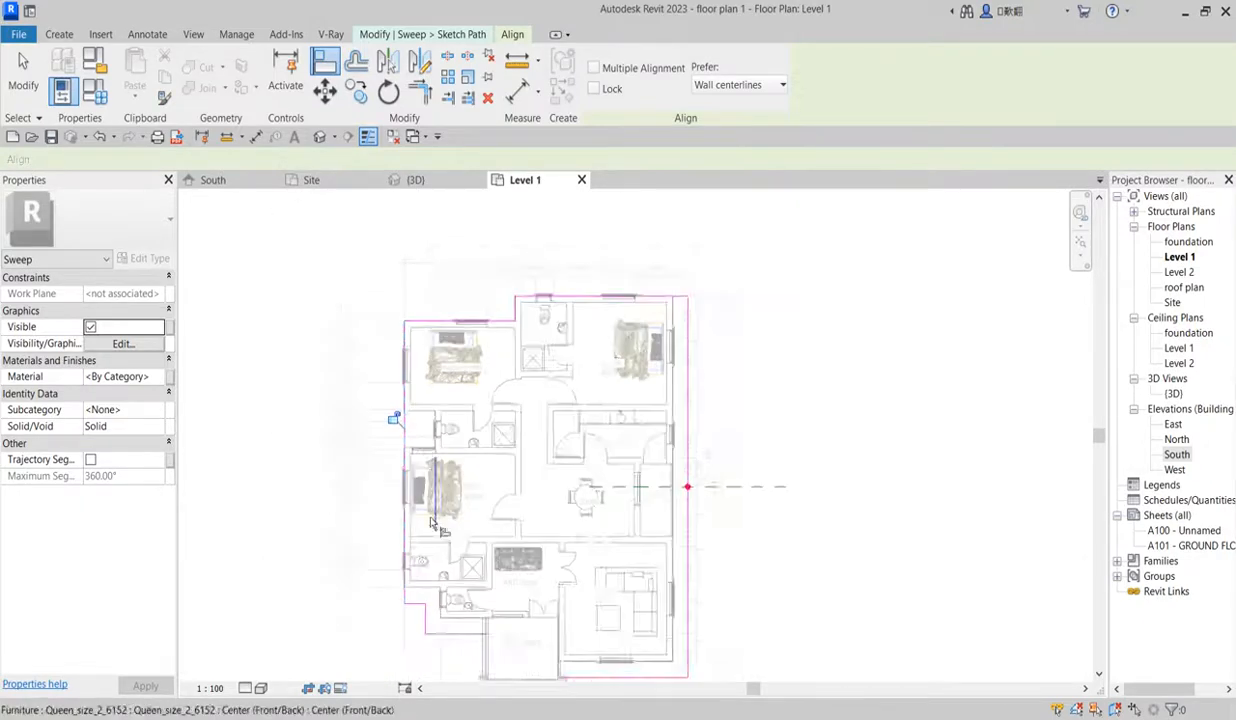
pyautogui.scroll(5, 897, 335)
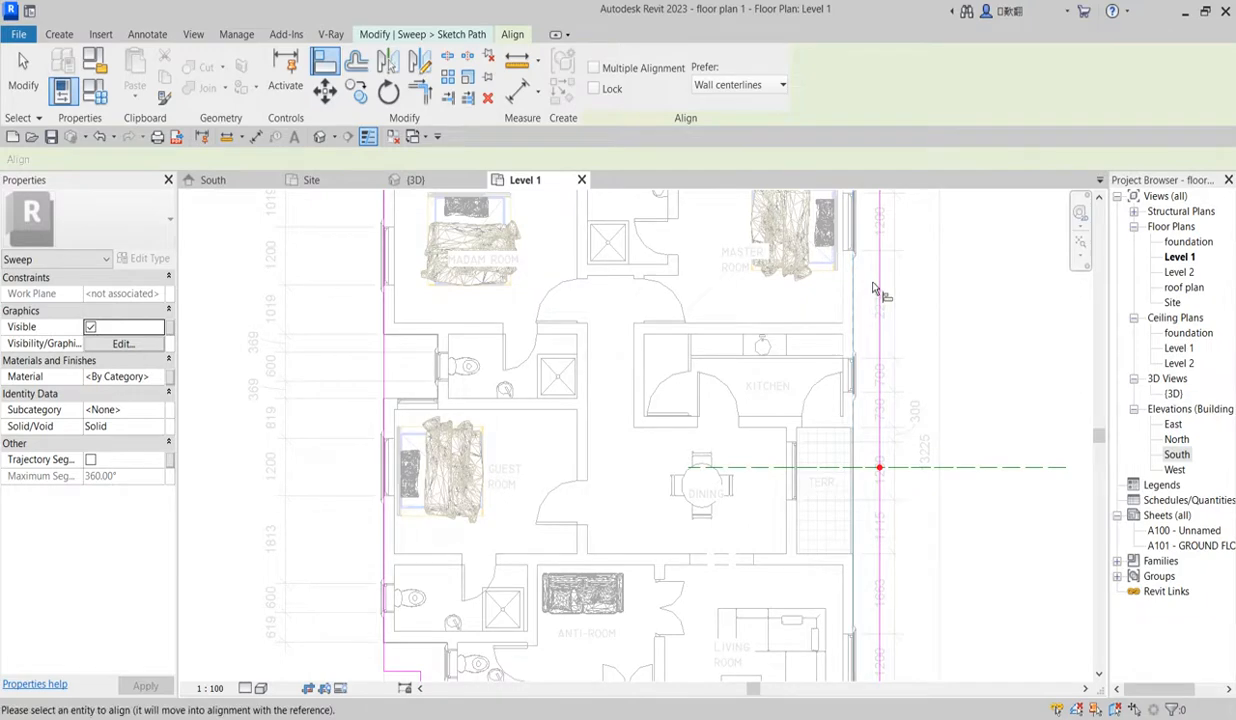
pyautogui.scroll(-3, 866, 310)
pyautogui.scroll(5, 822, 552)
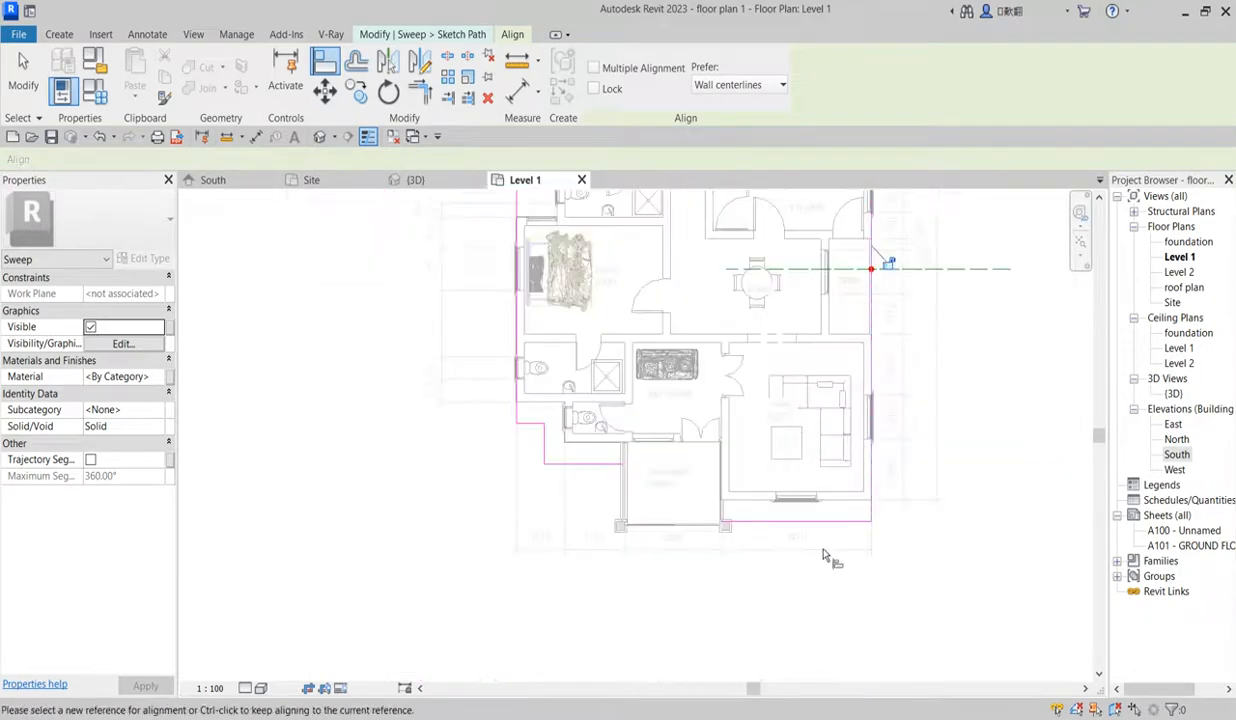
# Step: Align the path's south line at the LIVING ROOM and the stepped lines beside the ENTRANCE PORCH with the outer wall faces
pyautogui.click(884, 455)
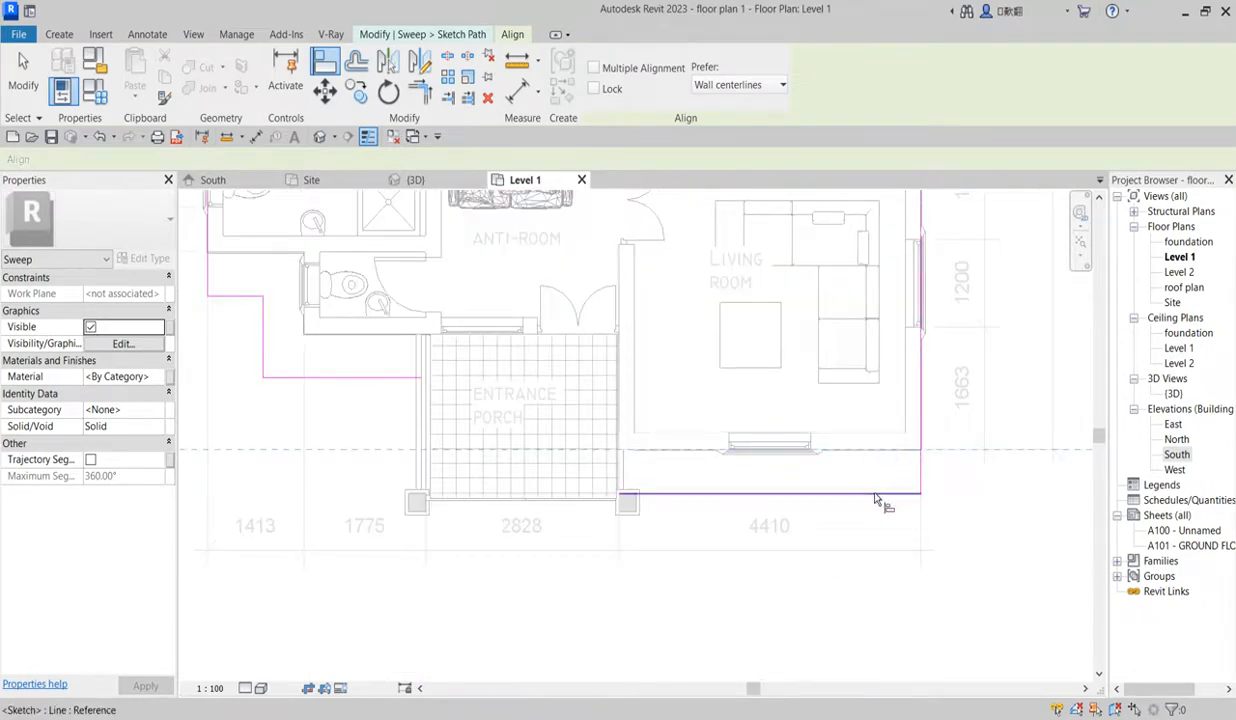
pyautogui.click(875, 494)
pyautogui.click(372, 336)
pyautogui.click(372, 377)
pyautogui.click(270, 254)
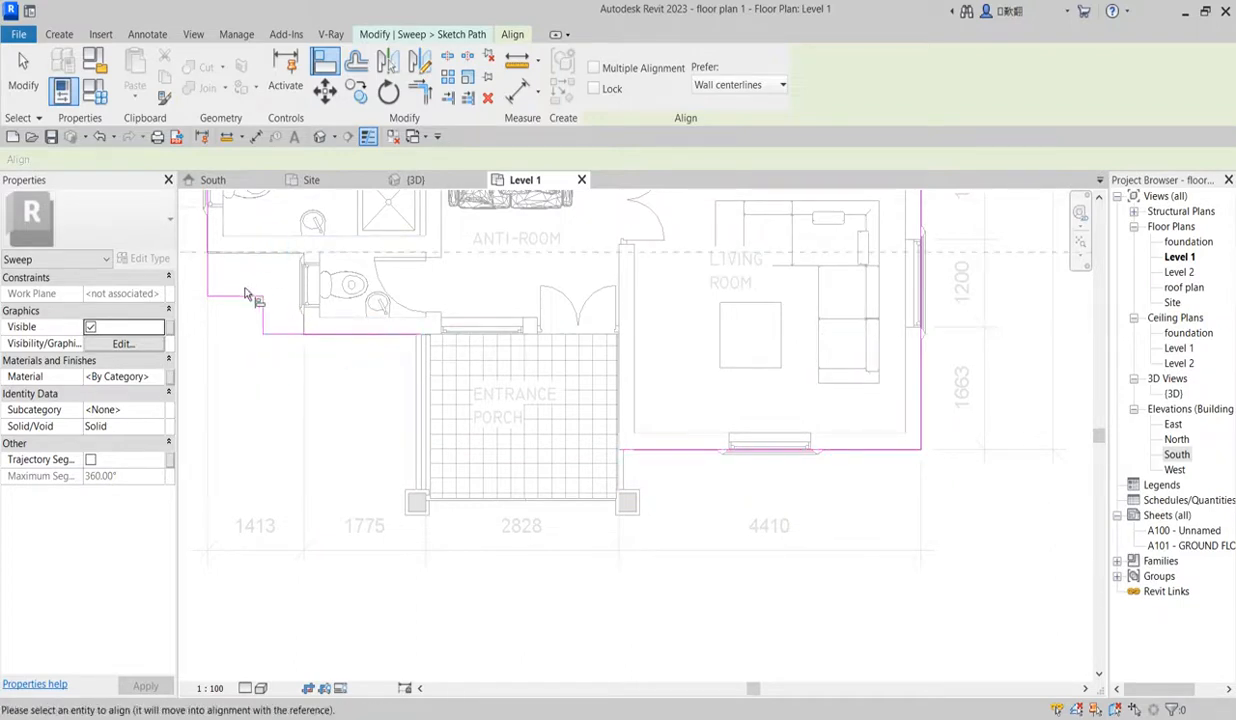
pyautogui.click(242, 298)
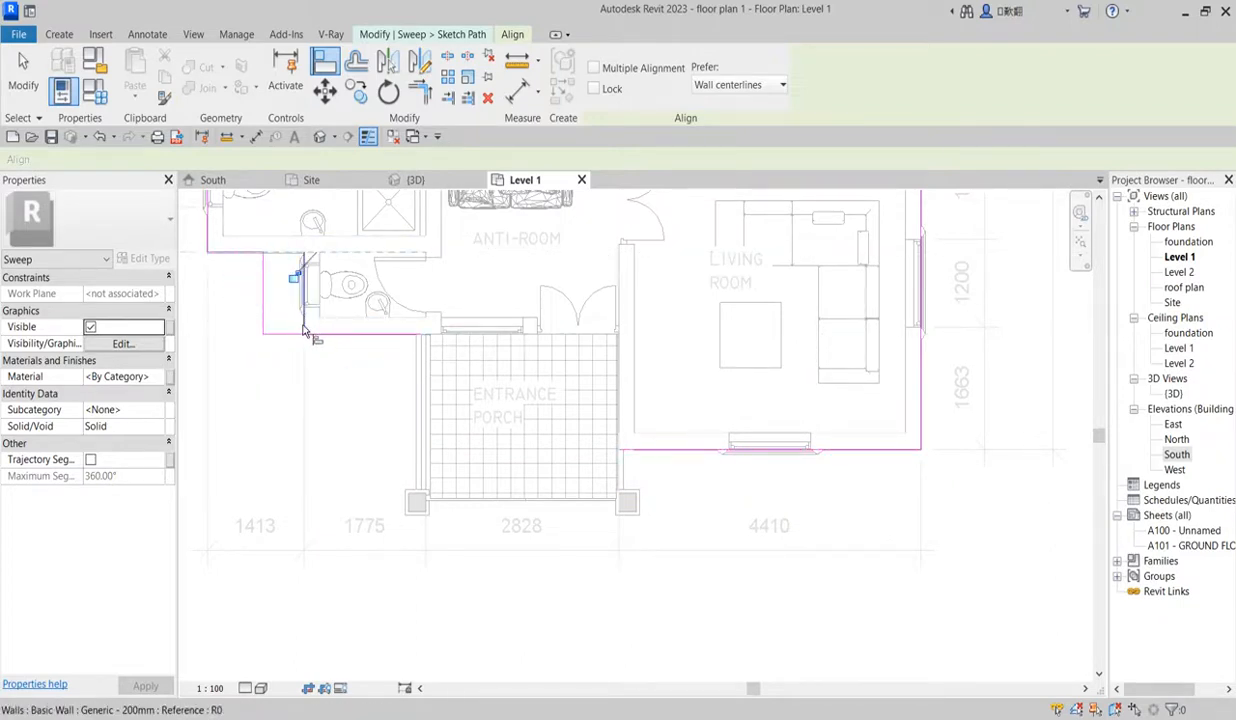
pyautogui.scroll(3, 305, 333)
pyautogui.click(218, 315)
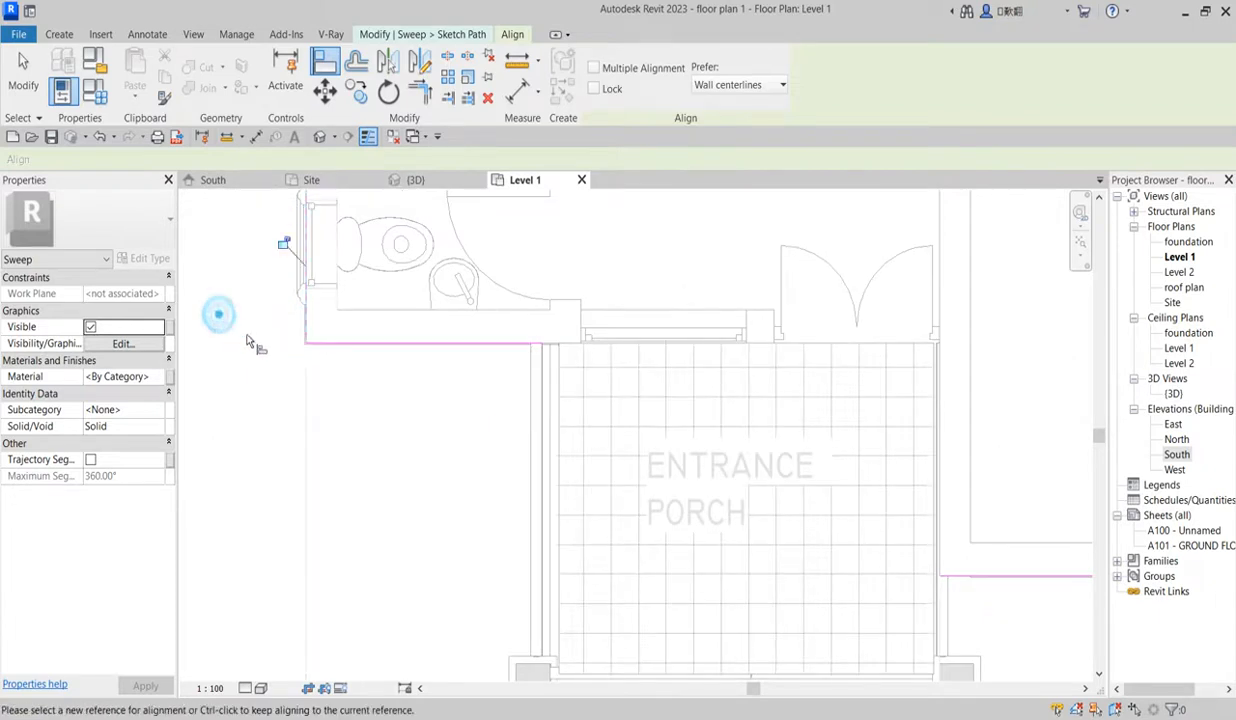
# Step: Leave the Align command and finish the sweep's path sketch
pyautogui.scroll(-6, 240, 335)
pyautogui.rightClick(713, 245)
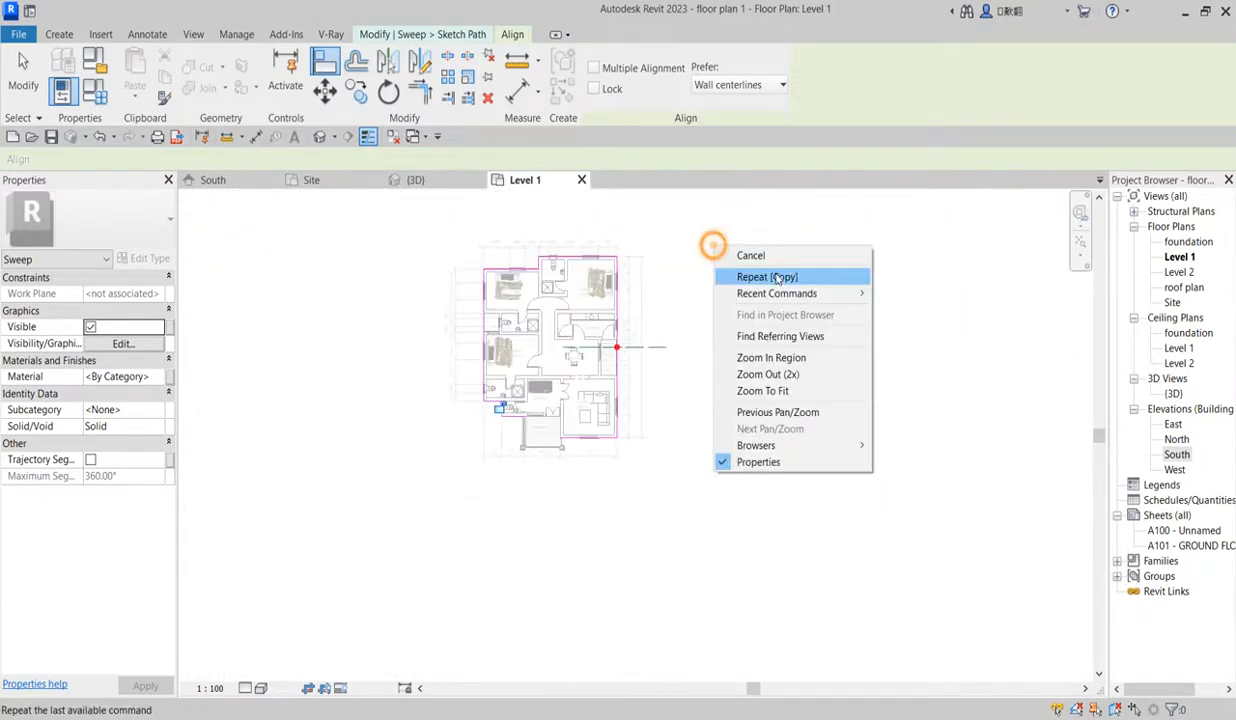
pyautogui.click(745, 255)
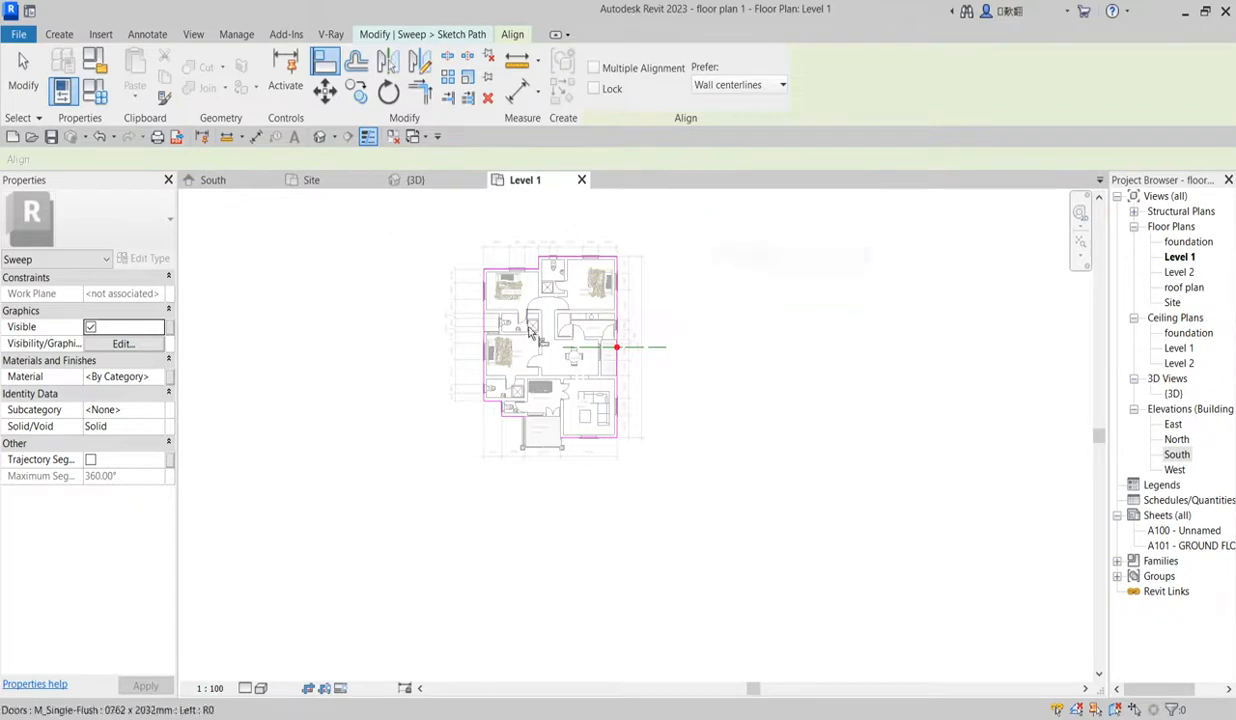
pyautogui.rightClick(385, 300)
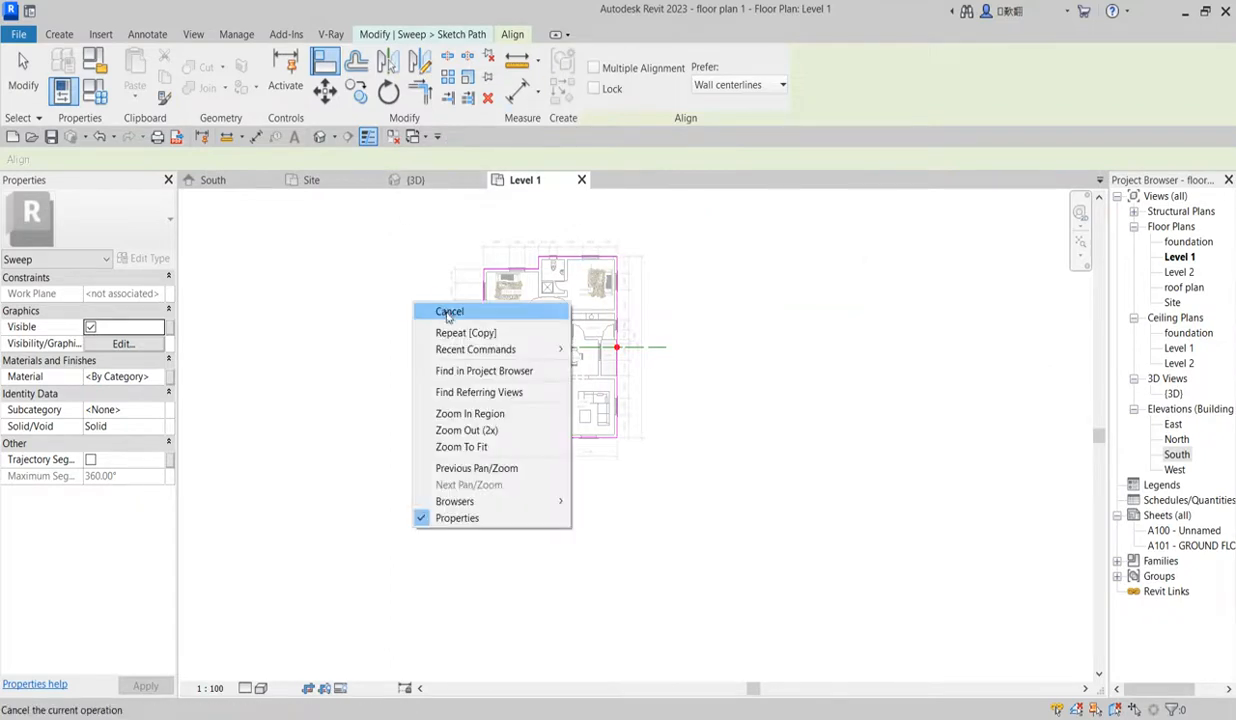
pyautogui.click(425, 312)
pyautogui.scroll(2, 596, 458)
pyautogui.scroll(-2, 596, 458)
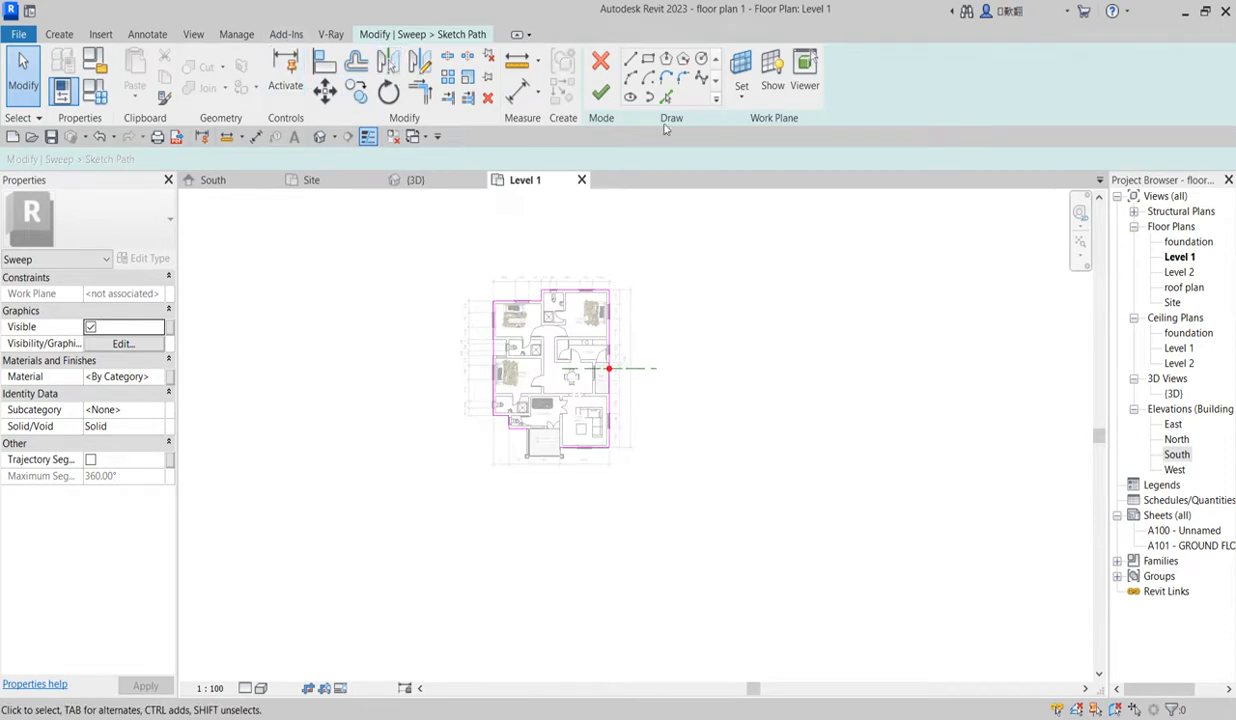
pyautogui.click(600, 92)
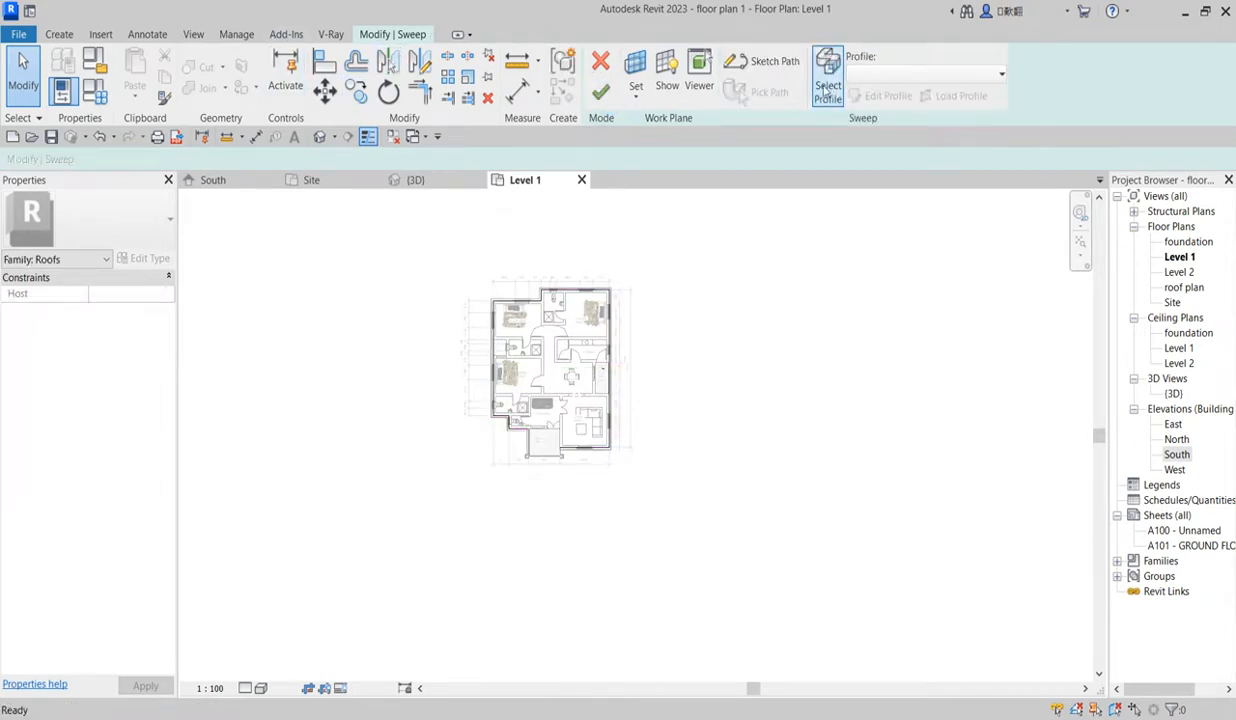
# Step: Open the sweep's sketched profile for editing in the South elevation
pyautogui.click(826, 90)
pyautogui.click(884, 95)
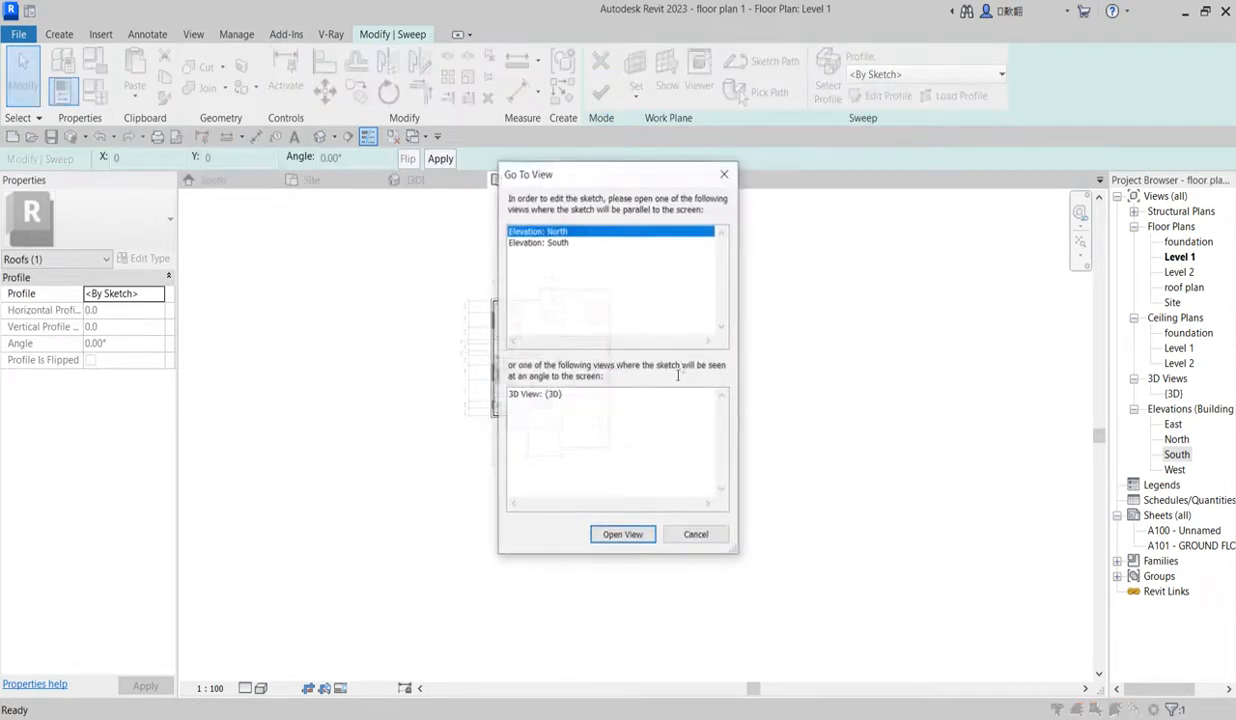
pyautogui.click(547, 243)
pyautogui.click(622, 535)
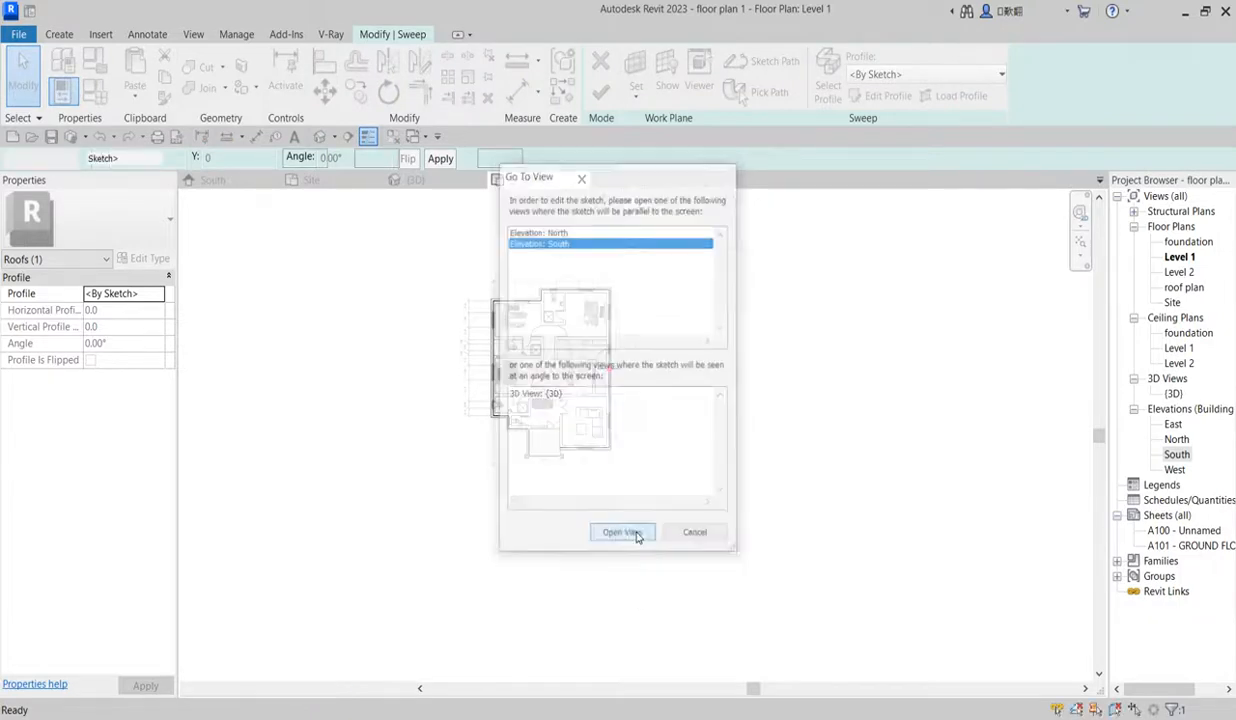
pyautogui.scroll(-2, 701, 524)
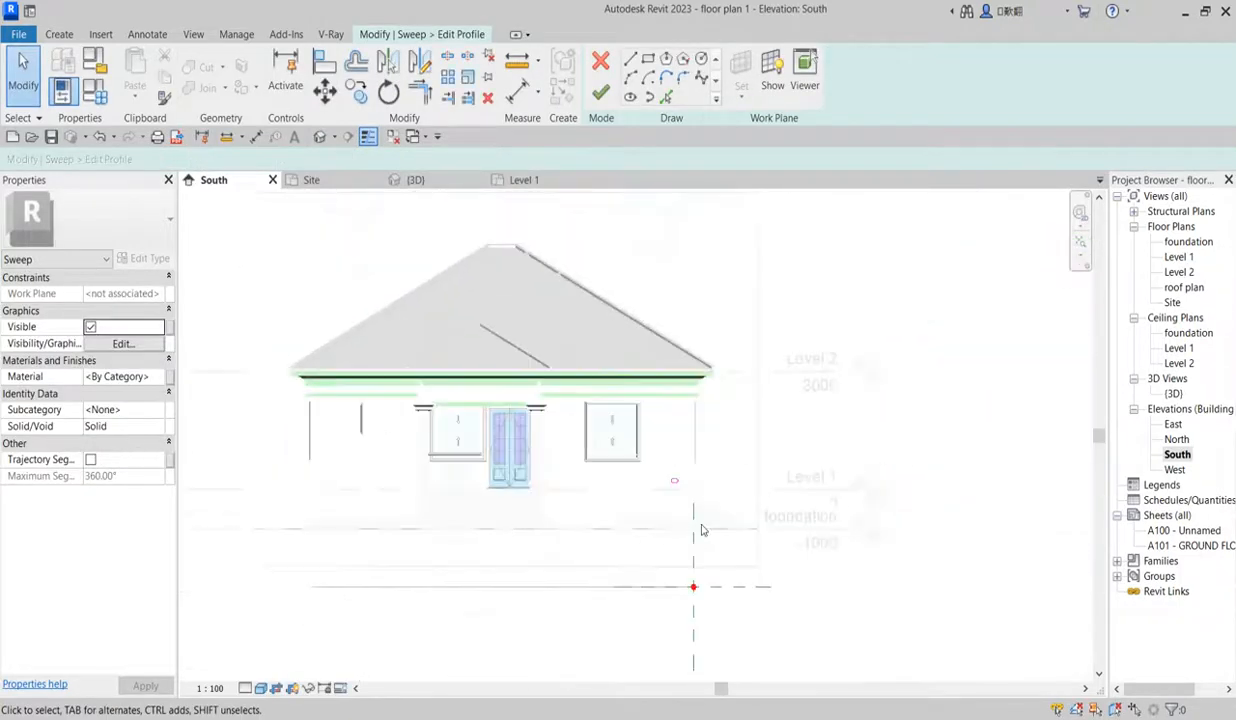
# Step: Move the whole sweep profile sideways from its midpoint to the outer corner of the wall, at the cladding's top edge
pyautogui.scroll(6, 660, 448)
pyautogui.moveTo(672, 490); pyautogui.dragTo(597, 432)
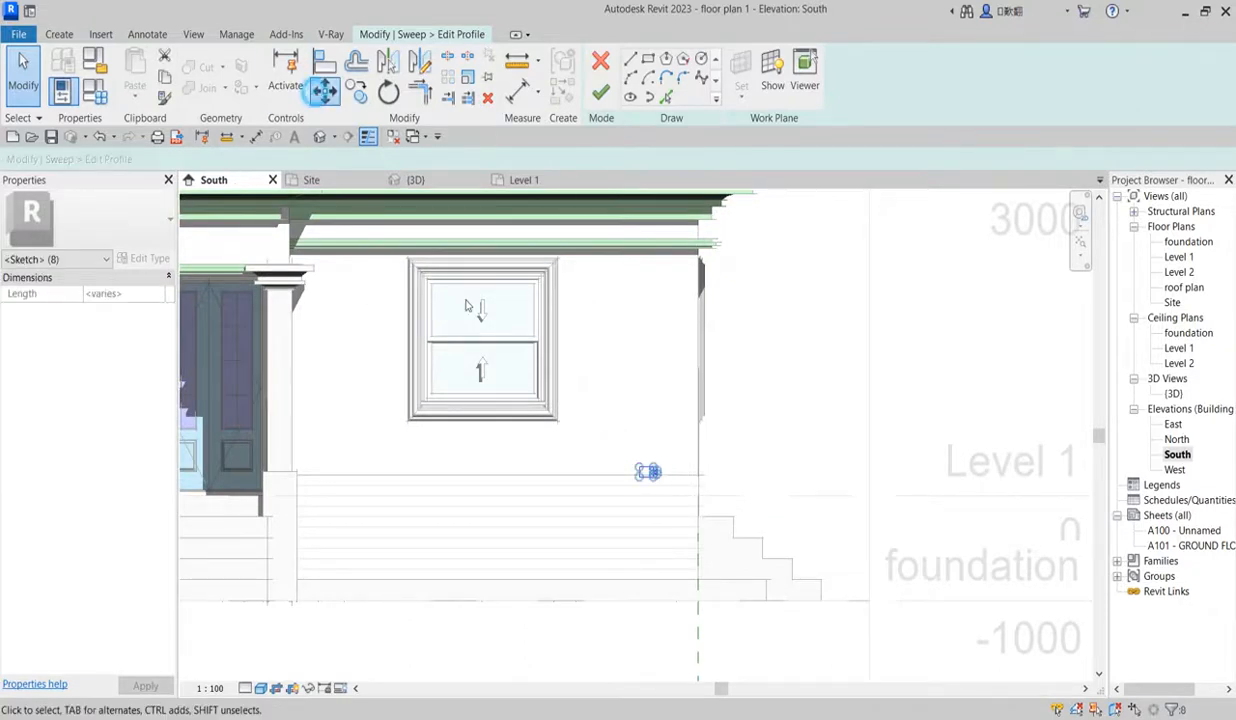
pyautogui.press('m')
pyautogui.press('v')
pyautogui.scroll(3, 648, 463)
pyautogui.click(641, 490)
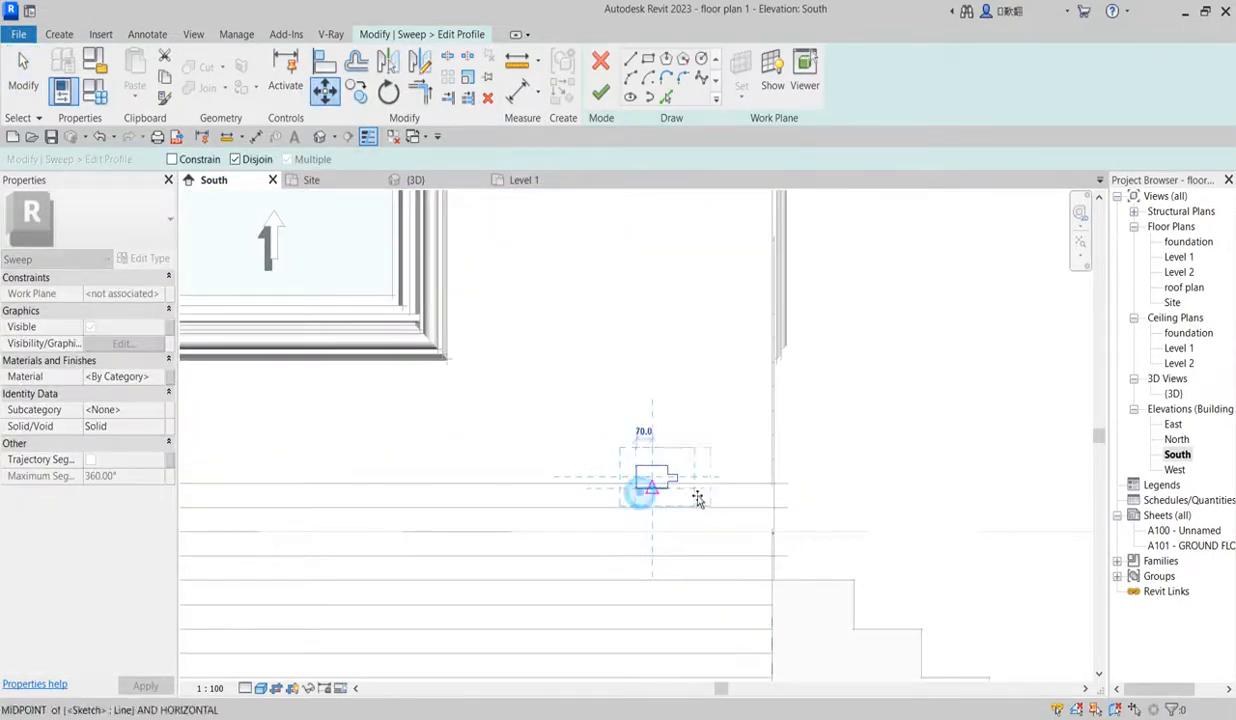
pyautogui.click(777, 500)
# Step: Adjust the complete profile sideways so its back edge sits flush against the outer face of the cladding wall
pyautogui.scroll(5, 801, 506)
pyautogui.click(770, 342)
pyautogui.moveTo(770, 338)
pyautogui.mouseDown()
pyautogui.moveTo(891, 535)
pyautogui.moveTo(882, 520)
pyautogui.mouseUp()
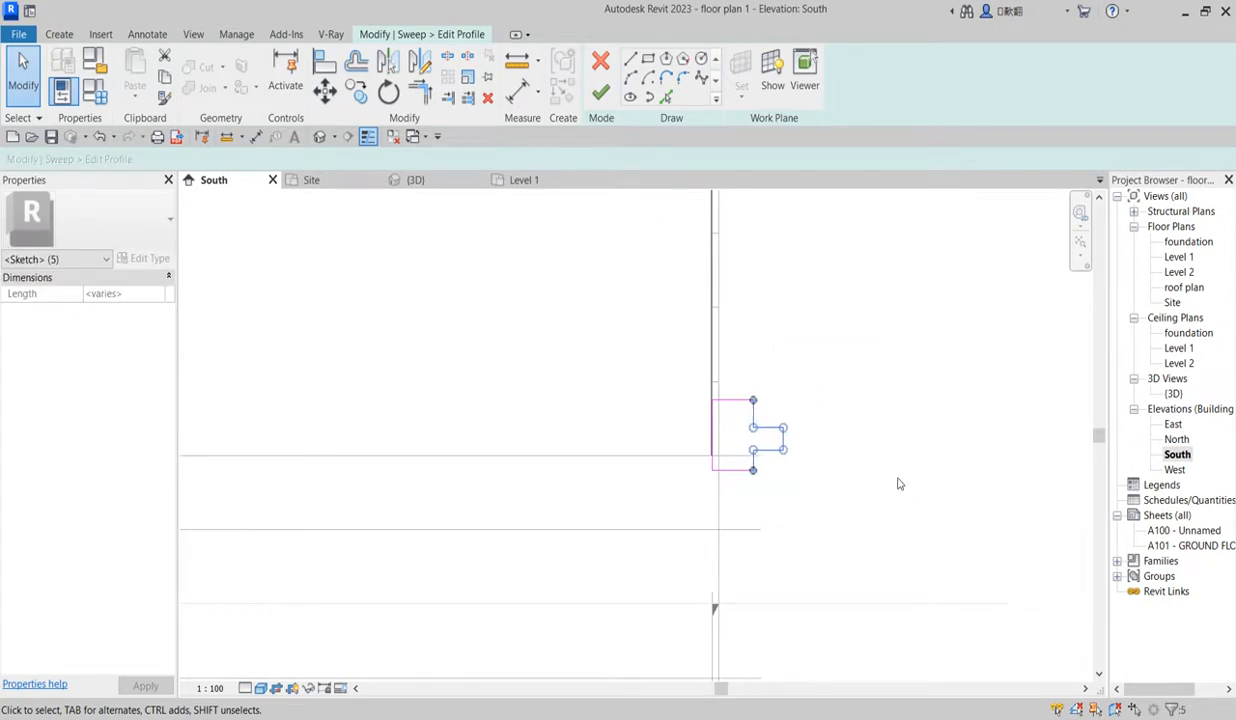
pyautogui.moveTo(608, 352); pyautogui.dragTo(826, 521)
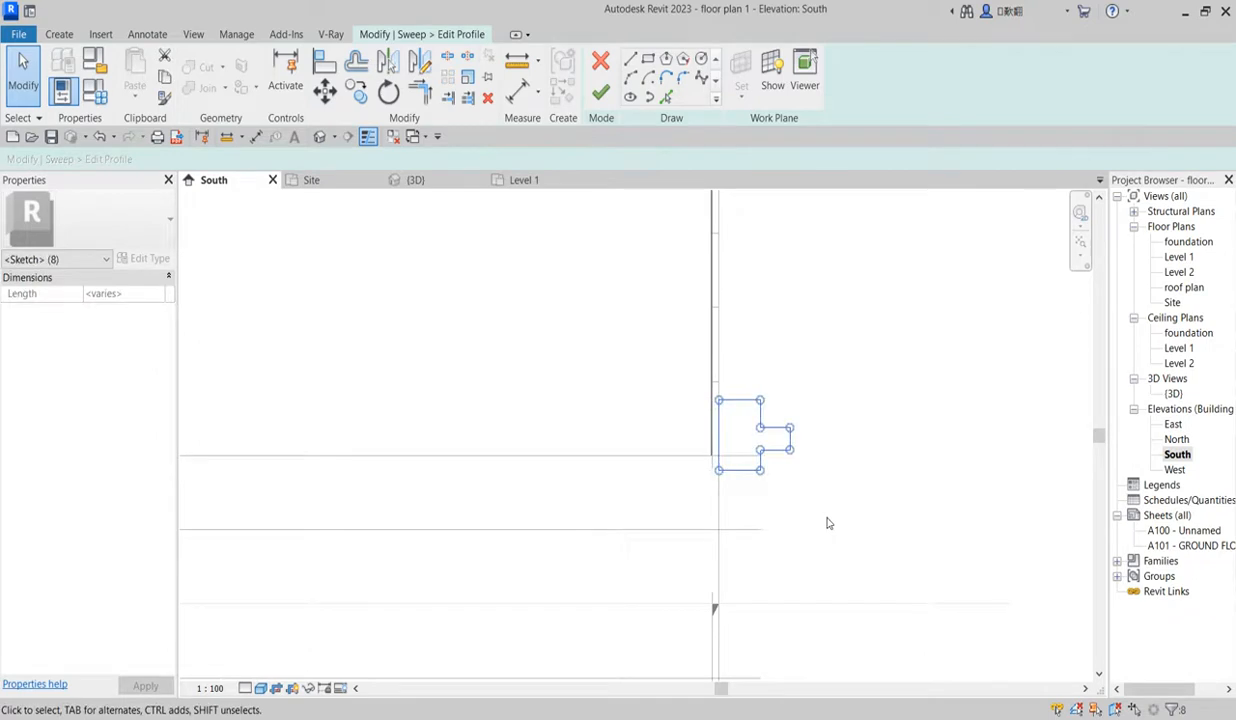
pyautogui.scroll(3, 792, 447)
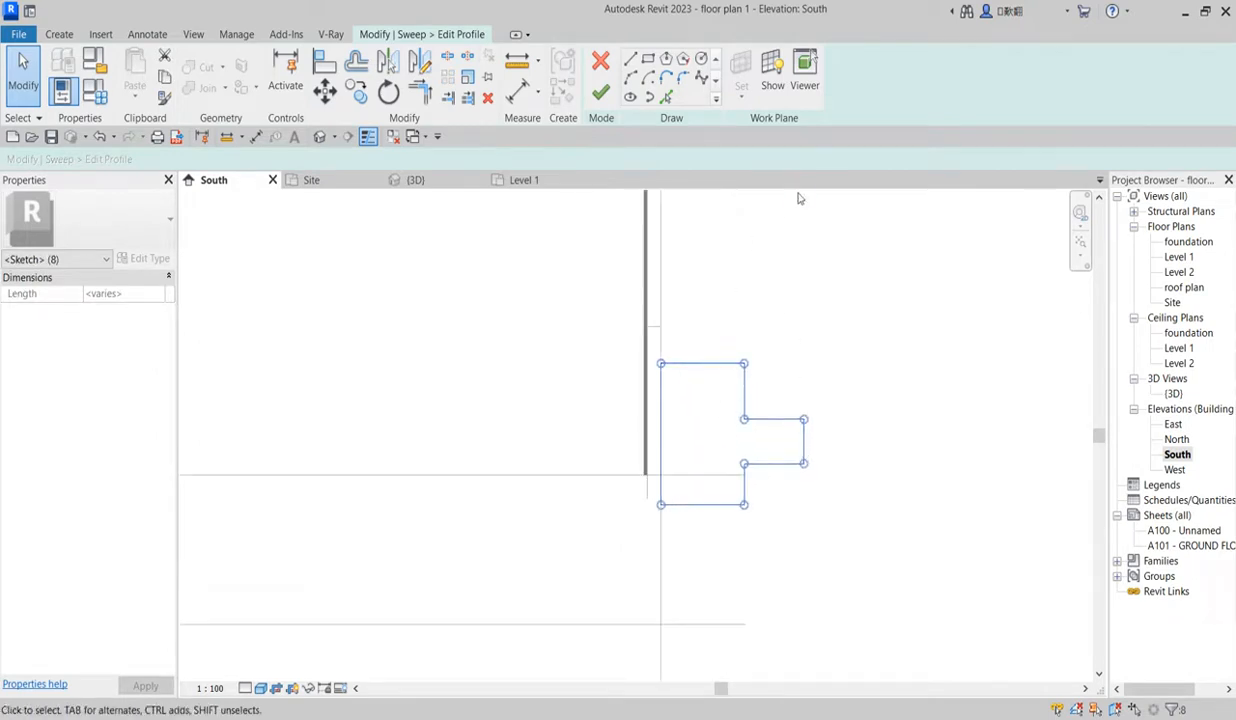
# Step: Lower the profile's top edge to about 17 mm above the projecting lip
pyautogui.click(519, 343)
pyautogui.moveTo(542, 299)
pyautogui.mouseDown()
pyautogui.moveTo(780, 410)
pyautogui.moveTo(786, 392)
pyautogui.mouseUp()
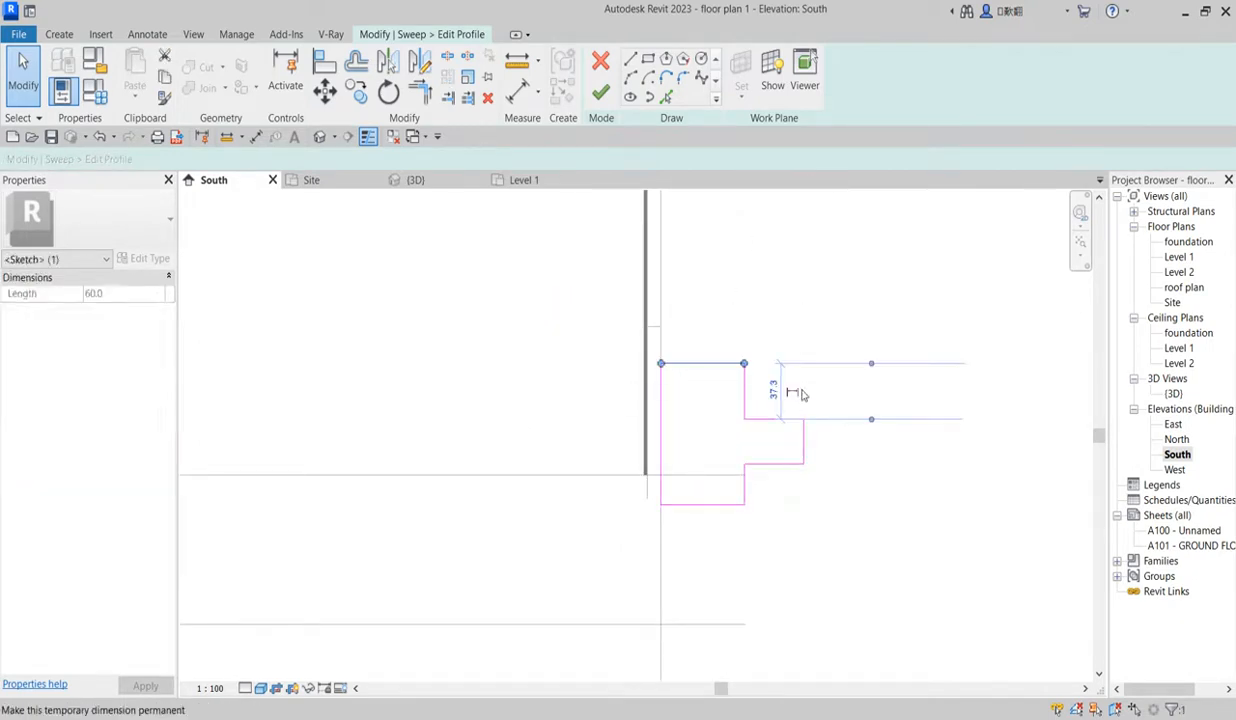
pyautogui.press('Down')
pyautogui.press('Down')
pyautogui.press('Down')
pyautogui.press('Down')
pyautogui.press('Down')
pyautogui.press('Down')
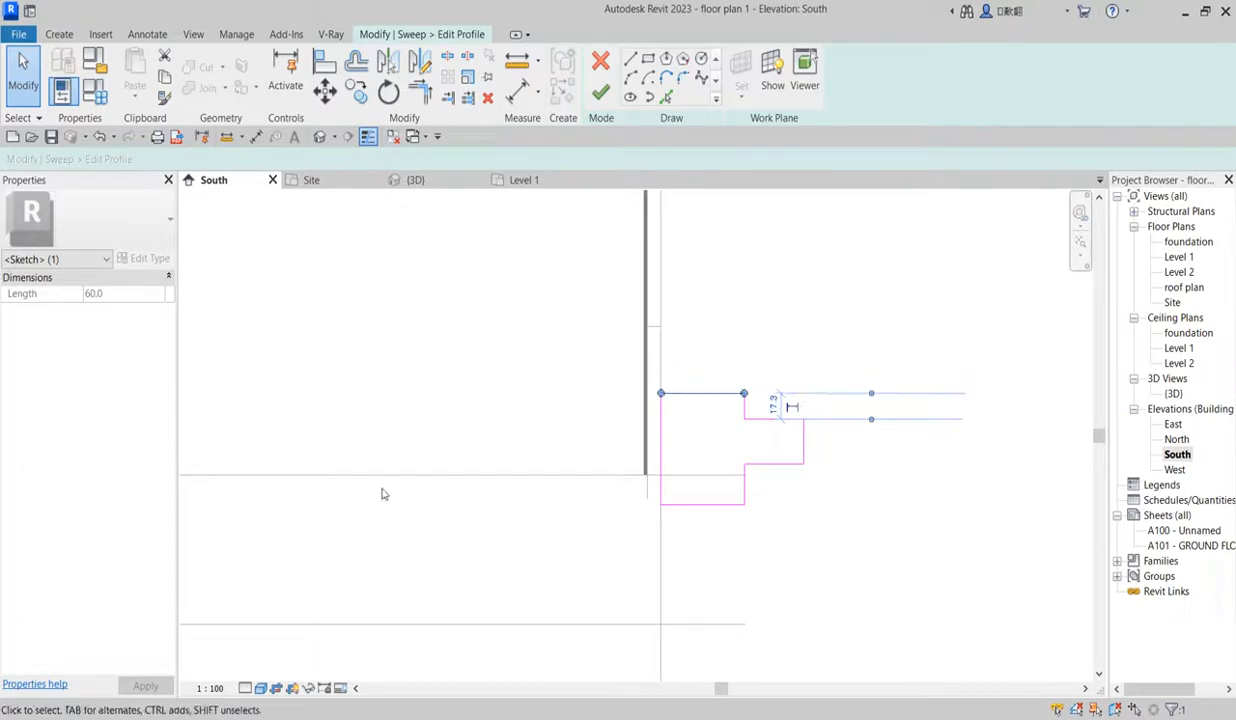
# Step: Shorten the profile's projecting lip to about 20 mm
pyautogui.moveTo(771, 325); pyautogui.dragTo(814, 502)
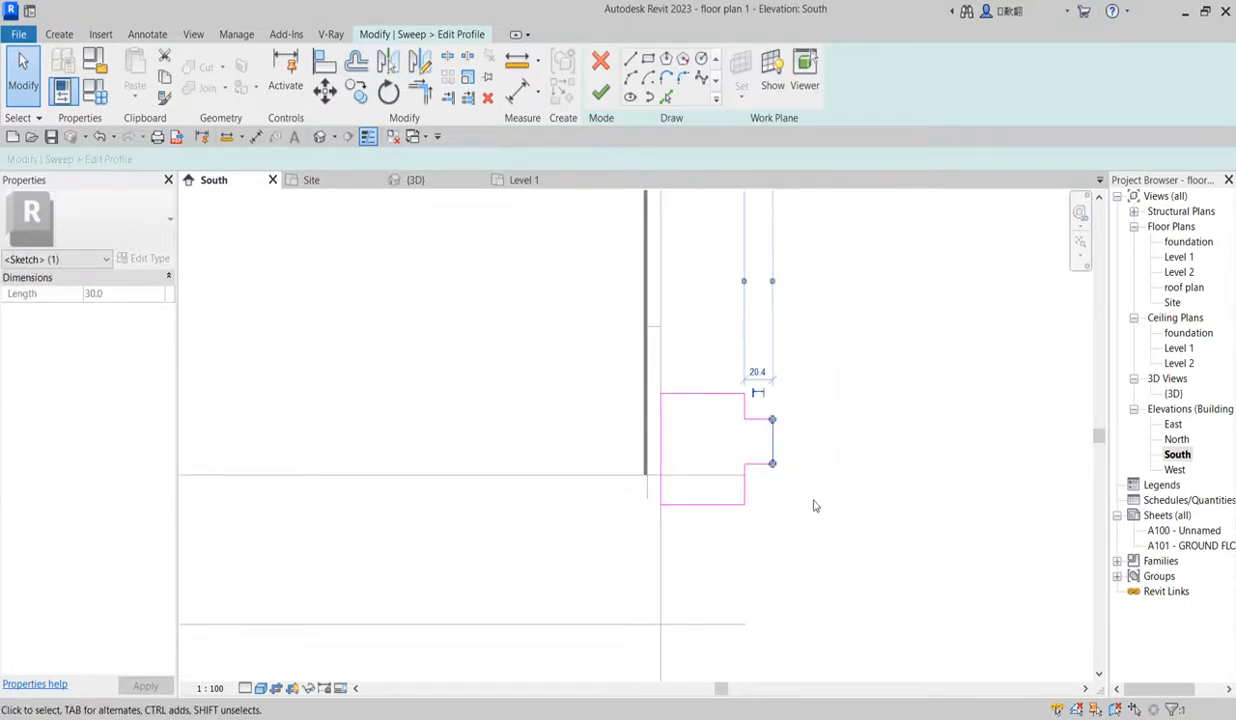
pyautogui.click(813, 503)
pyautogui.scroll(-5, 781, 469)
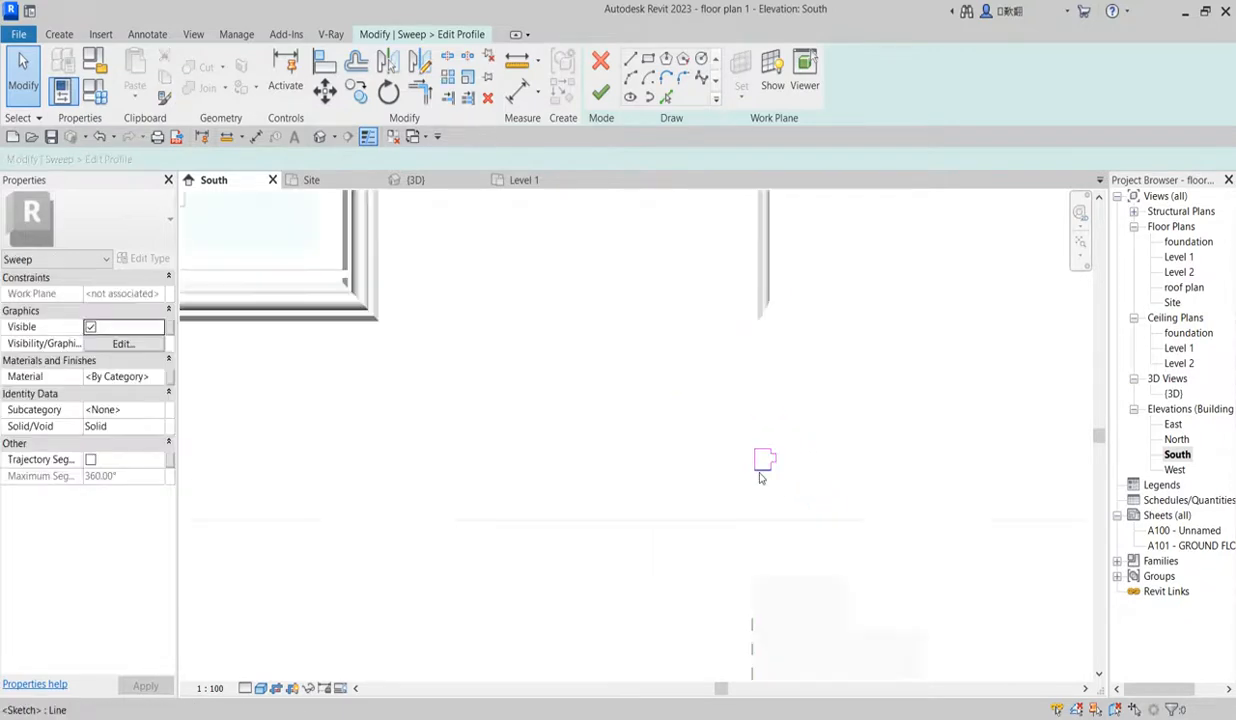
pyautogui.scroll(5, 765, 458)
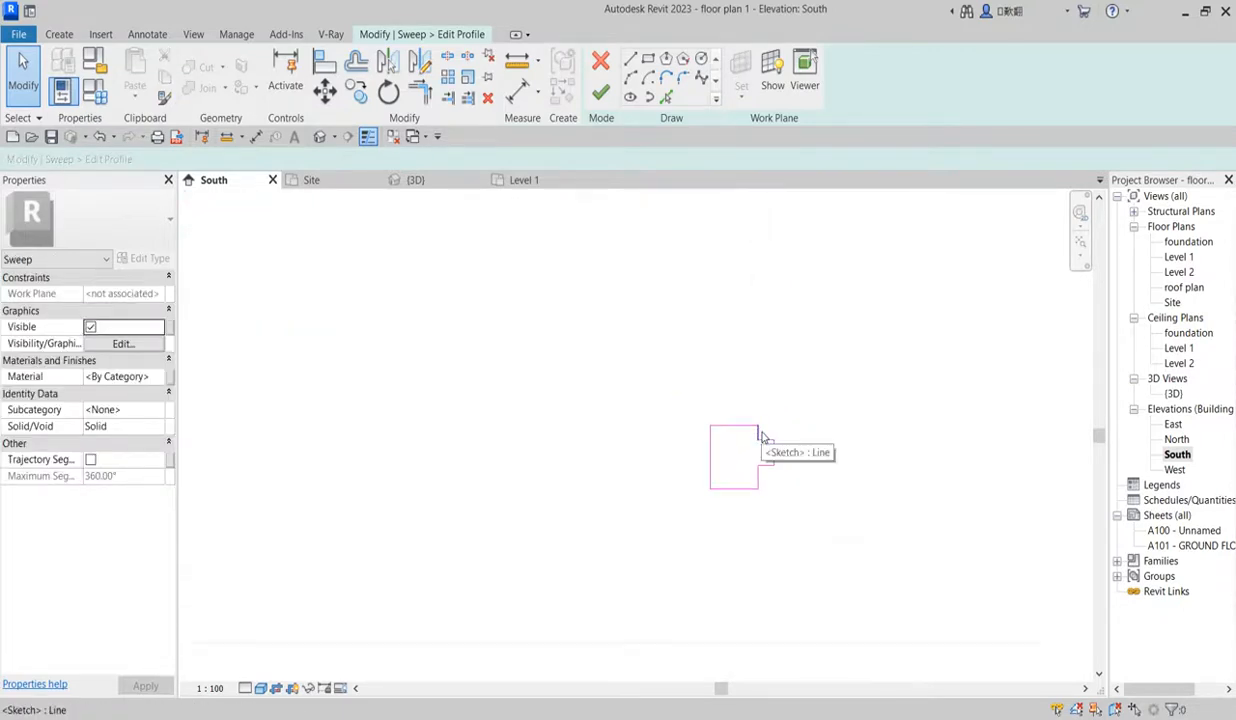
pyautogui.click(762, 432)
pyautogui.click(721, 361)
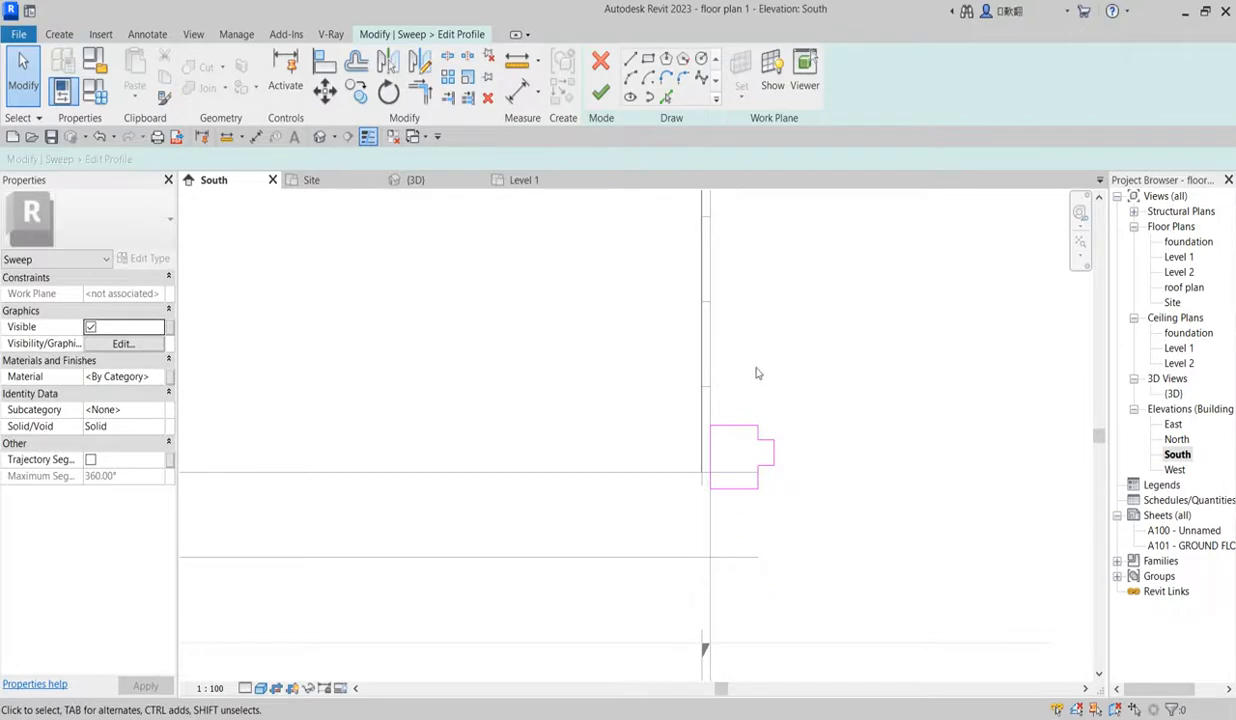
# Step: Finish the profile sketch and the sweep edit, and deselect the cladding's sweep band
pyautogui.click(600, 92)
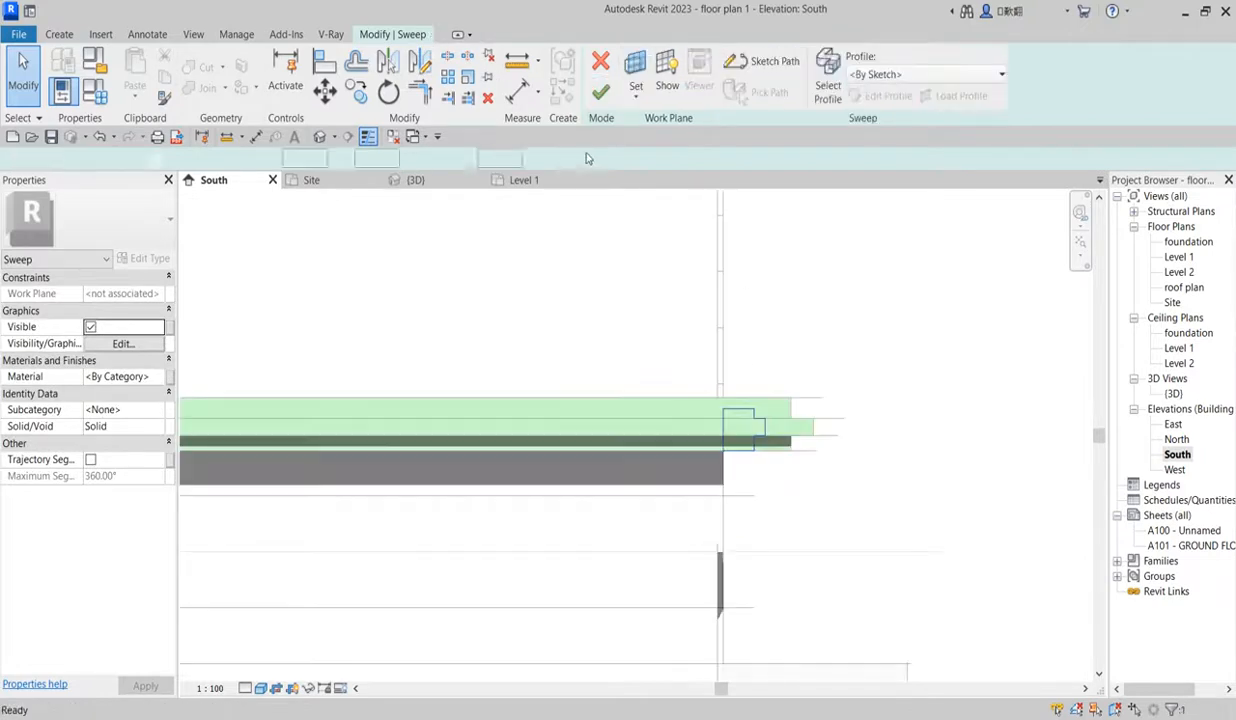
pyautogui.click(600, 92)
pyautogui.scroll(-3, 775, 422)
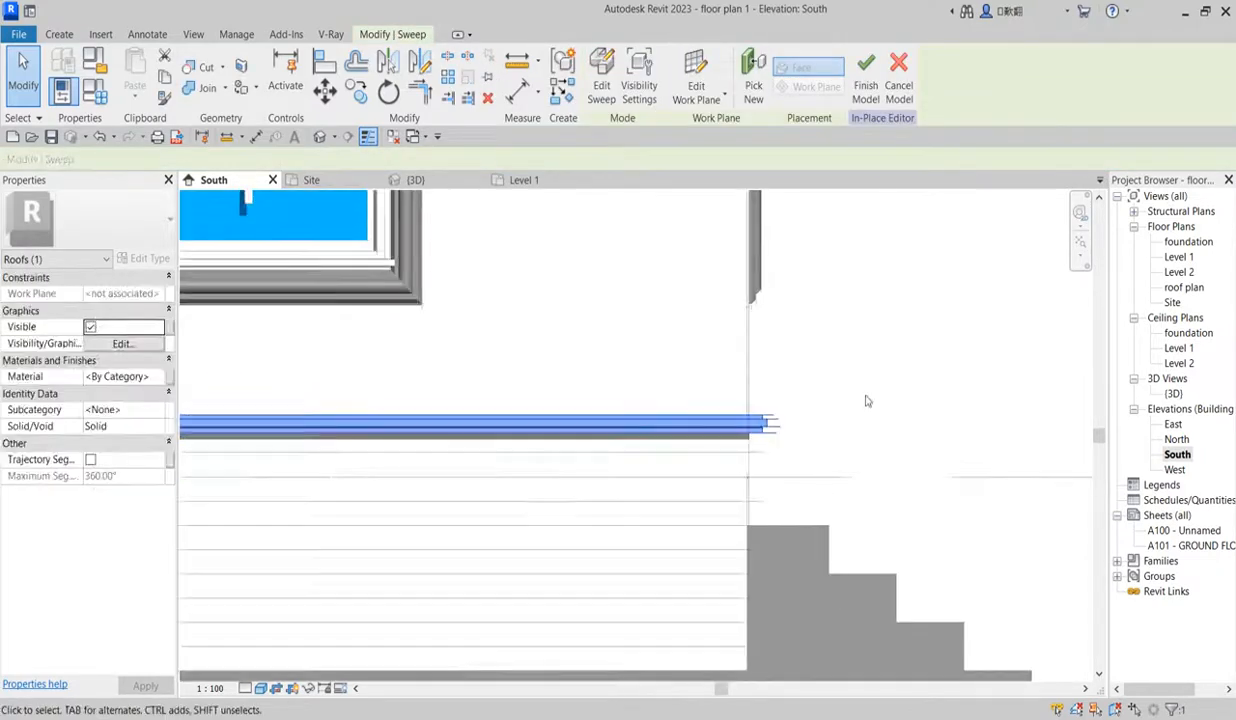
pyautogui.click(867, 393)
# Step: Review the sweep band across the South elevation and open the {3D} view
pyautogui.scroll(-2, 800, 444)
pyautogui.scroll(-3, 800, 444)
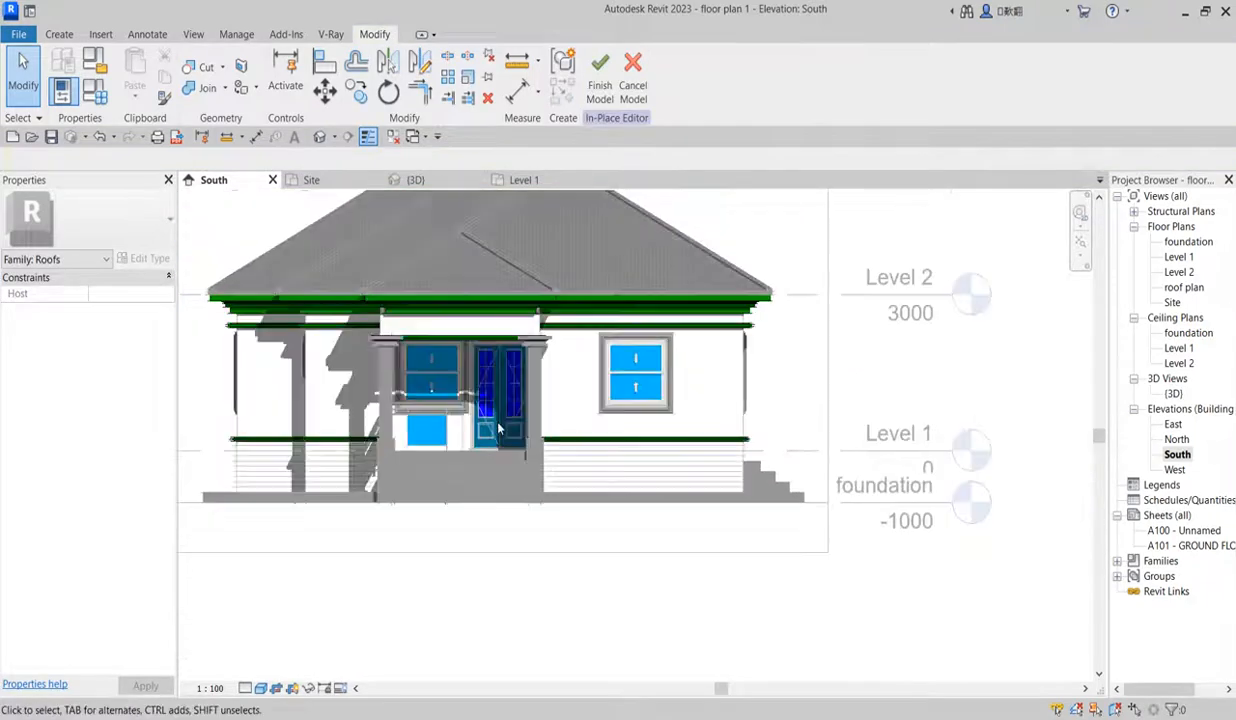
pyautogui.scroll(-2, 591, 465)
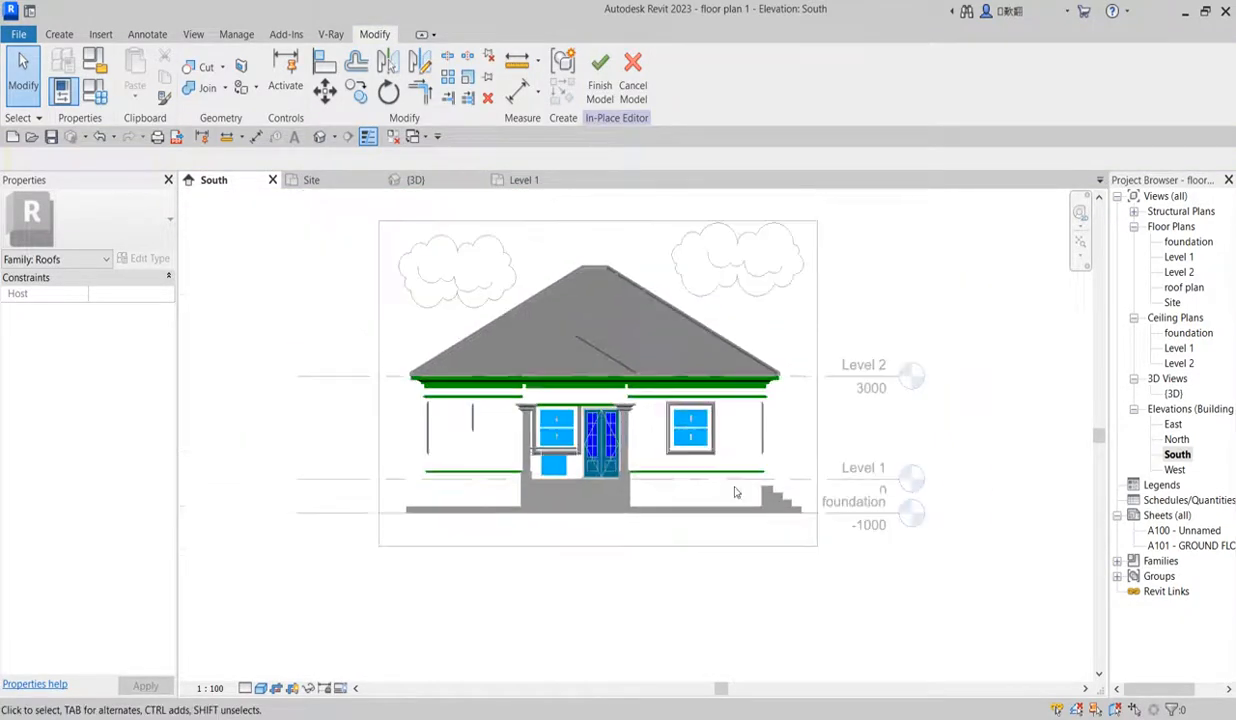
pyautogui.scroll(2, 591, 465)
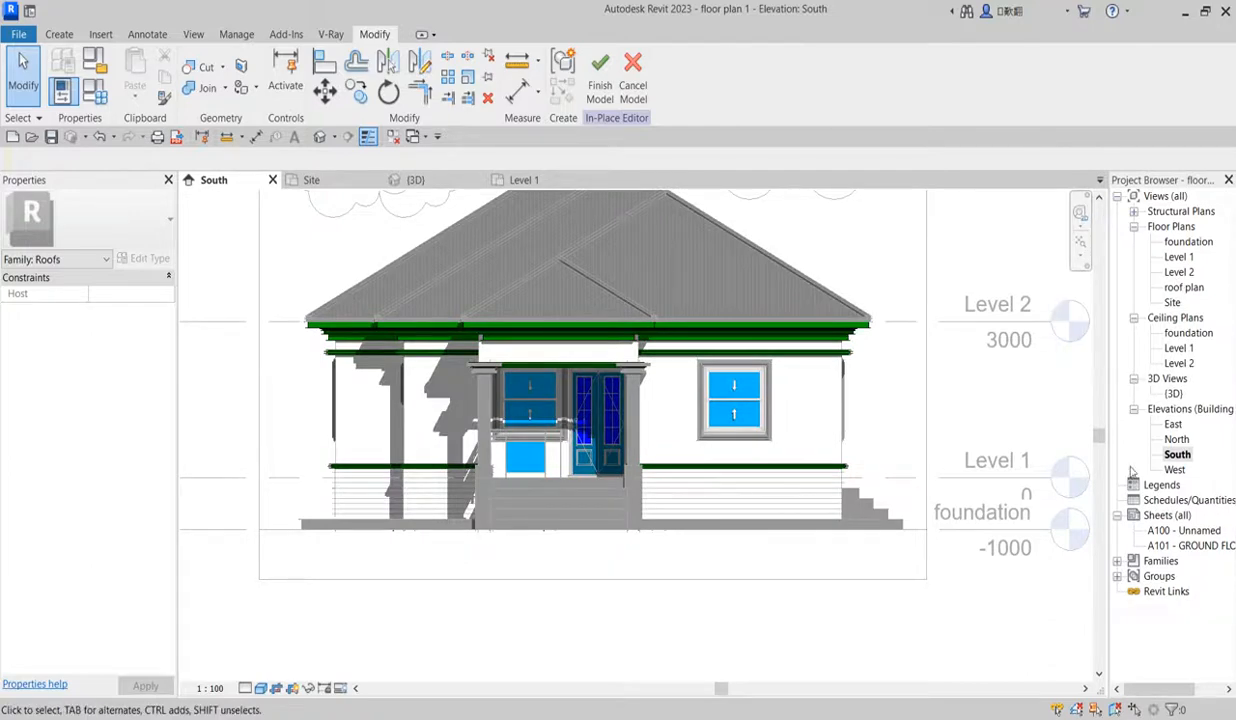
pyautogui.doubleClick(1180, 393)
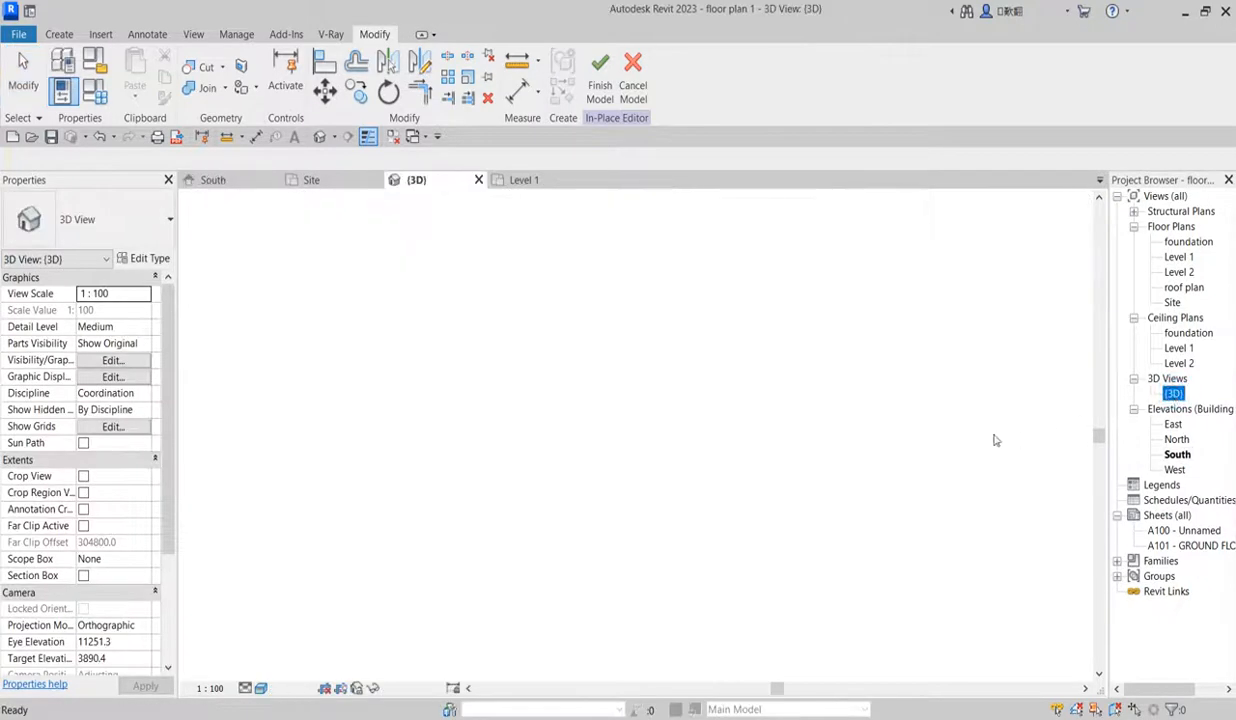
# Step: Check the sweep band at the house's front corner in 3D and finish the in-place model
pyautogui.scroll(-3, 538, 590)
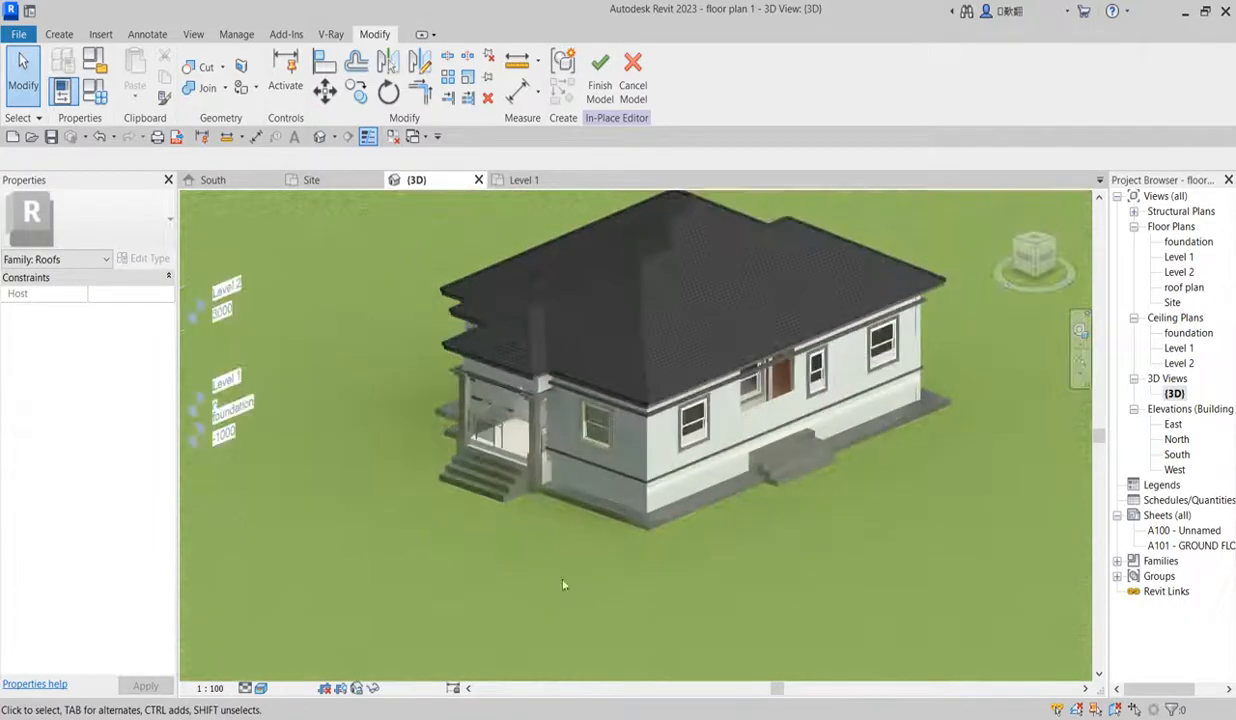
pyautogui.scroll(5, 688, 484)
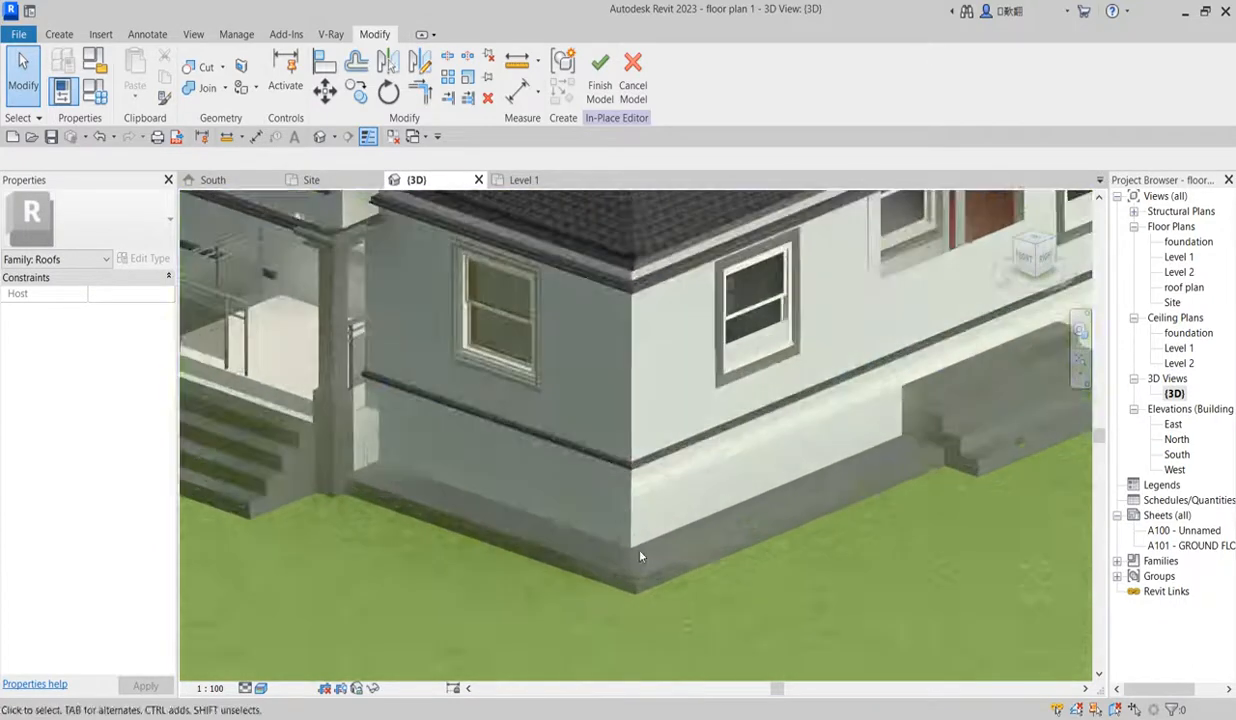
pyautogui.scroll(4, 619, 489)
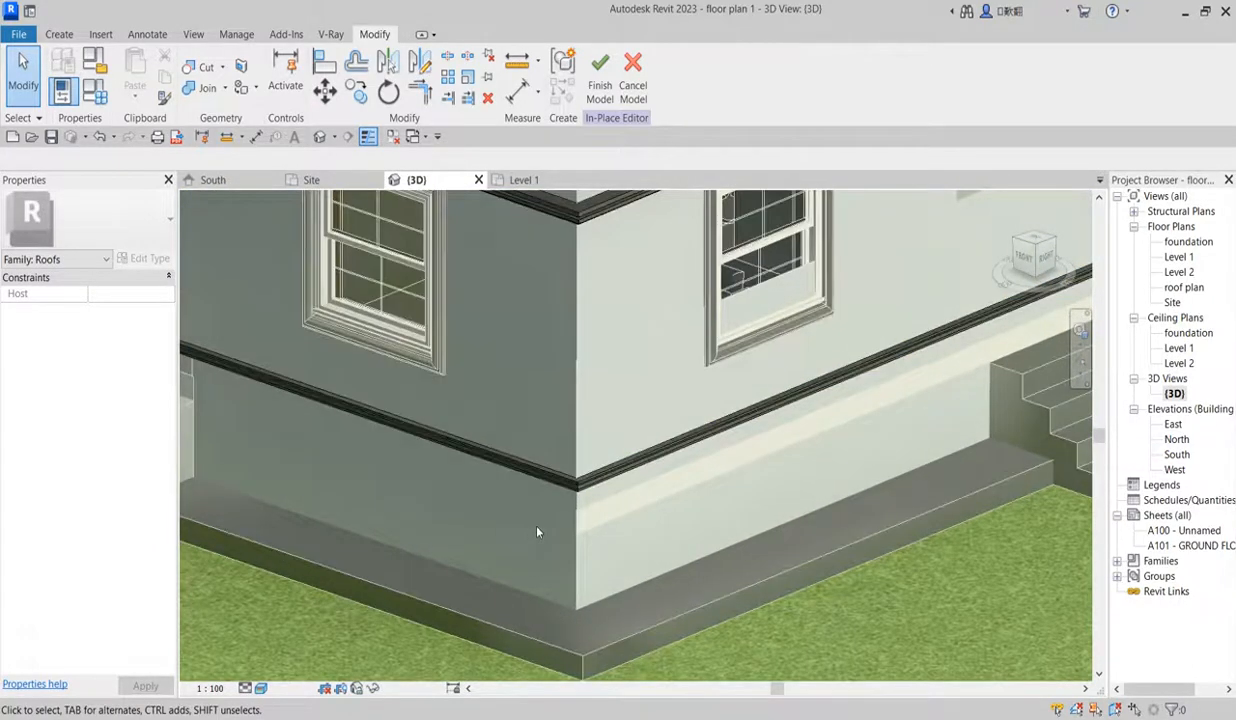
pyautogui.scroll(2, 614, 512)
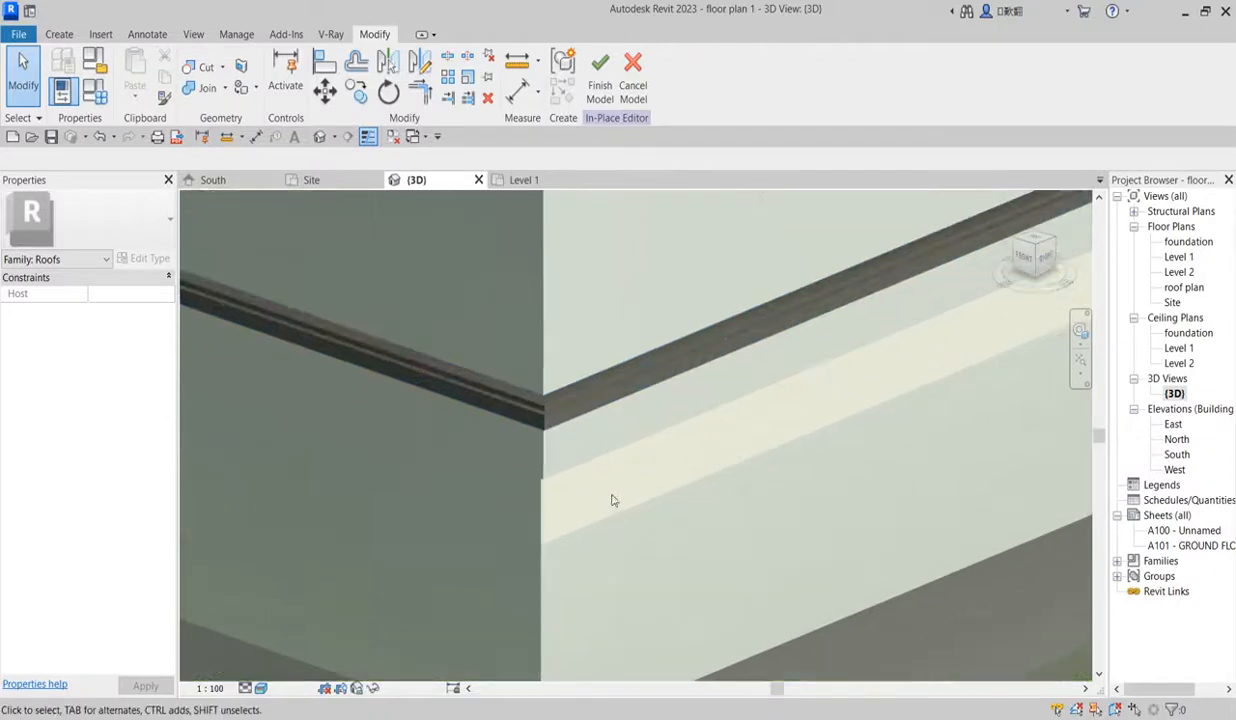
pyautogui.scroll(-8, 551, 494)
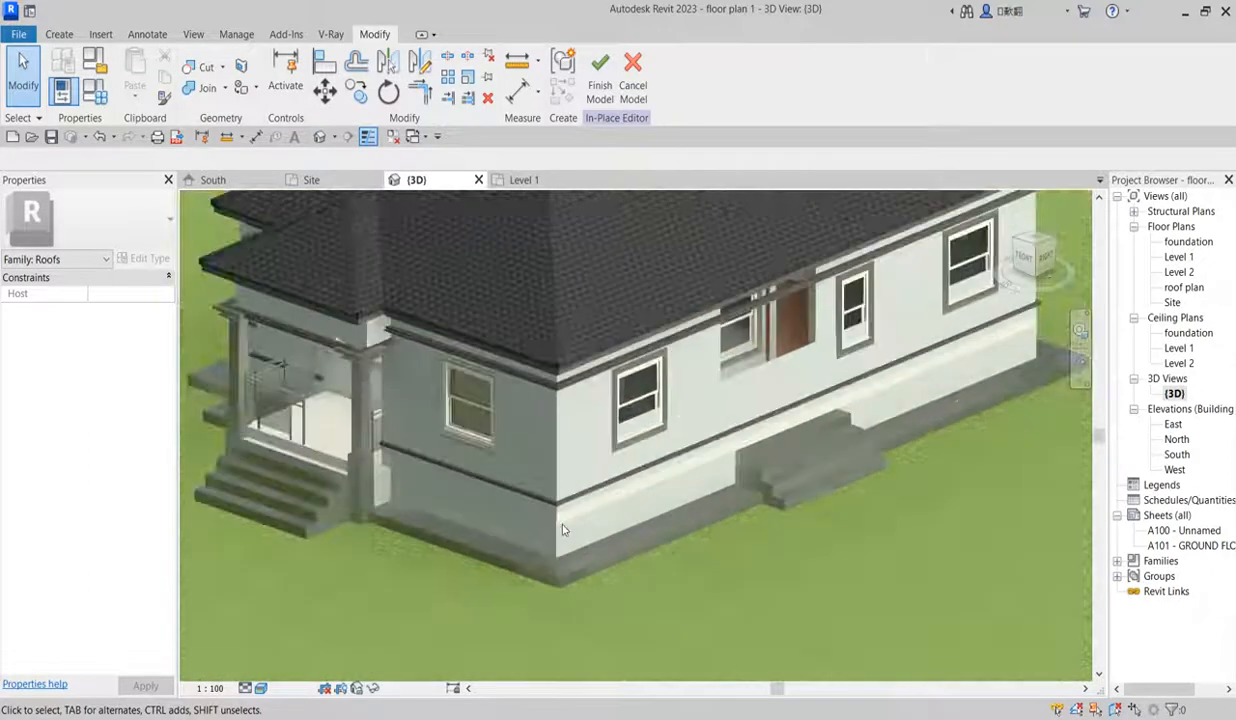
pyautogui.click(595, 70)
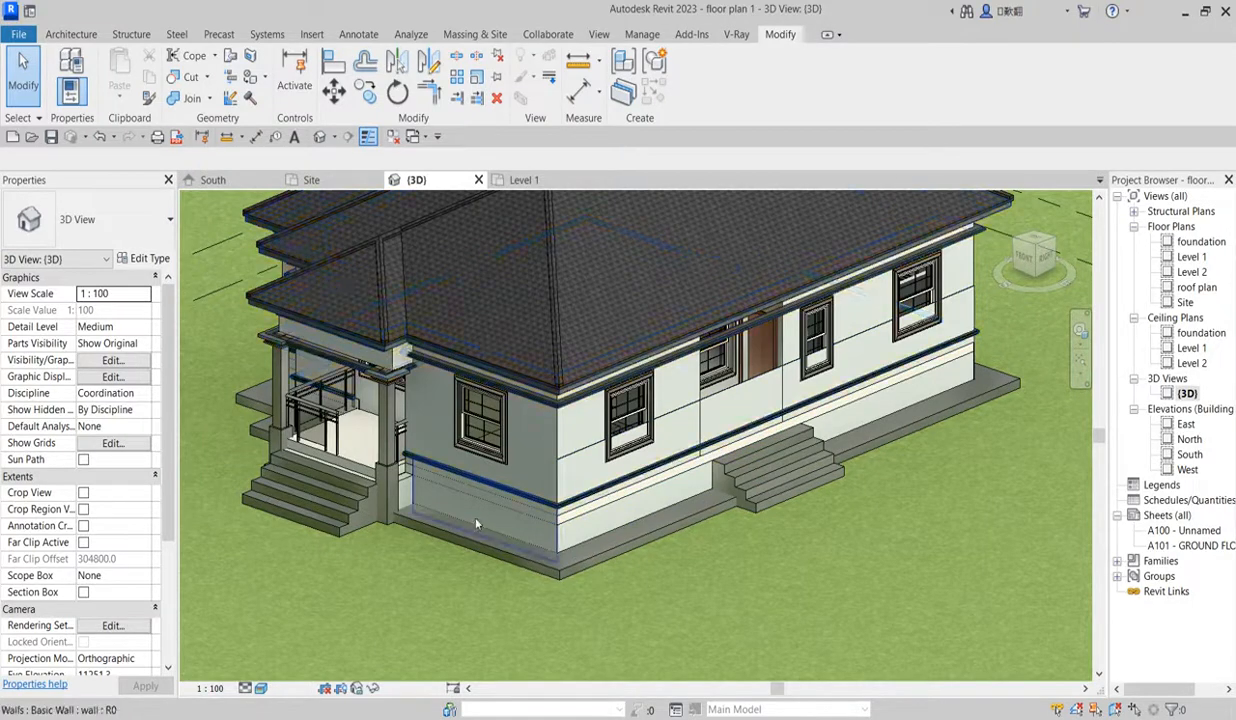
# Step: Set the base constraint of the long side cladding wall behind the side steps to foundation, and deselect it
pyautogui.scroll(3, 476, 524)
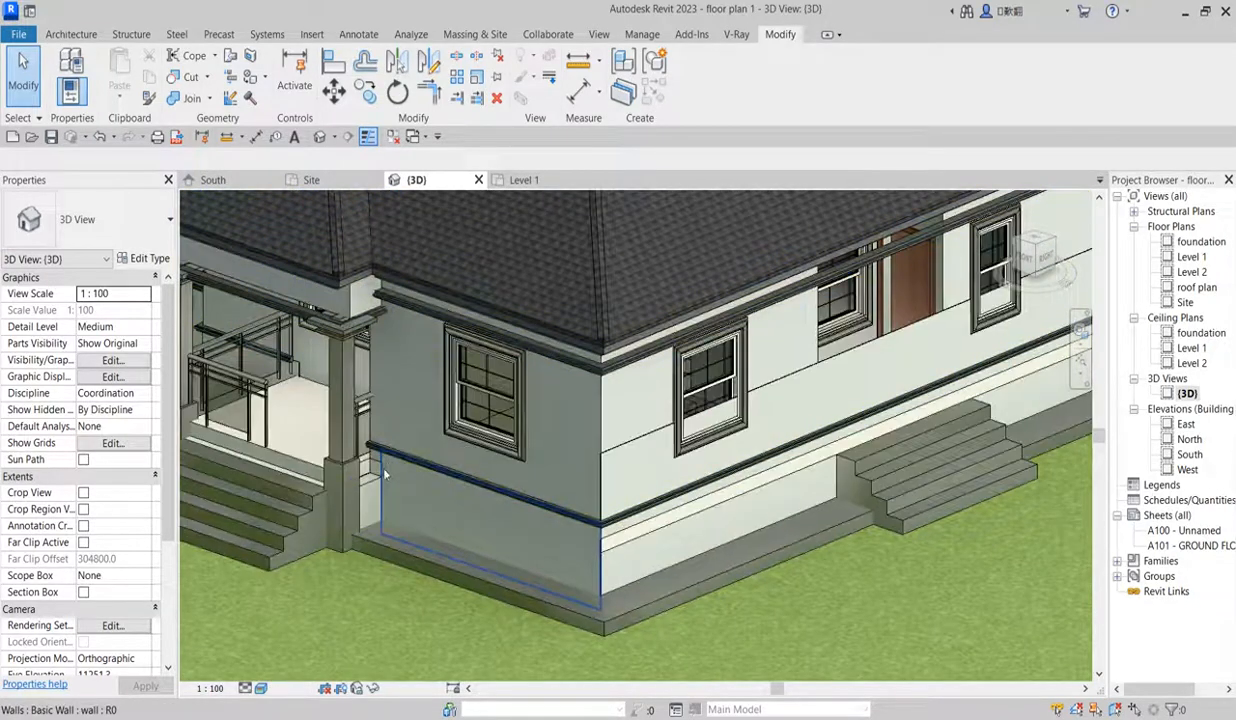
pyautogui.click(629, 449)
pyautogui.scroll(-4, 625, 480)
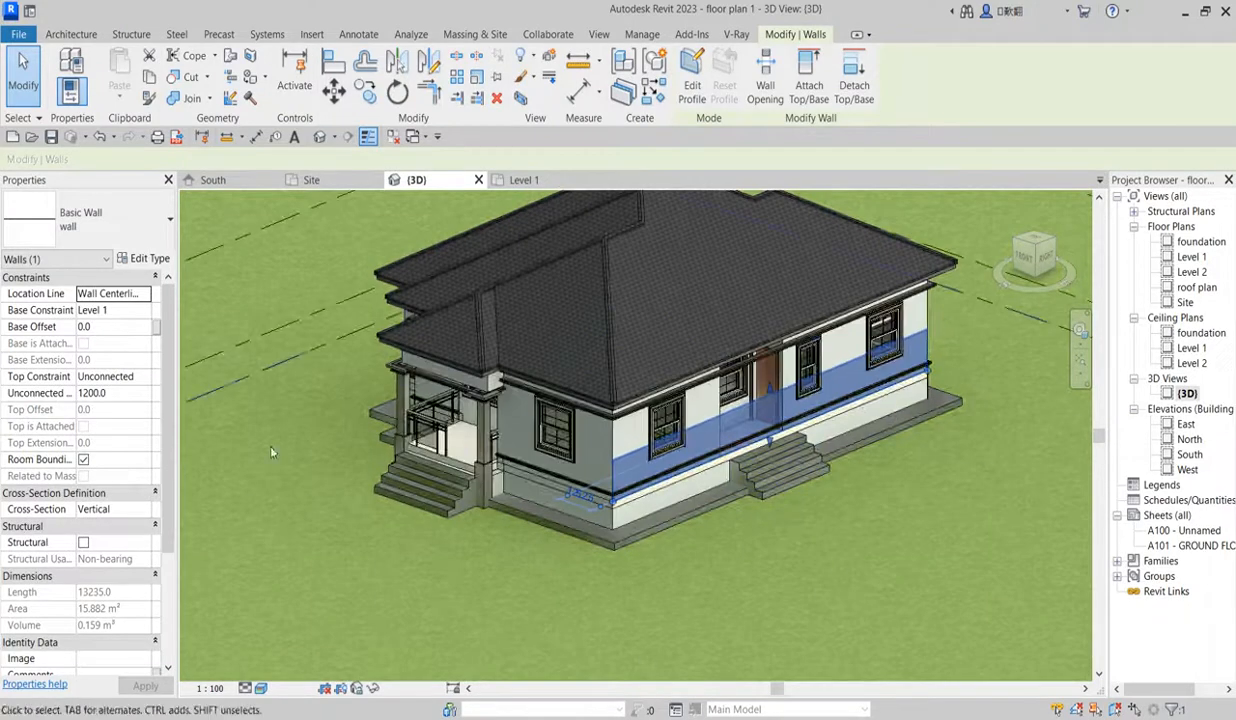
pyautogui.click(145, 312)
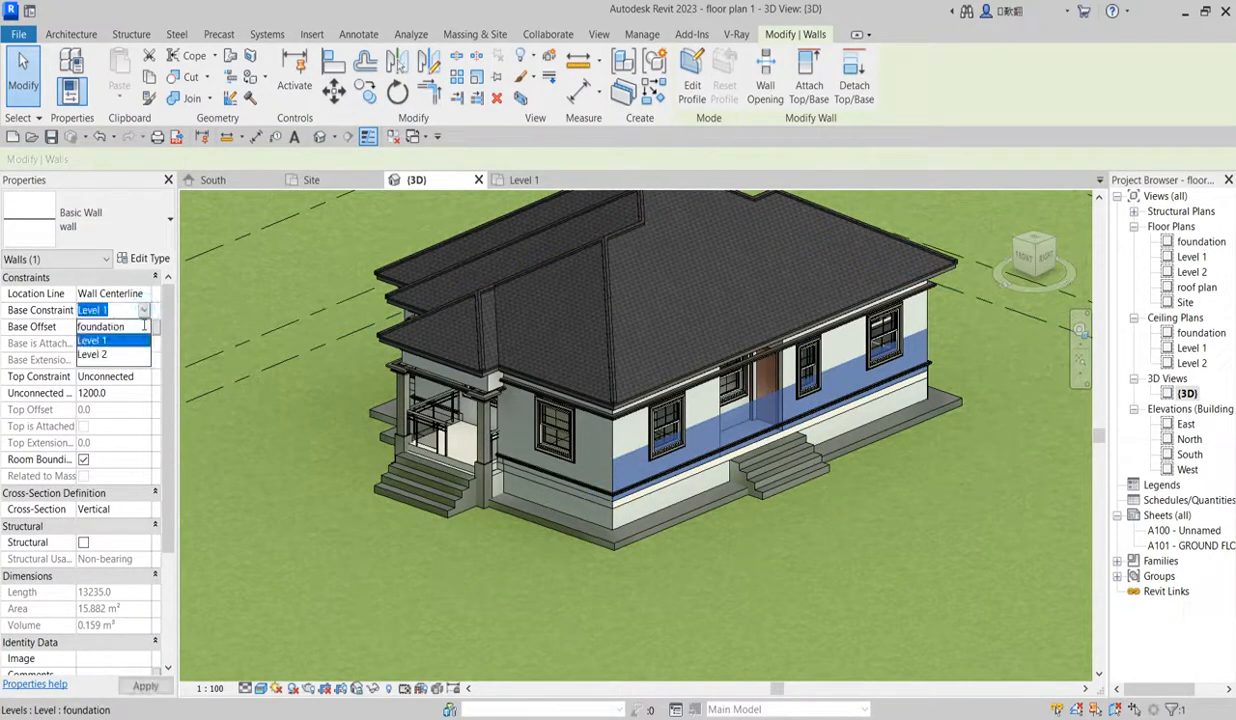
pyautogui.click(120, 328)
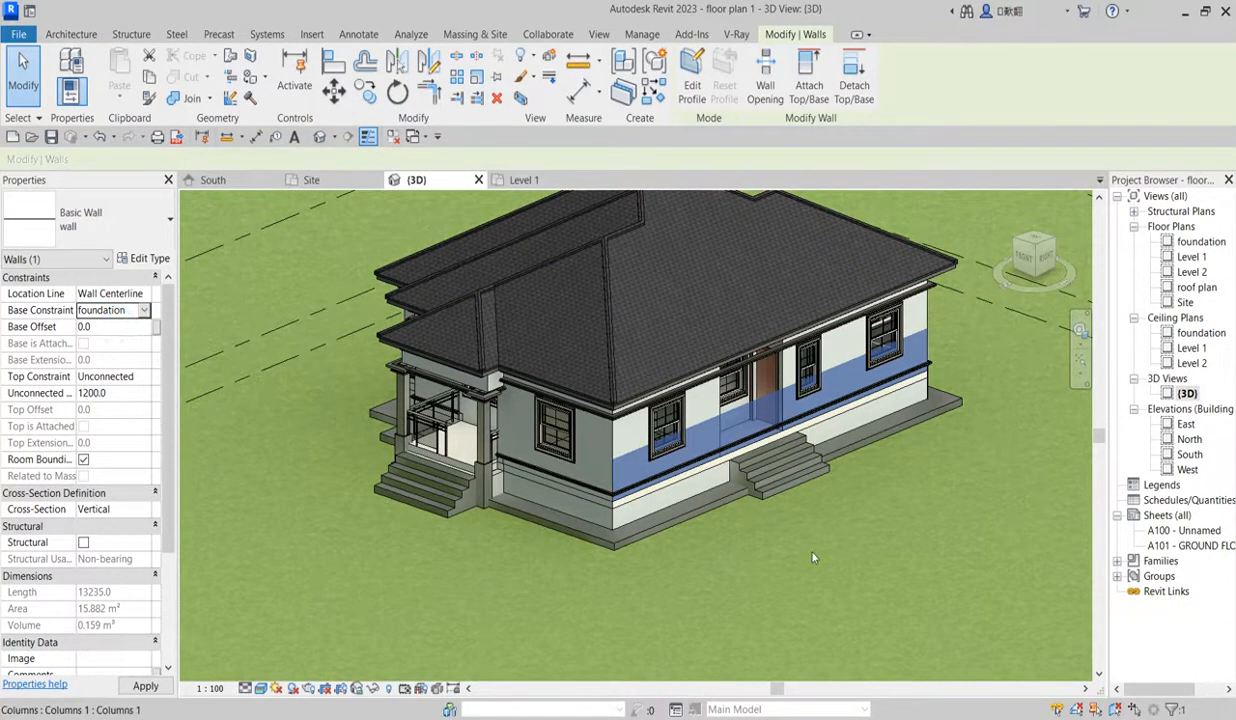
pyautogui.click(818, 512)
# Step: Examine the cladding wall and band around the house in 3D, and open the South elevation
pyautogui.scroll(3, 709, 472)
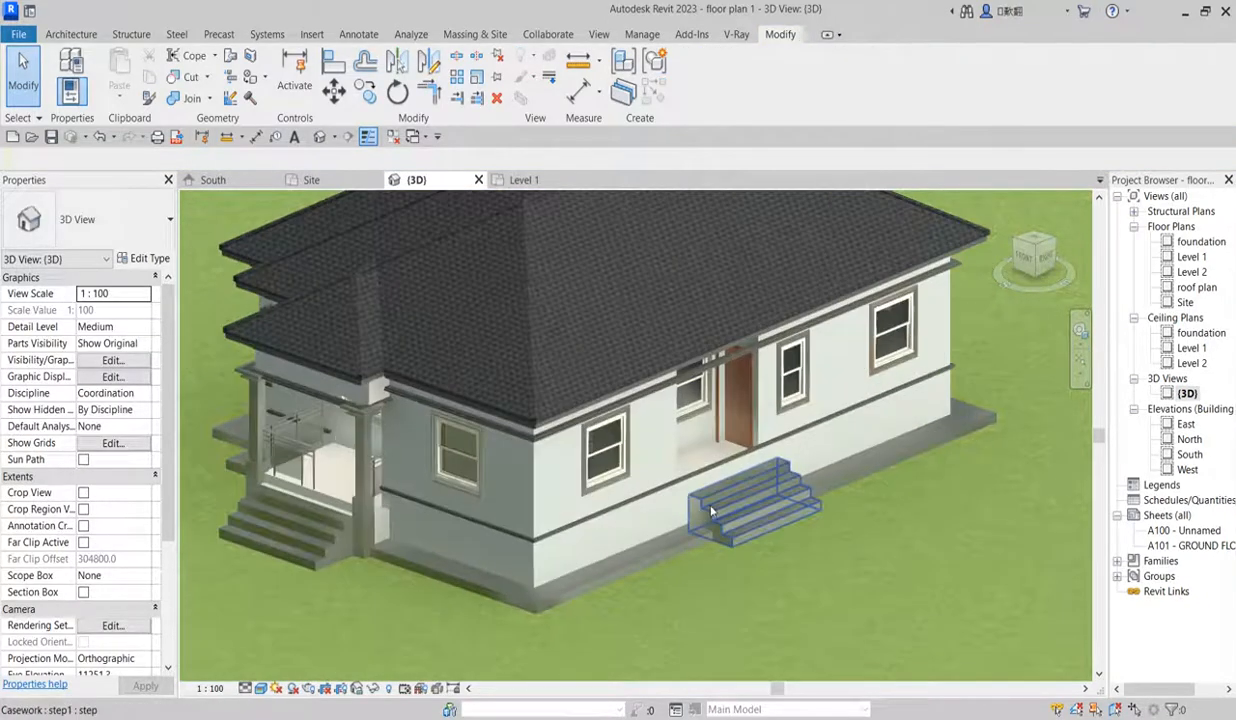
pyautogui.scroll(-3, 692, 492)
pyautogui.scroll(4, 700, 480)
pyautogui.scroll(-3, 480, 517)
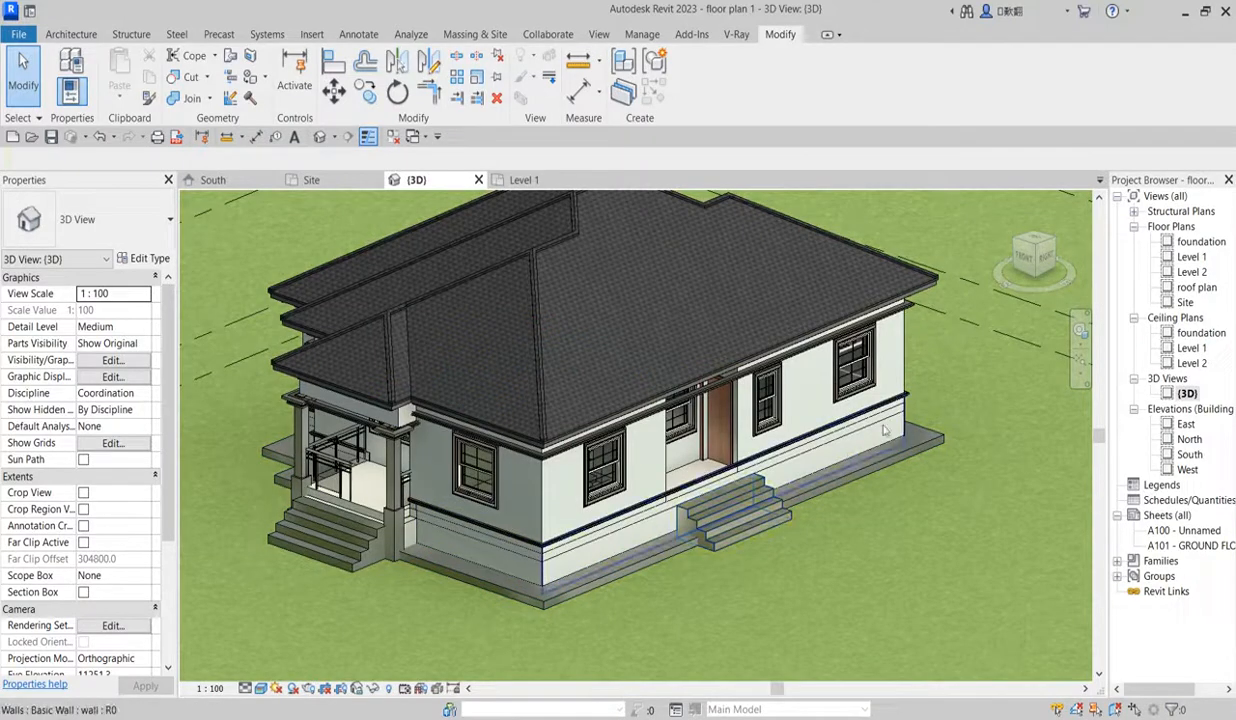
pyautogui.scroll(-3, 507, 590)
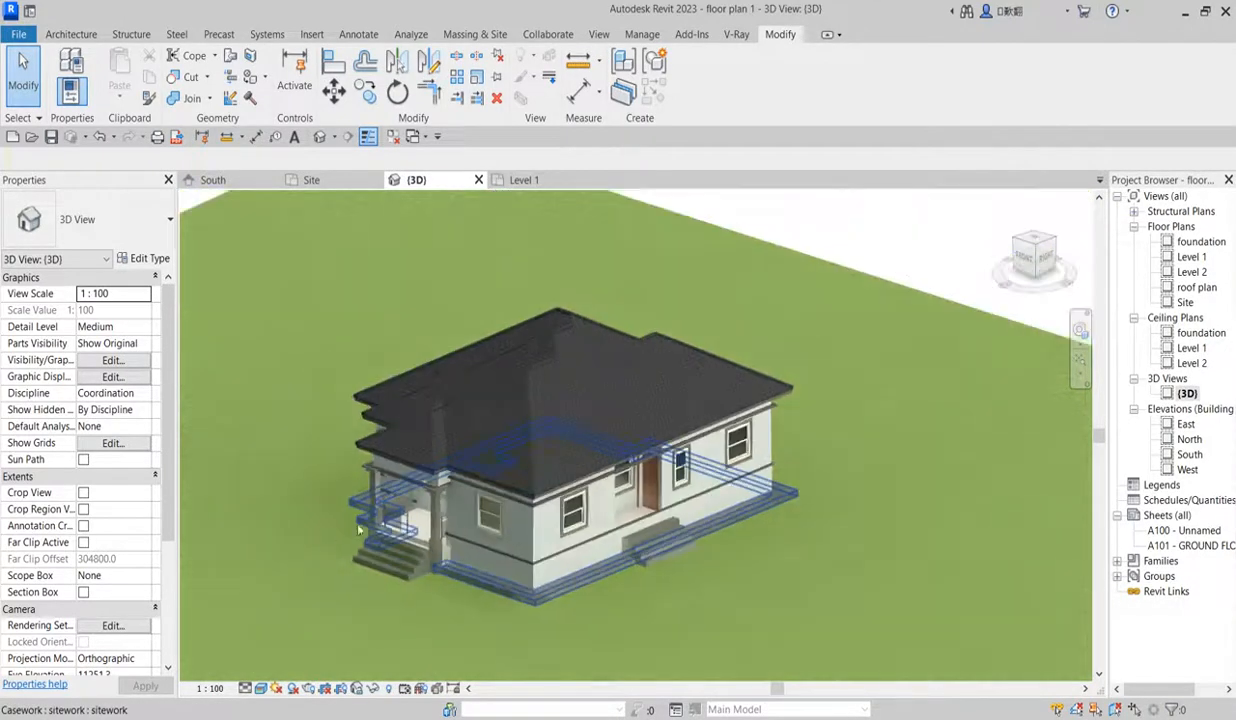
pyautogui.scroll(3, 486, 588)
pyautogui.scroll(3, 403, 532)
pyautogui.scroll(-4, 464, 542)
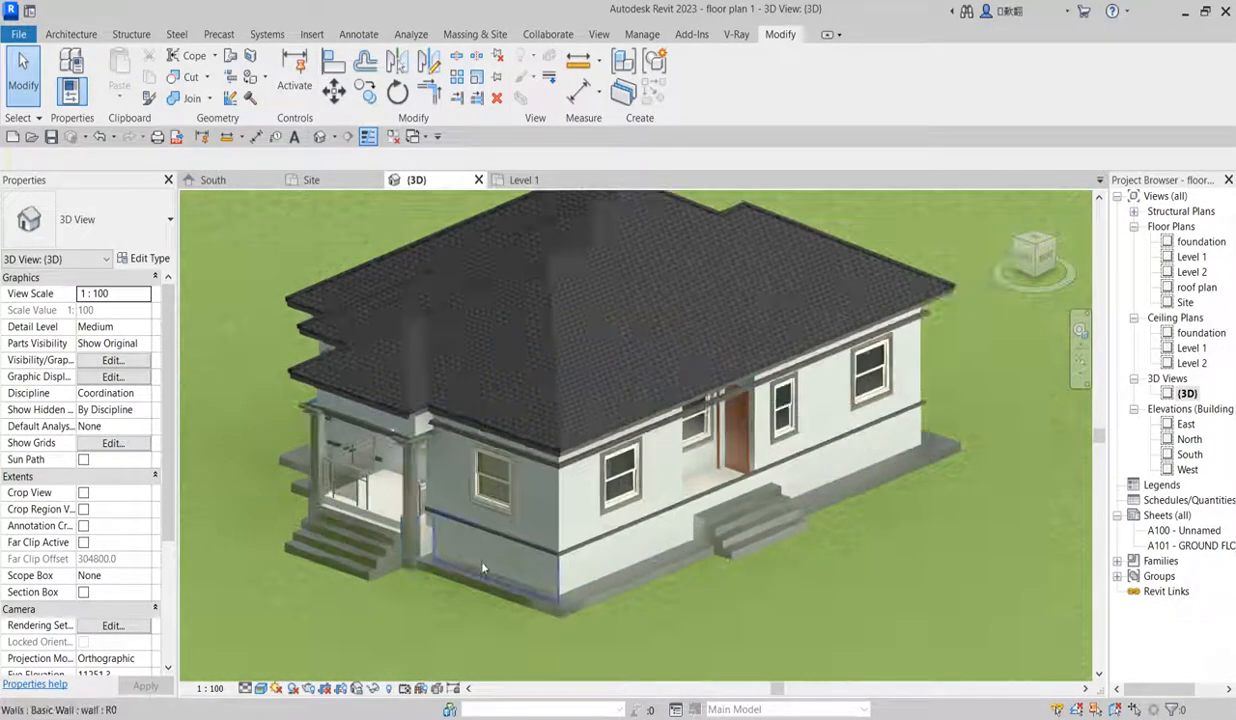
pyautogui.scroll(2, 464, 542)
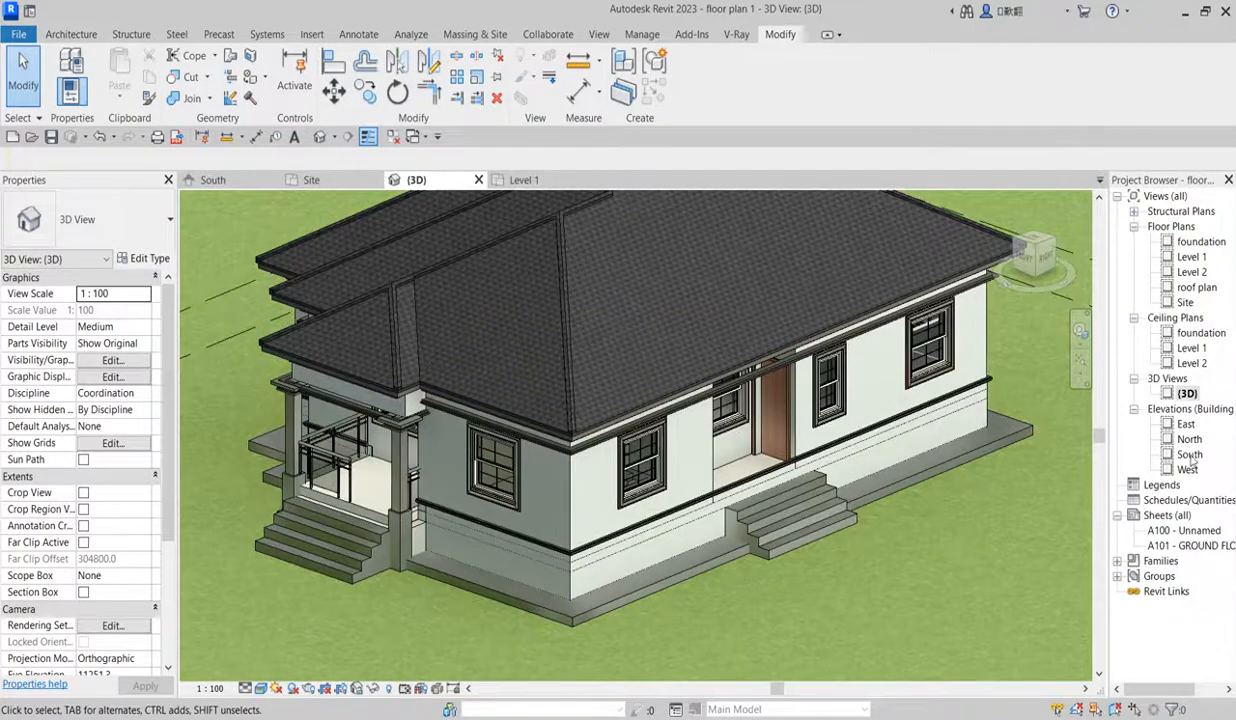
pyautogui.doubleClick(1190, 455)
pyautogui.scroll(-1, 553, 600)
pyautogui.scroll(1, 535, 507)
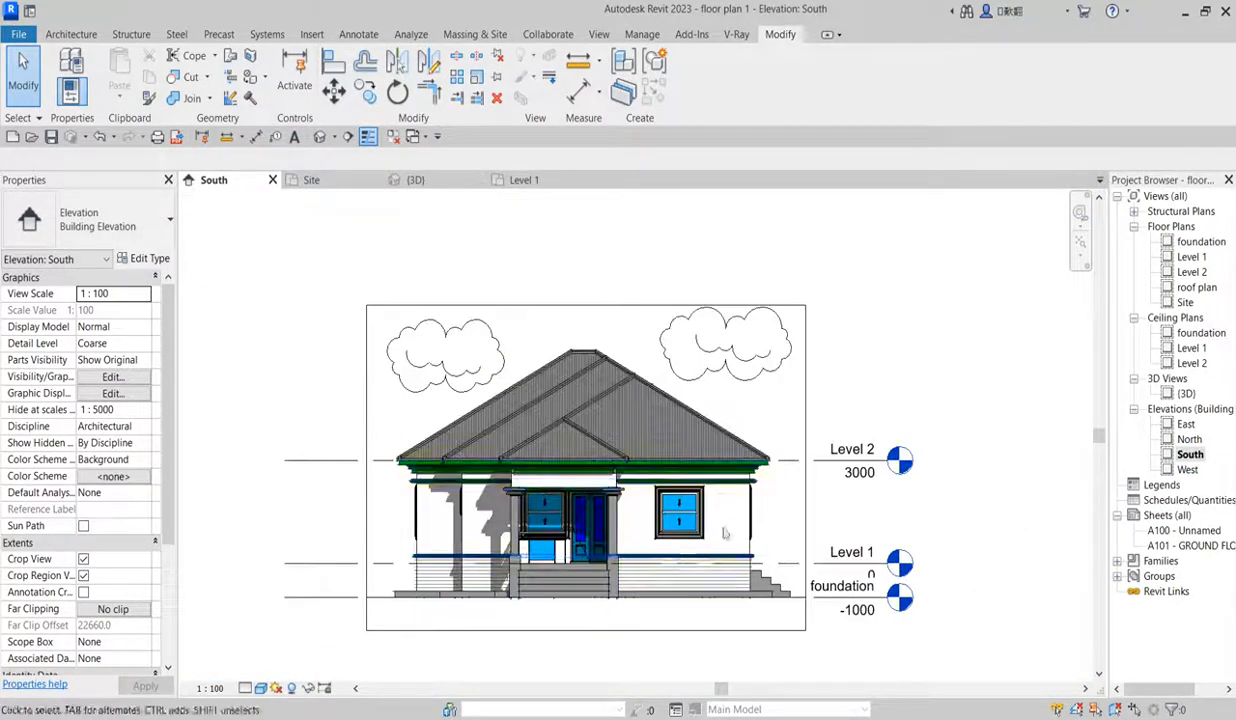